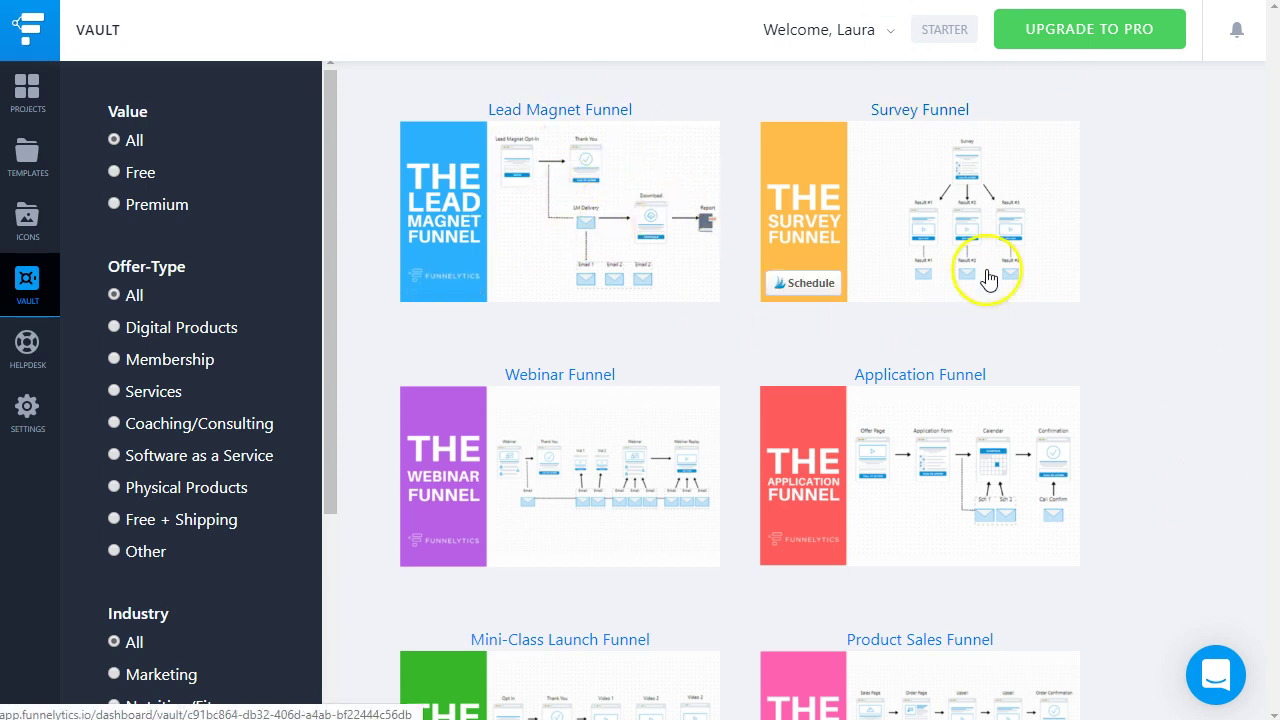
Step: Look through the free funnel templates and premium funnel hacks offered in the Vault
scroll(1130, 320, "down", 3)
scroll(677, 243, "down", 1)
scroll(1022, 333, "down", 1)
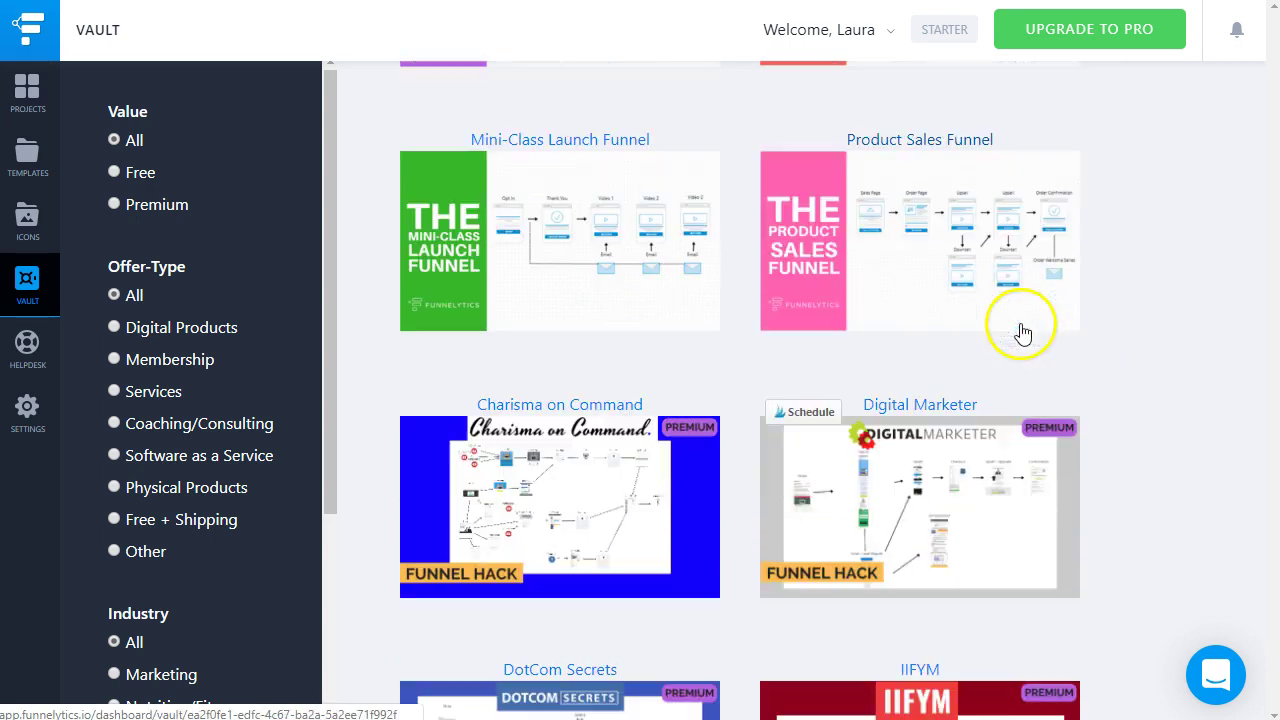
scroll(1022, 333, "down", 3)
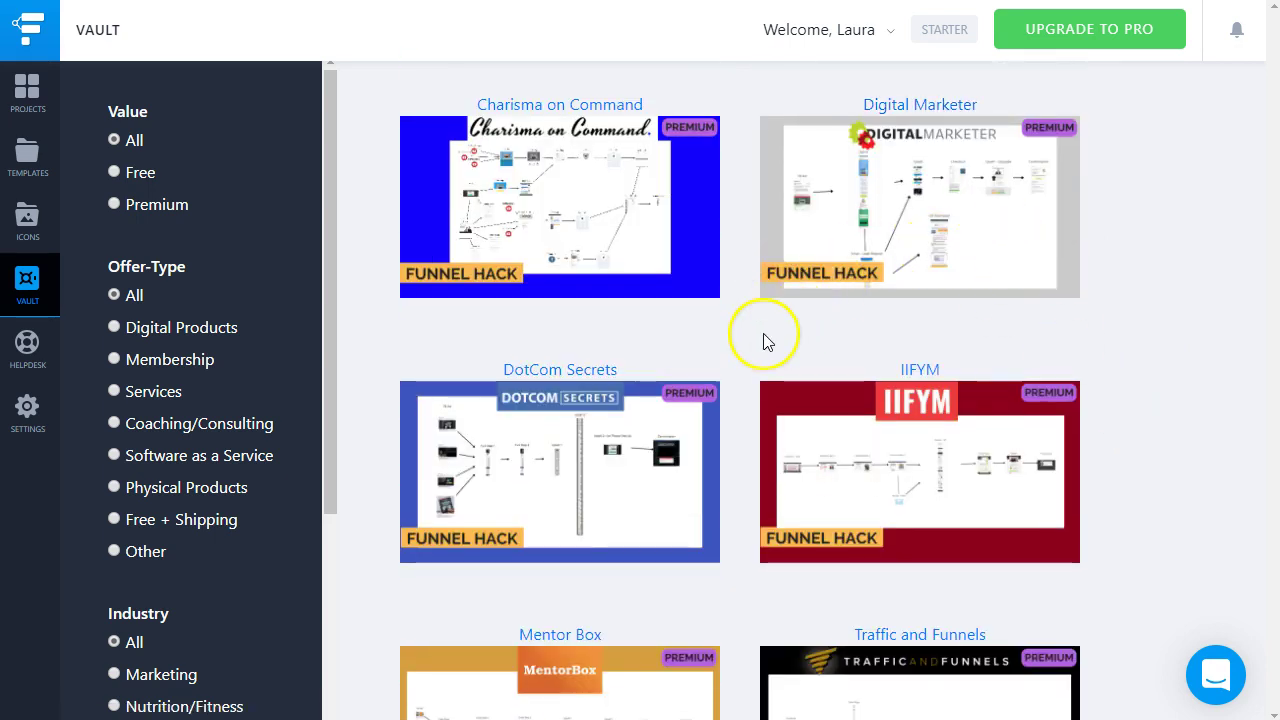
scroll(763, 341, "up", 8)
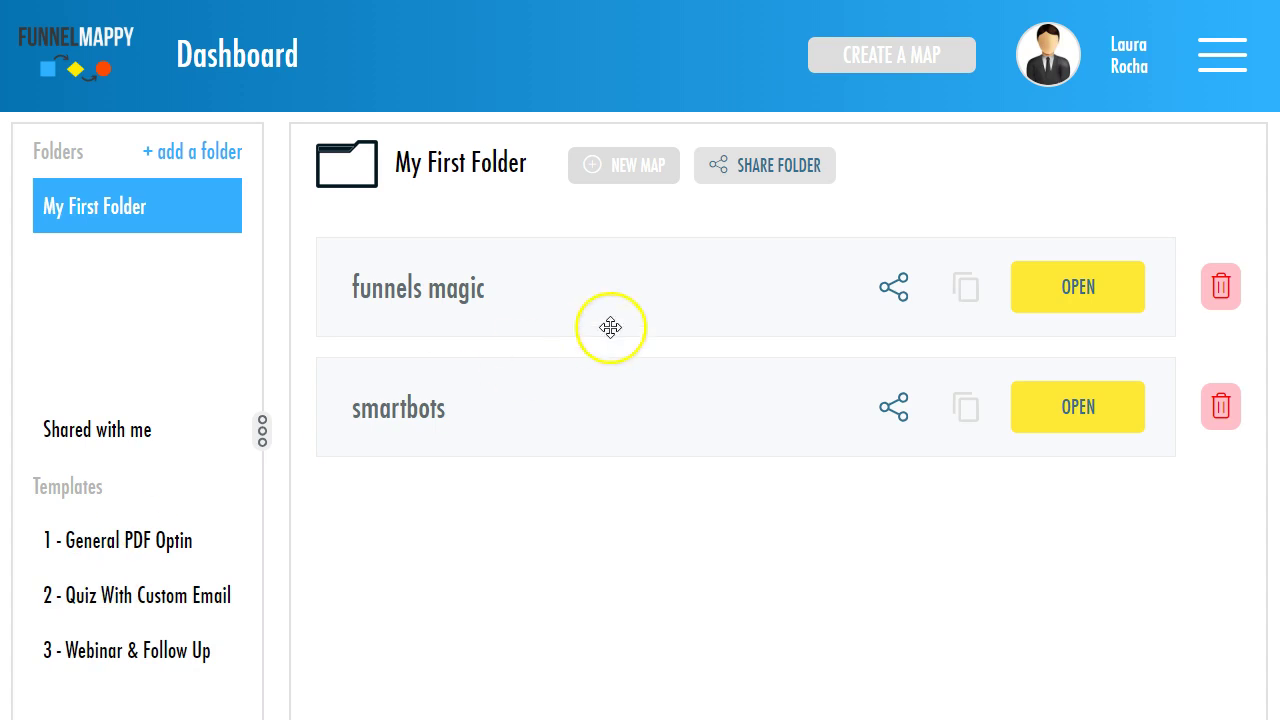
Step: Open the "1 - General PDF Optin" template map for viewing
mouse_move(466, 306)
mouse_move(403, 420)
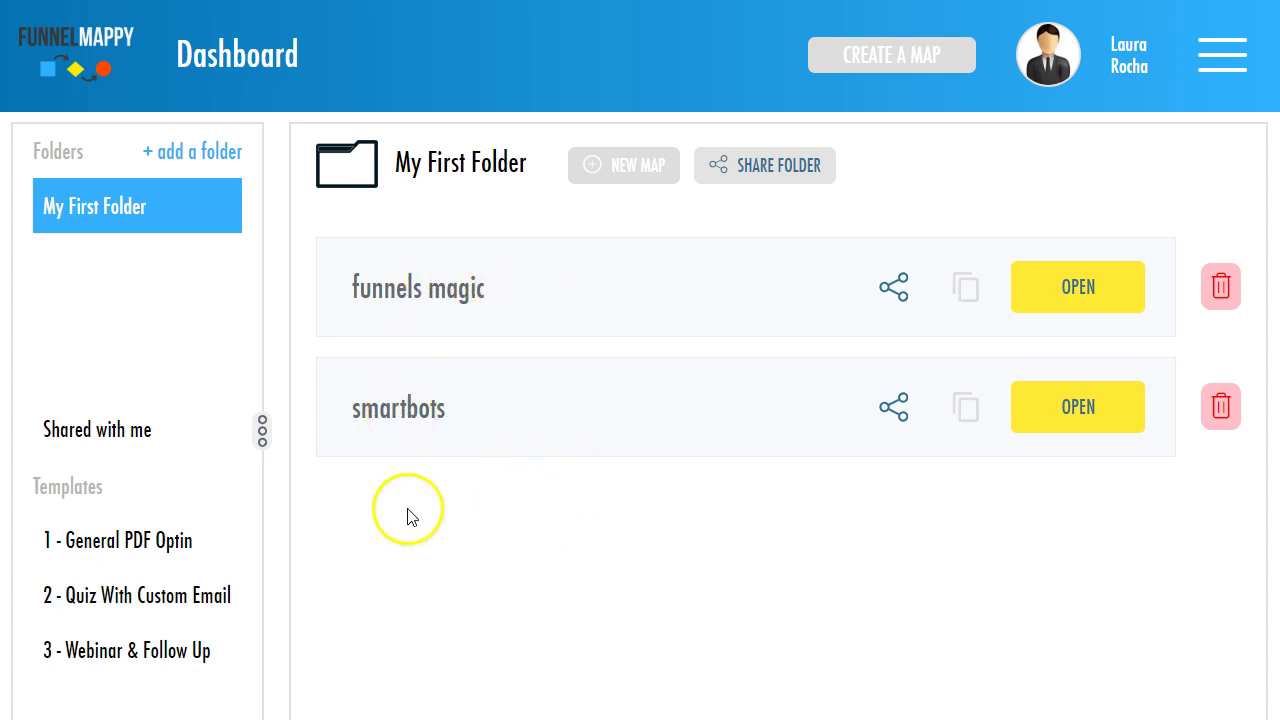
left_click(101, 542)
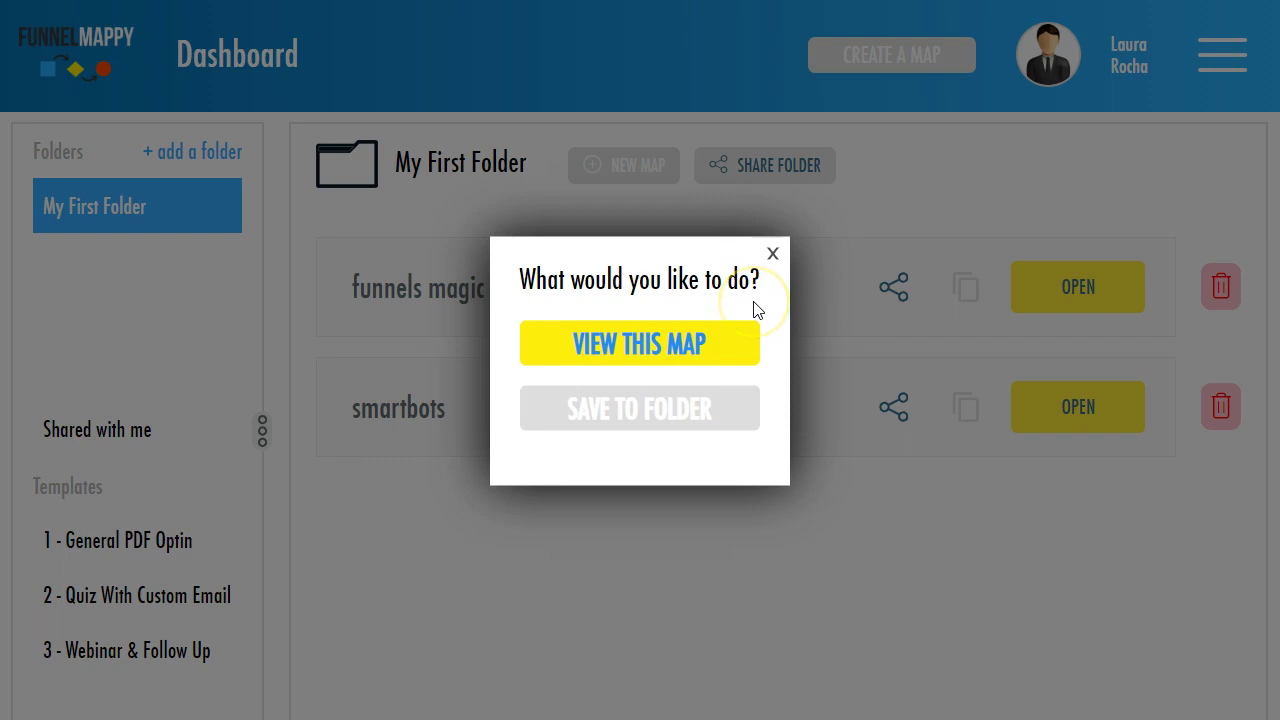
left_click(632, 348)
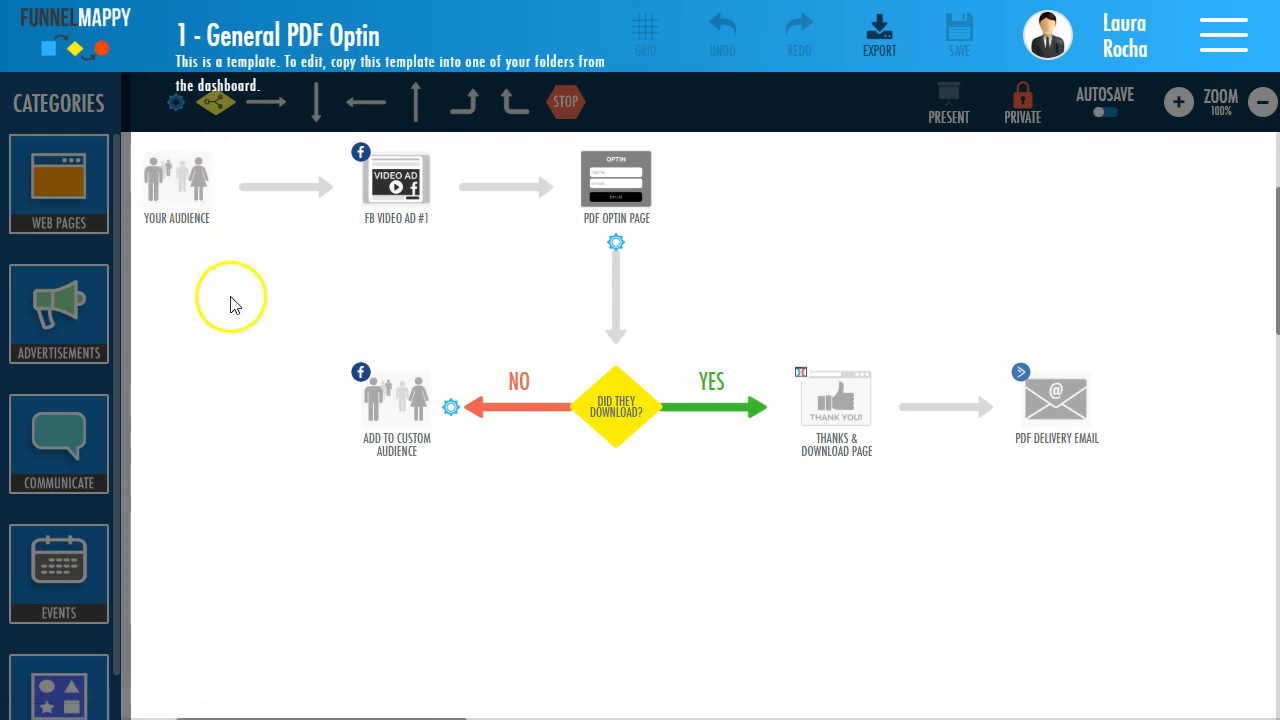
Step: Examine the PDF optin funnel from the audience and video ad to the download decision and delivery email, and return to the dashboard
mouse_move(183, 188)
left_mouse_down()
mouse_move(205, 248)
mouse_move(195, 193)
left_mouse_up()
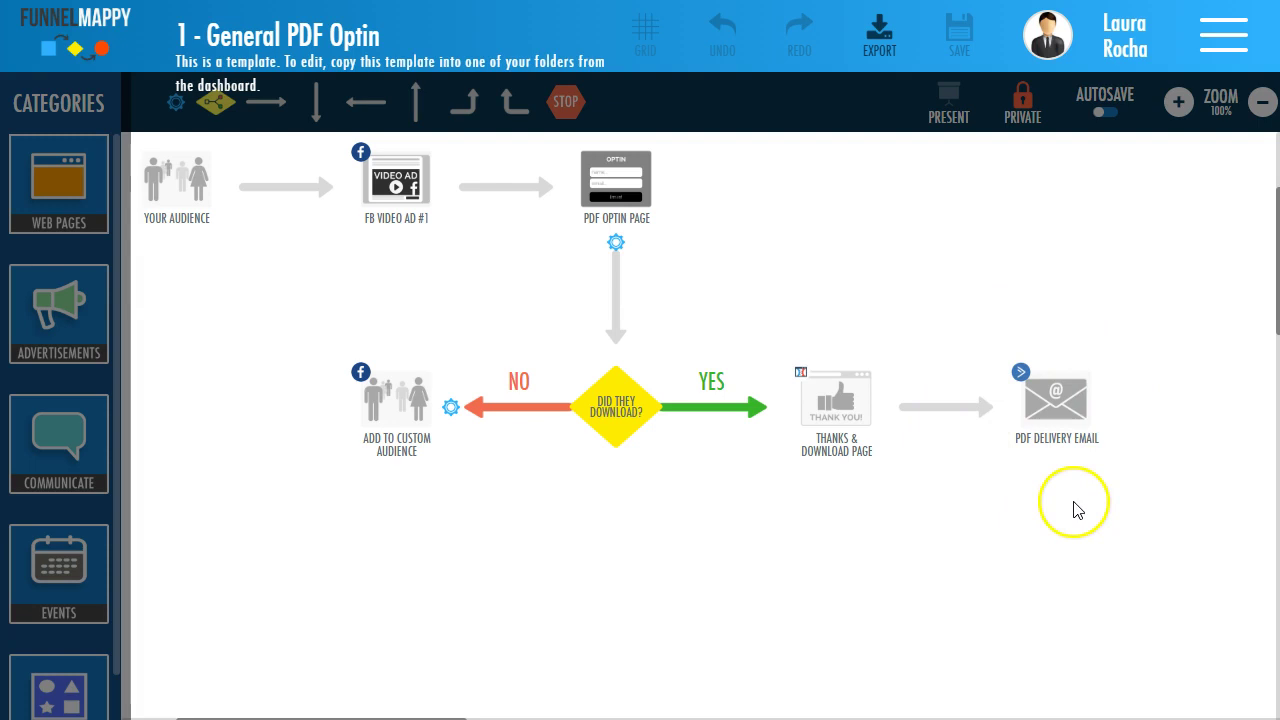
mouse_move(1070, 402)
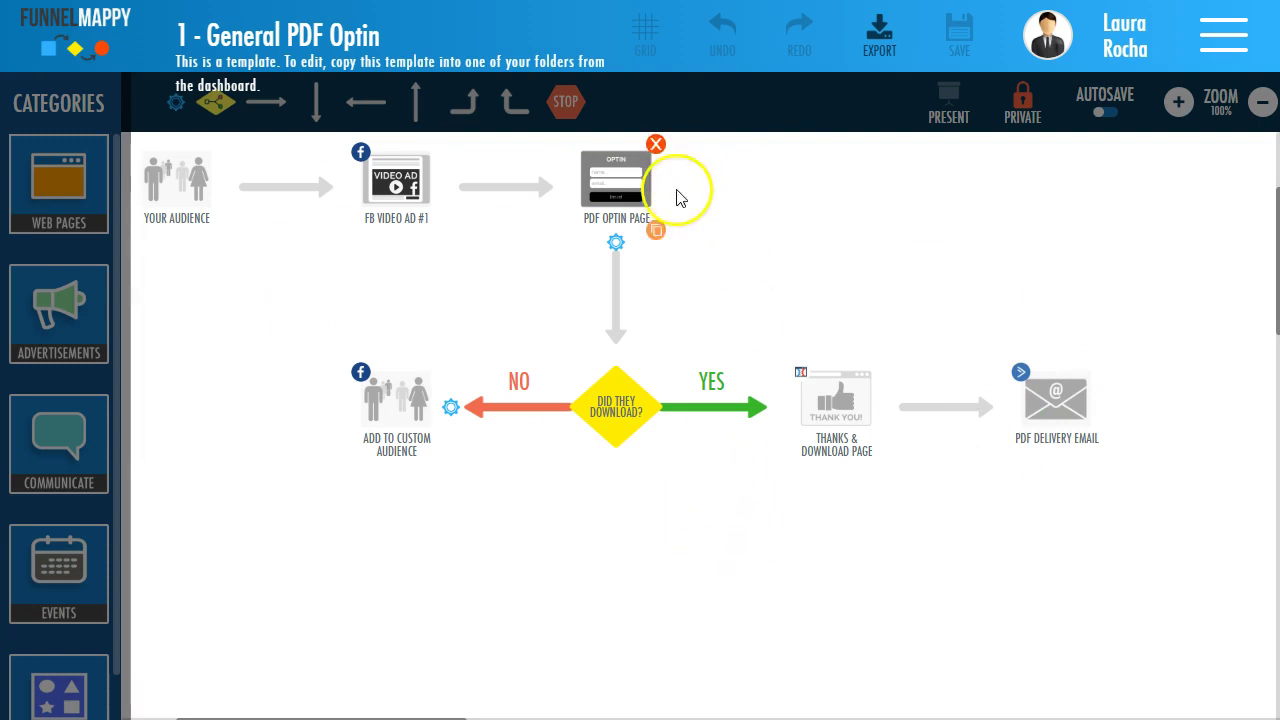
mouse_move(667, 219)
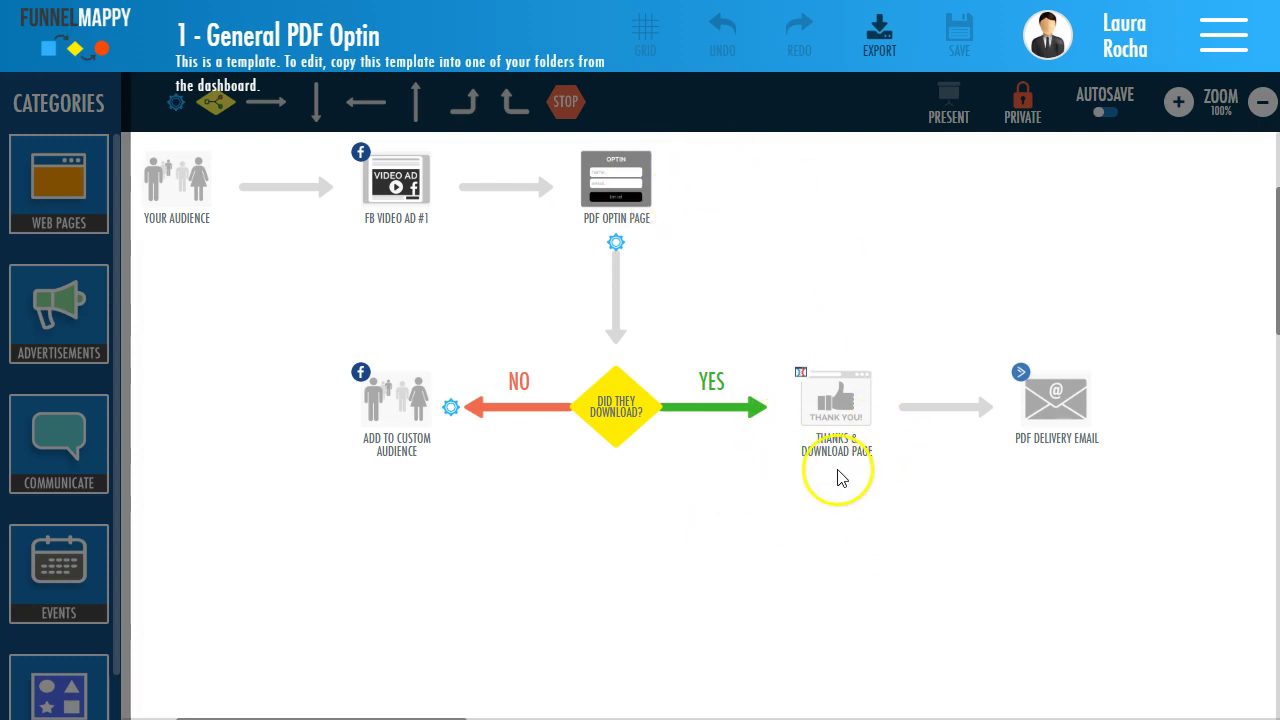
mouse_move(1057, 429)
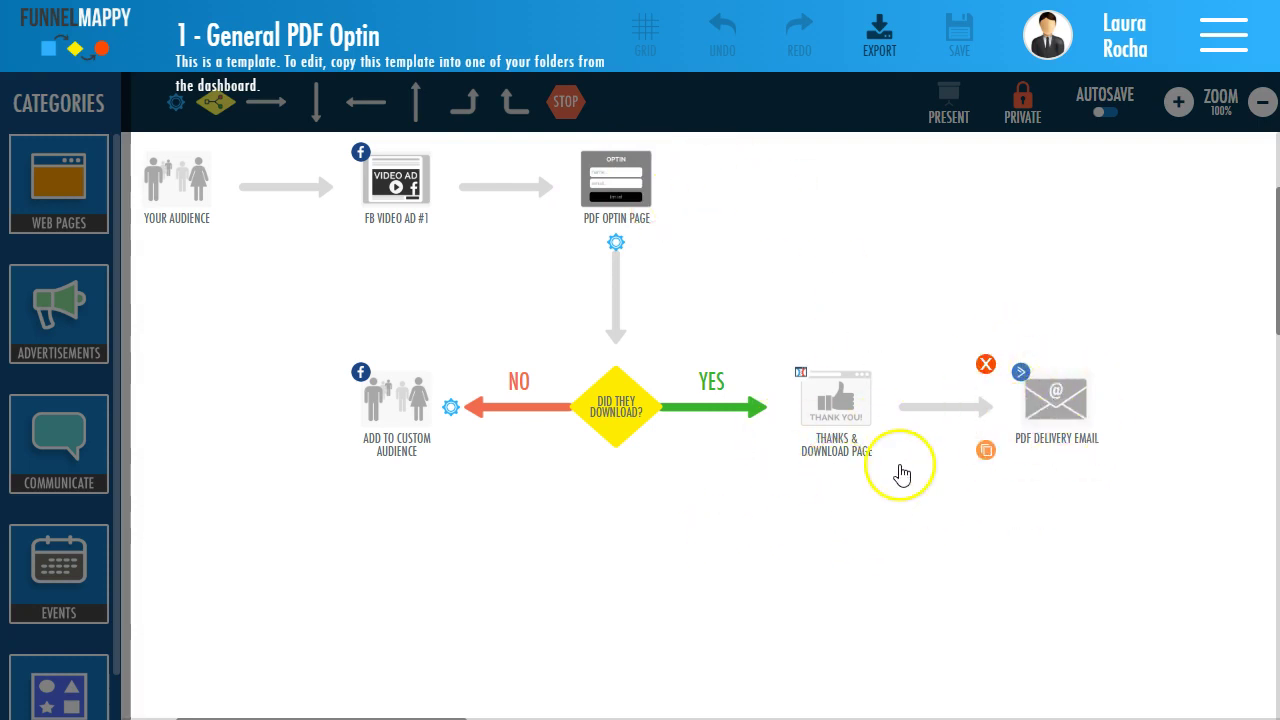
mouse_move(847, 372)
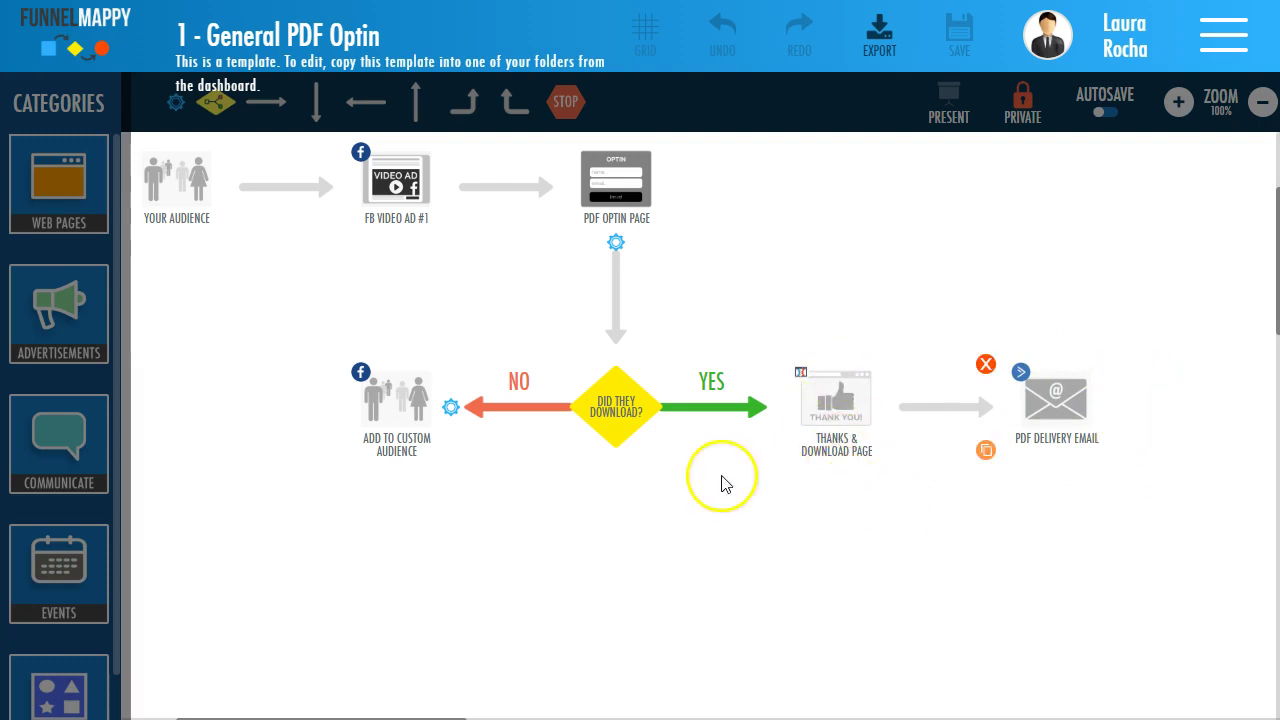
mouse_move(406, 400)
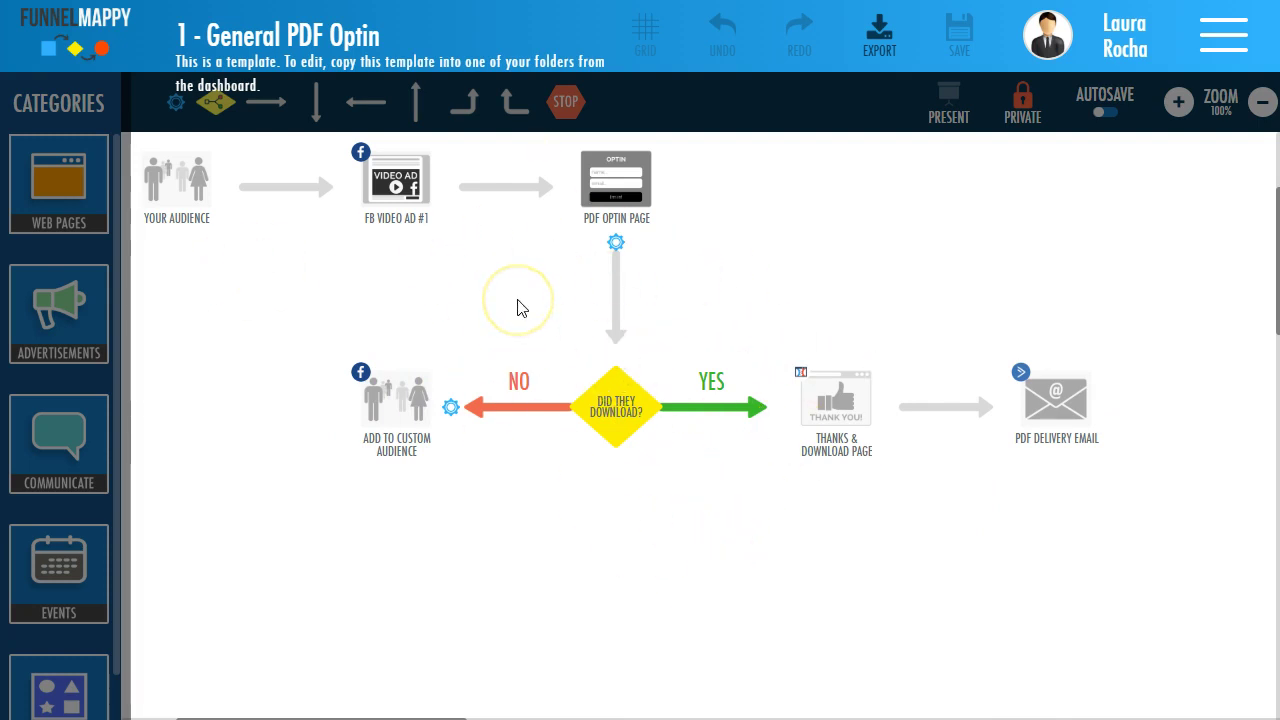
left_click(39, 64)
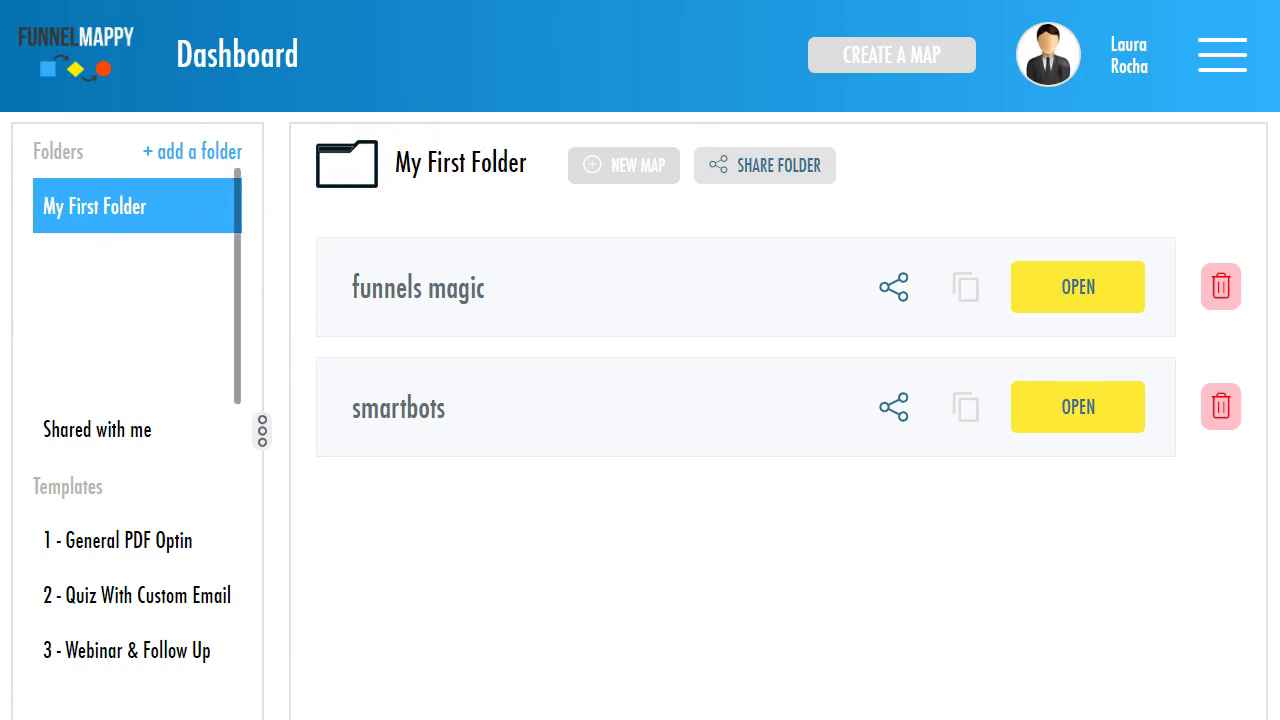
Step: Switch to Funnelytics and read through the introductory sections of its Projects page
left_click(614, 40)
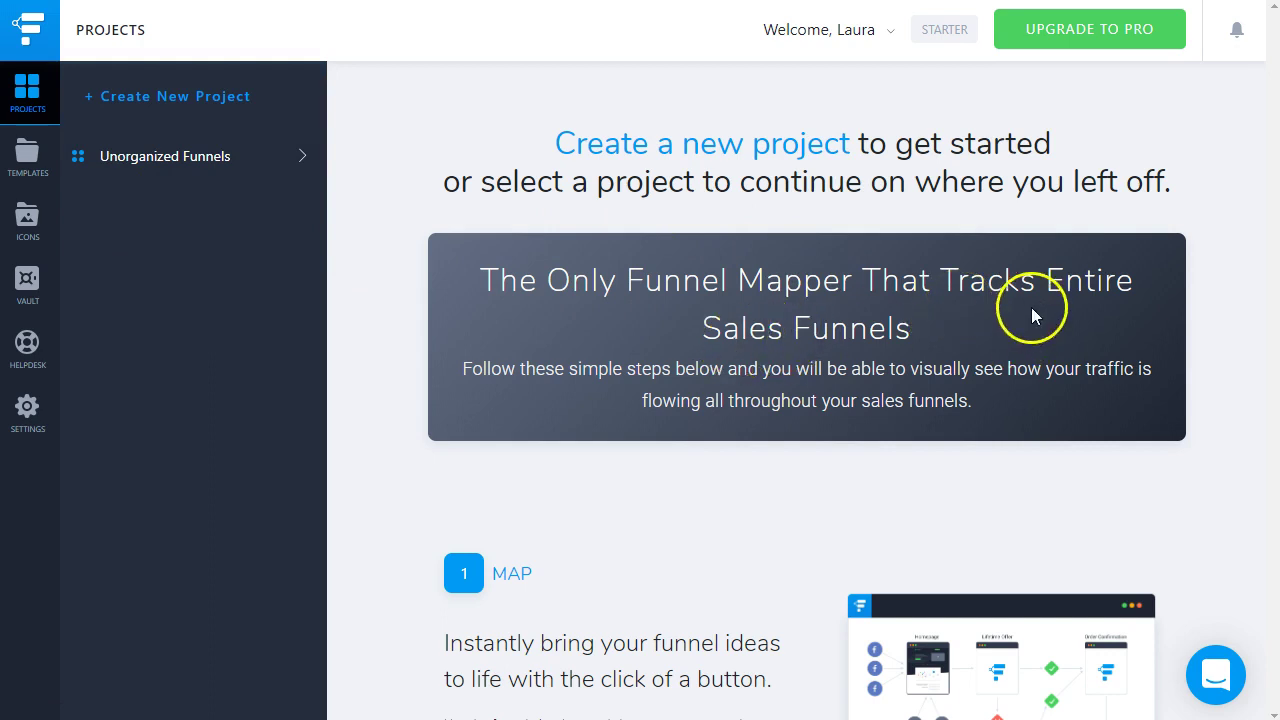
left_click(705, 145)
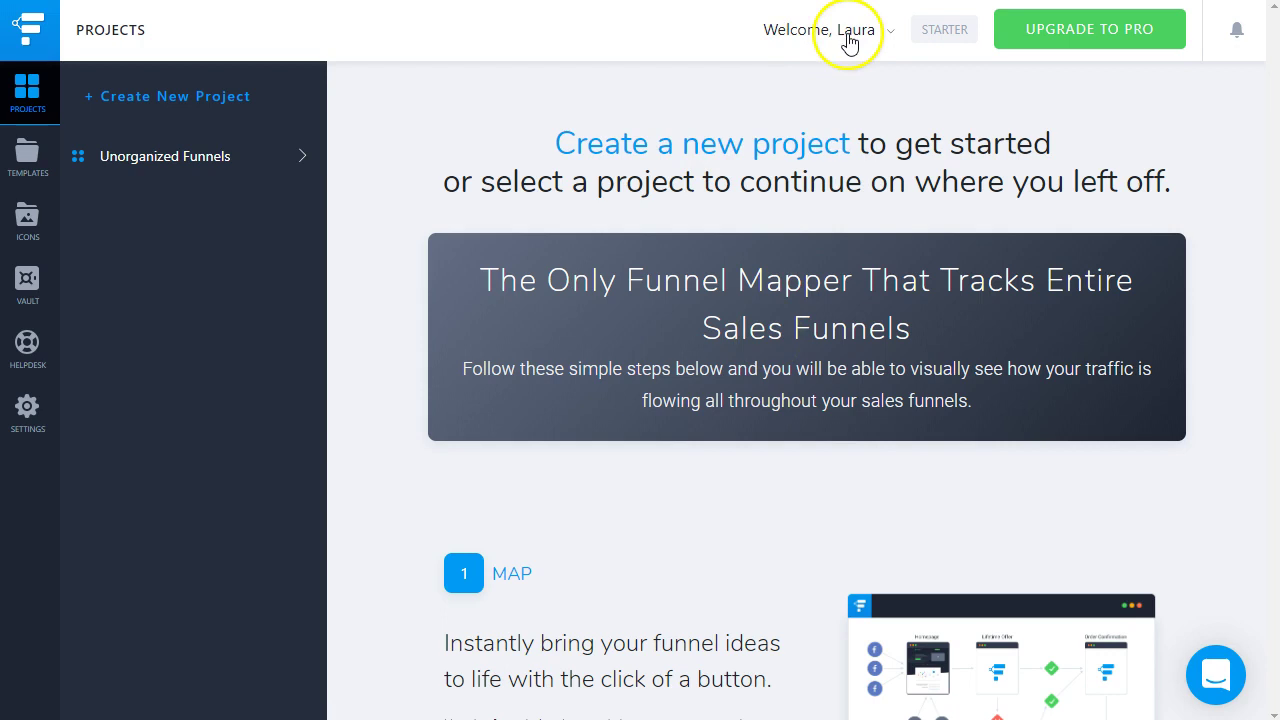
scroll(718, 428, "down", 2)
scroll(718, 428, "down", 1)
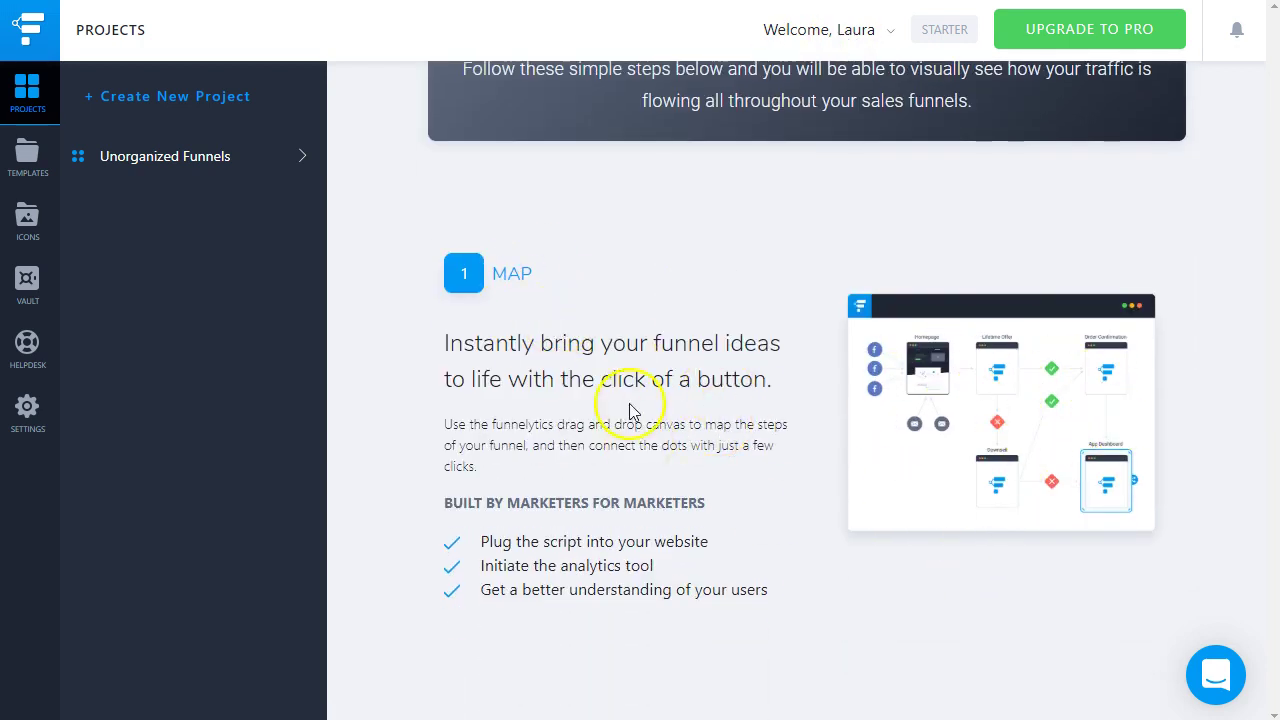
scroll(630, 450, "down", 7)
scroll(786, 430, "down", 3)
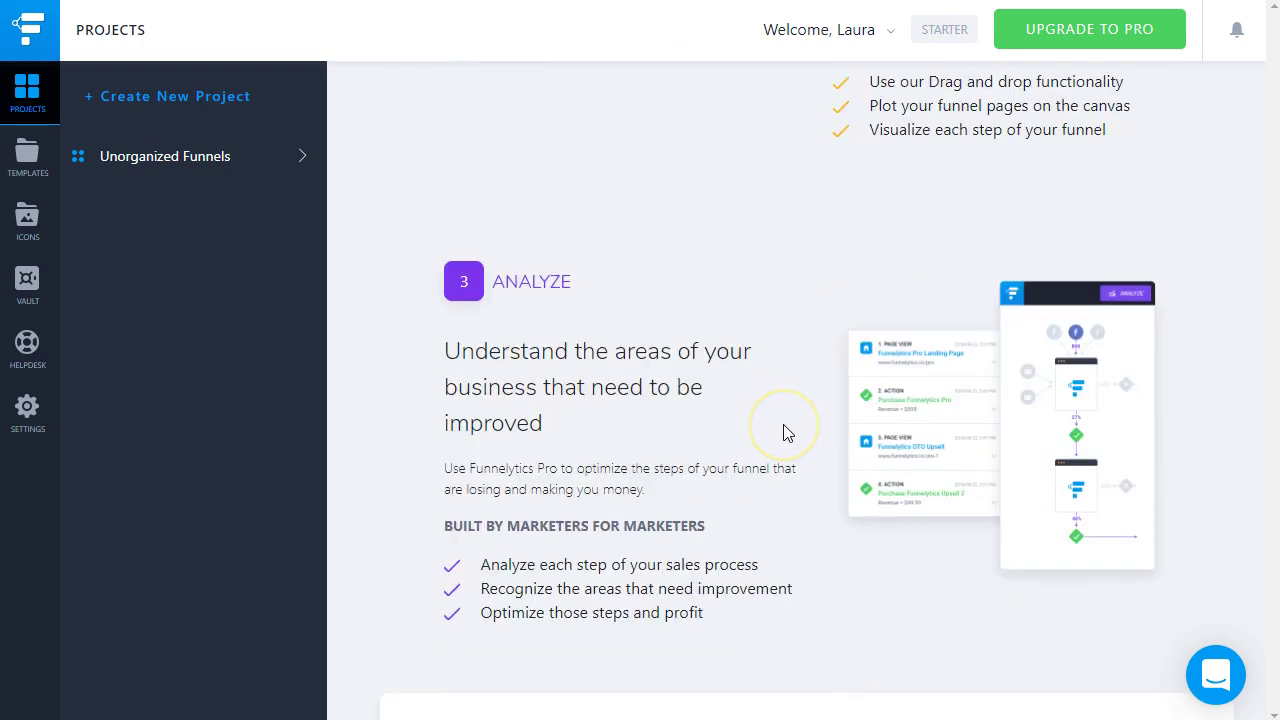
scroll(785, 431, "up", 11)
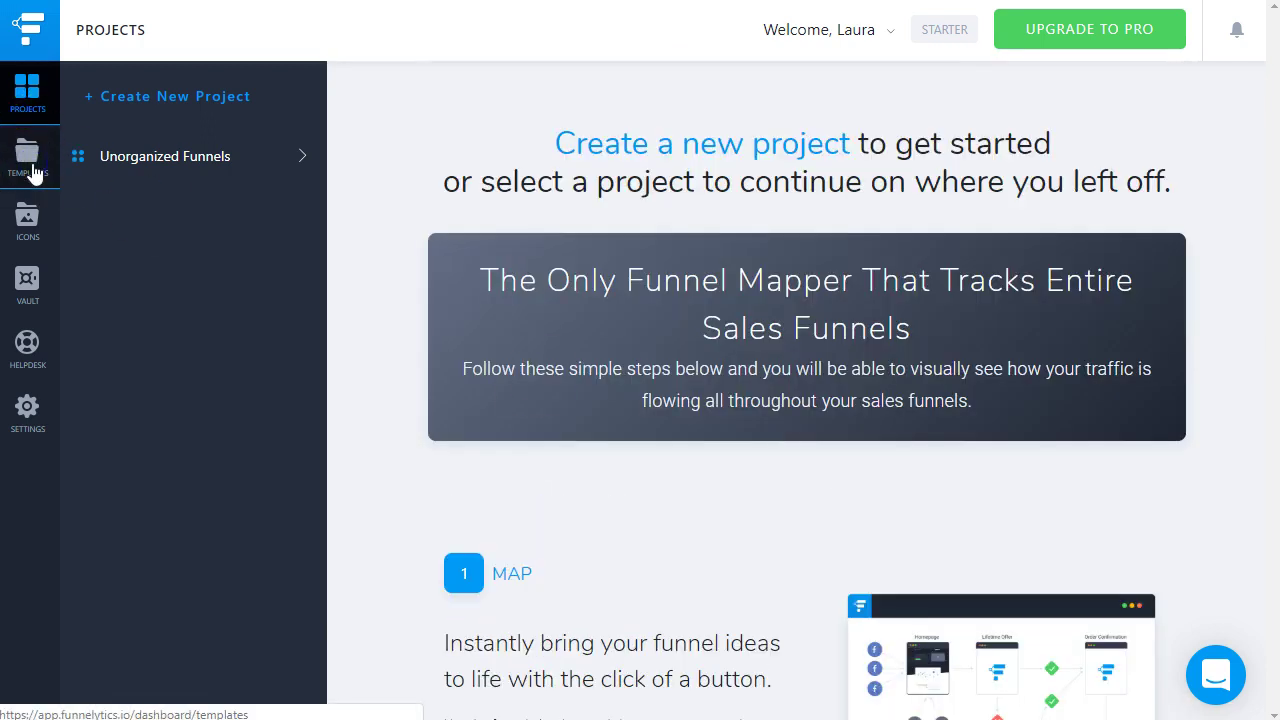
Step: View the Templates and Icons sections and open the Vault
left_click(33, 173)
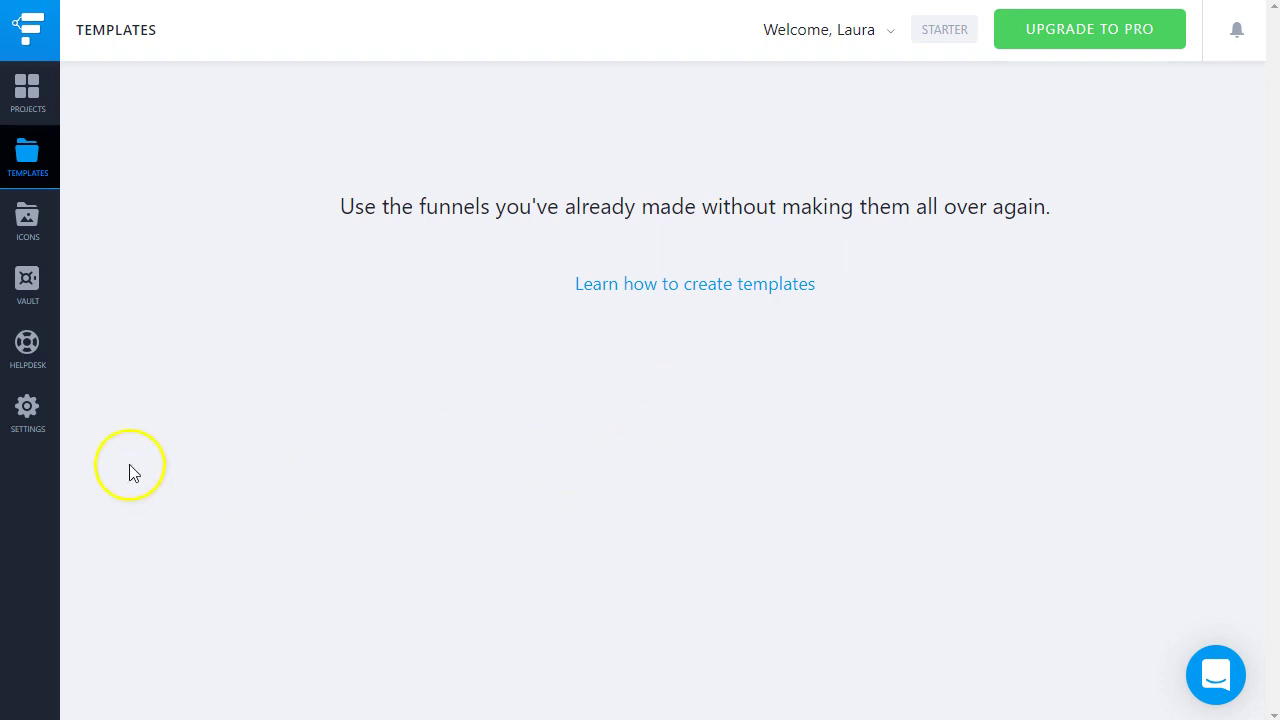
left_click(30, 225)
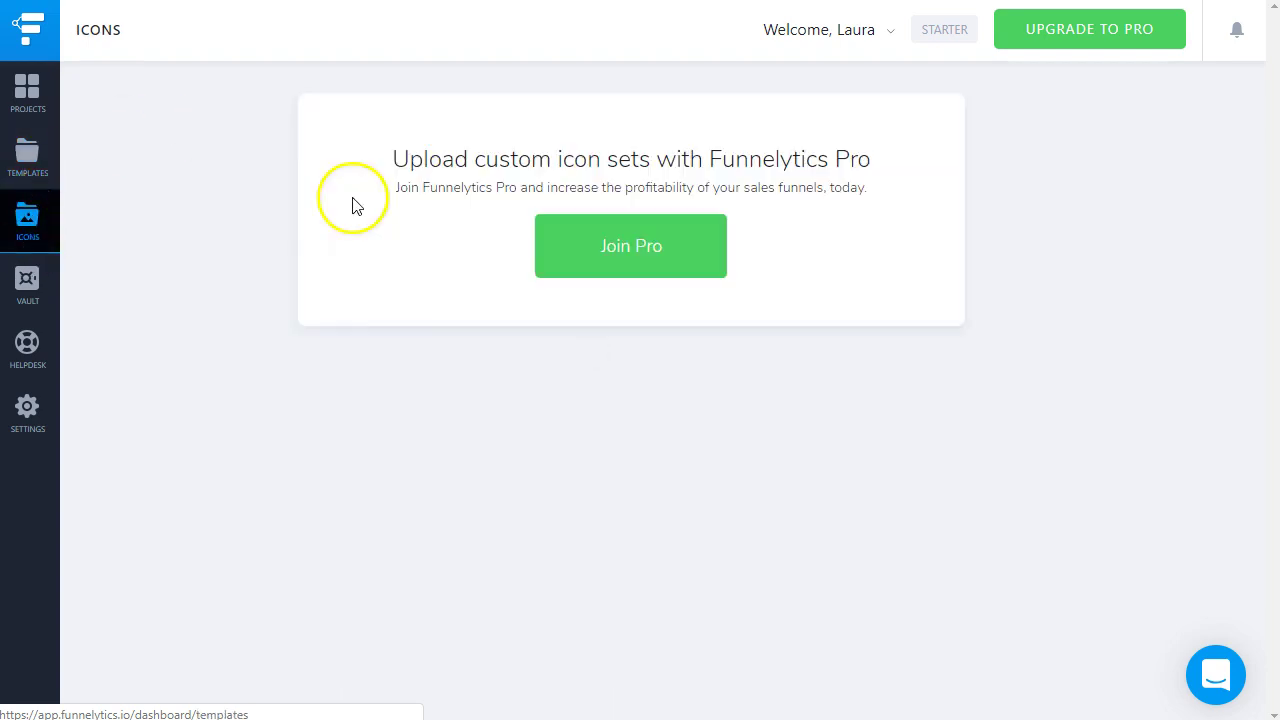
left_click(32, 288)
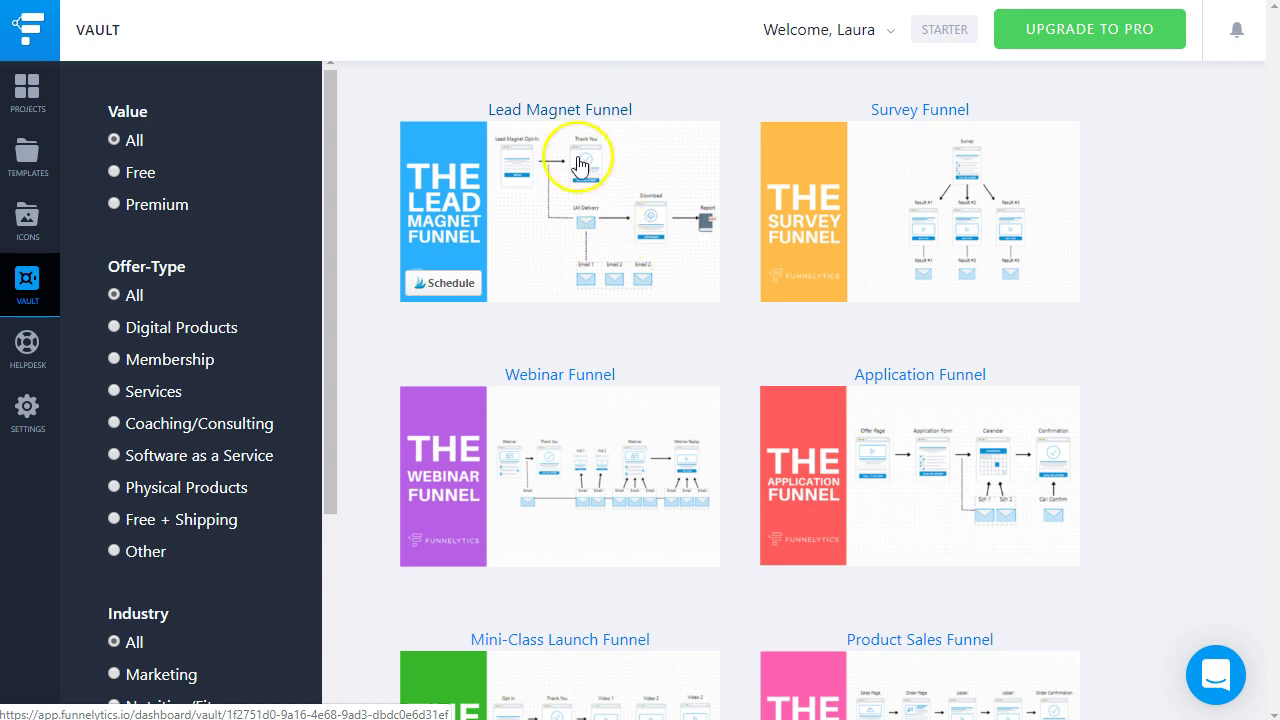
Step: Examine the basic Vault funnels, including Survey, Webinar, Application, Mini-Class Launch and Product Sales
mouse_move(868, 137)
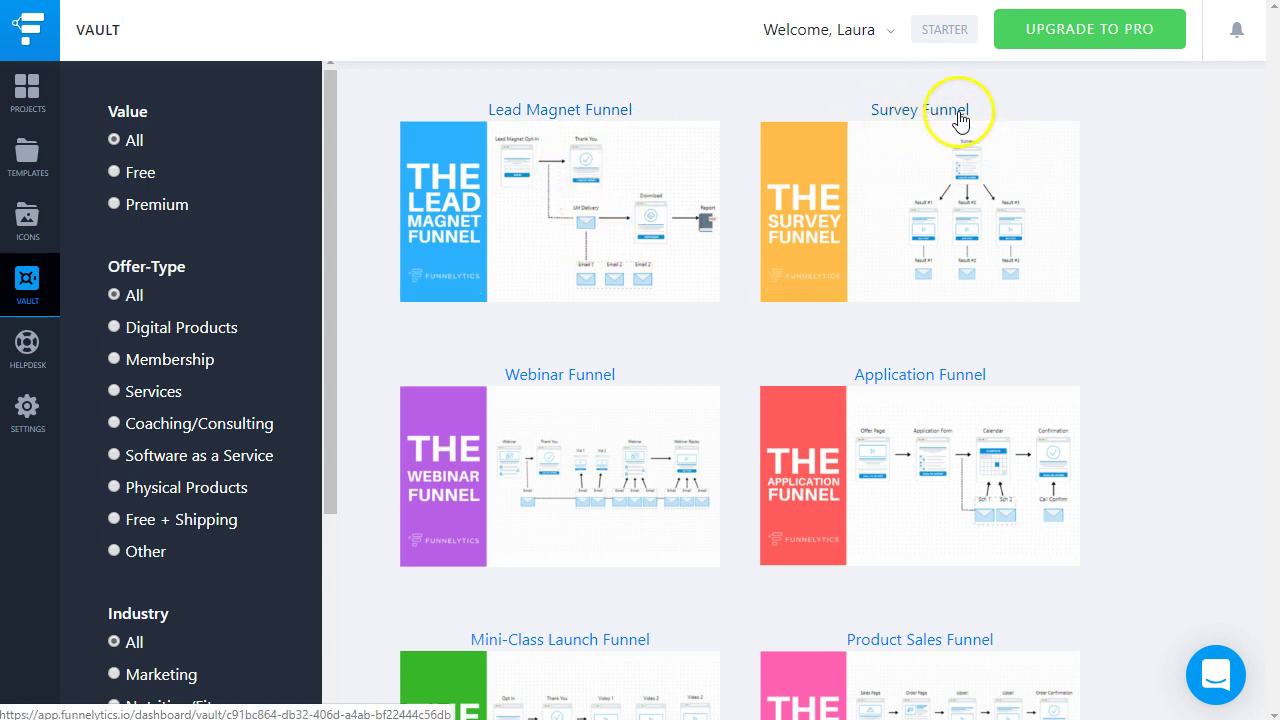
scroll(1240, 370, "down", 1)
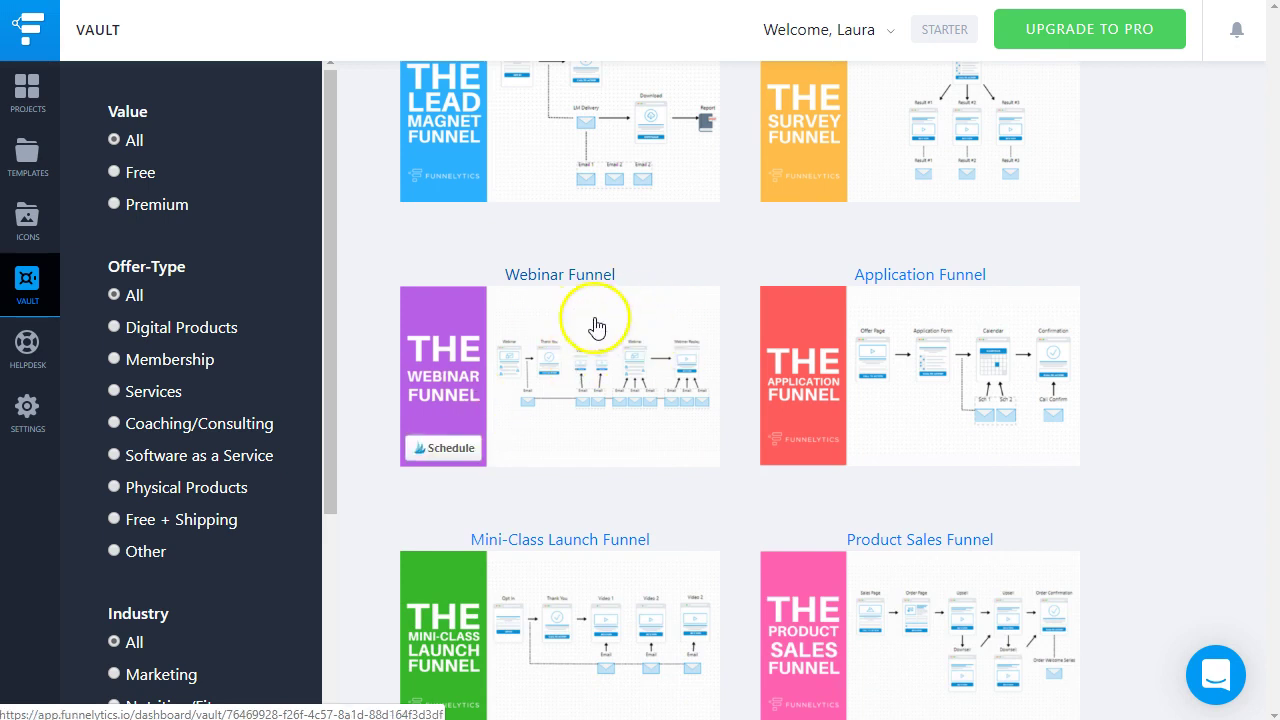
mouse_move(1040, 318)
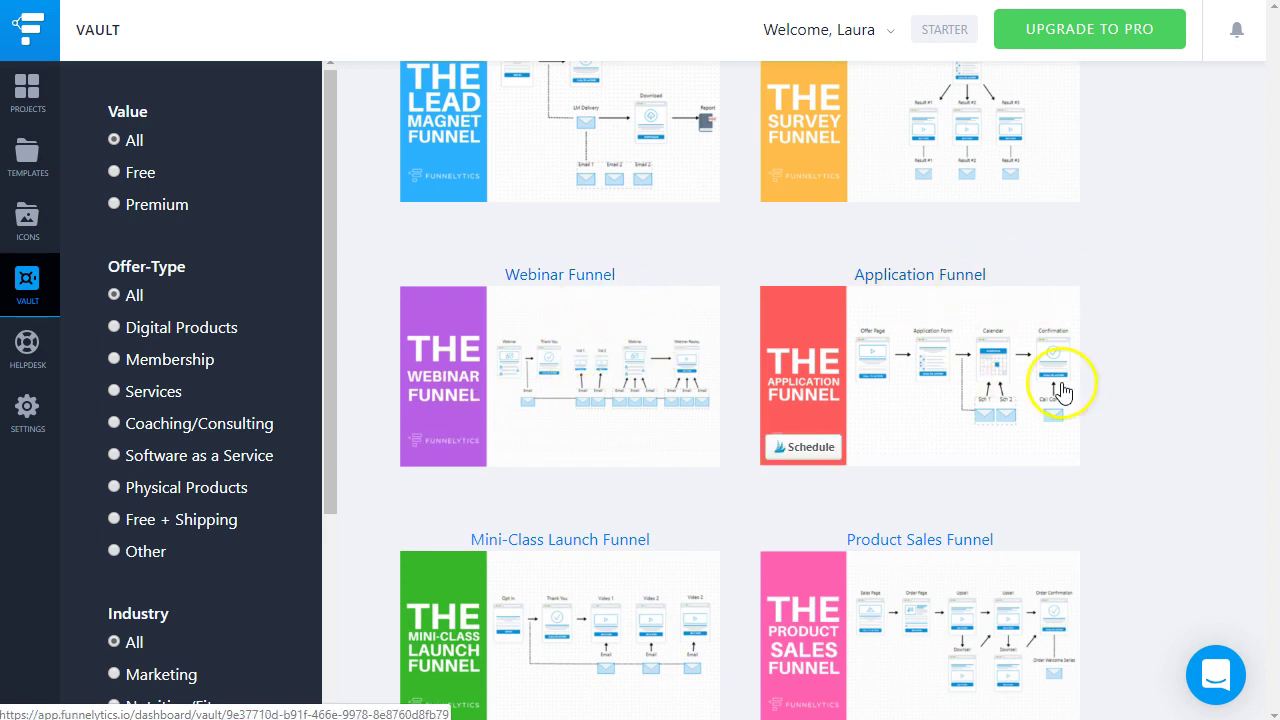
scroll(1100, 368, "down", 2)
mouse_move(1005, 397)
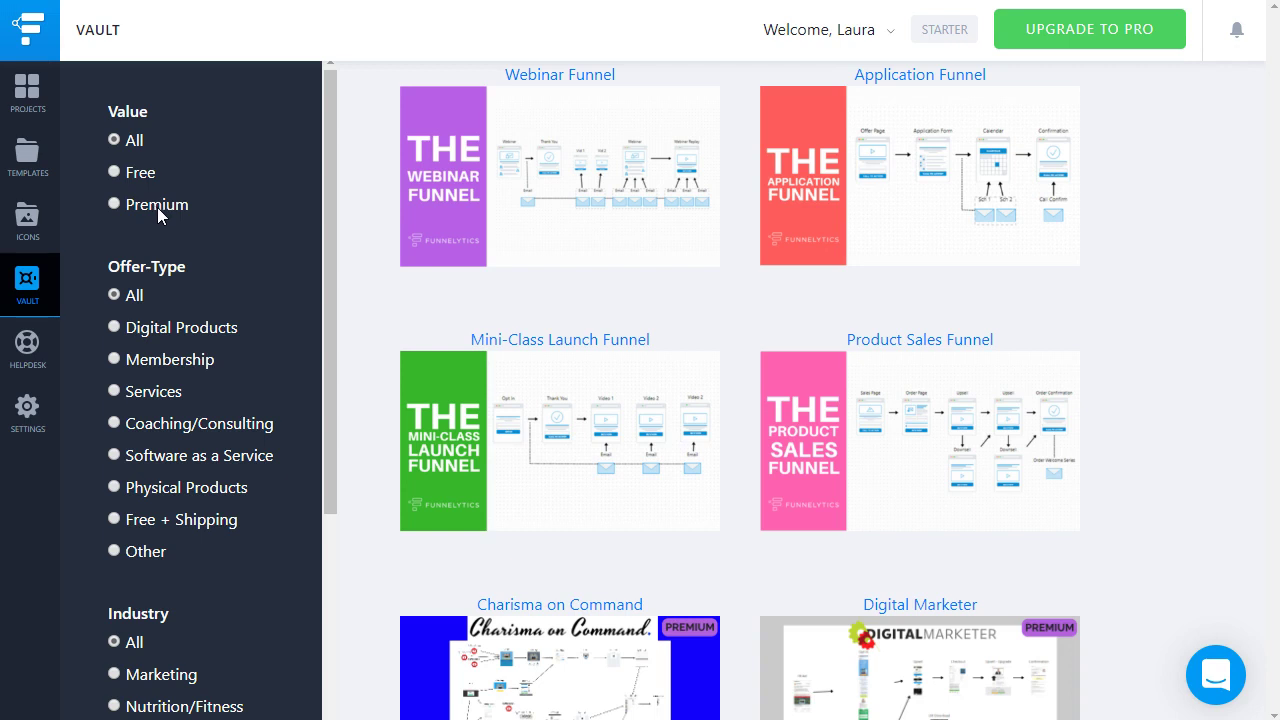
Step: Filter the Vault by the Digital Products offer type and look through the listed funnel hacks
left_click(115, 328)
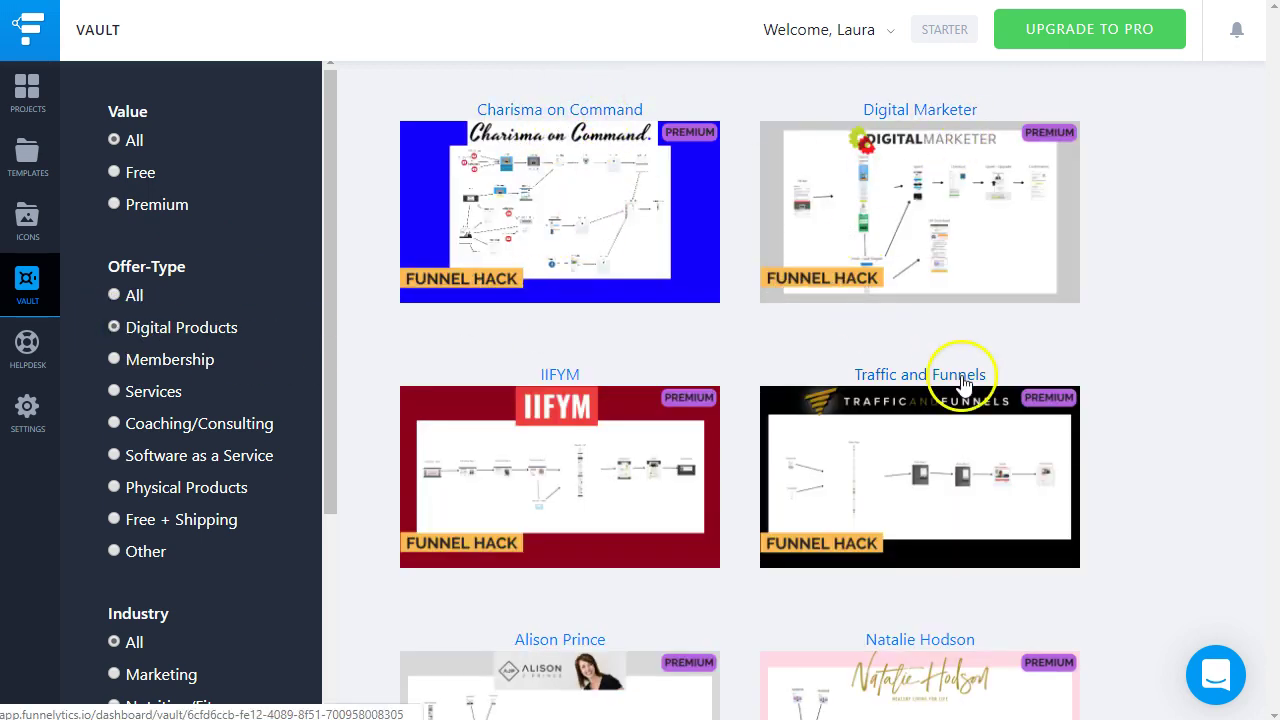
scroll(1176, 530, "down", 1)
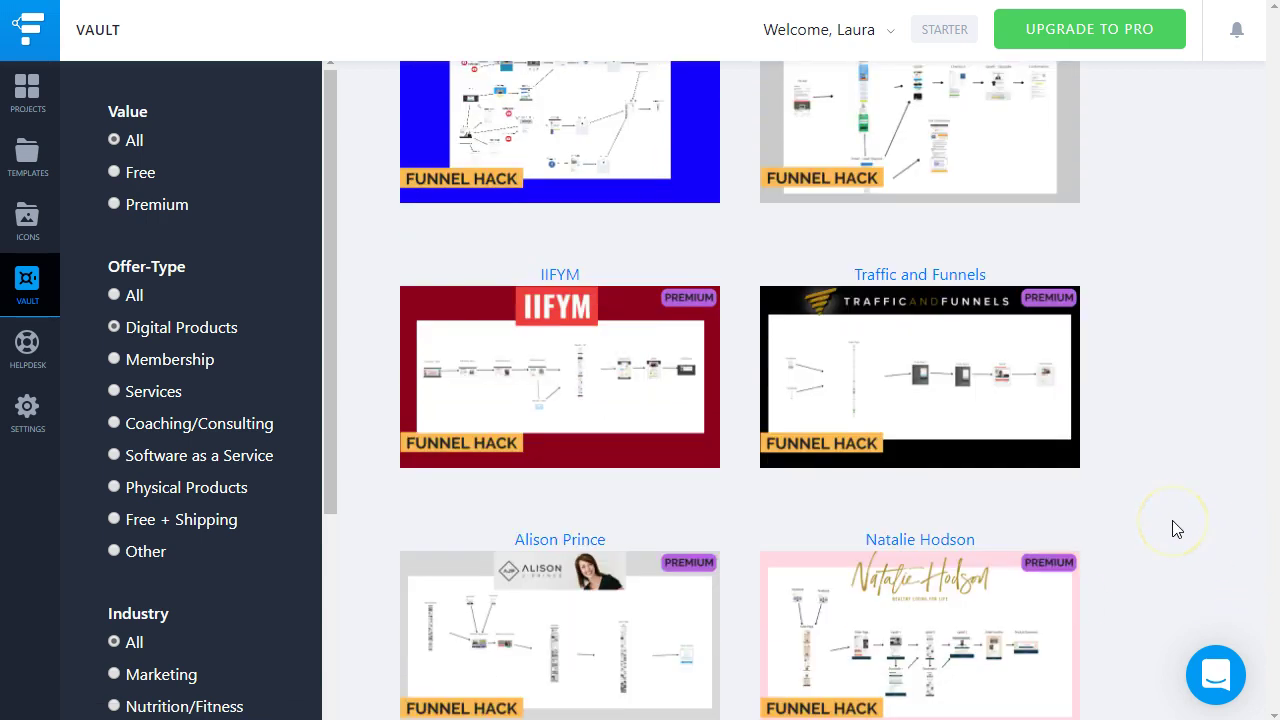
scroll(1176, 530, "down", 1)
scroll(1176, 530, "down", 2)
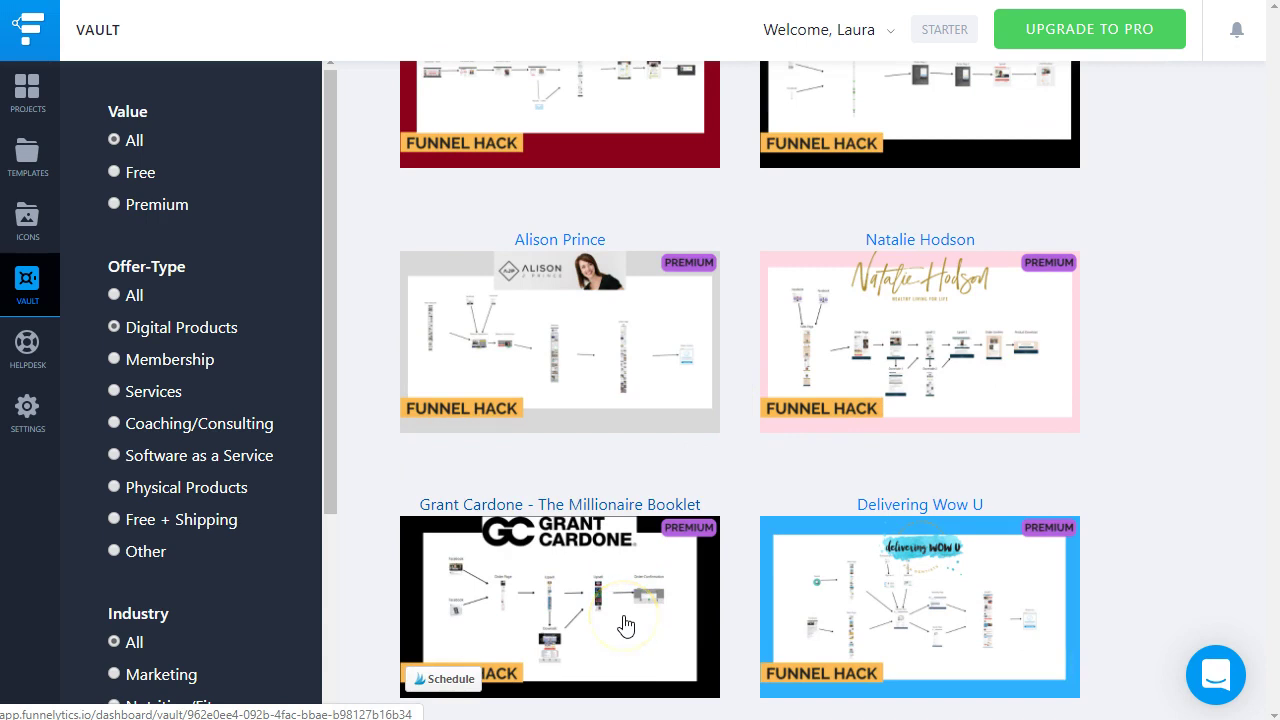
Step: Browse the Vault's funnel hacks by the offer types Membership, Services and Coaching/Consulting in turn
left_click(165, 362)
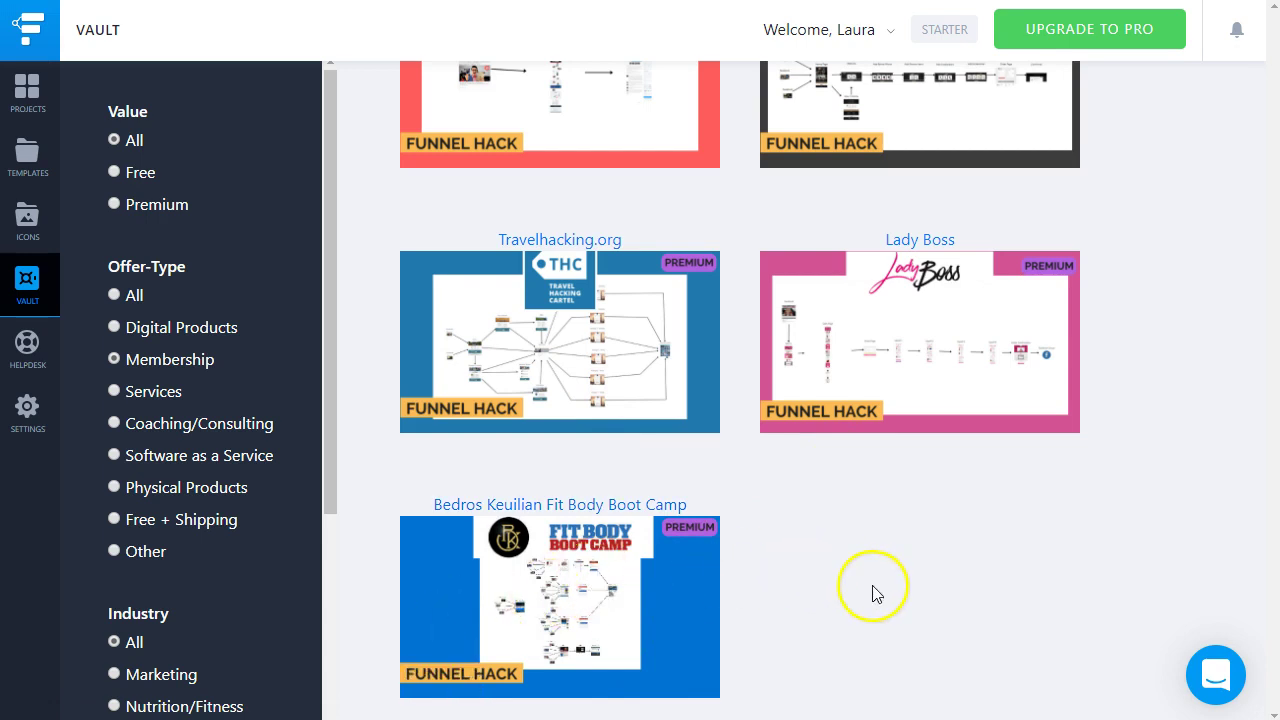
scroll(872, 590, "up", 4)
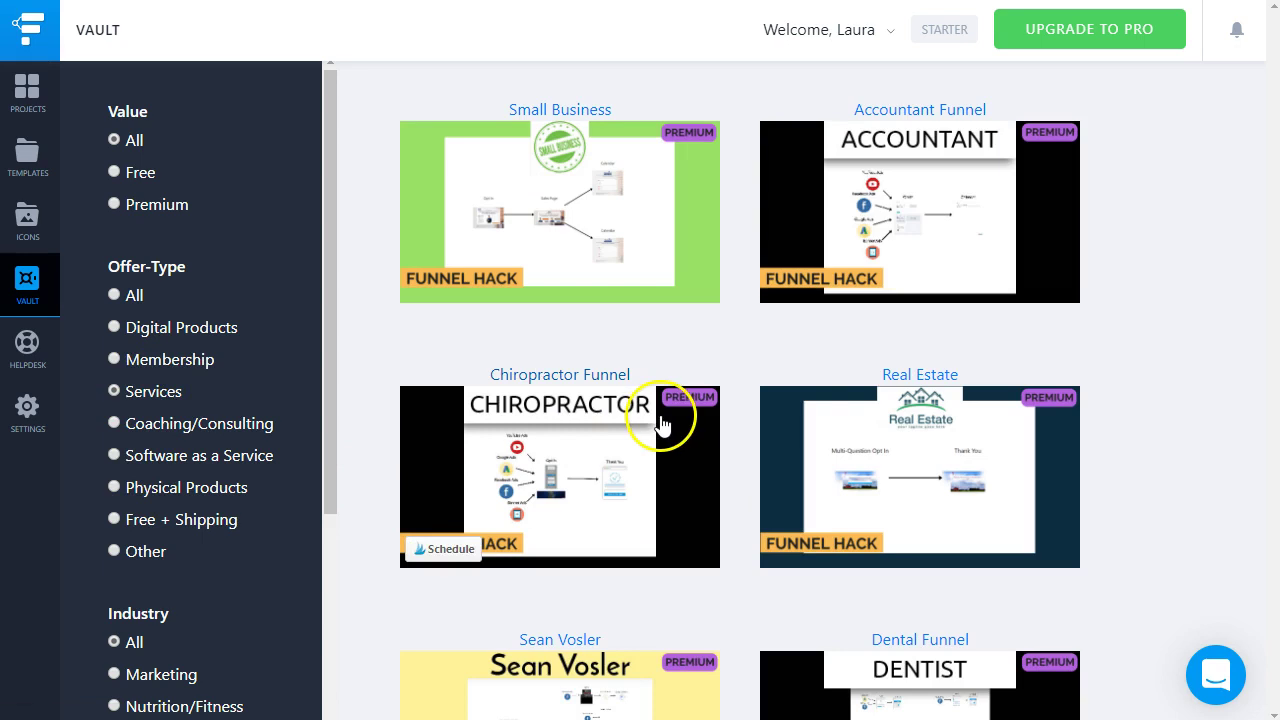
left_click(198, 428)
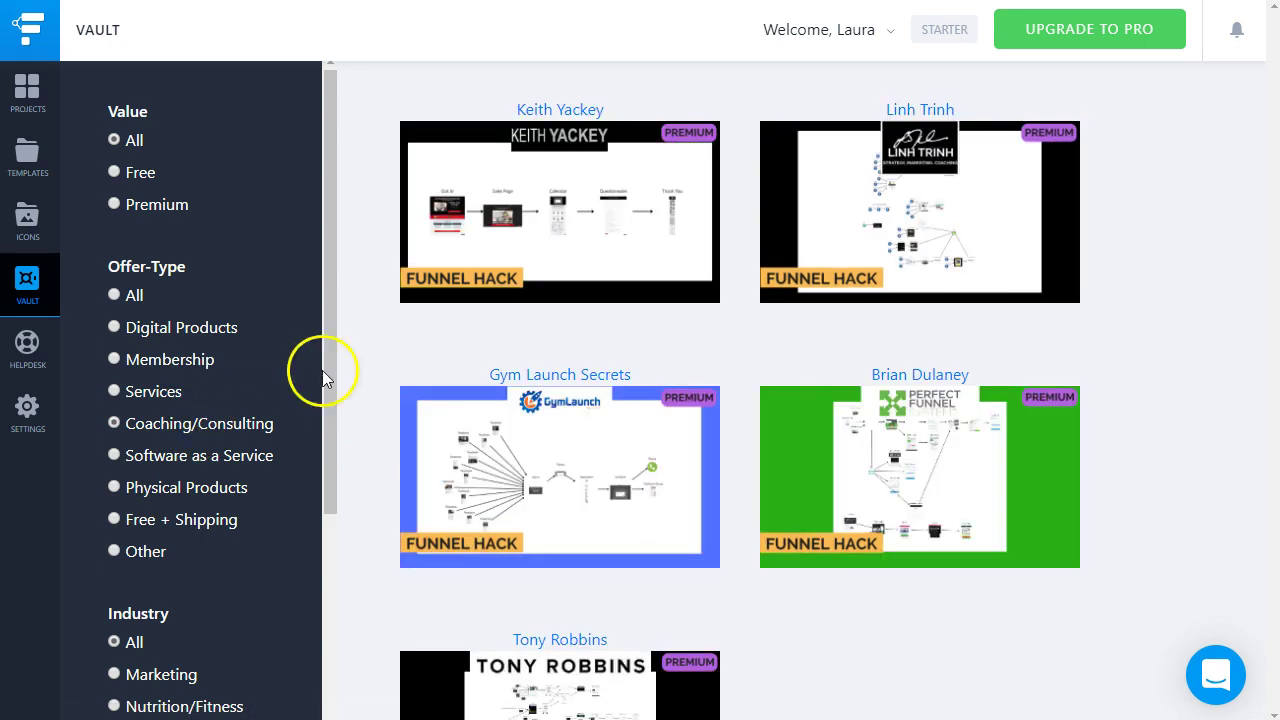
scroll(1150, 500, "down", 2)
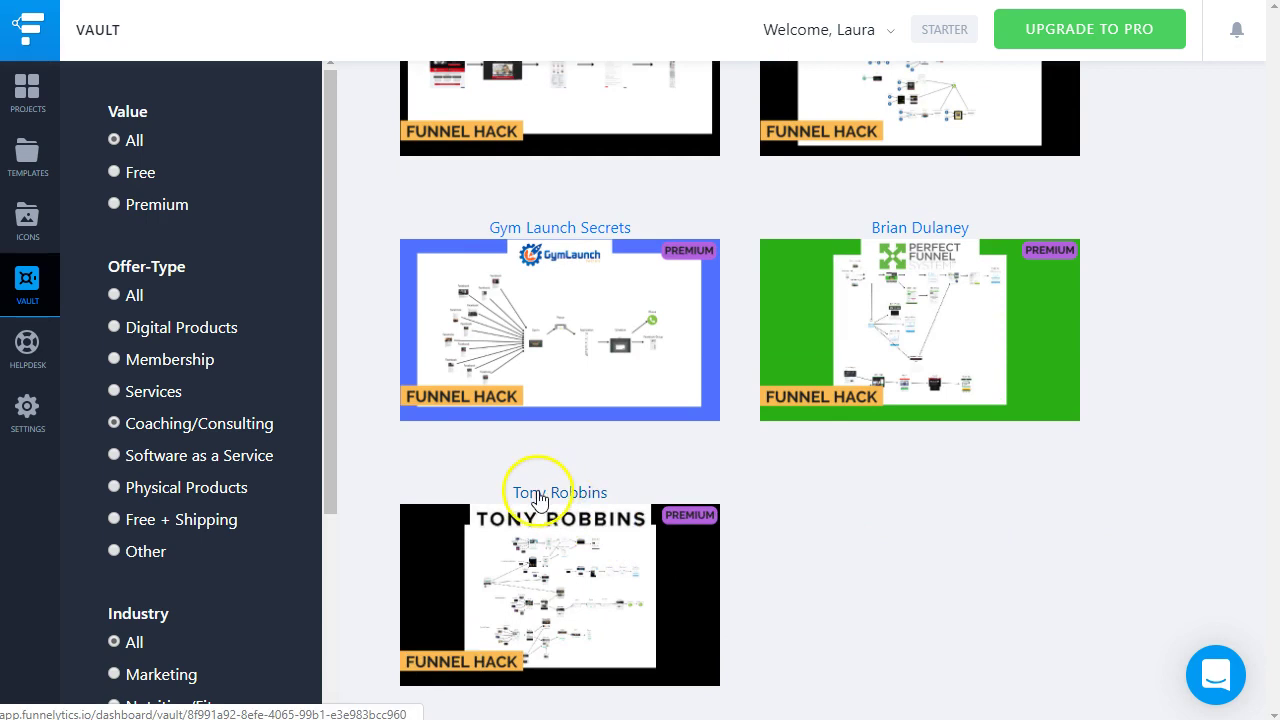
Step: Open the Tony Robbins funnel hack and read down the Vault offer page to the Funnelytics Pro sign-up
left_click(537, 497)
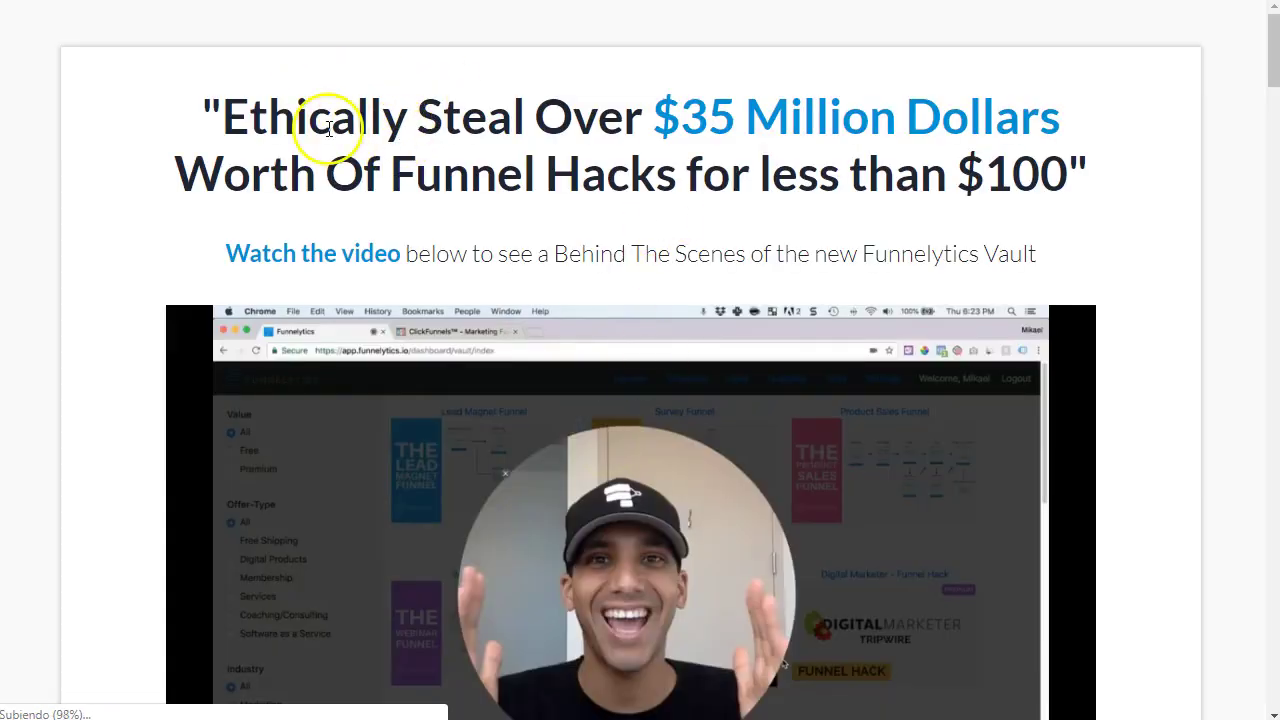
left_click(706, 306)
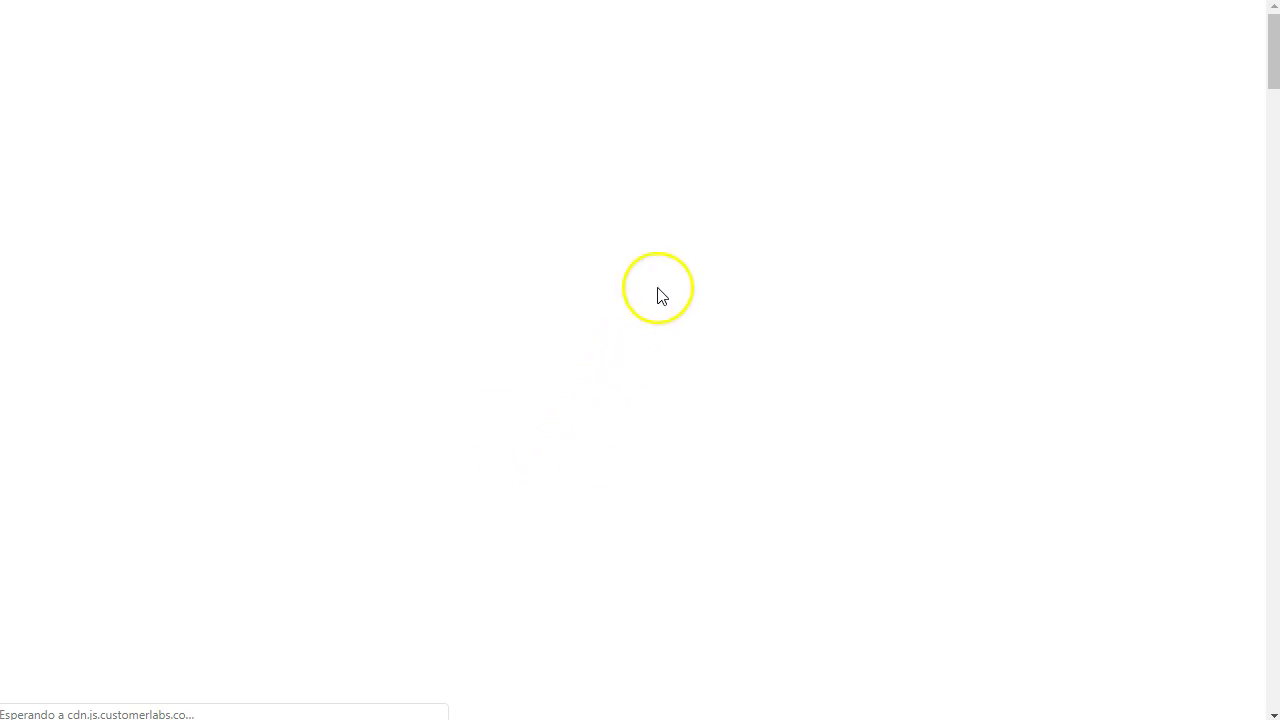
scroll(657, 306, "down", 6)
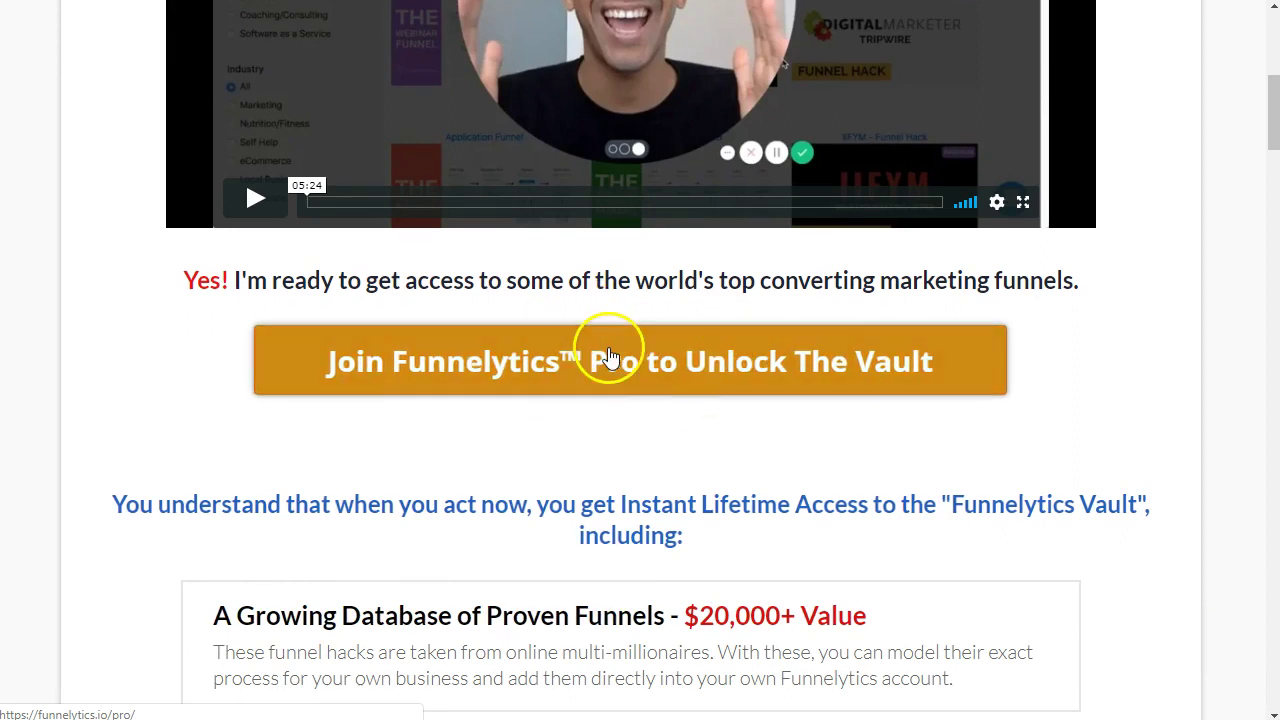
Step: Read down the Vault offer page through the listed inclusions, the total value and the gallery of premium funnel hacks
scroll(615, 368, "down", 1)
scroll(618, 370, "down", 7)
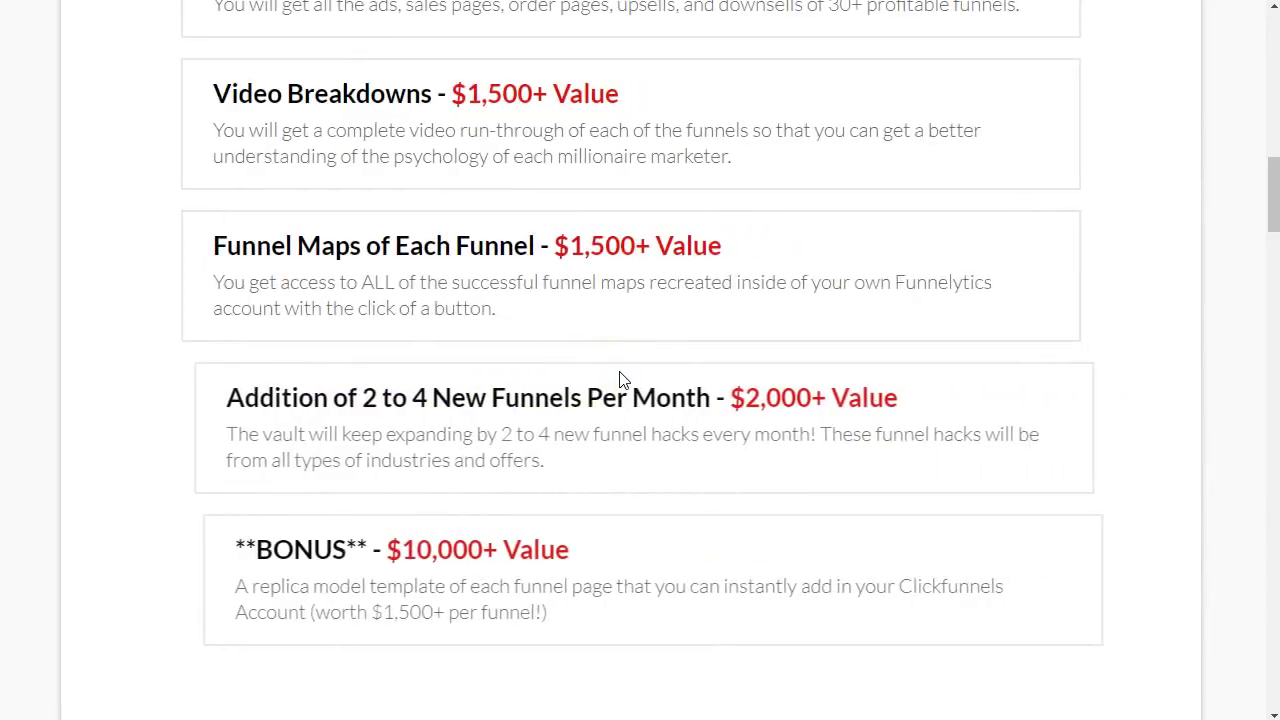
scroll(620, 372, "down", 4)
scroll(622, 371, "down", 4)
scroll(623, 371, "up", 3)
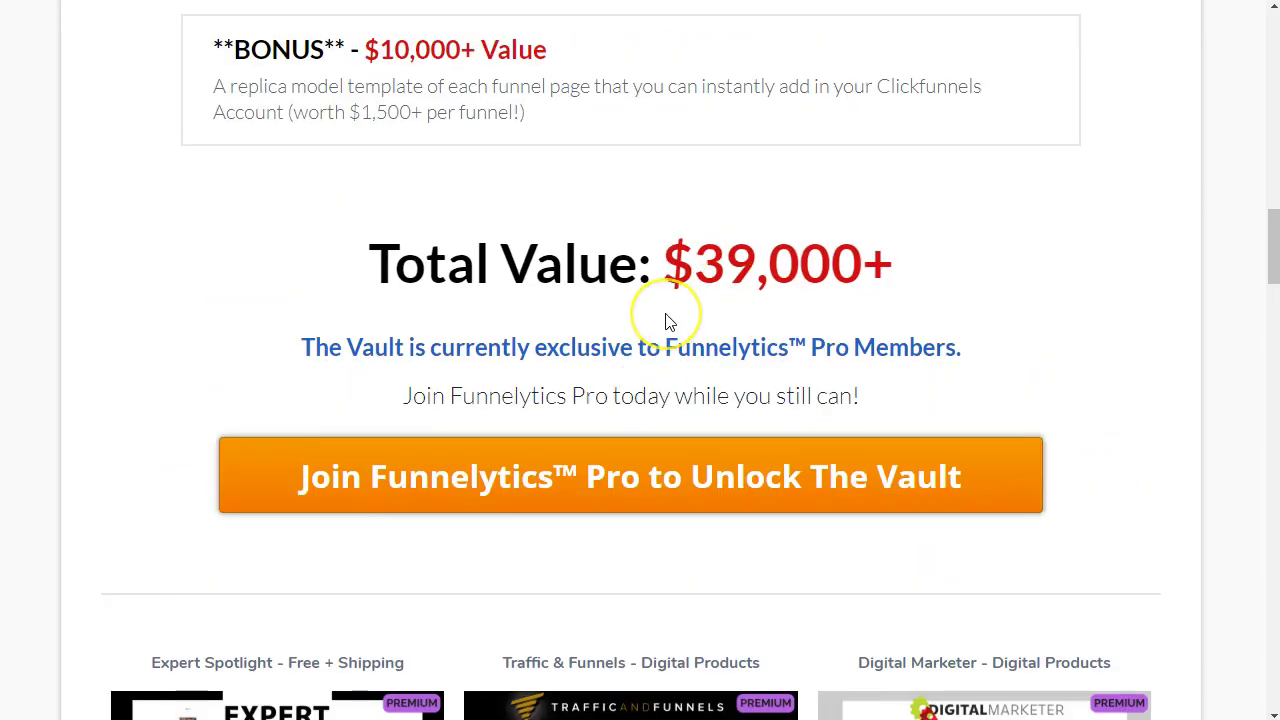
scroll(668, 322, "down", 5)
scroll(668, 322, "down", 20)
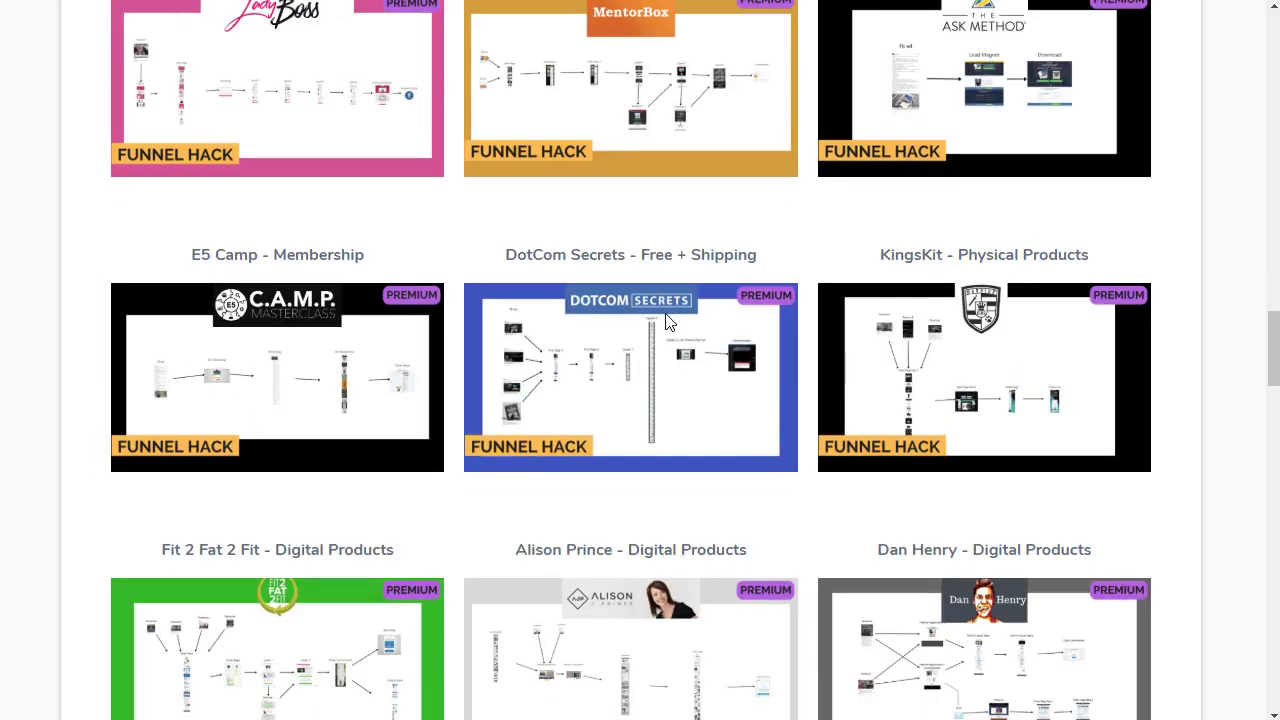
scroll(668, 322, "down", 12)
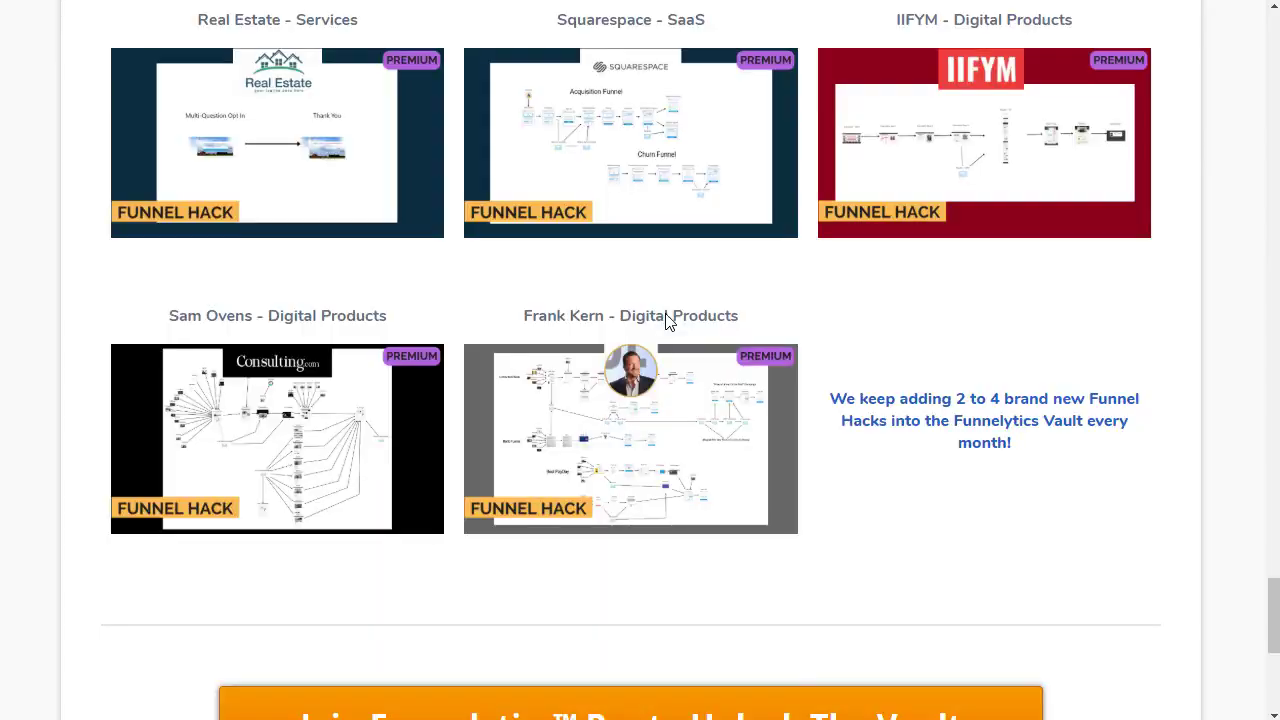
Step: Return to the Funnelytics projects area and create a new project named test
left_click(768, 276)
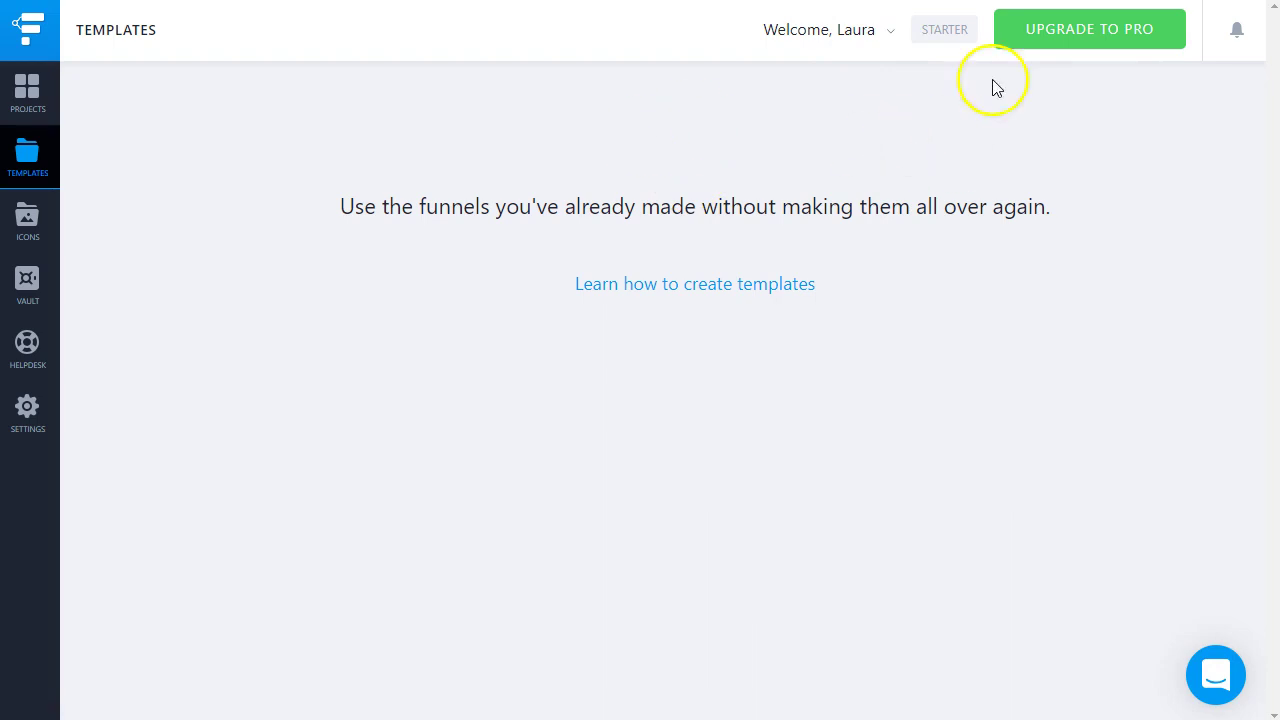
left_click(34, 98)
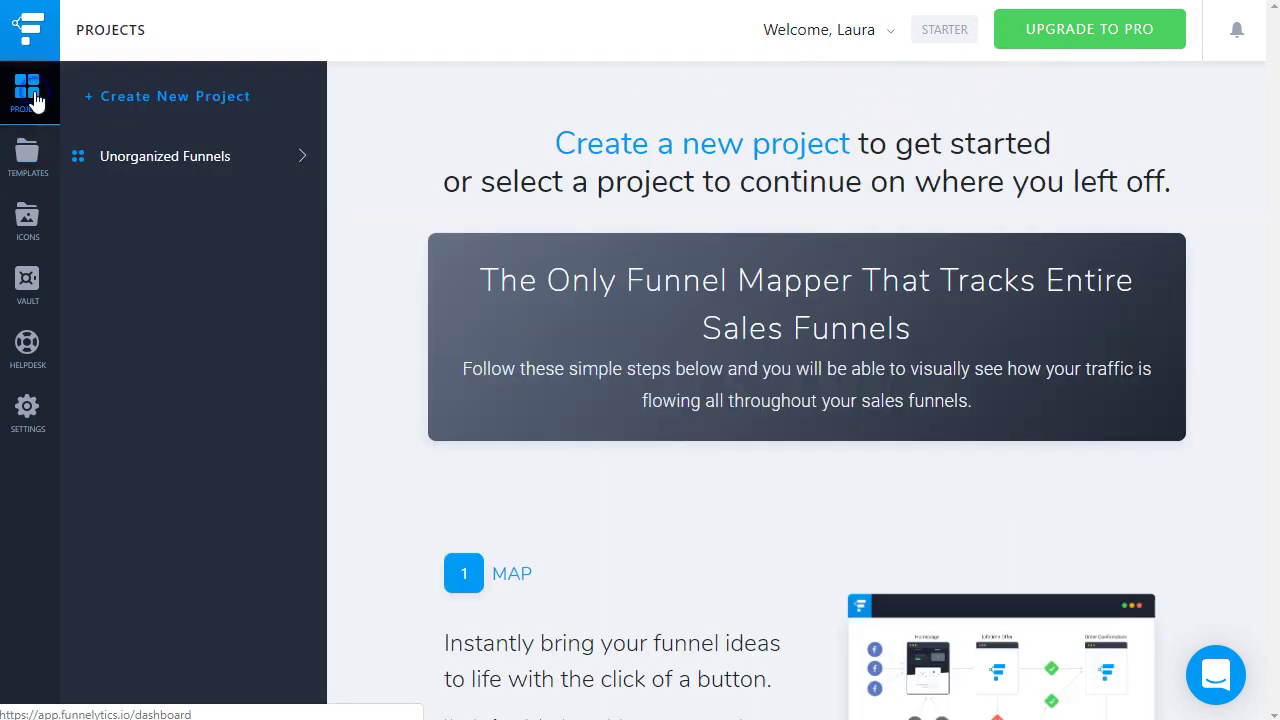
left_click(778, 152)
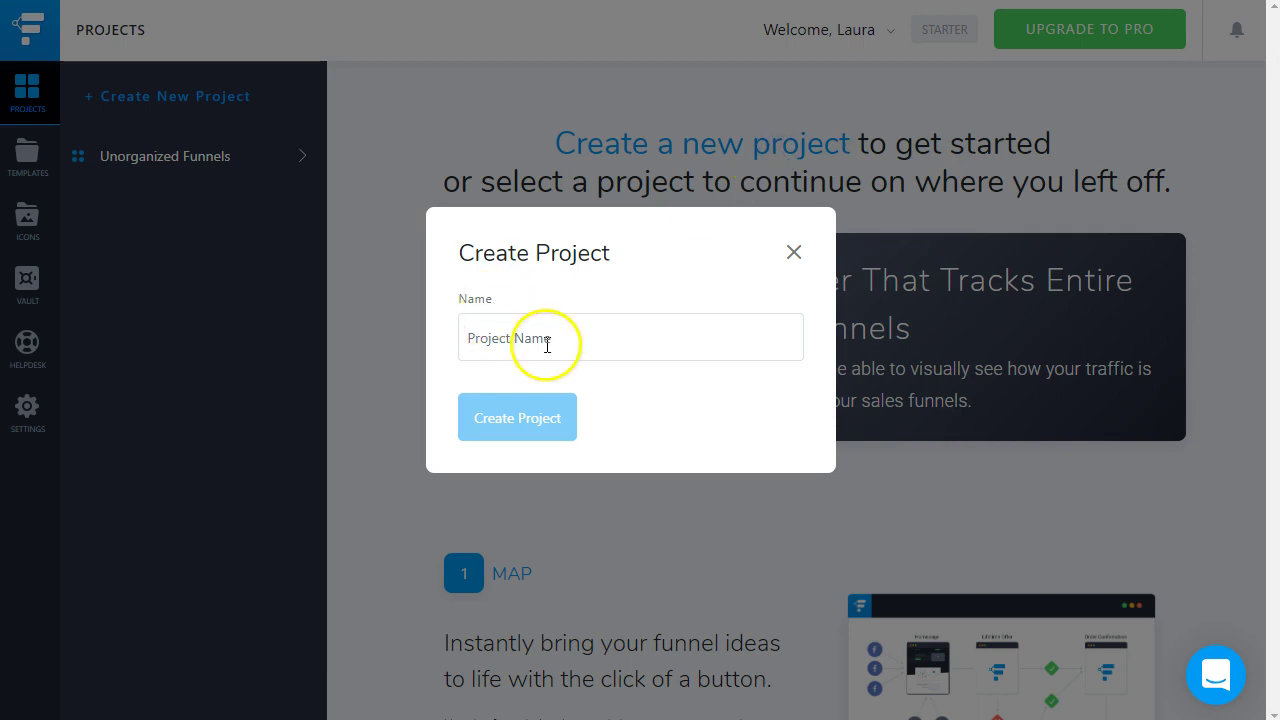
type("test")
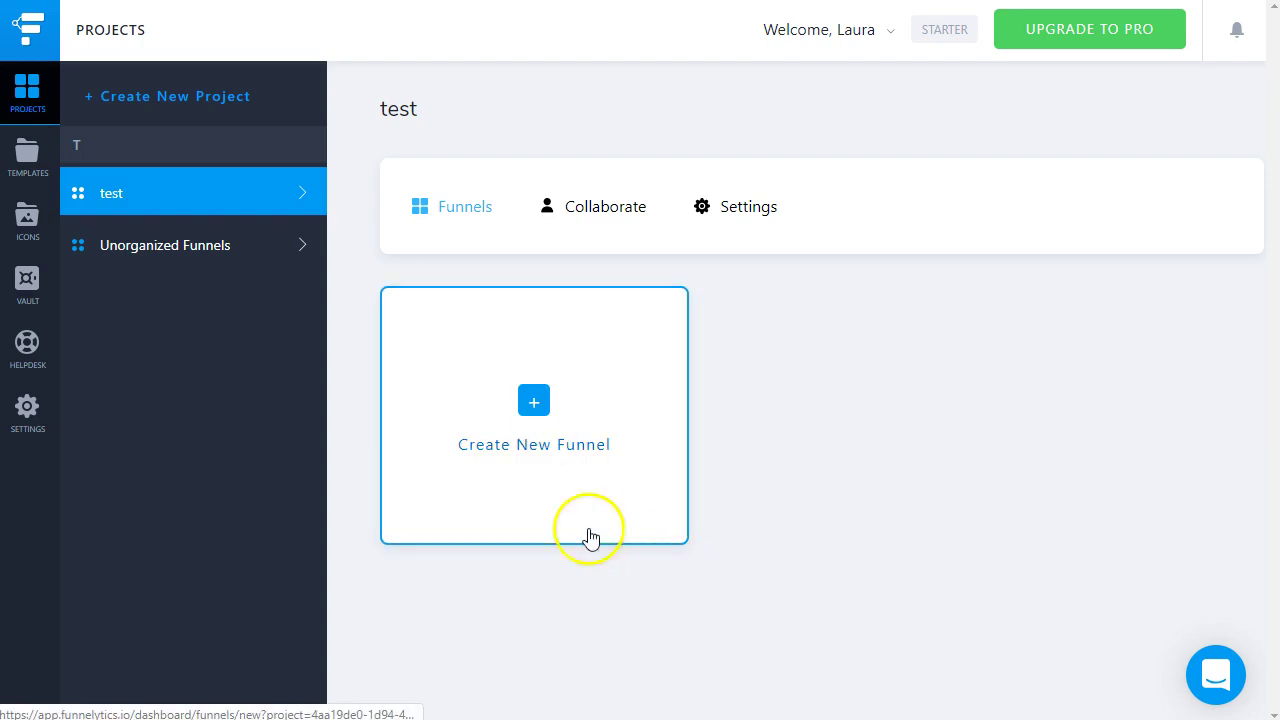
left_click(537, 405)
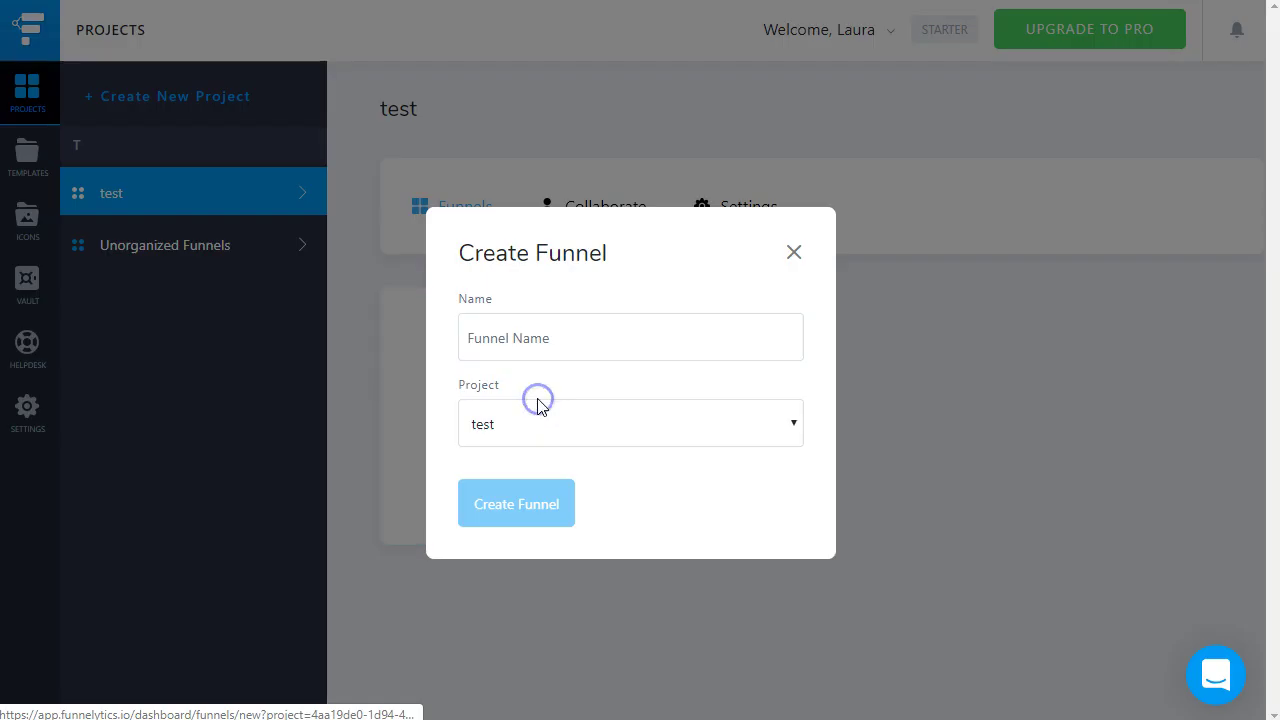
left_click(793, 254)
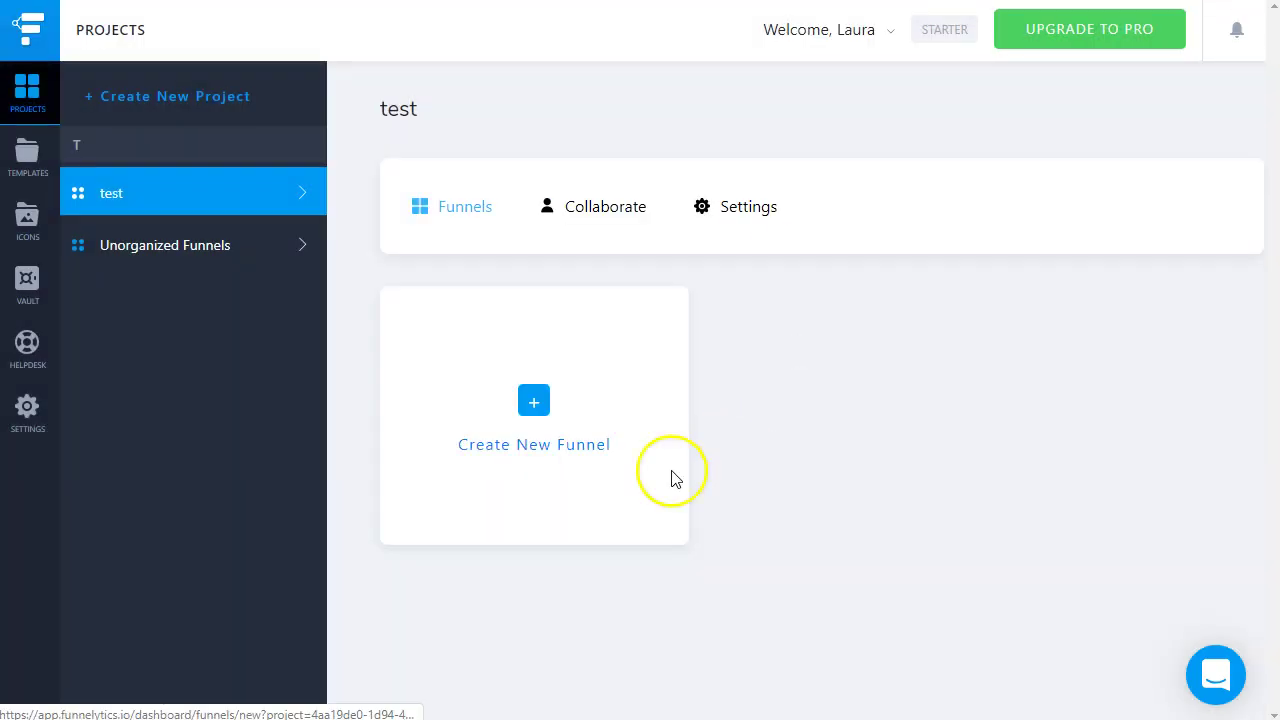
left_click(534, 405)
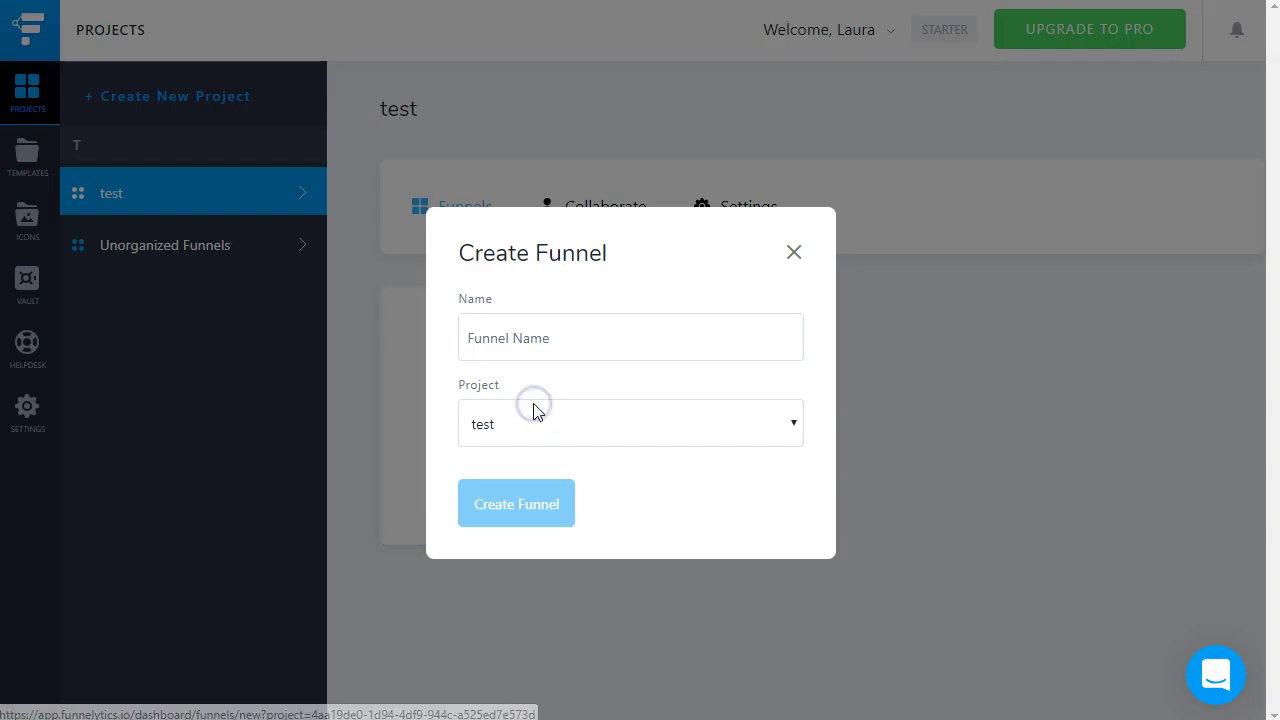
left_click(794, 254)
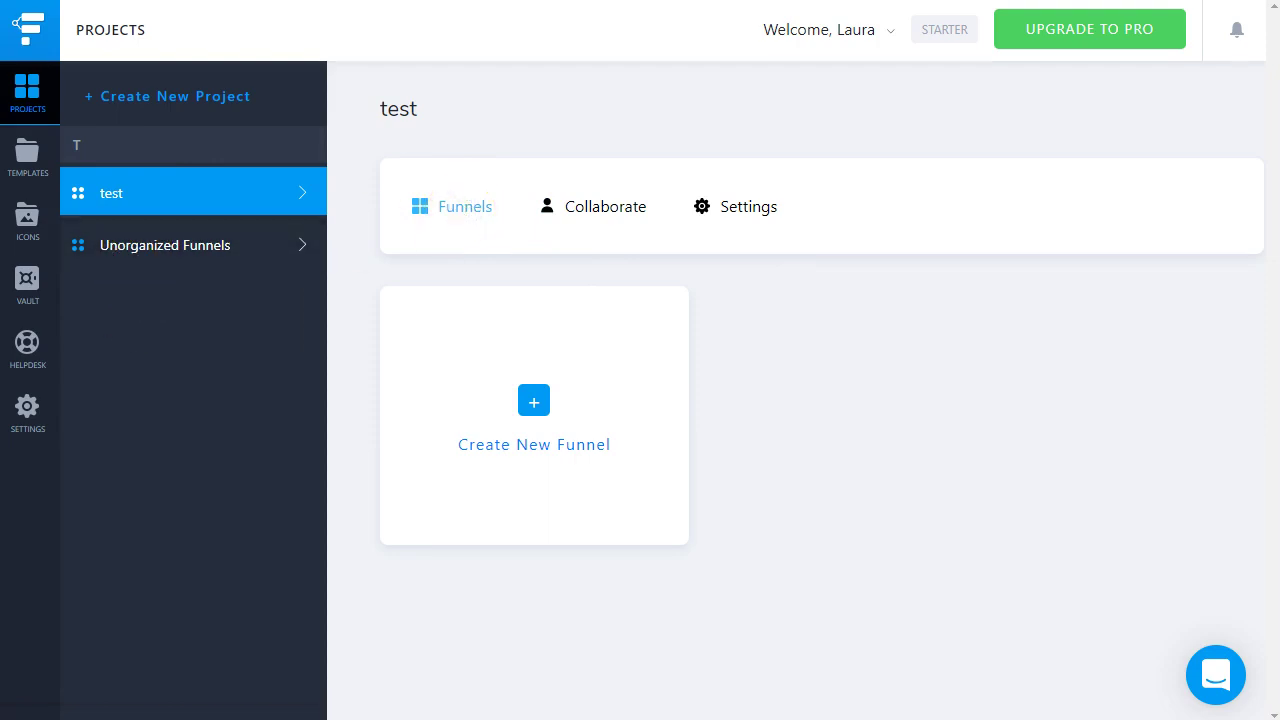
Step: Create a funnel named test-1 in the test project
left_click(535, 401)
left_click(557, 347)
type("test-1")
Step: Create another funnel in the test project, naming it test-2
left_click(506, 383)
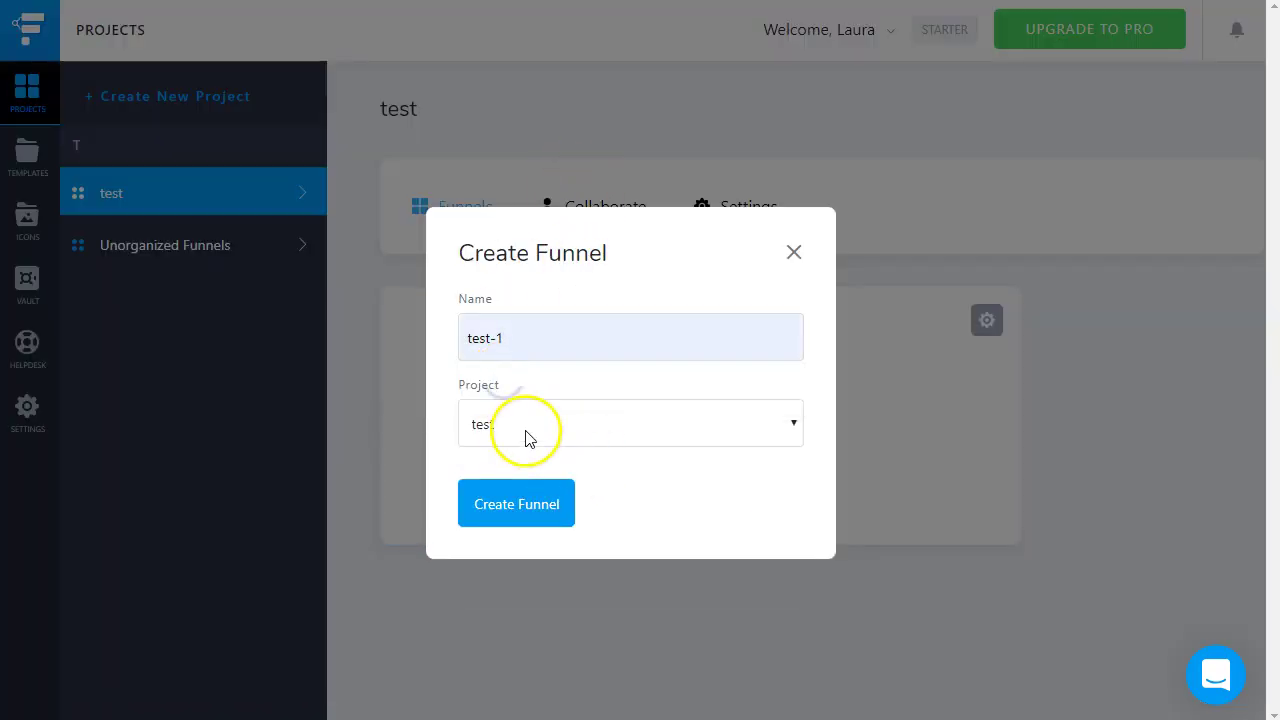
key("BackSpace")
type("2")
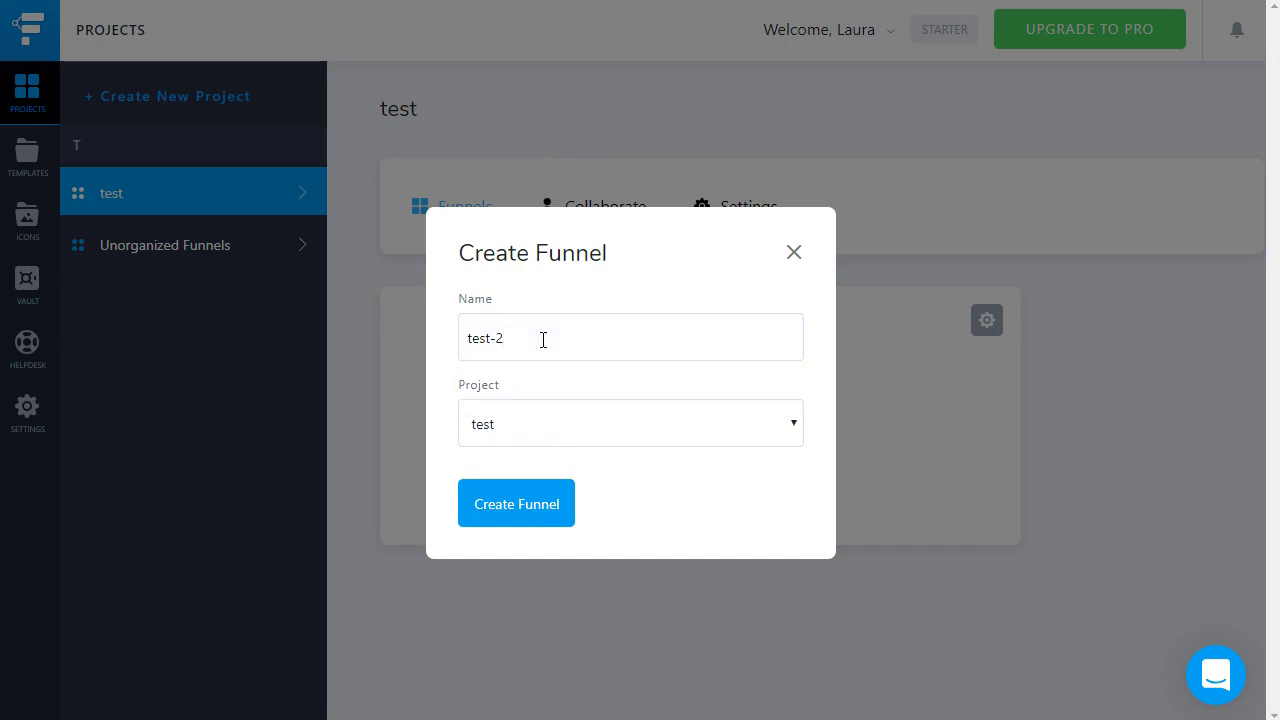
left_click(533, 494)
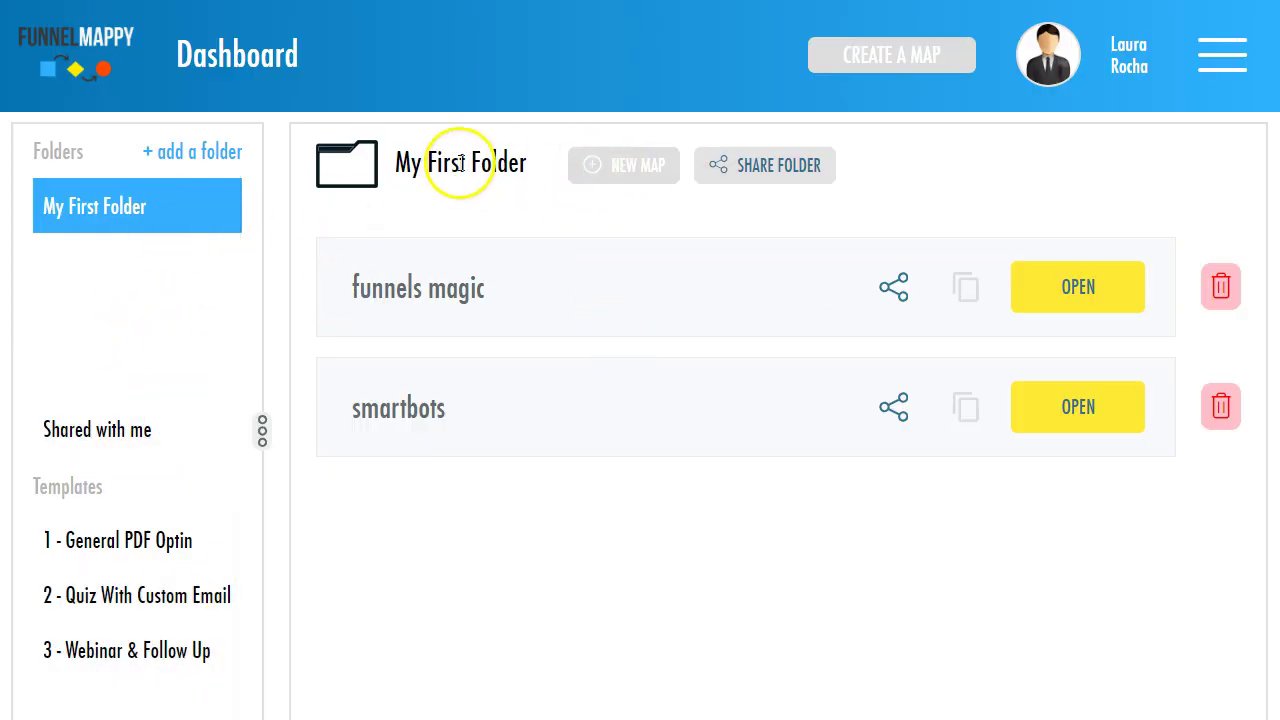
Step: Switch to the FunnelMappy dashboard, try to create a map and view the sharing options of the funnels magic map
left_click(880, 60)
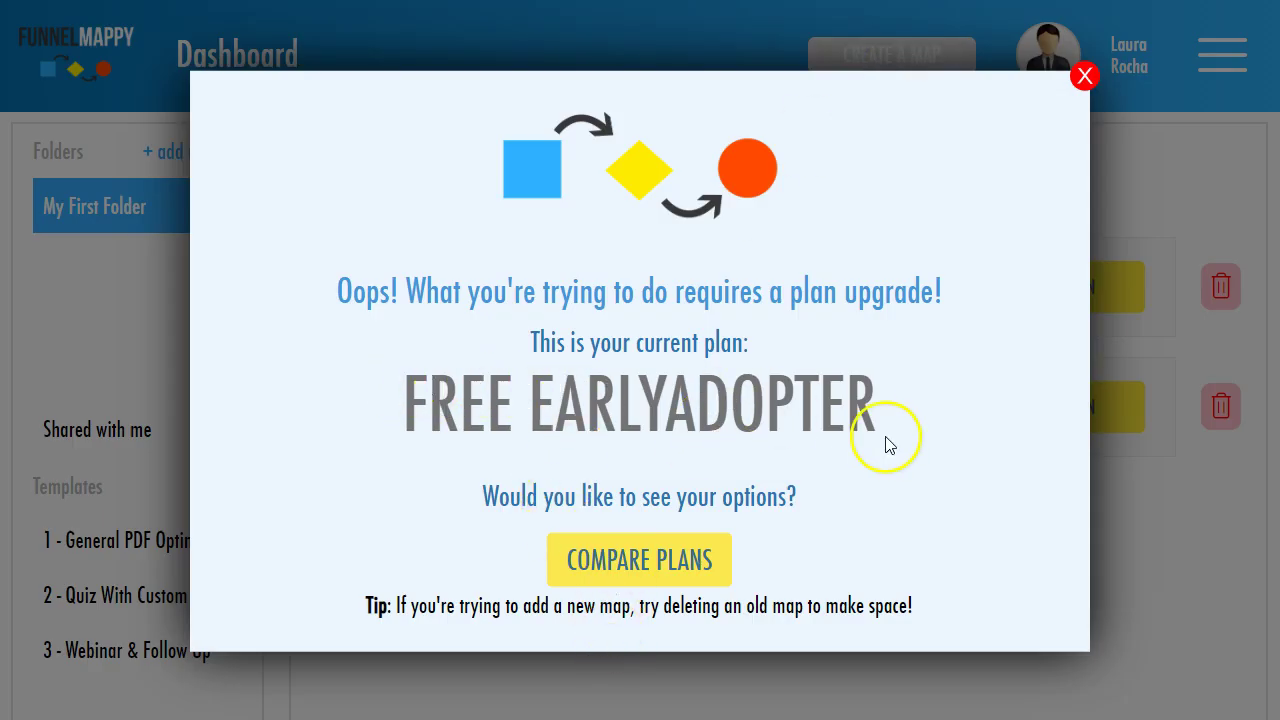
left_click(1084, 77)
left_click(452, 302)
left_click(894, 287)
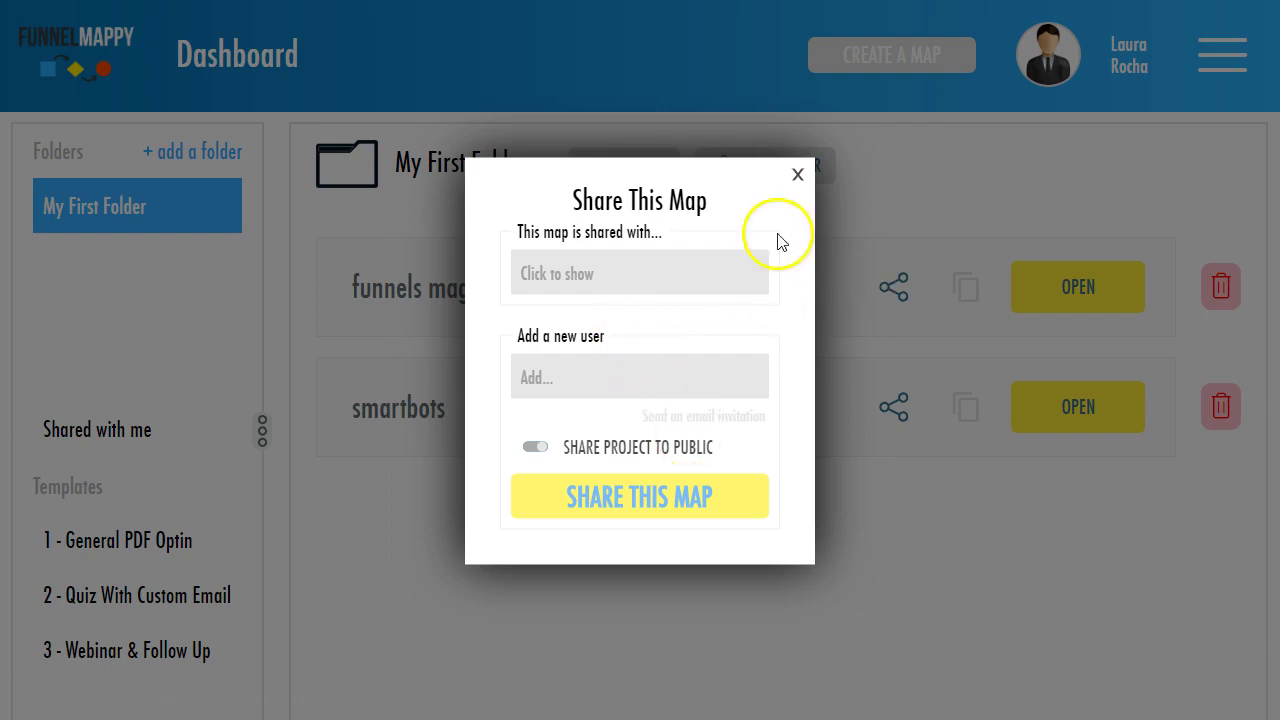
left_click(798, 176)
Step: Open the funnels magic map and inspect the Article or Blog element's notes and the straight arrow
left_click(436, 288)
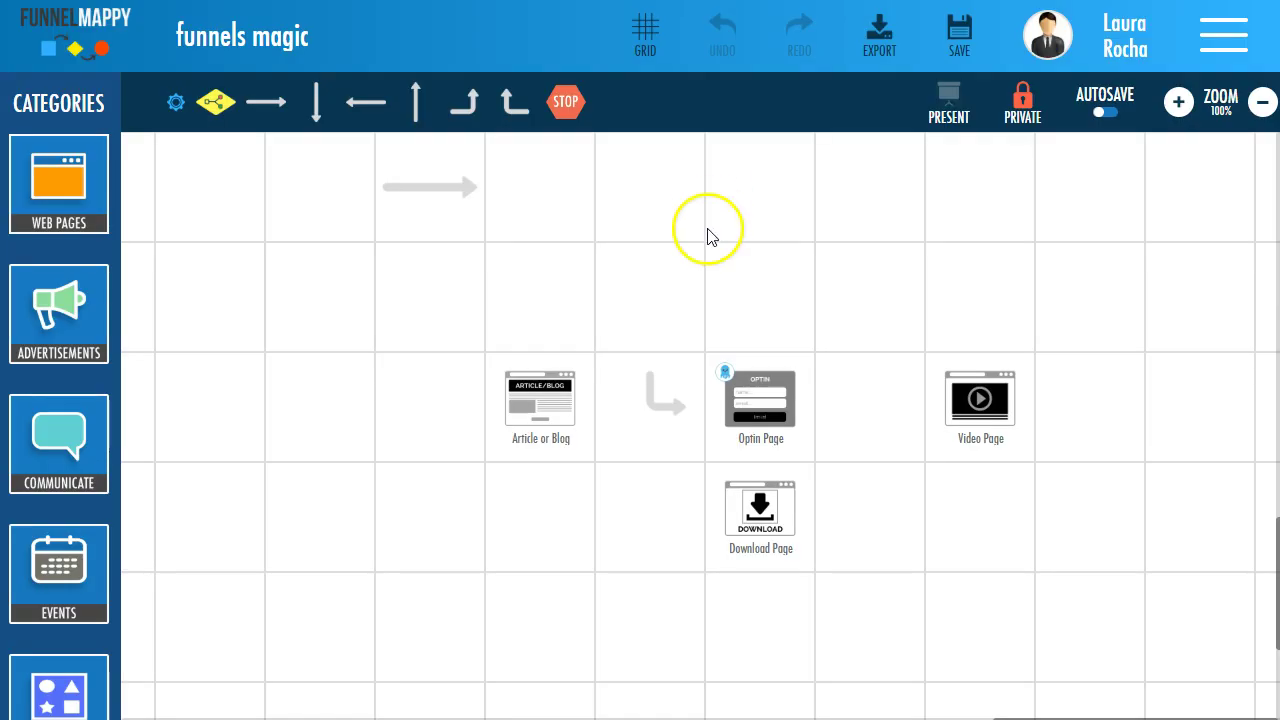
mouse_move(592, 378)
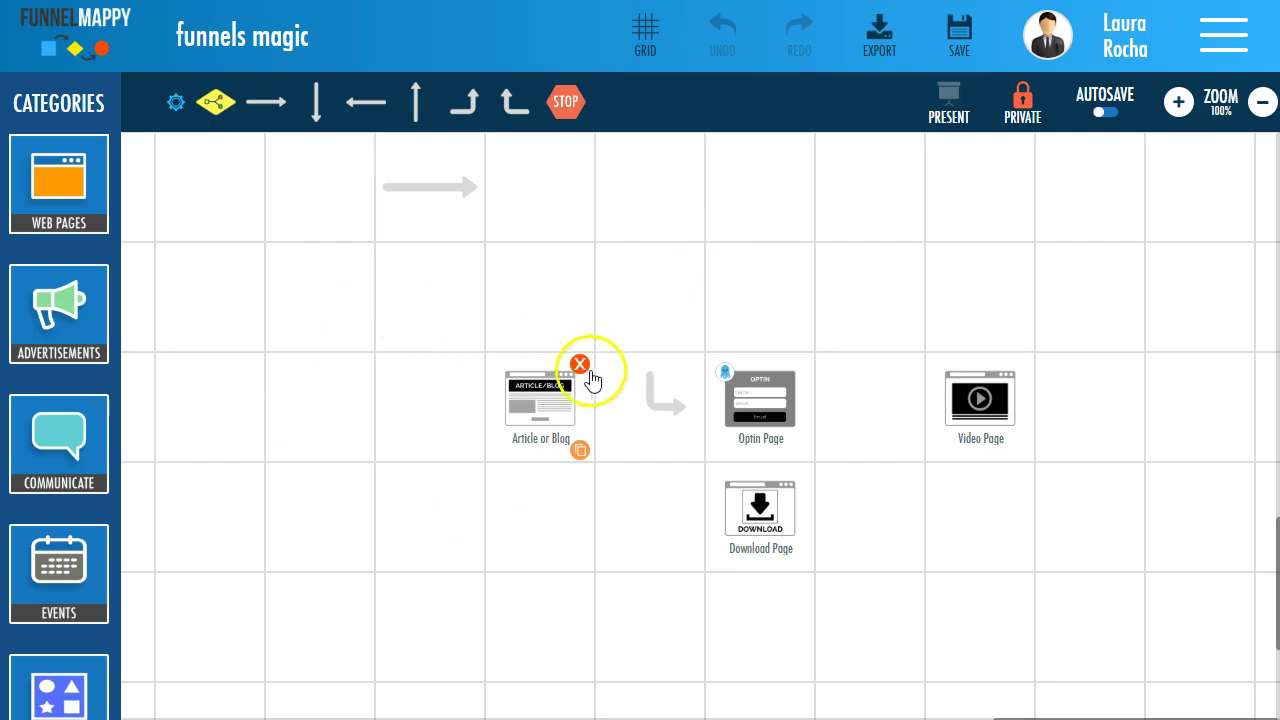
left_click(540, 402)
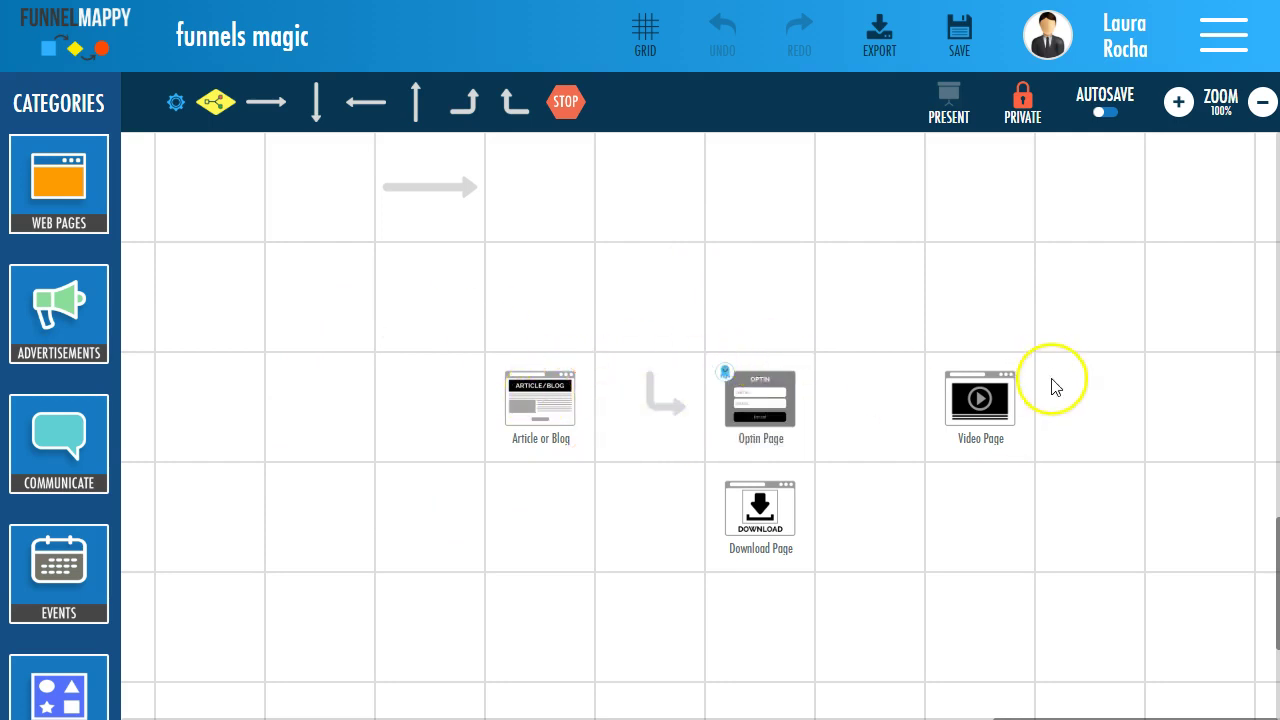
mouse_move(537, 388)
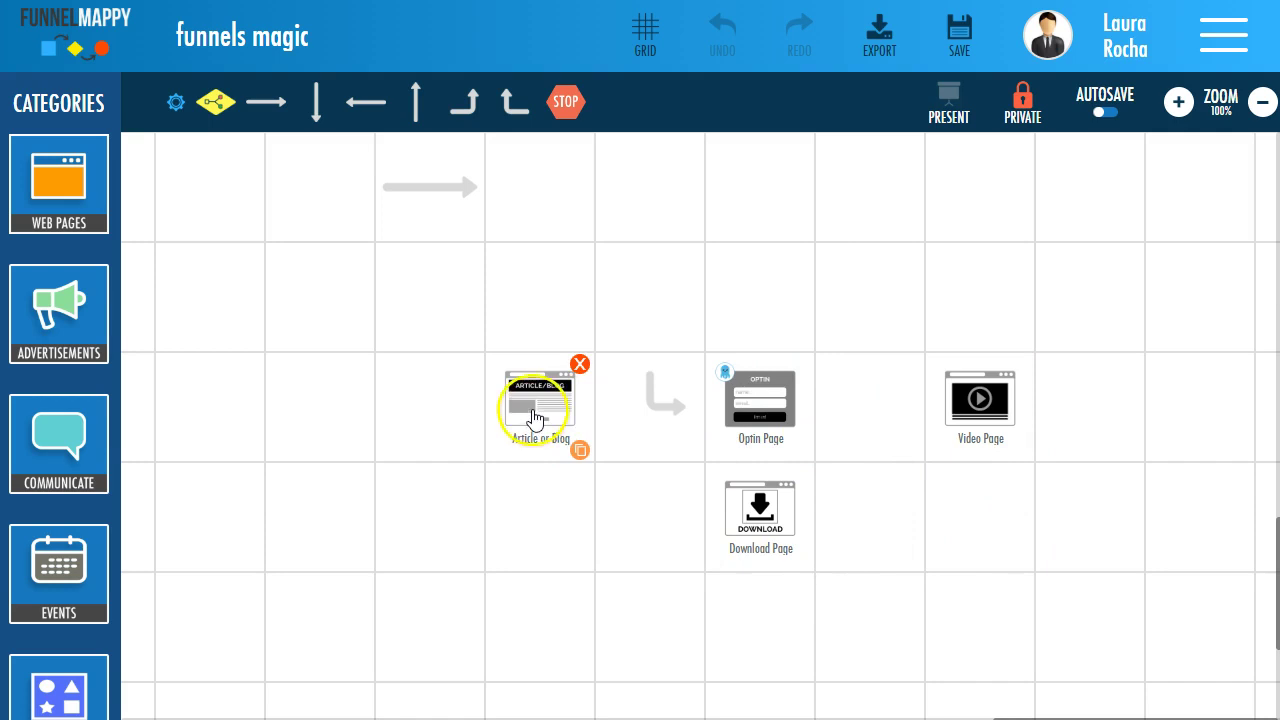
left_click(541, 409)
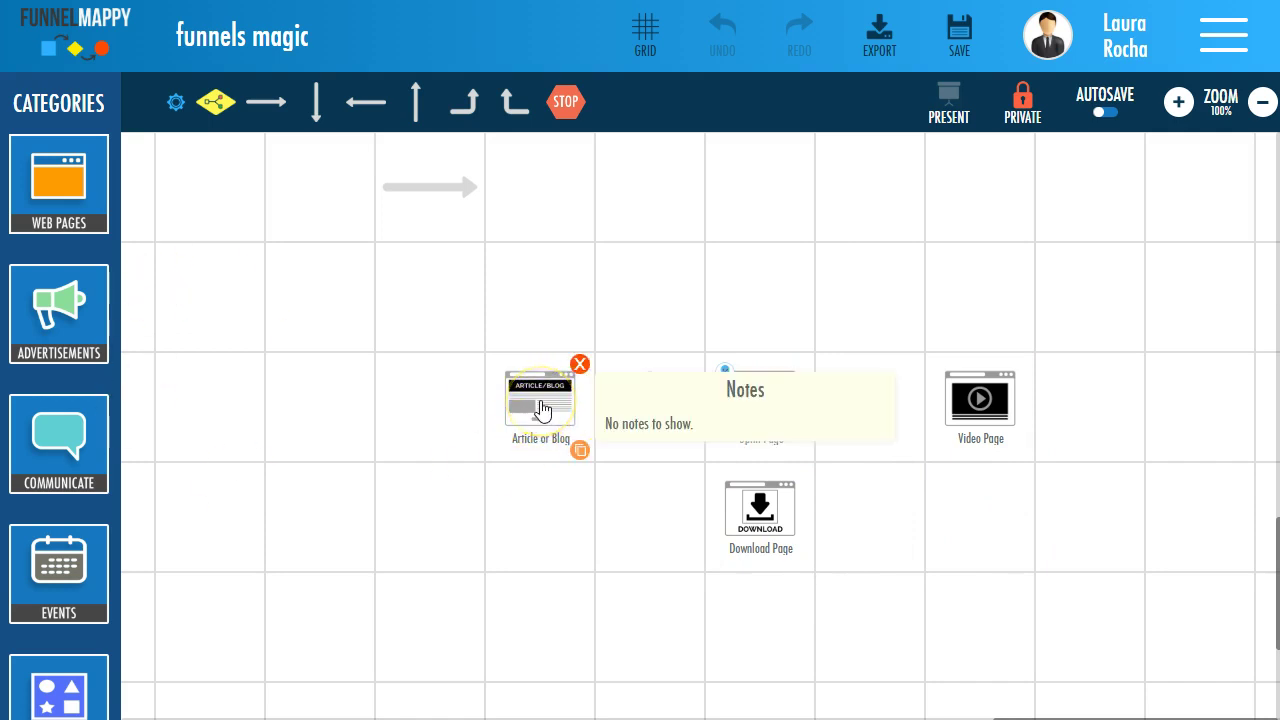
left_click(533, 541)
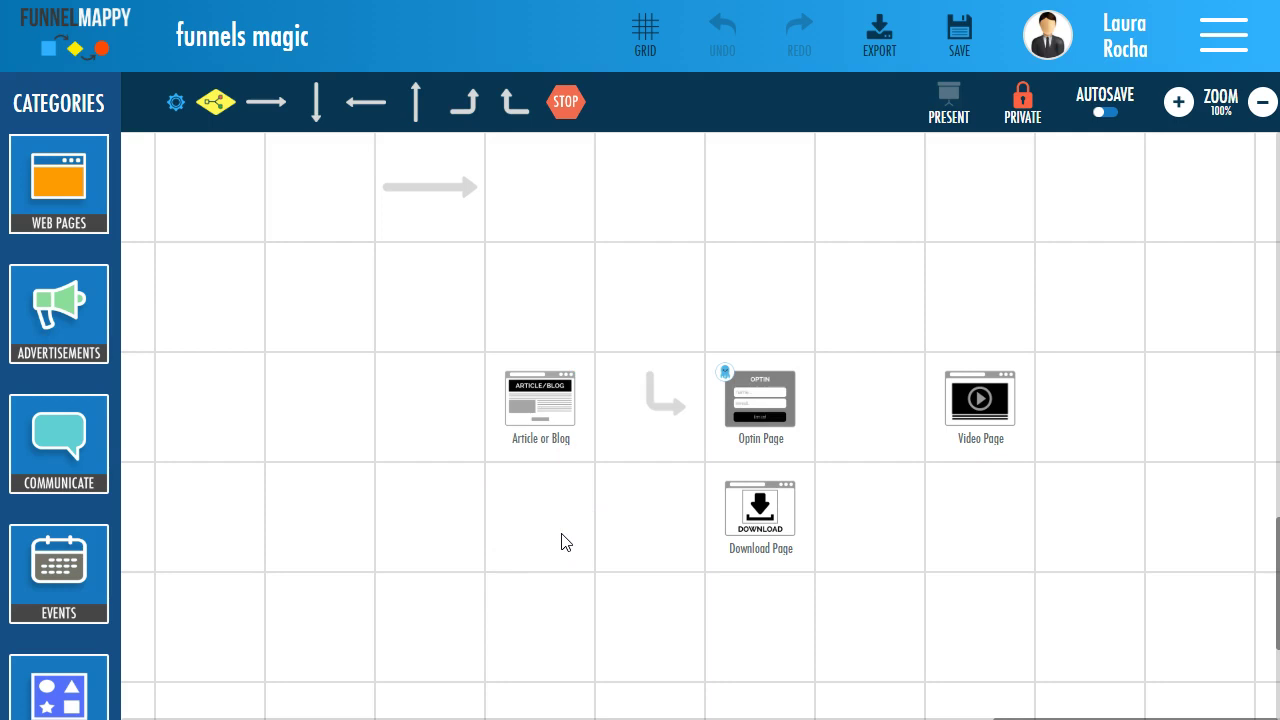
left_click(634, 371)
left_click(538, 425)
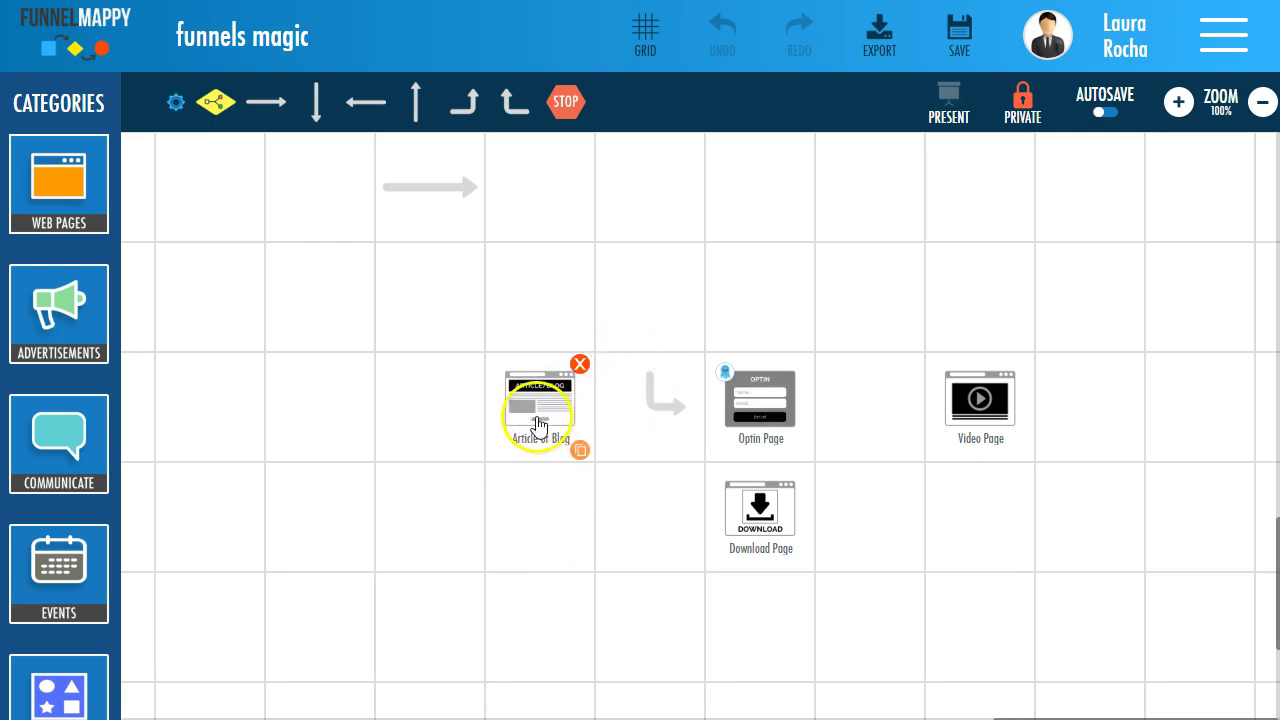
mouse_move(538, 418)
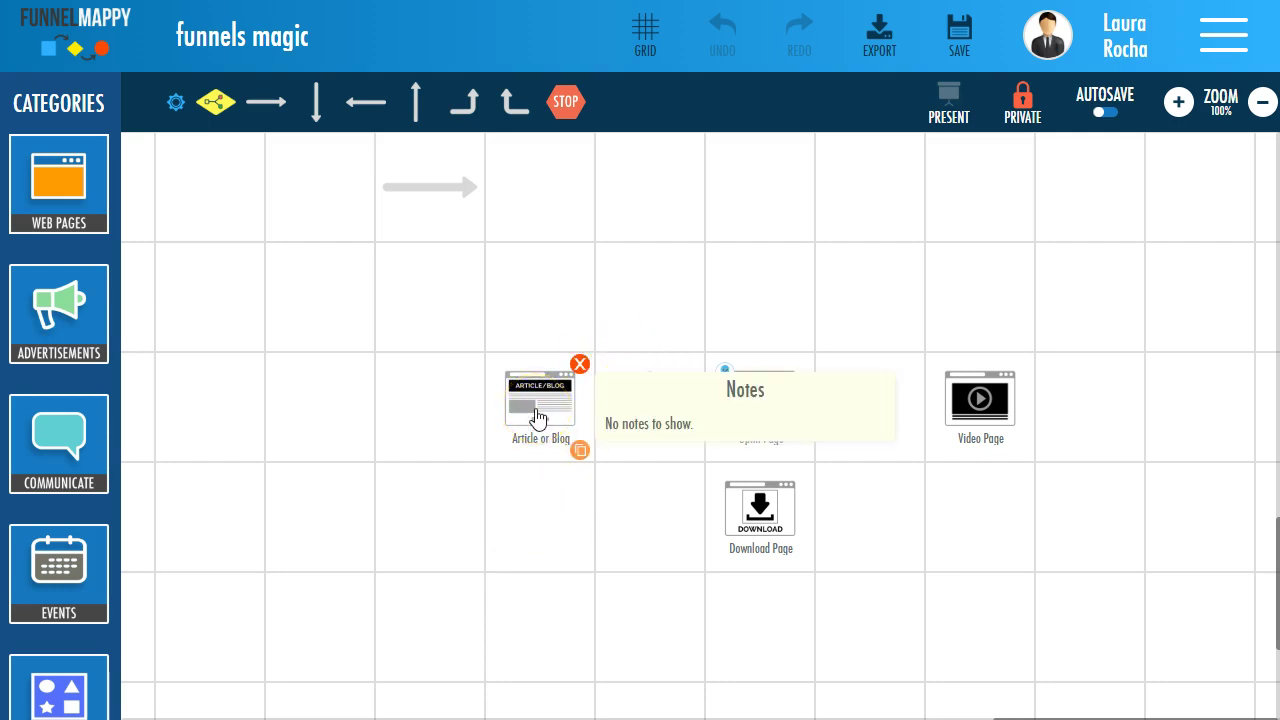
left_click(484, 154)
left_click(436, 190)
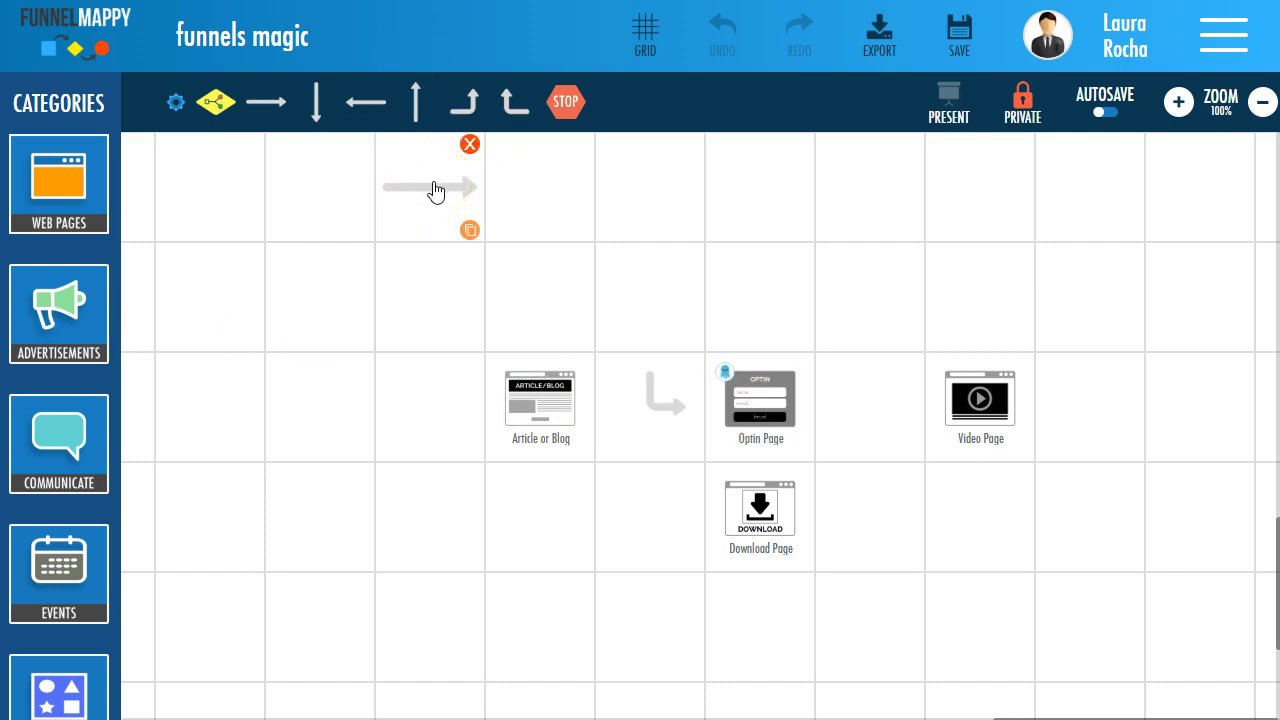
left_click(251, 324)
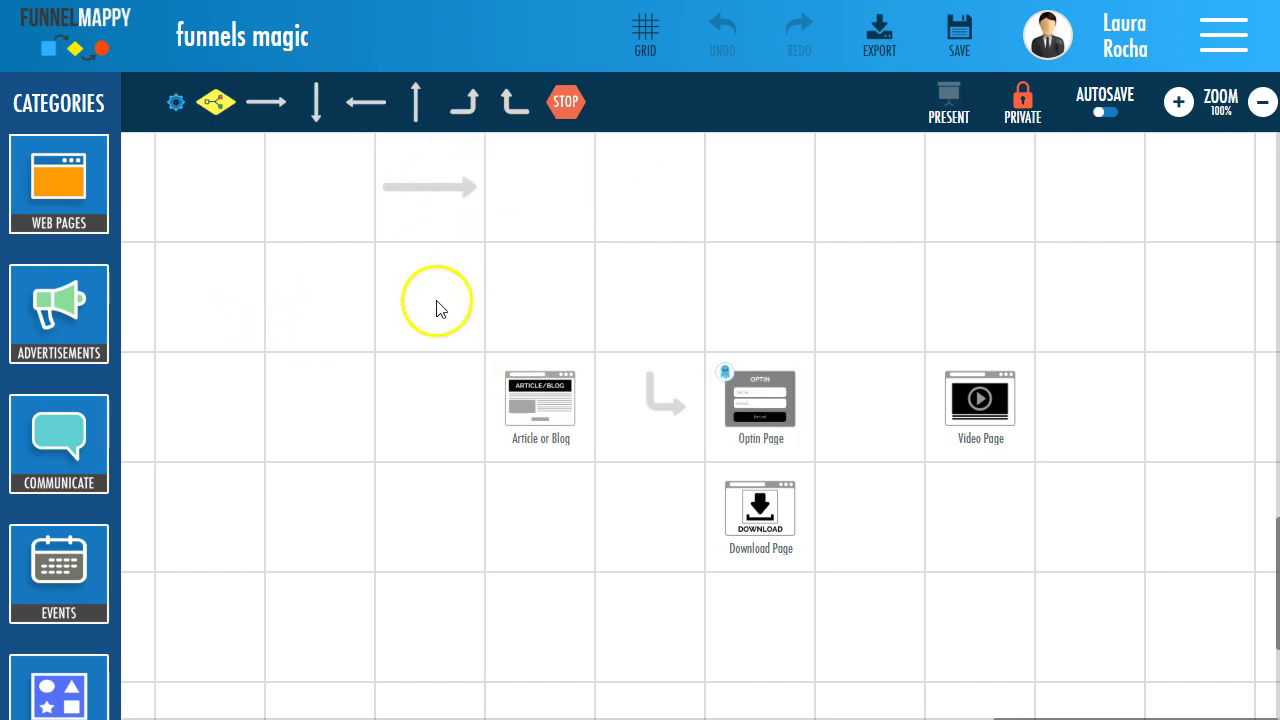
Step: Delete the Article or Blog element, the bent arrow and the Optin Page from the map
left_click_drag(421, 289, 1018, 624)
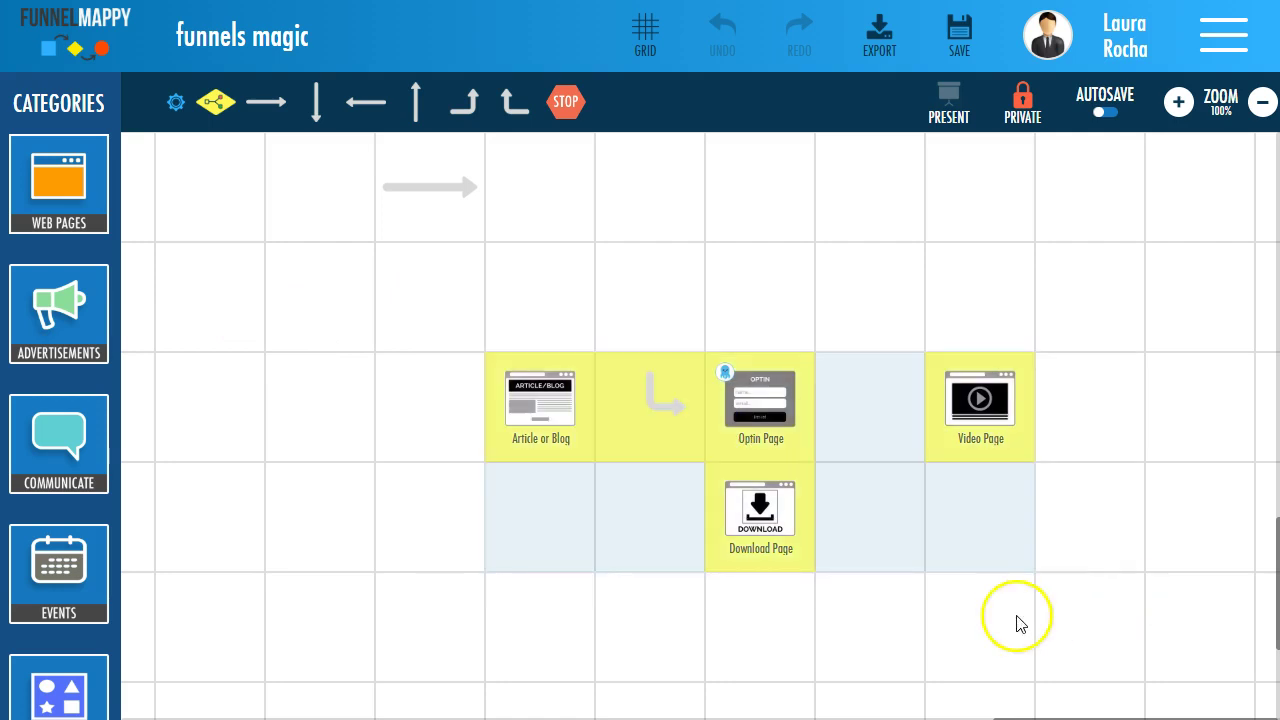
left_click(538, 322)
left_click(543, 390)
left_click(577, 365)
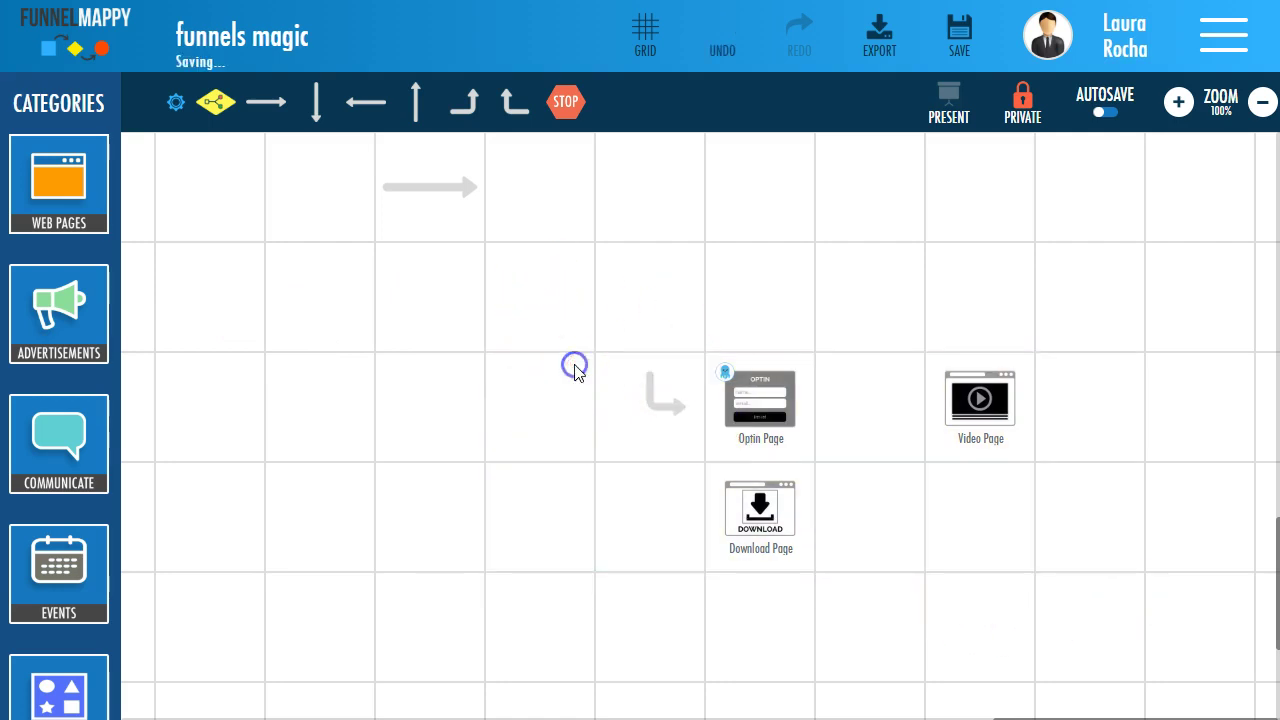
left_click(684, 380)
left_click(688, 363)
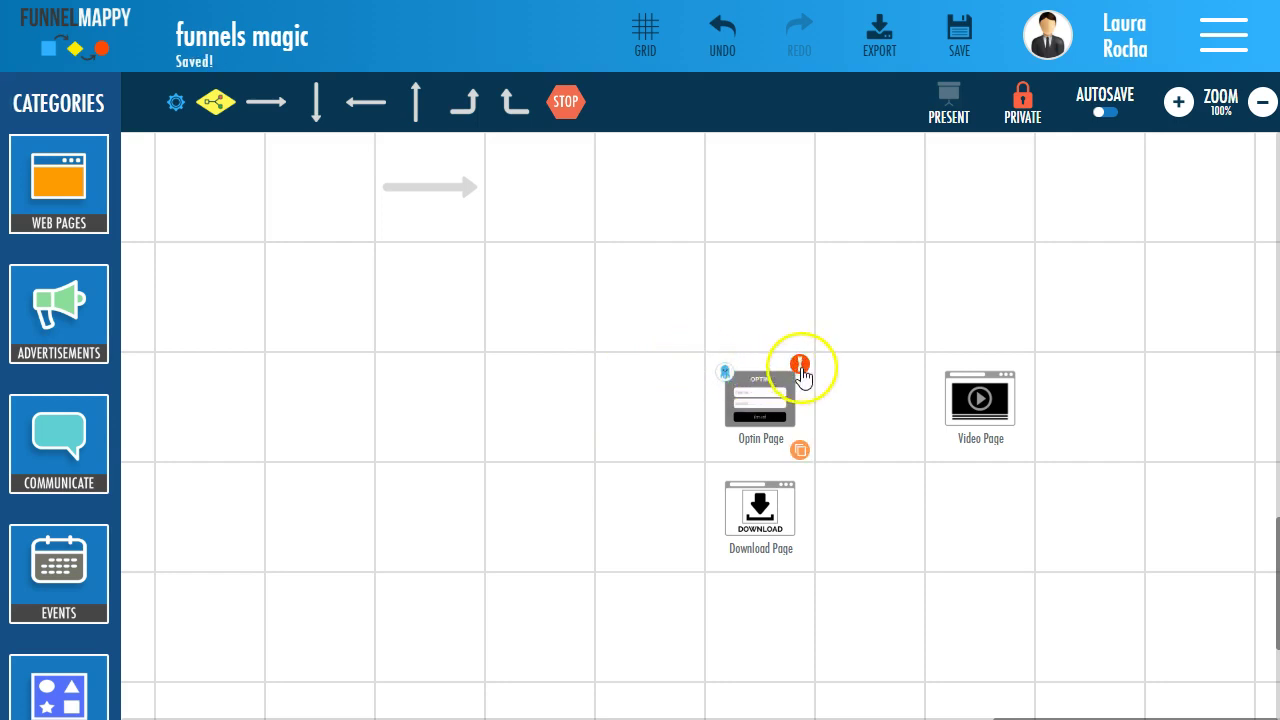
left_click(799, 364)
Step: Delete the Video Page, the Download Page and the straight arrow to empty the map
left_click(1012, 380)
left_click(1020, 363)
left_click(790, 498)
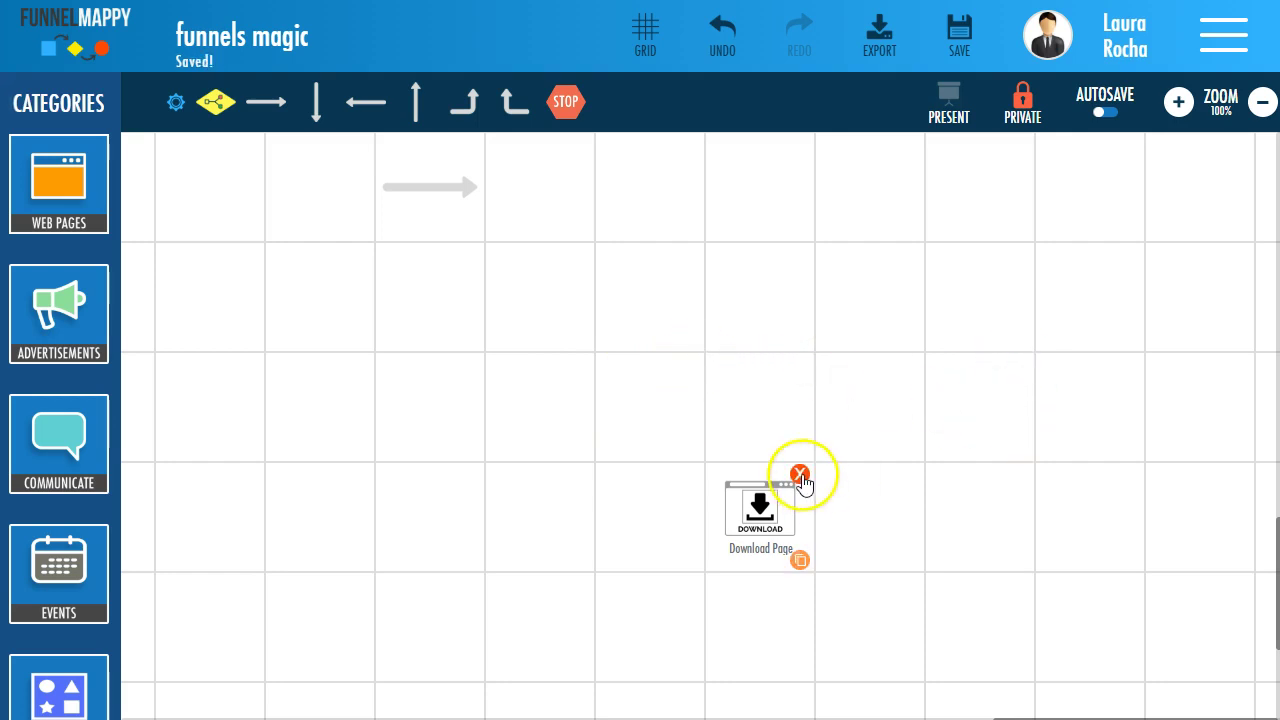
left_click(803, 474)
left_click(478, 183)
left_click(469, 140)
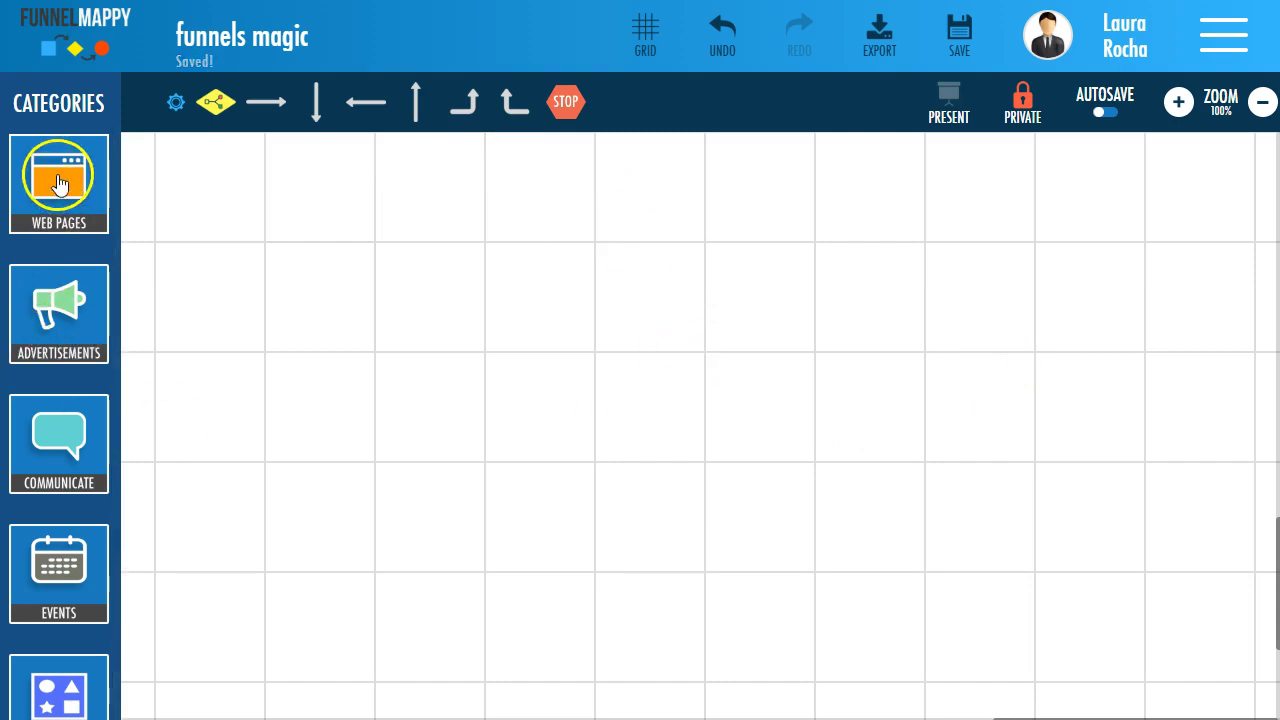
Step: Browse the elements in the Miscellaneous category of the funnels magic map
scroll(60, 430, "down", 1)
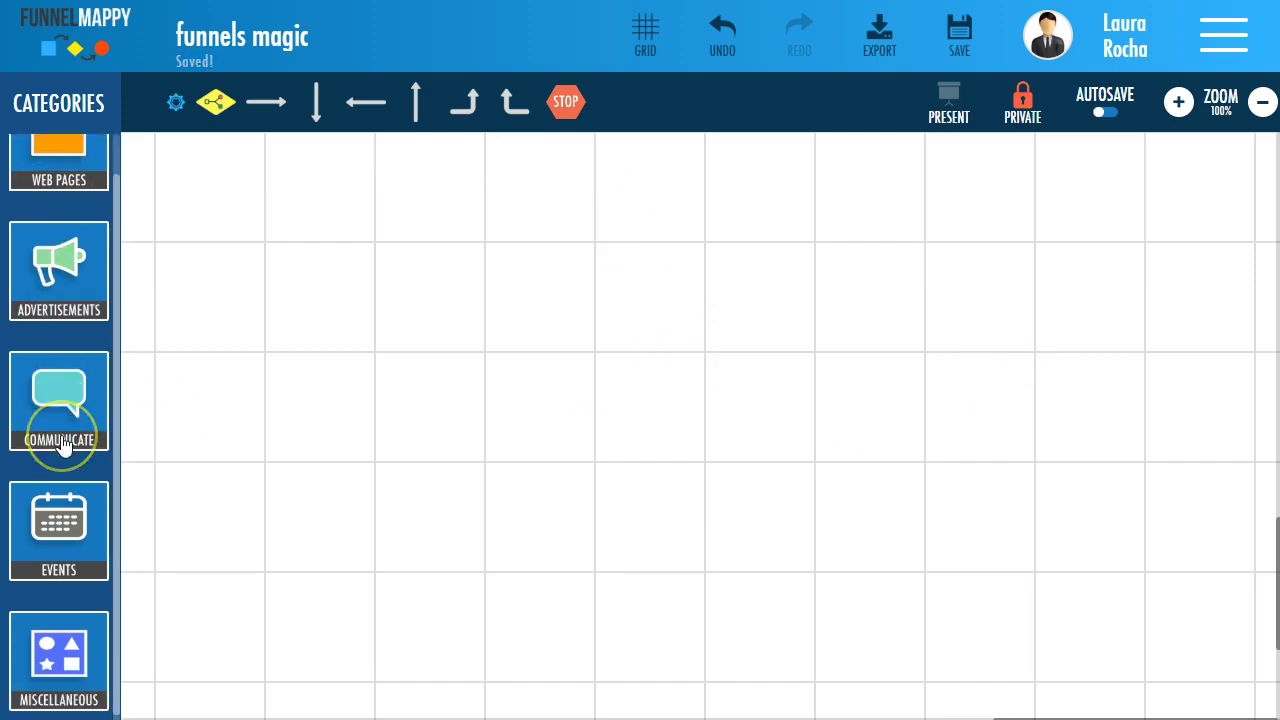
left_click(47, 632)
left_click(211, 187)
scroll(172, 320, "down", 1)
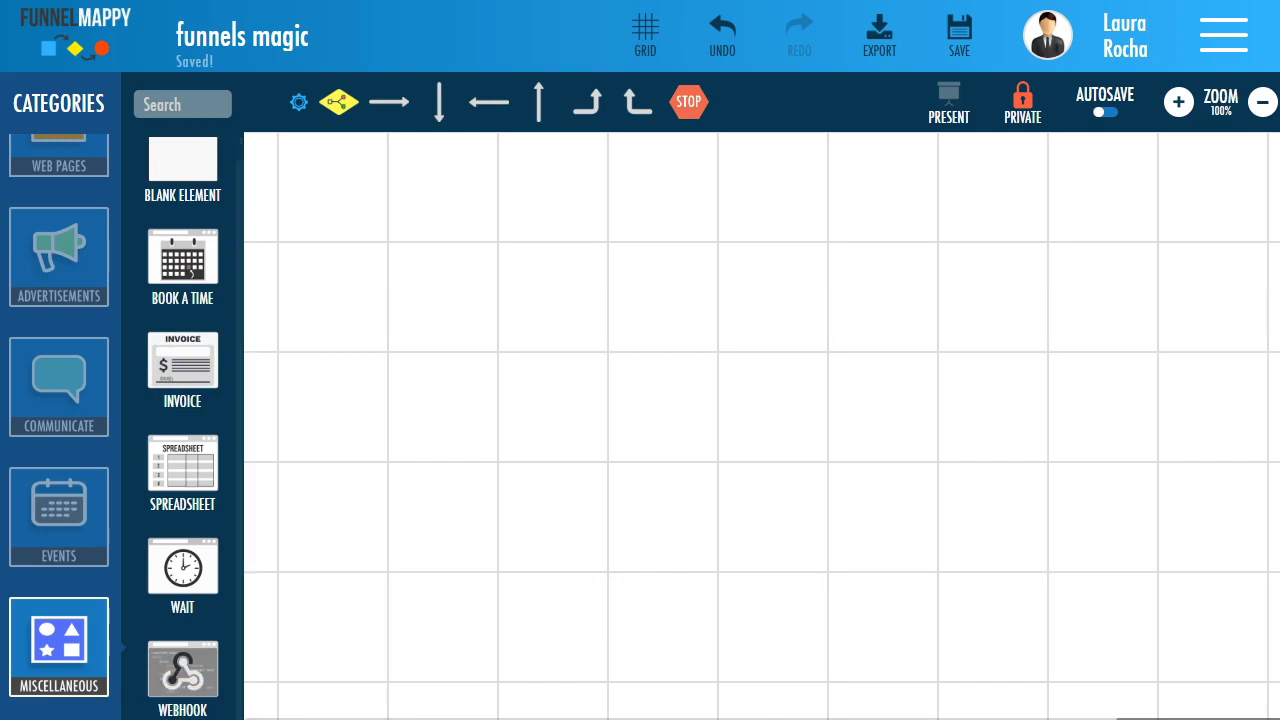
scroll(90, 370, "up", 2)
Step: Place the Google ad element from the Advertisements category near the left end of the empty map
left_click(50, 306)
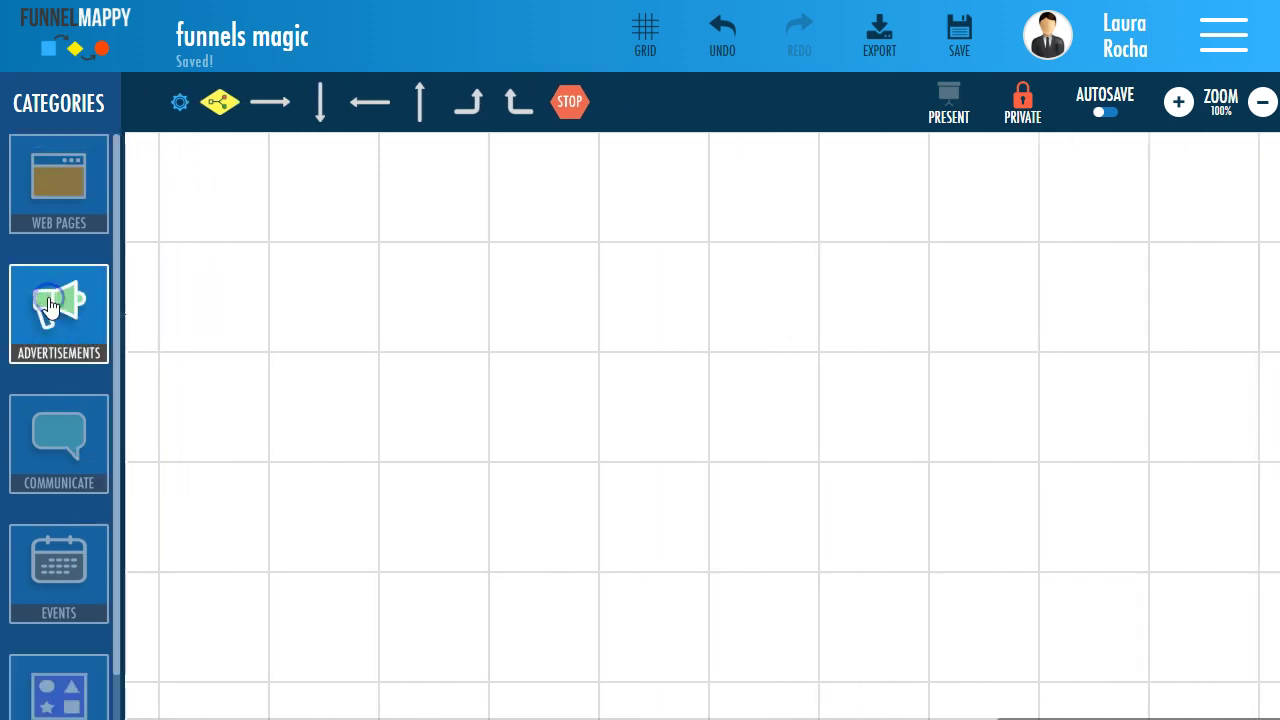
left_click(197, 150)
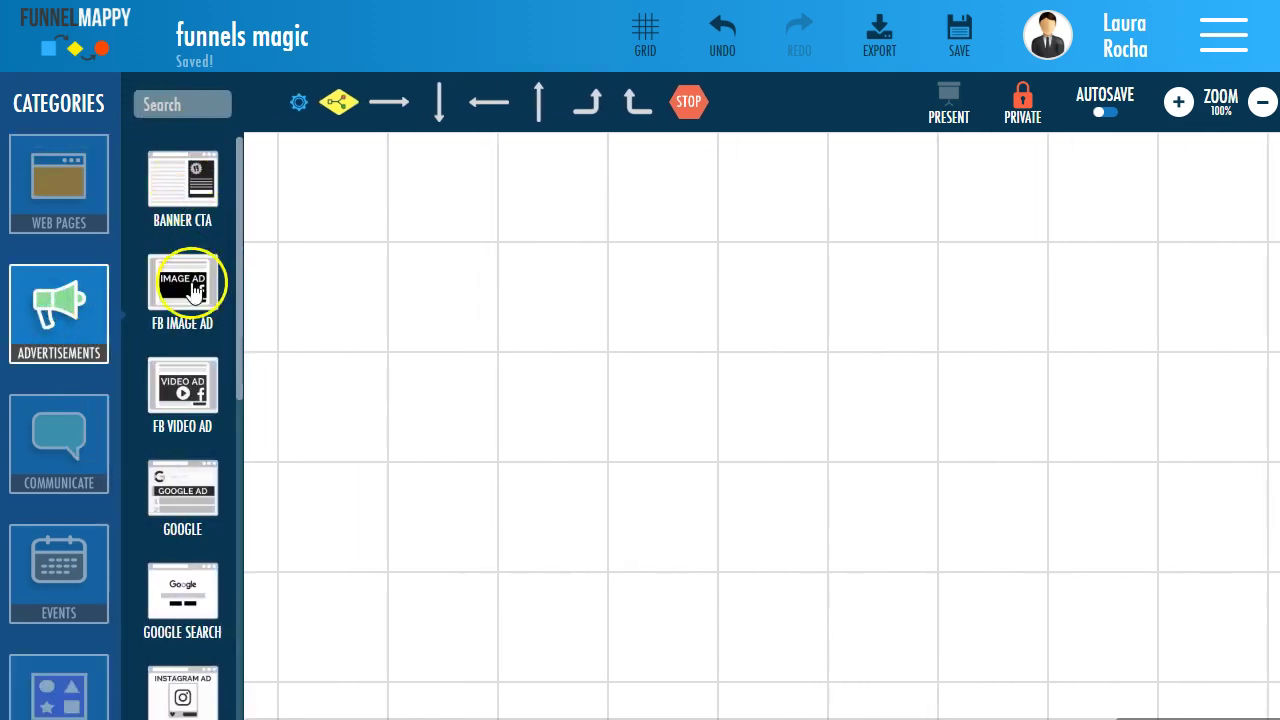
scroll(188, 475, "down", 1)
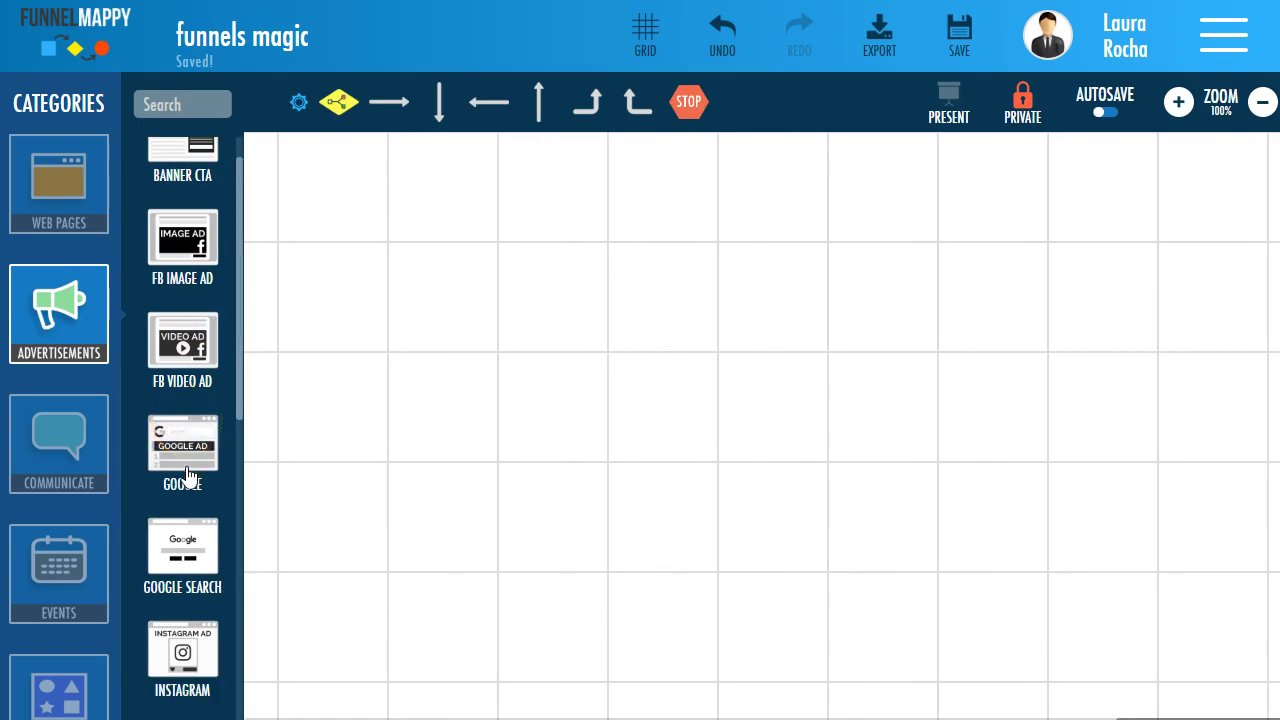
left_click_drag(180, 453, 328, 312)
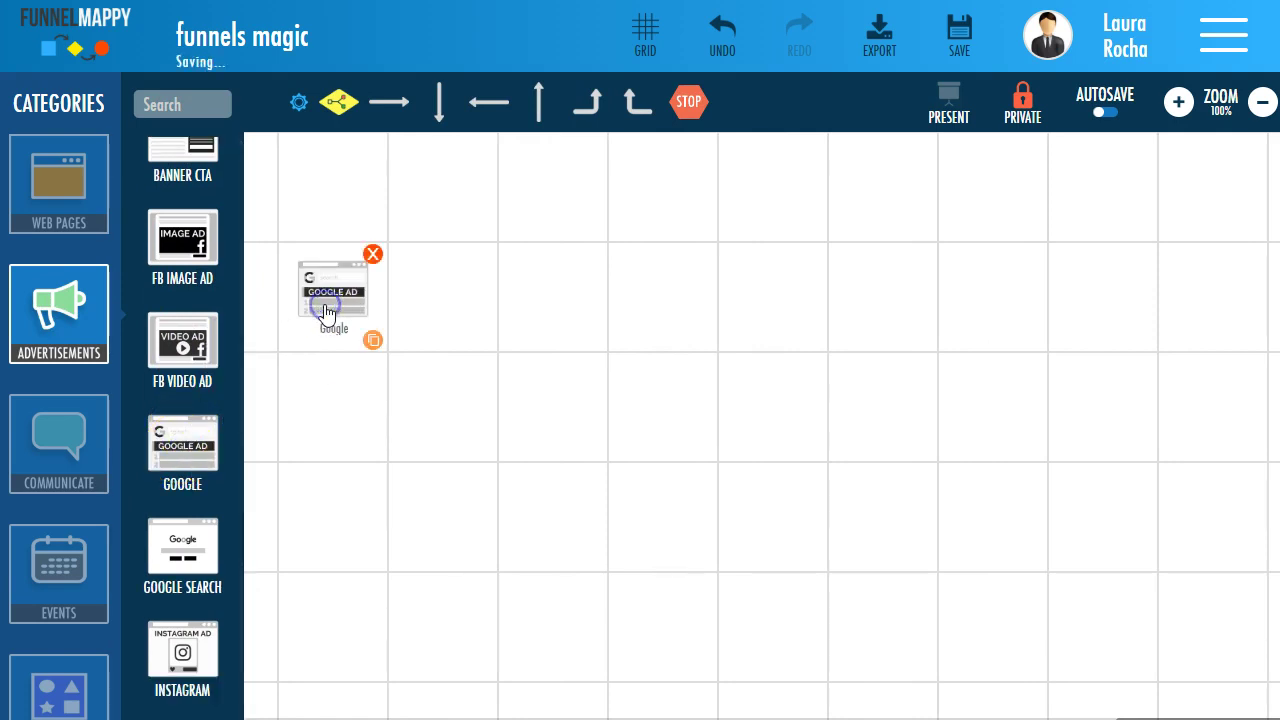
Step: Add the Article or Blog, Download Page, Downsell Page and Login Page elements from the Web Pages category to the map
left_click(78, 225)
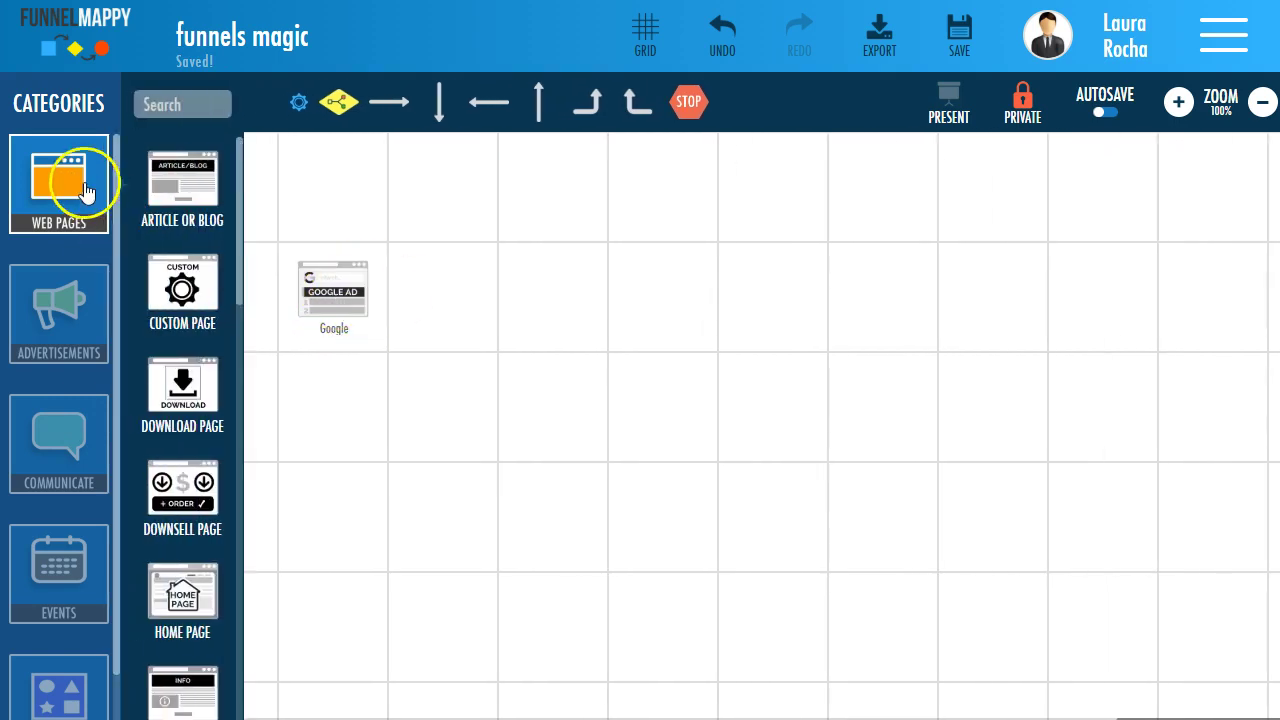
left_click_drag(175, 188, 551, 317)
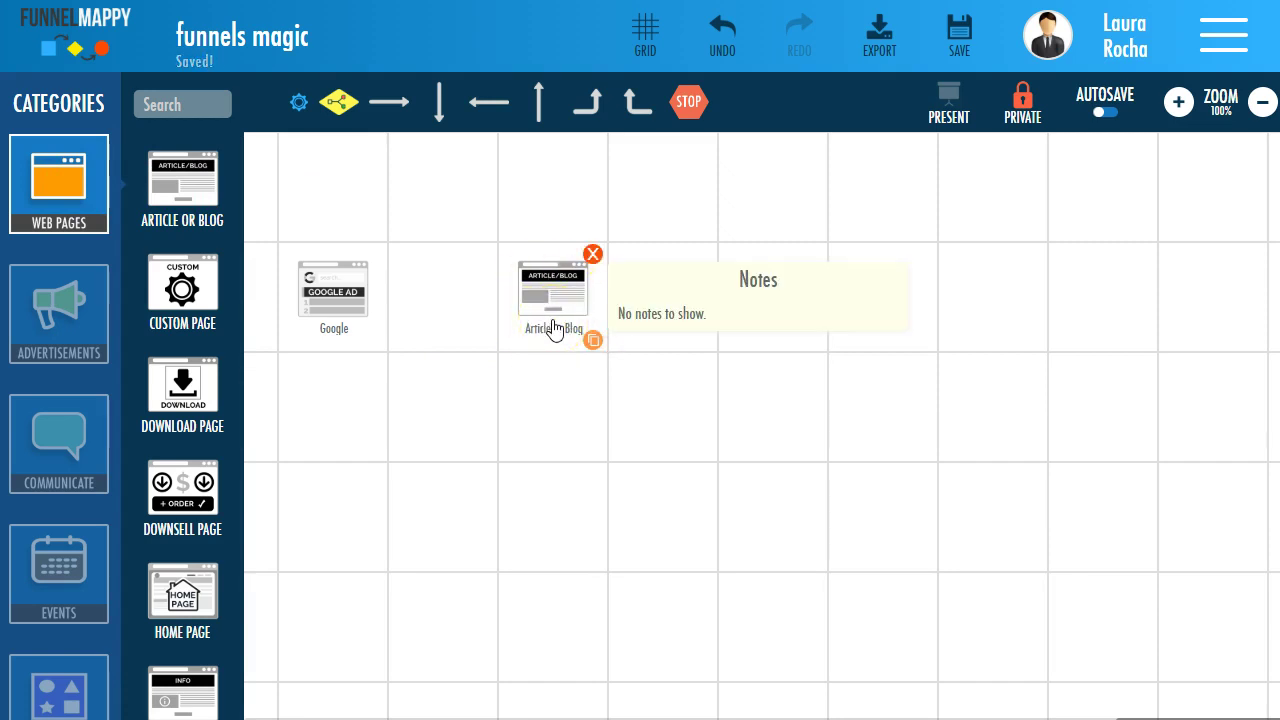
left_click_drag(182, 380, 784, 430)
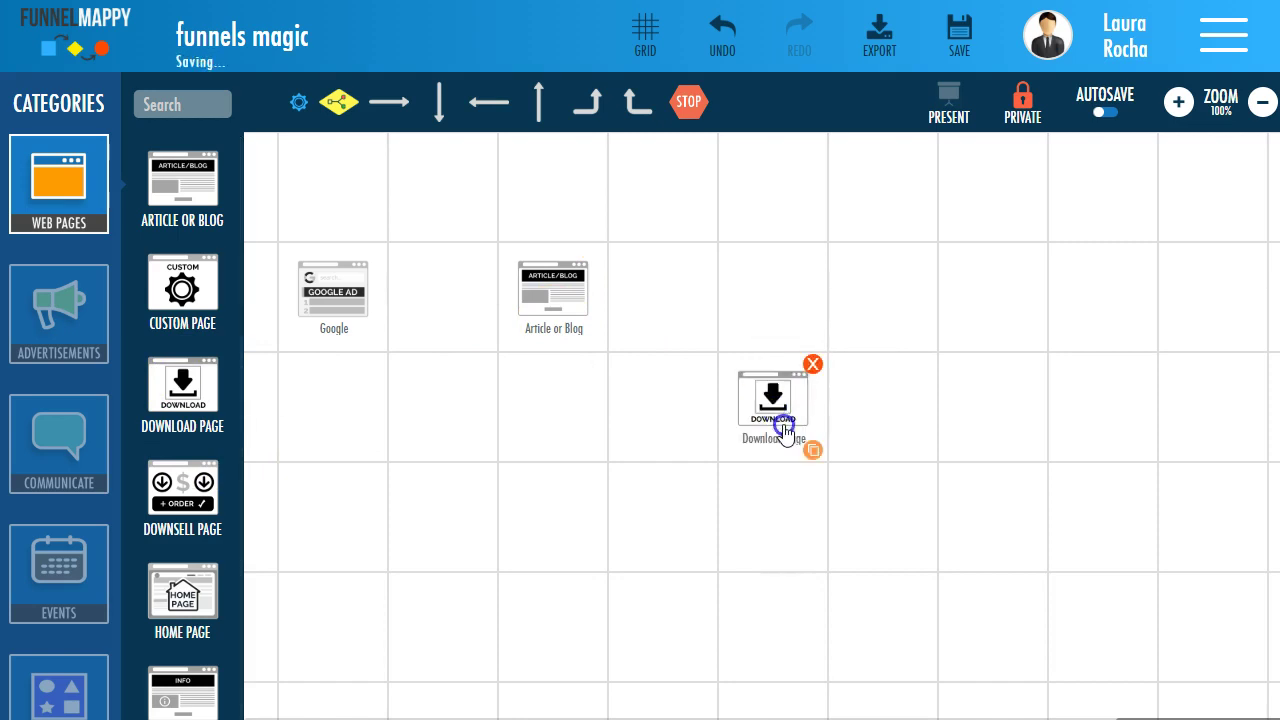
left_click_drag(205, 518, 666, 537)
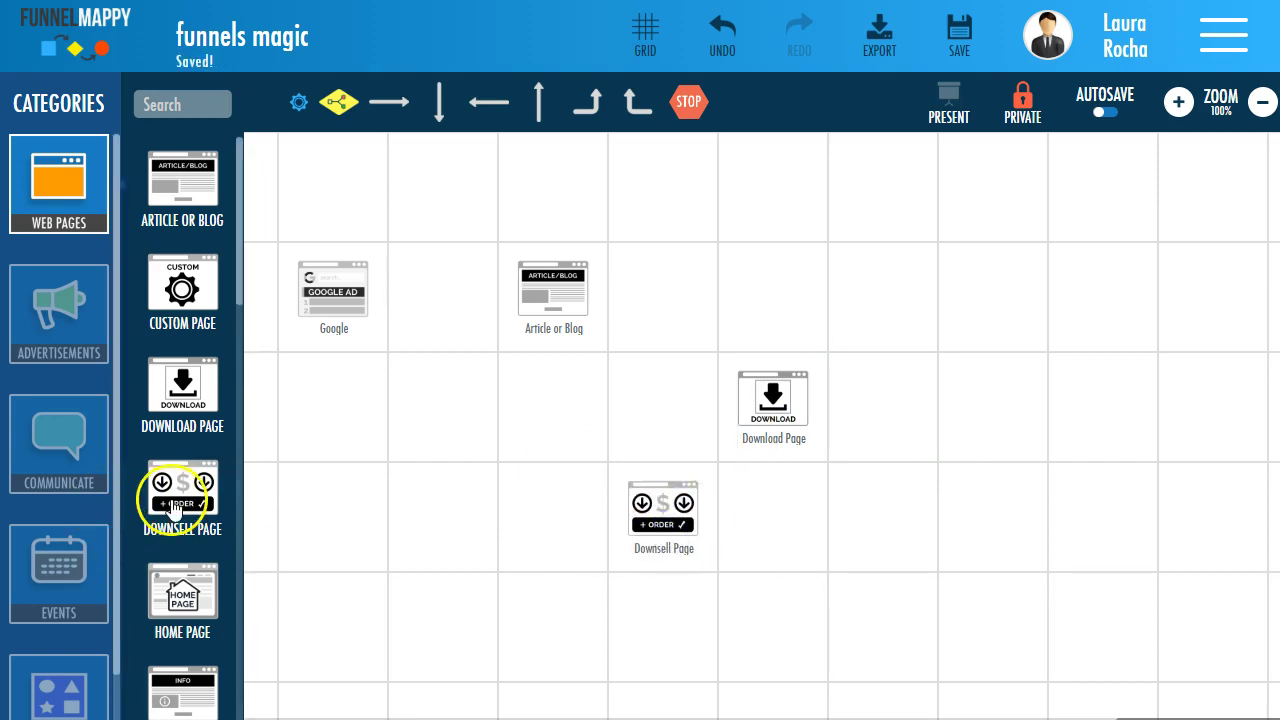
scroll(172, 510, "down", 2)
scroll(172, 510, "down", 1)
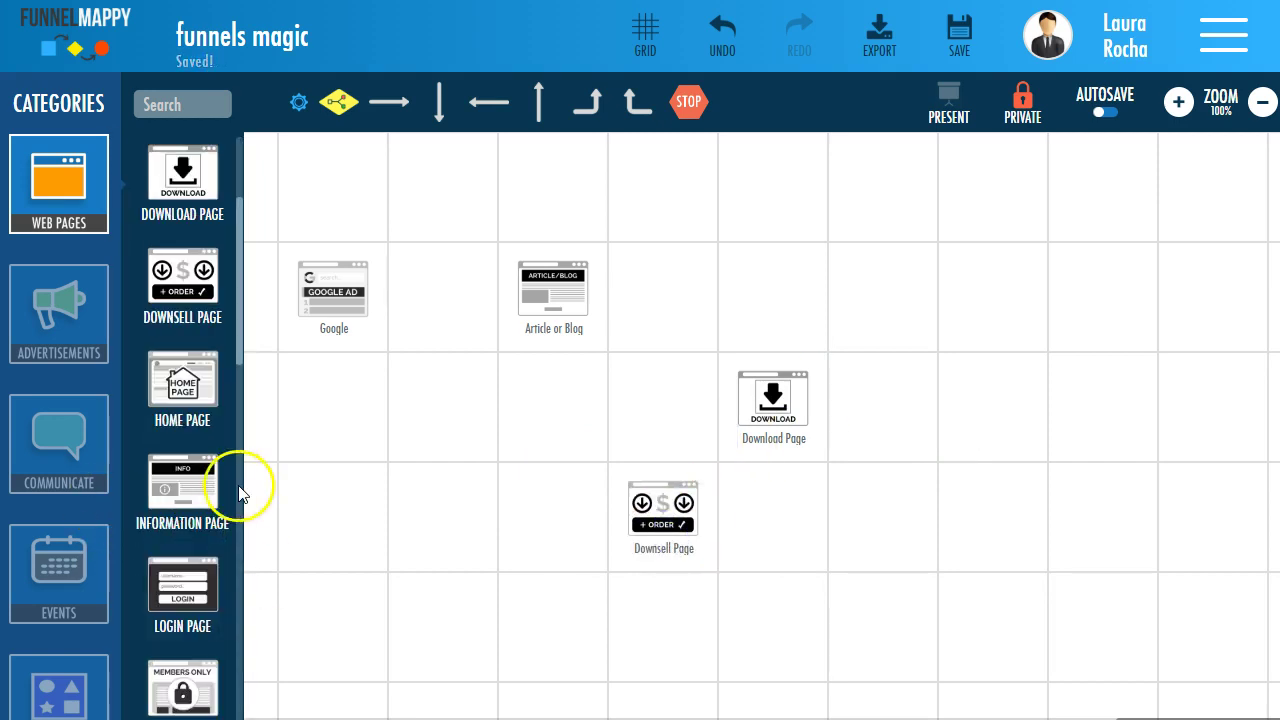
left_click_drag(180, 585, 449, 429)
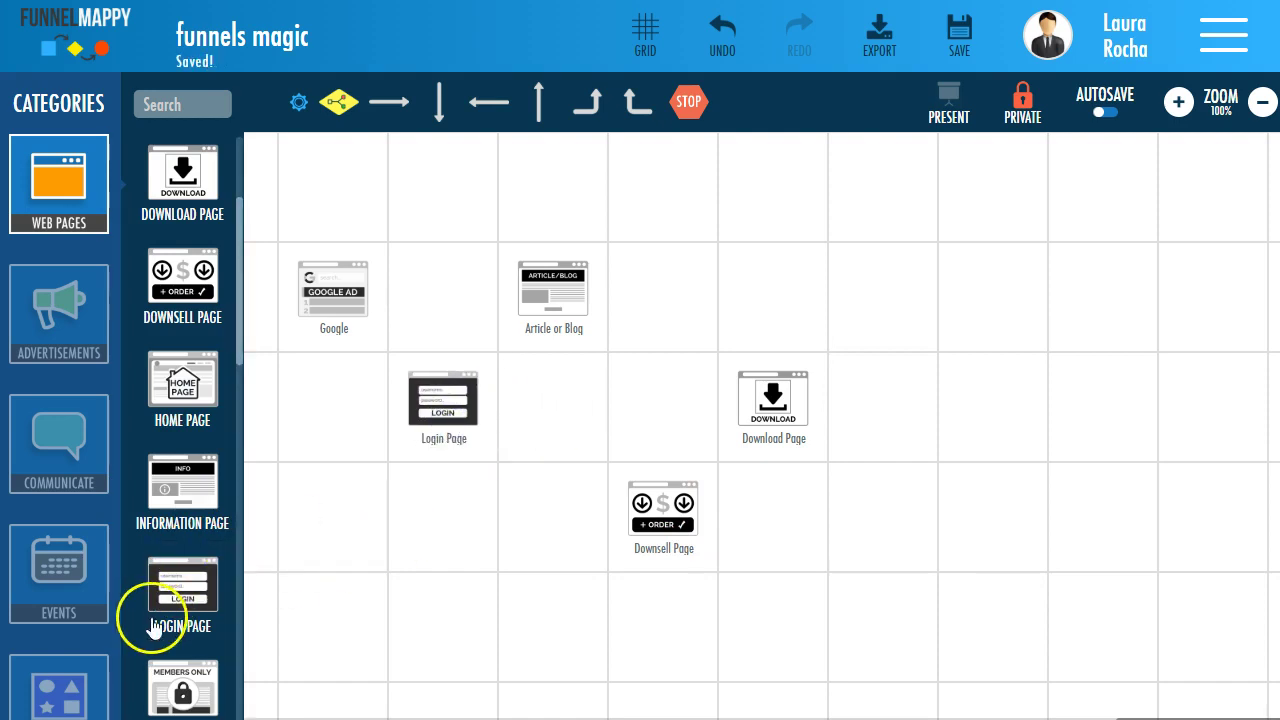
Step: Collapse the Web Pages elements and move the Google element two rows above the Article or Blog element, one column from the map's left edge
scroll(152, 627, "down", 2)
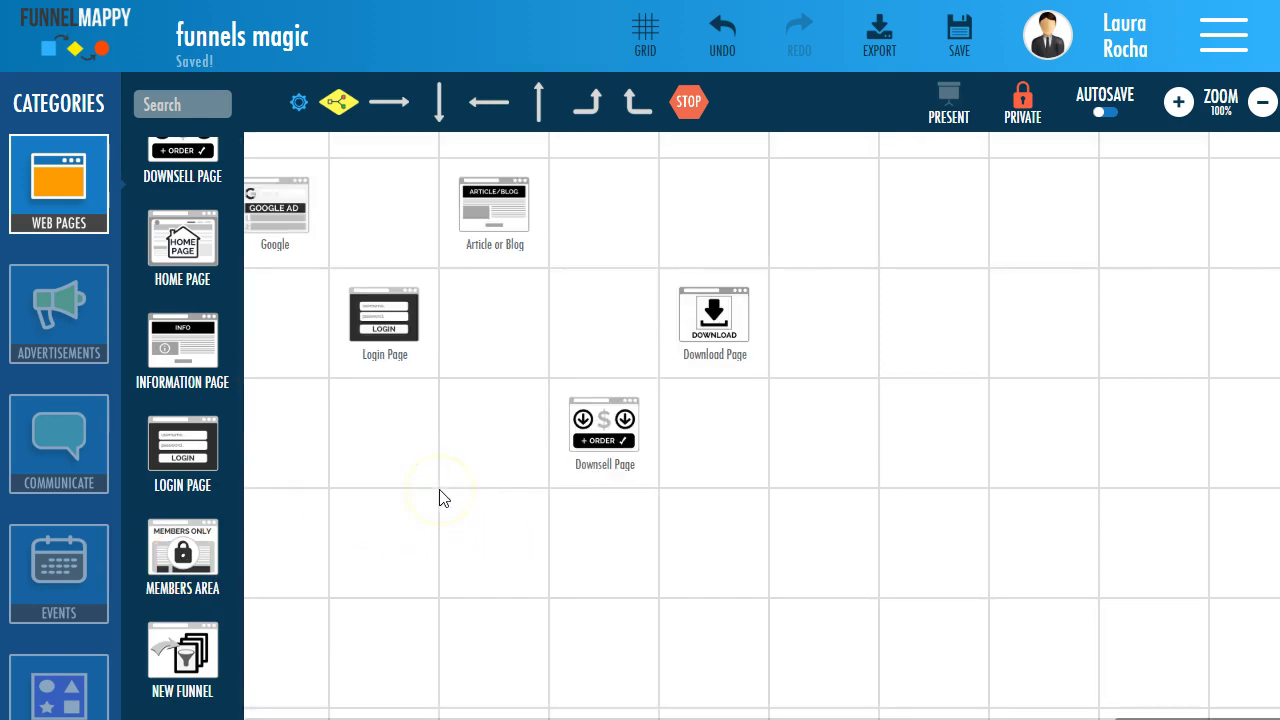
scroll(443, 497, "down", 2)
scroll(443, 497, "up", 5)
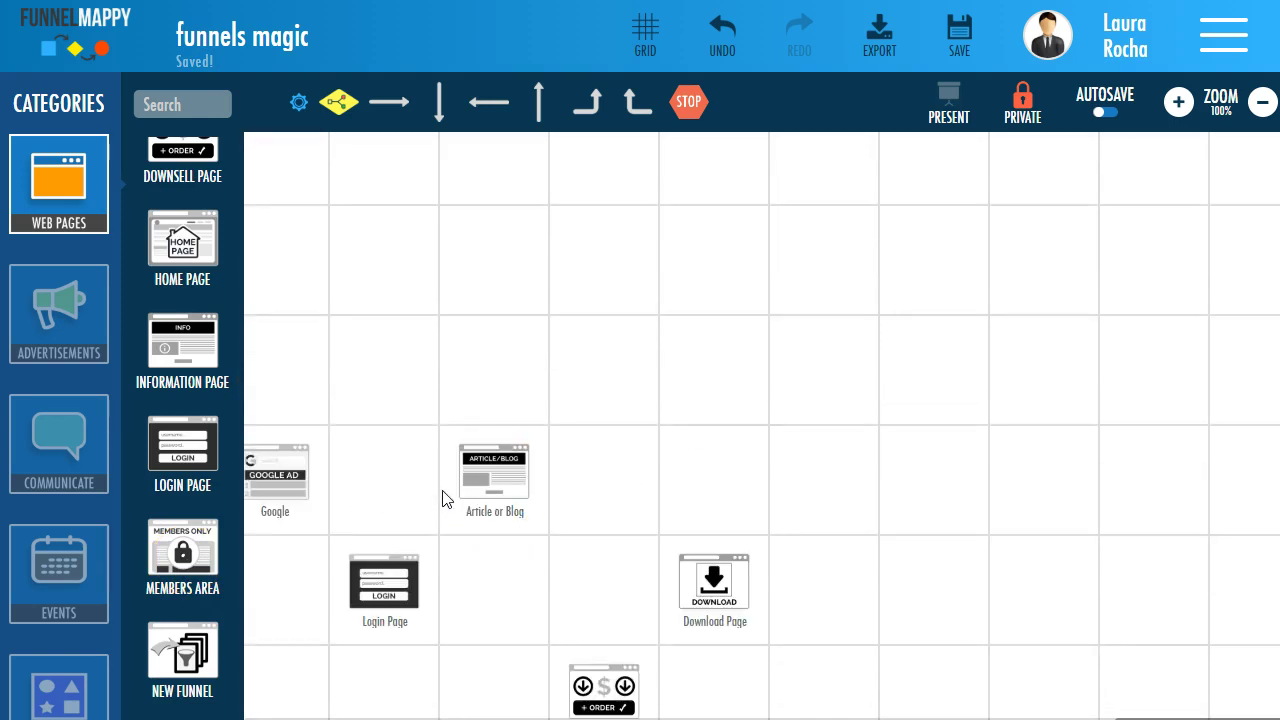
left_click(78, 185)
left_click_drag(131, 466, 296, 282)
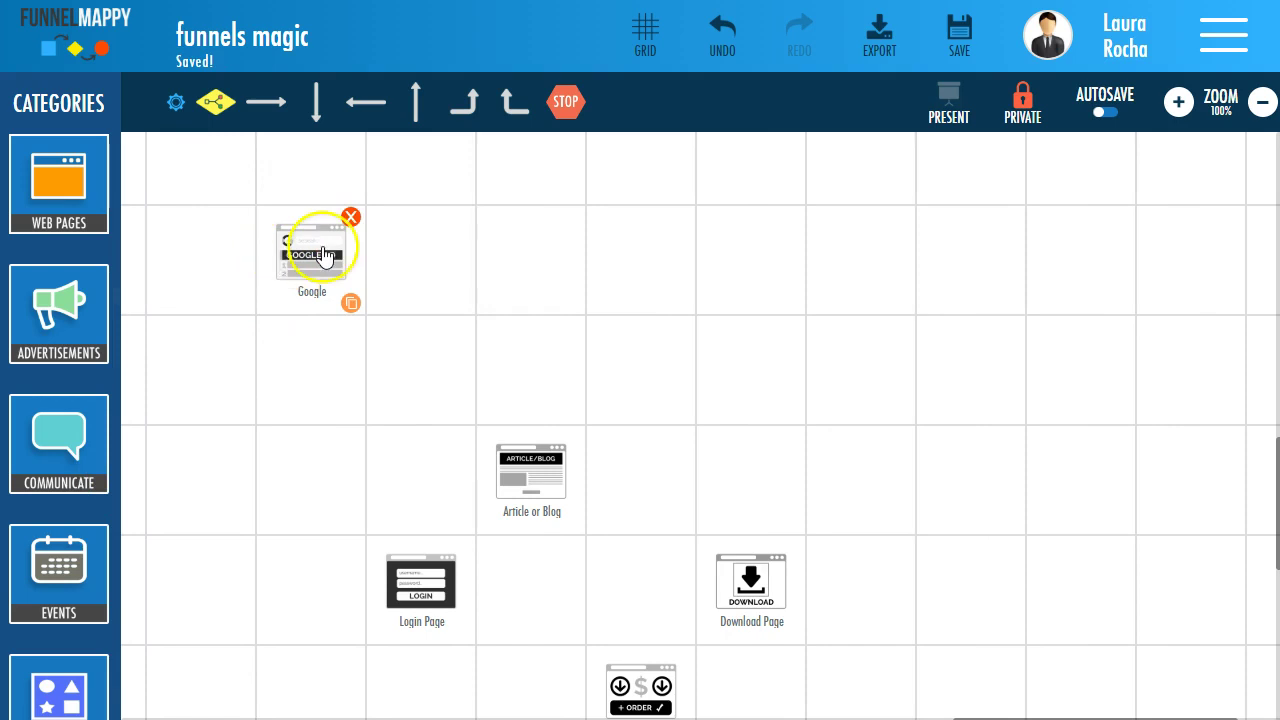
left_click(321, 259)
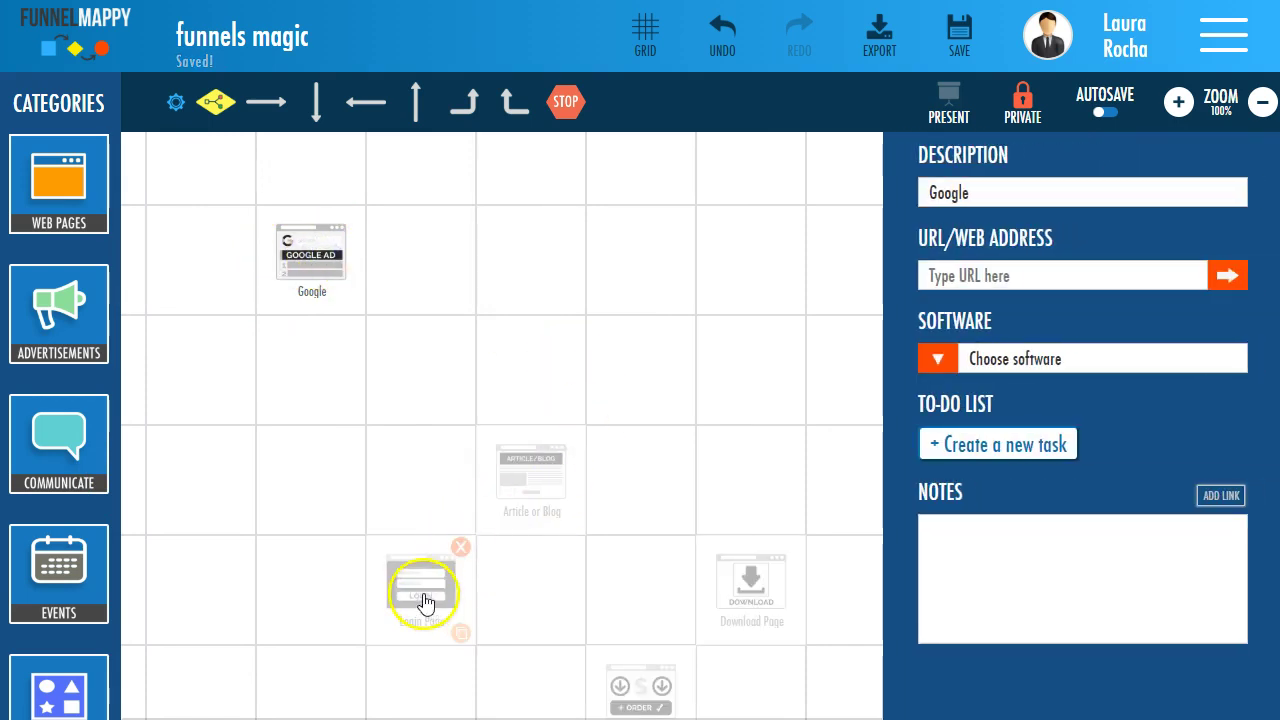
left_click(536, 455)
Step: Line up Article or Blog, Login Page and Download Page in Google's row, and move the Downsell Page two rows below, between Login and Download
left_click_drag(536, 459, 529, 260)
left_click_drag(428, 578, 745, 278)
left_click_drag(749, 543, 971, 270)
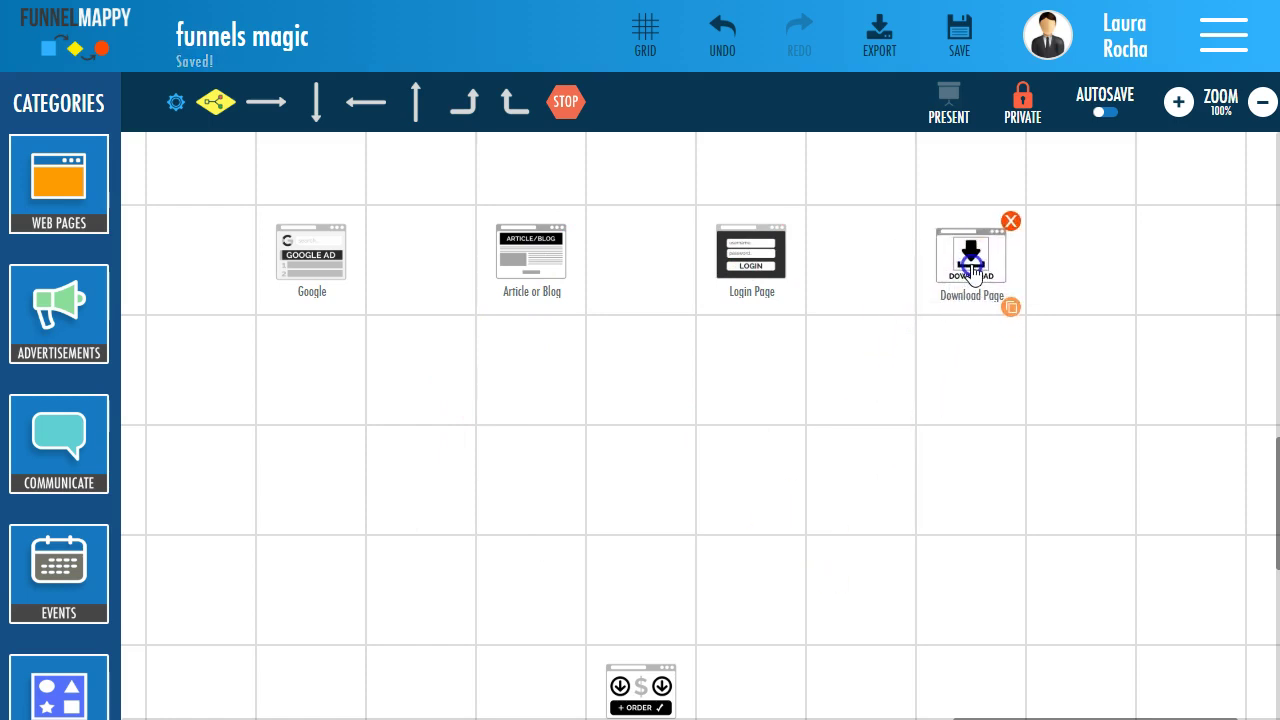
left_click_drag(650, 678, 862, 452)
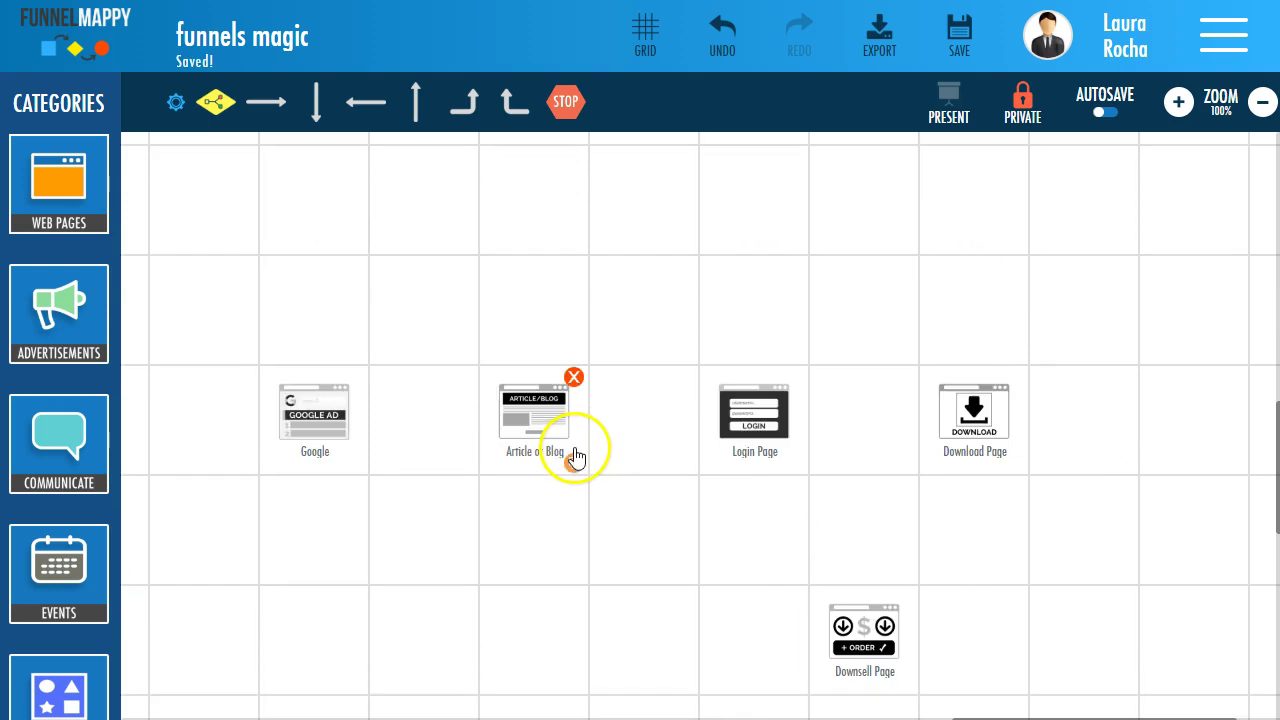
Step: Inspect the Google element's details, including its list of software choices, and view the Article or Blog element's details
left_click(313, 328)
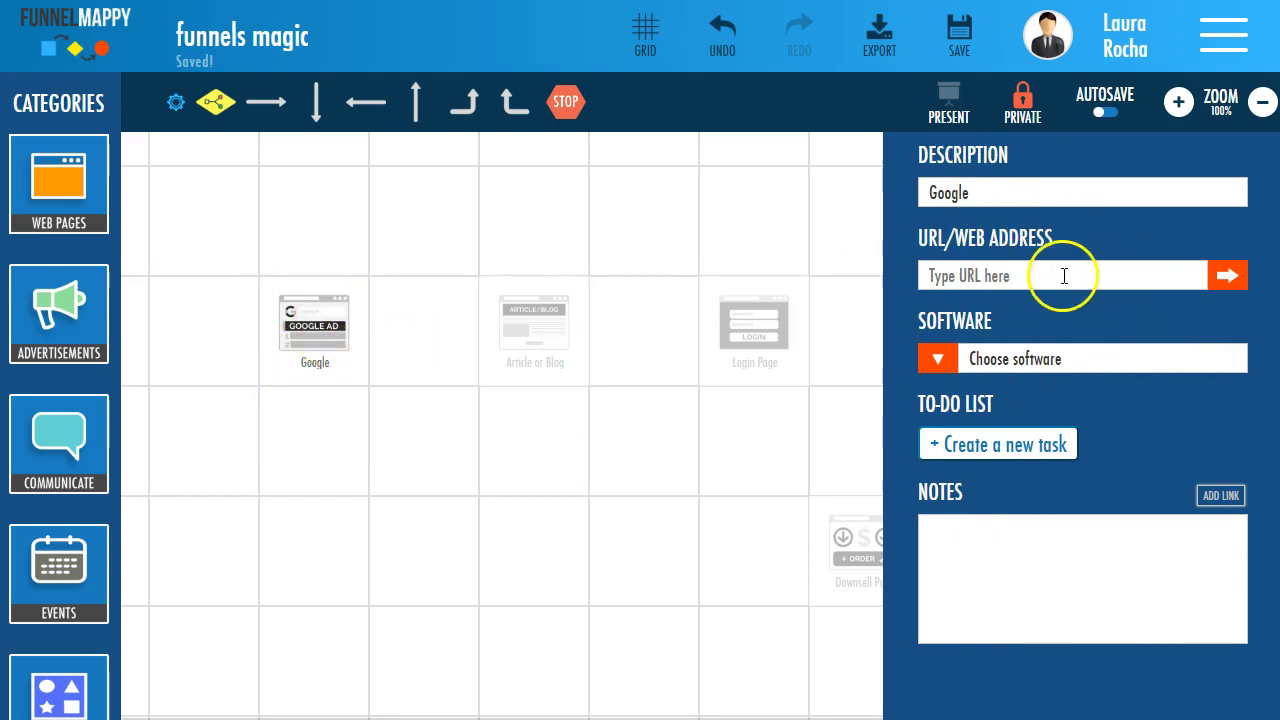
left_click(937, 358)
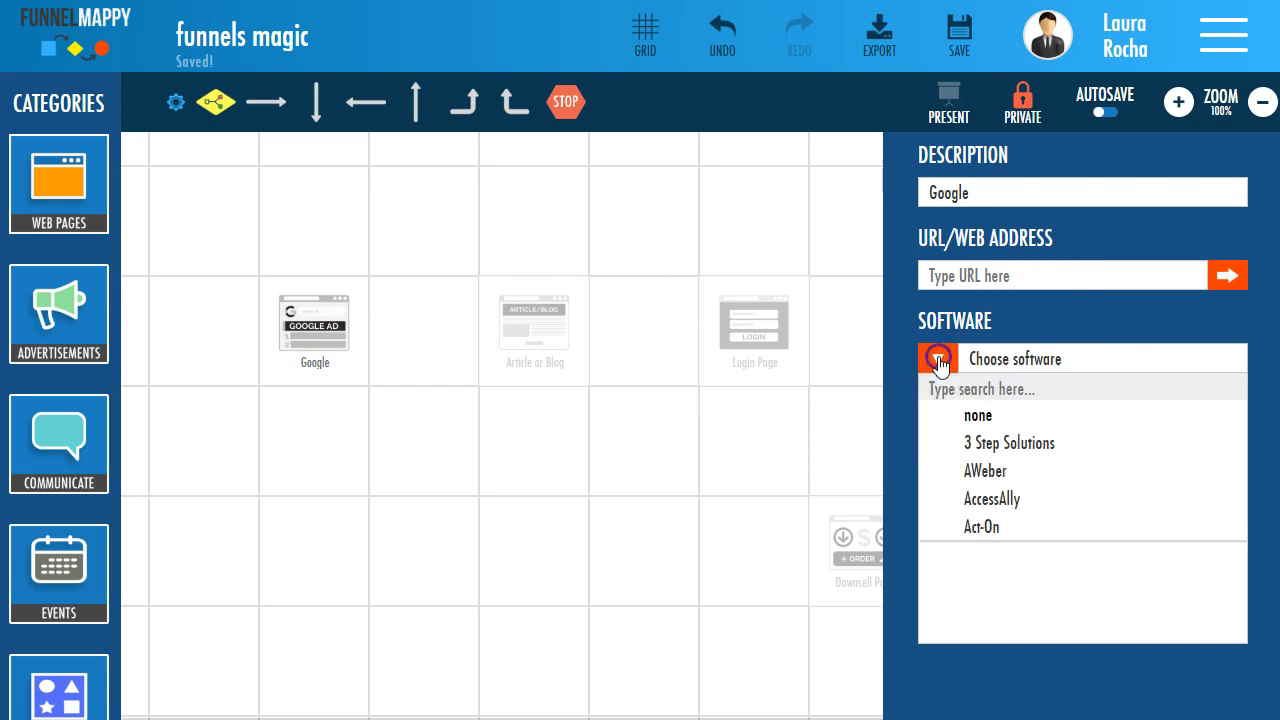
scroll(1037, 449, "down", 5)
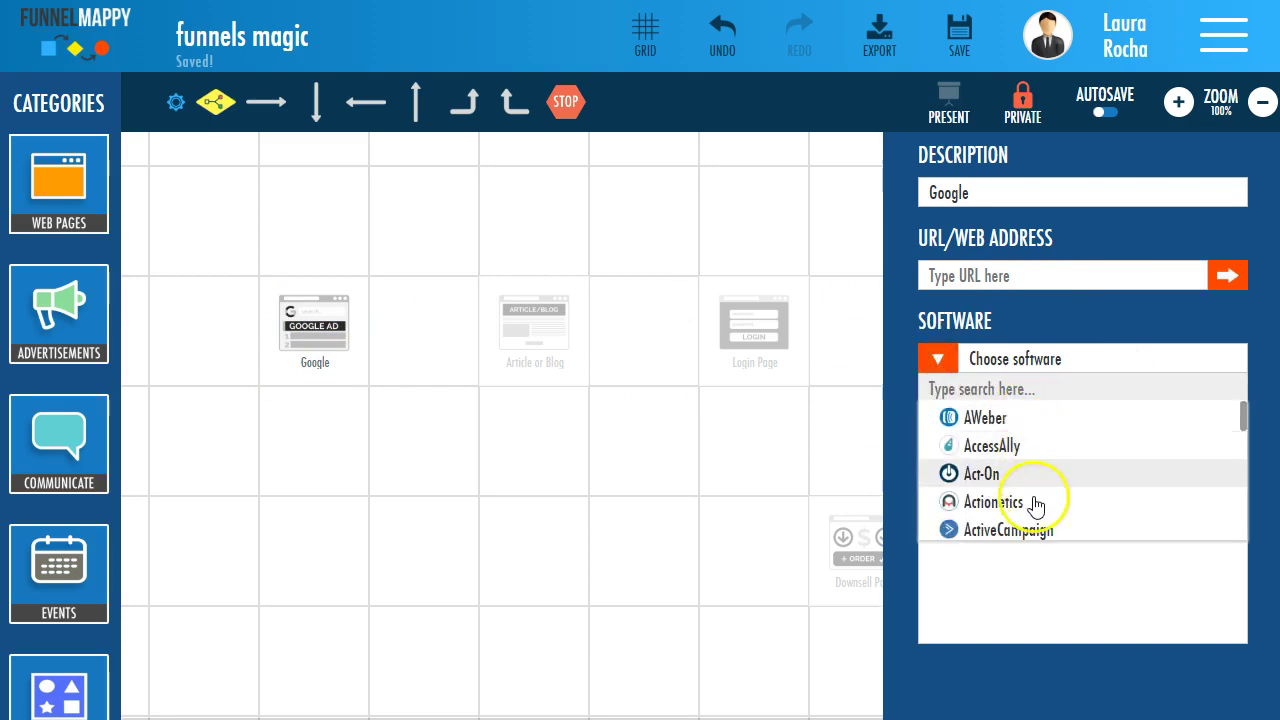
scroll(1037, 480, "down", 2)
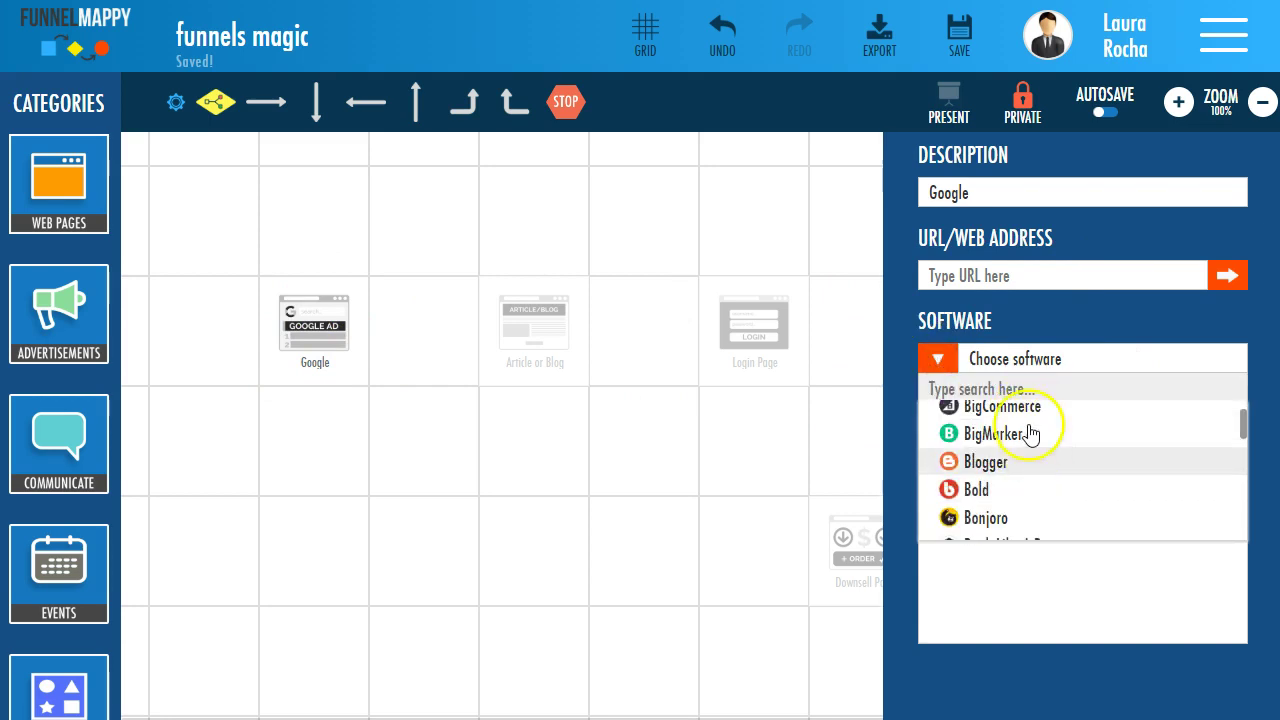
left_click(1051, 310)
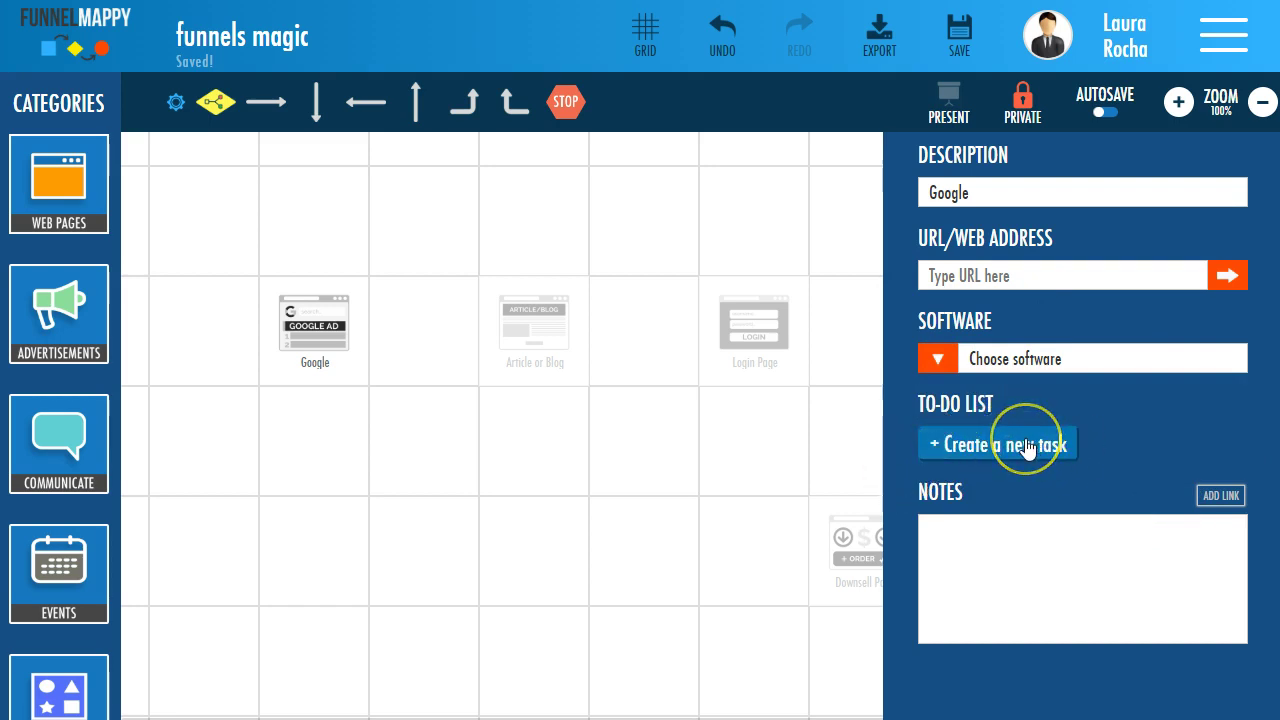
mouse_move(329, 357)
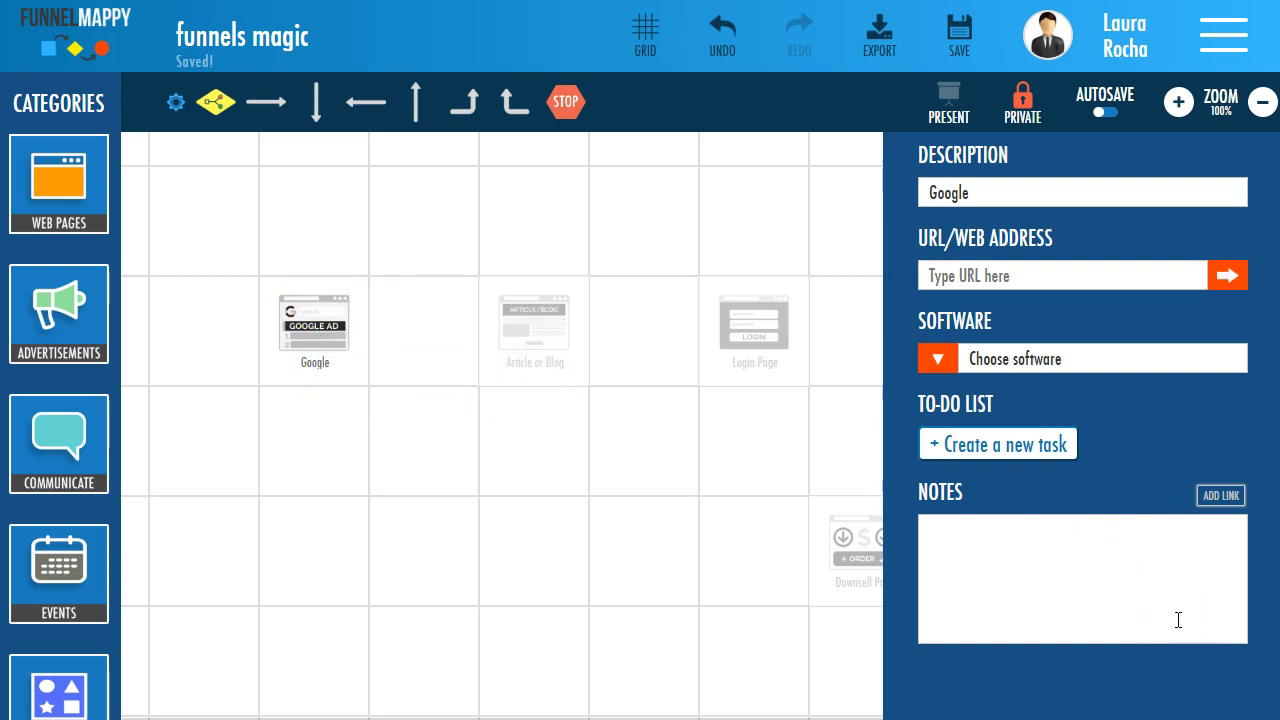
left_click(551, 338)
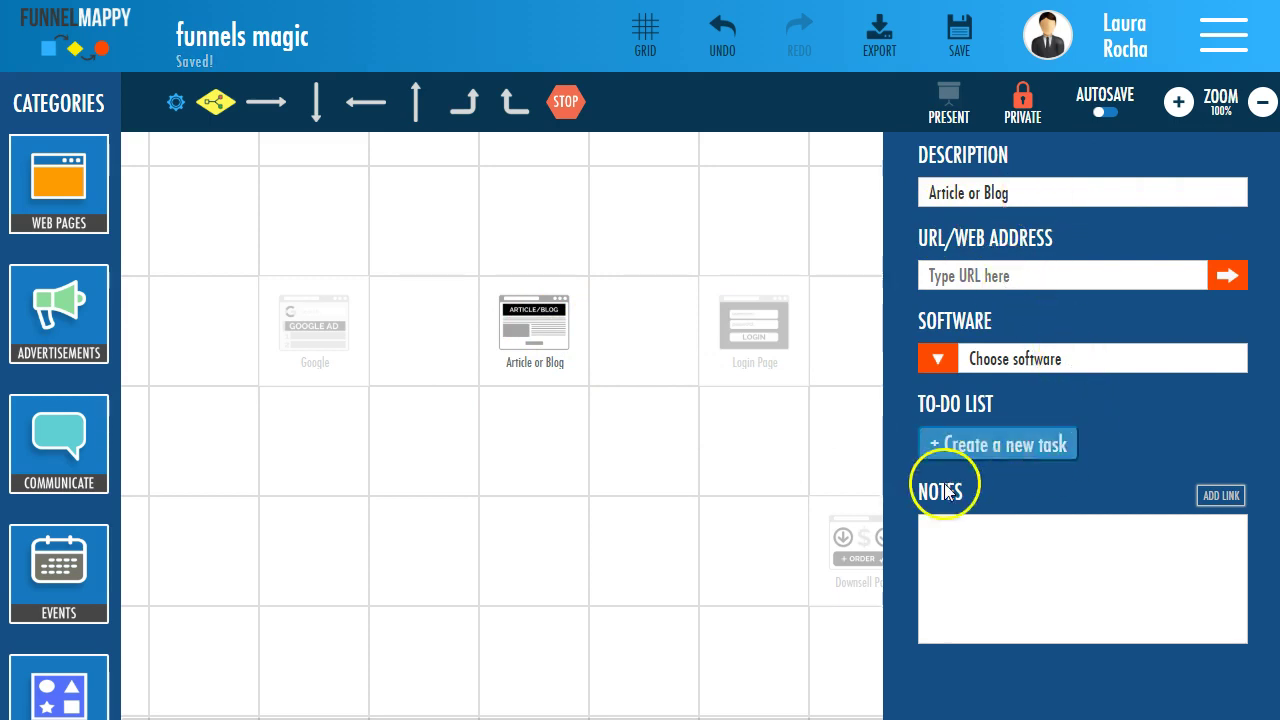
left_click(572, 476)
Step: Add straight arrows from Google to Article or Blog and on to Login Page, and place a decision diamond below Login Page
left_click_drag(286, 94, 401, 331)
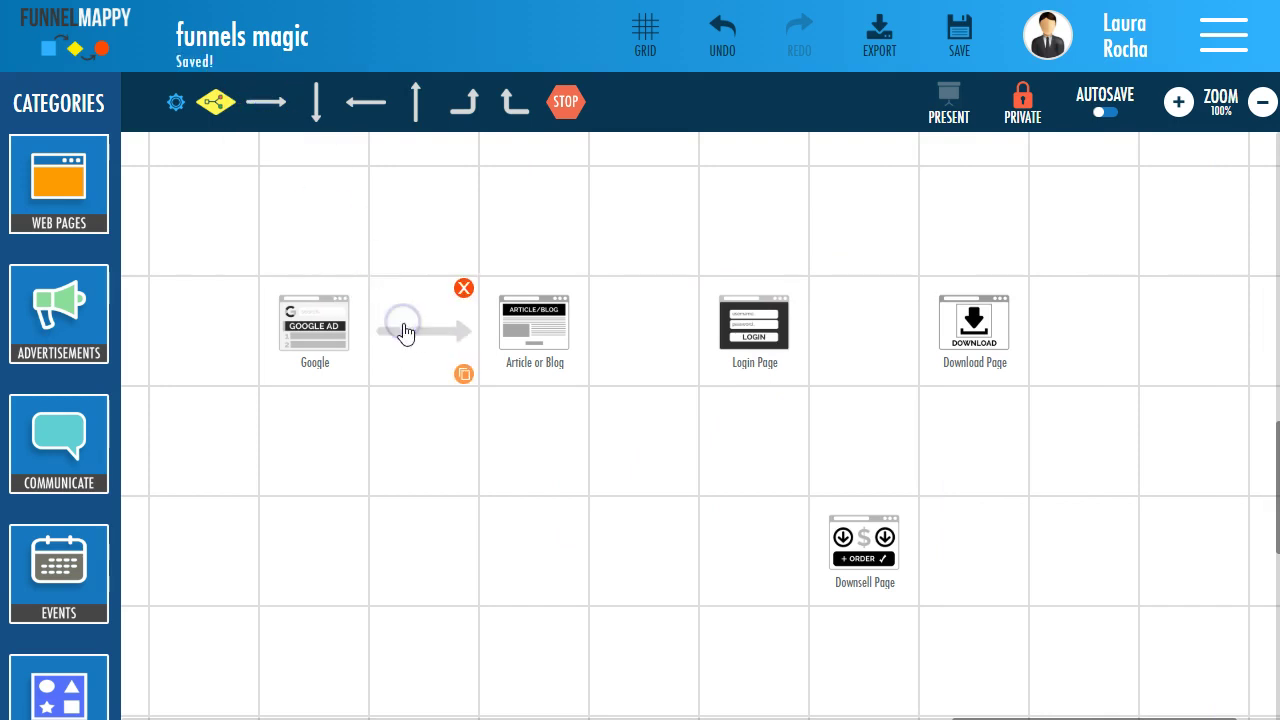
left_click_drag(216, 104, 758, 452)
mouse_move(642, 341)
left_click_drag(285, 104, 640, 332)
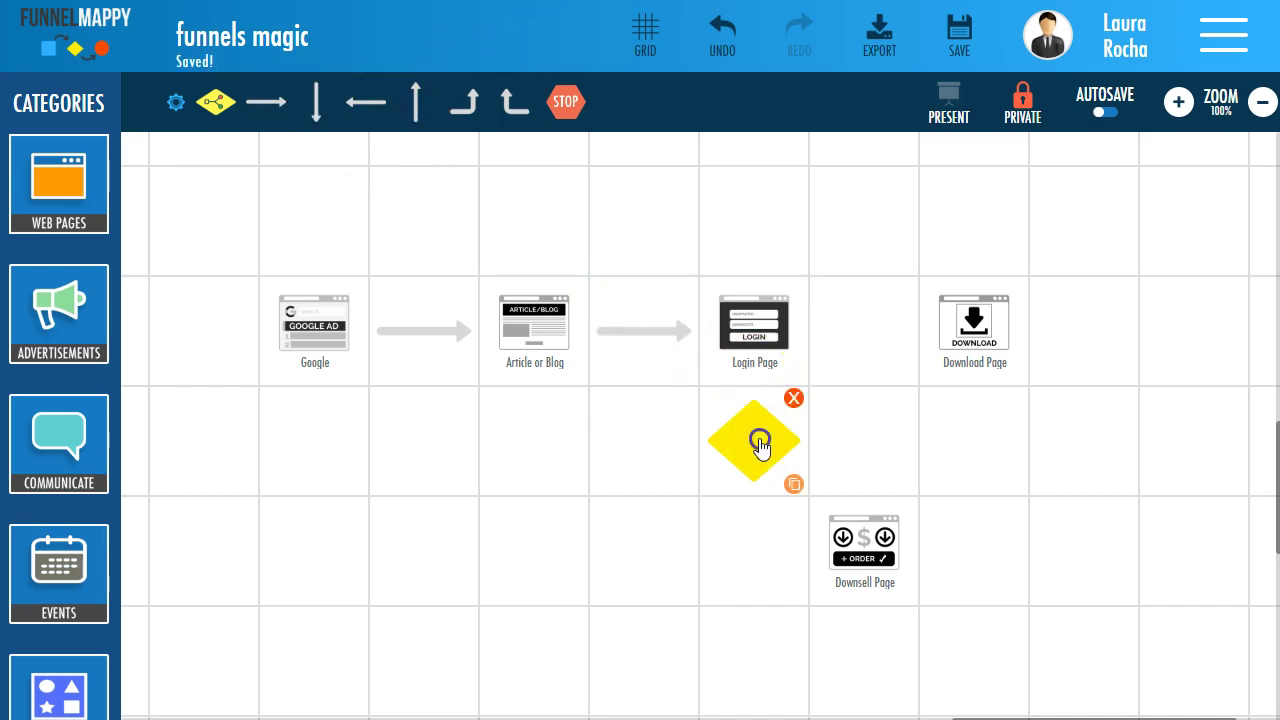
Step: Examine the decision diamond's question, direction arrows and notes settings
left_click(760, 447)
left_click(1105, 253)
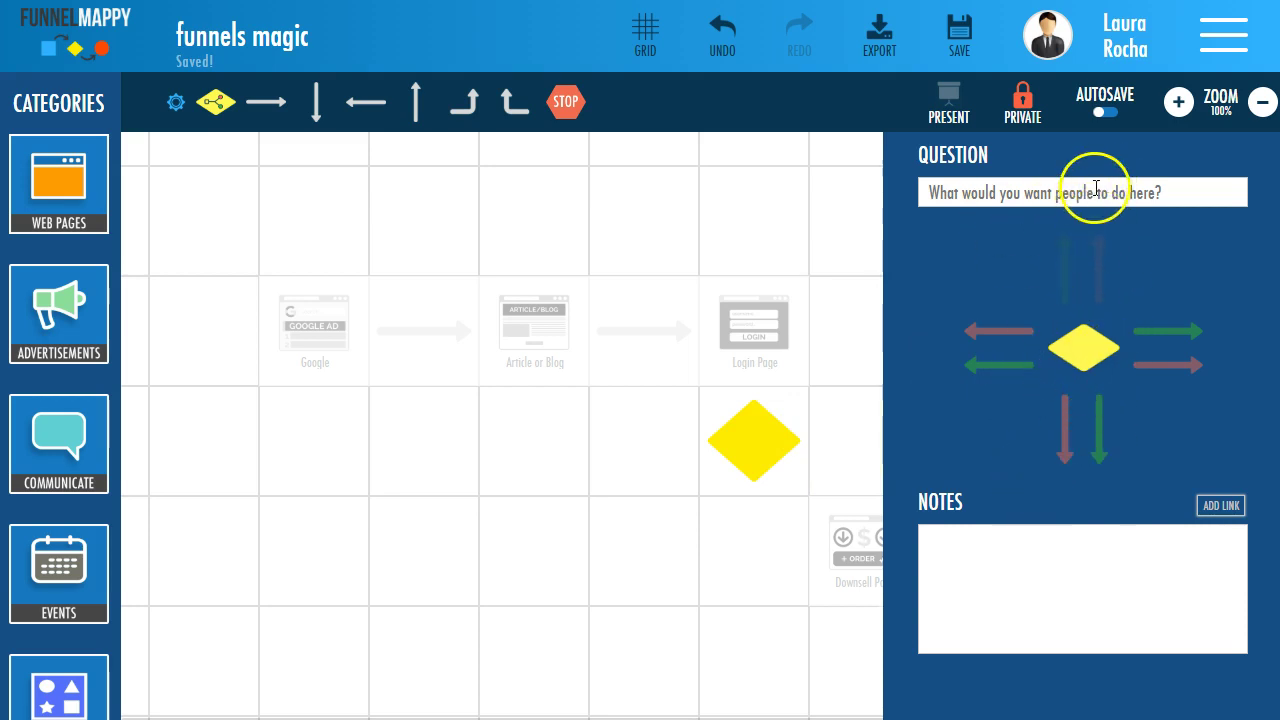
left_click(703, 443)
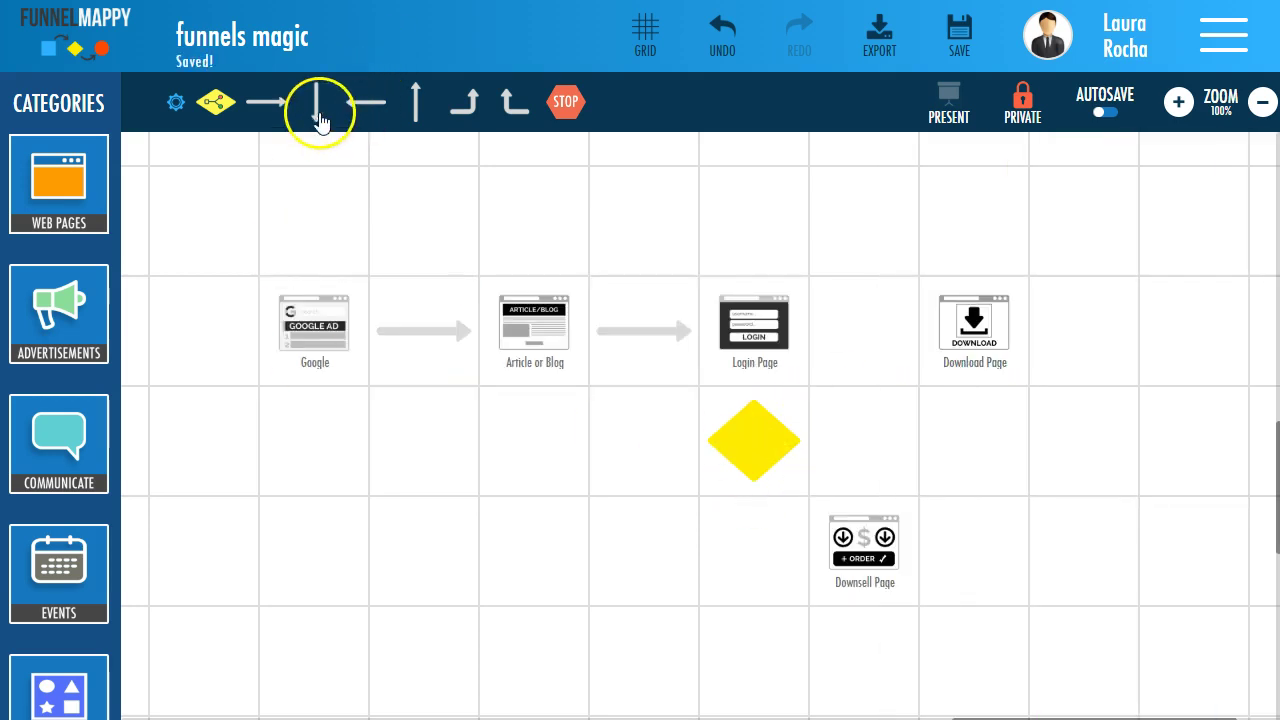
Step: Add an upward bent arrow right of the decision diamond and move the Download Page directly above it, beside the Login Page
left_click_drag(468, 104, 860, 393)
left_click_drag(977, 338, 863, 351)
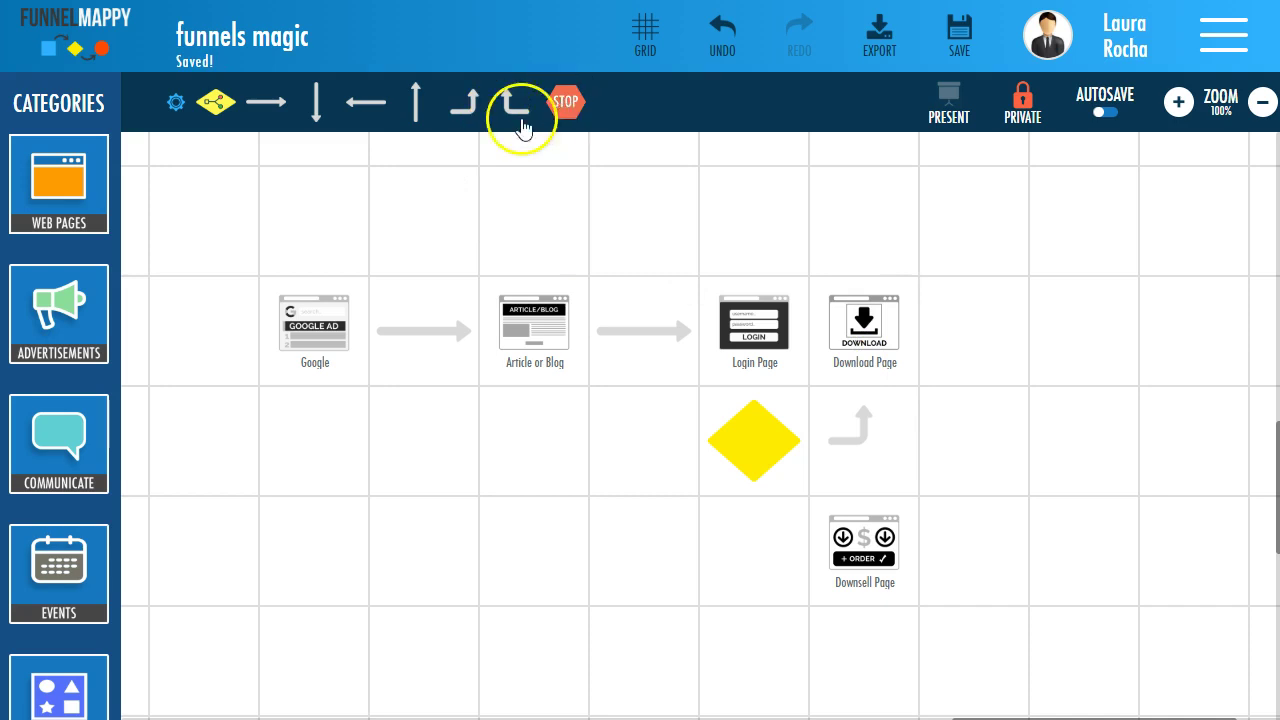
Step: Add a stop sign and an upward bent arrow in the row below the diamond, and move the Downsell Page into the Download Page's row
left_click_drag(563, 104, 617, 555)
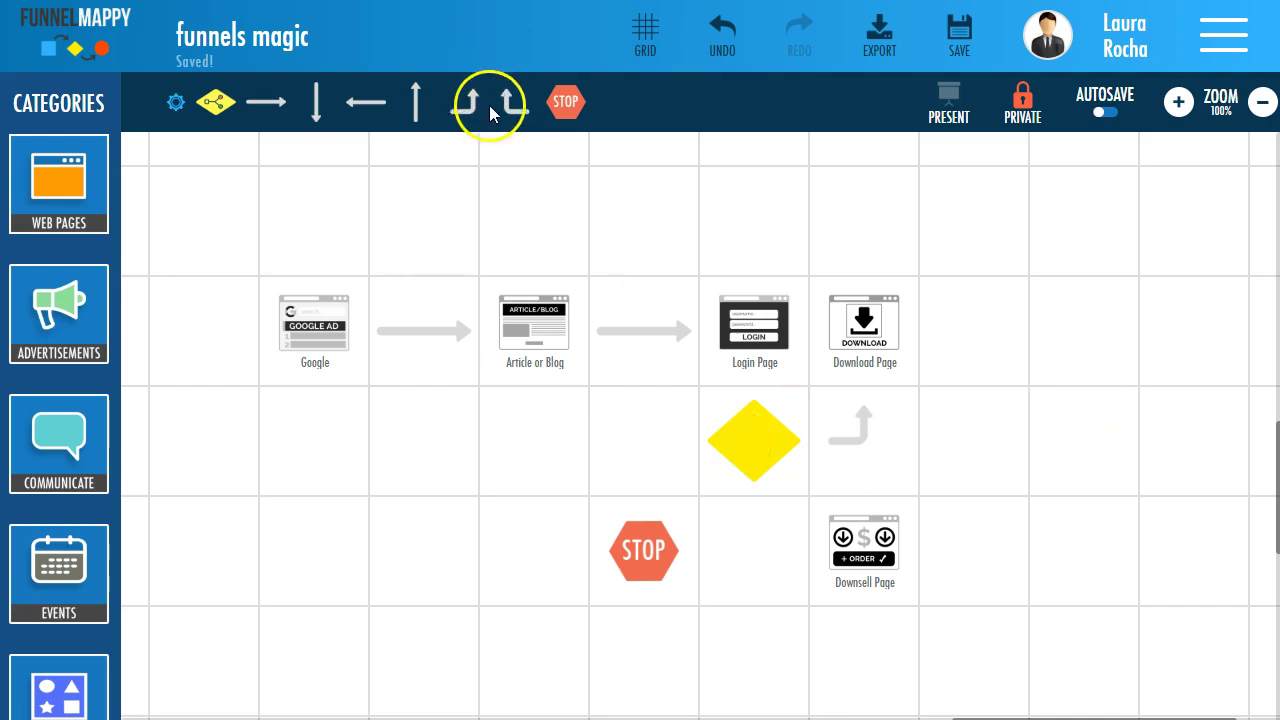
left_click_drag(468, 104, 729, 532)
left_click(858, 588)
left_click_drag(858, 588, 1070, 373)
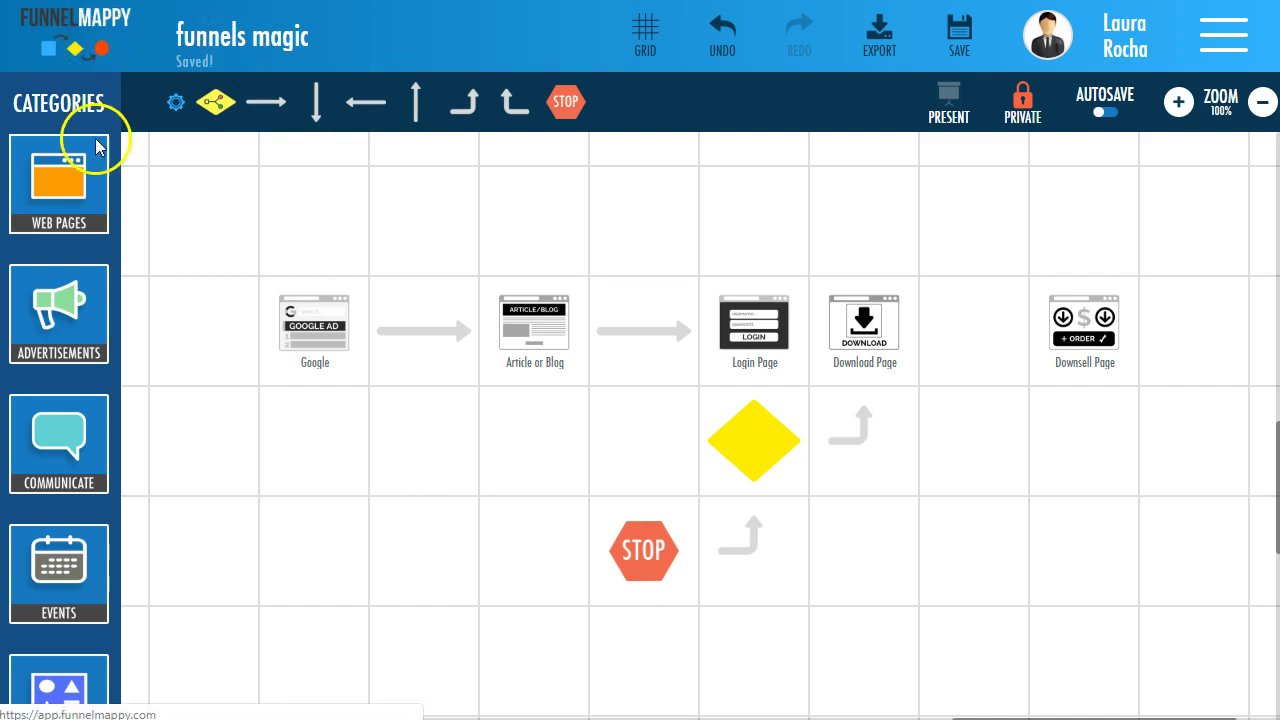
Step: View the Article or Blog element's details again and close them
left_click(557, 323)
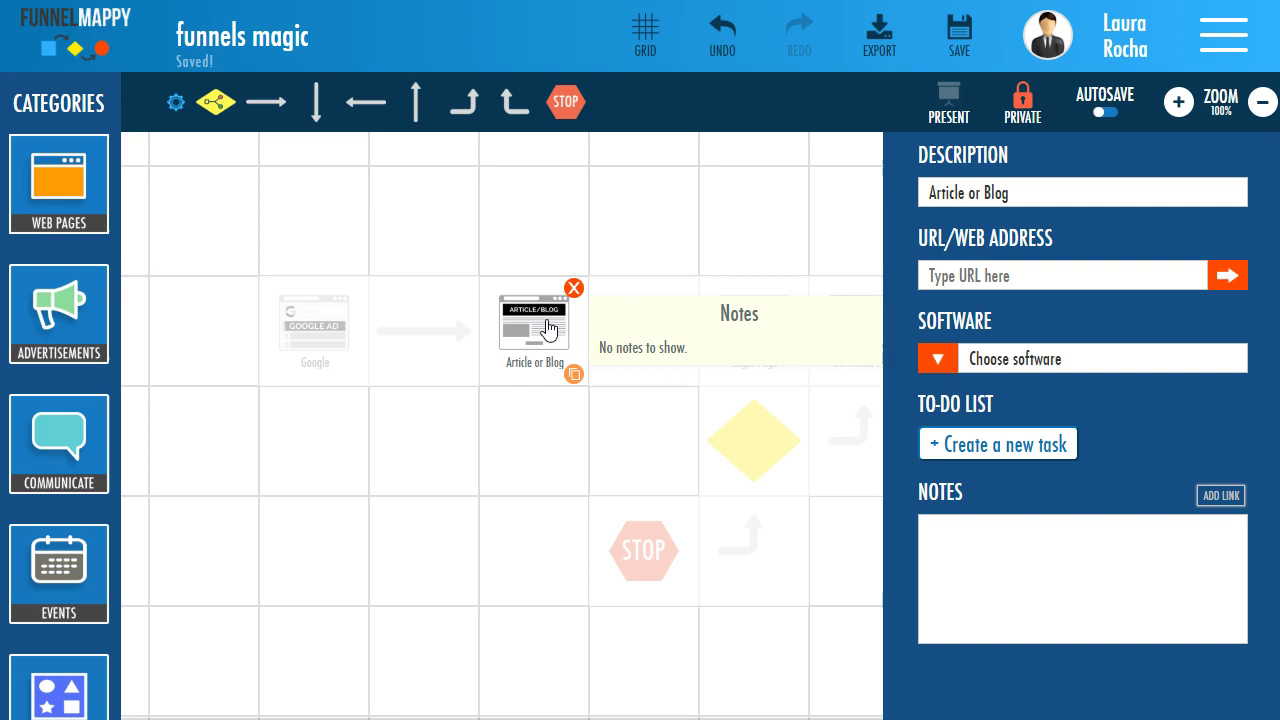
left_click(420, 502)
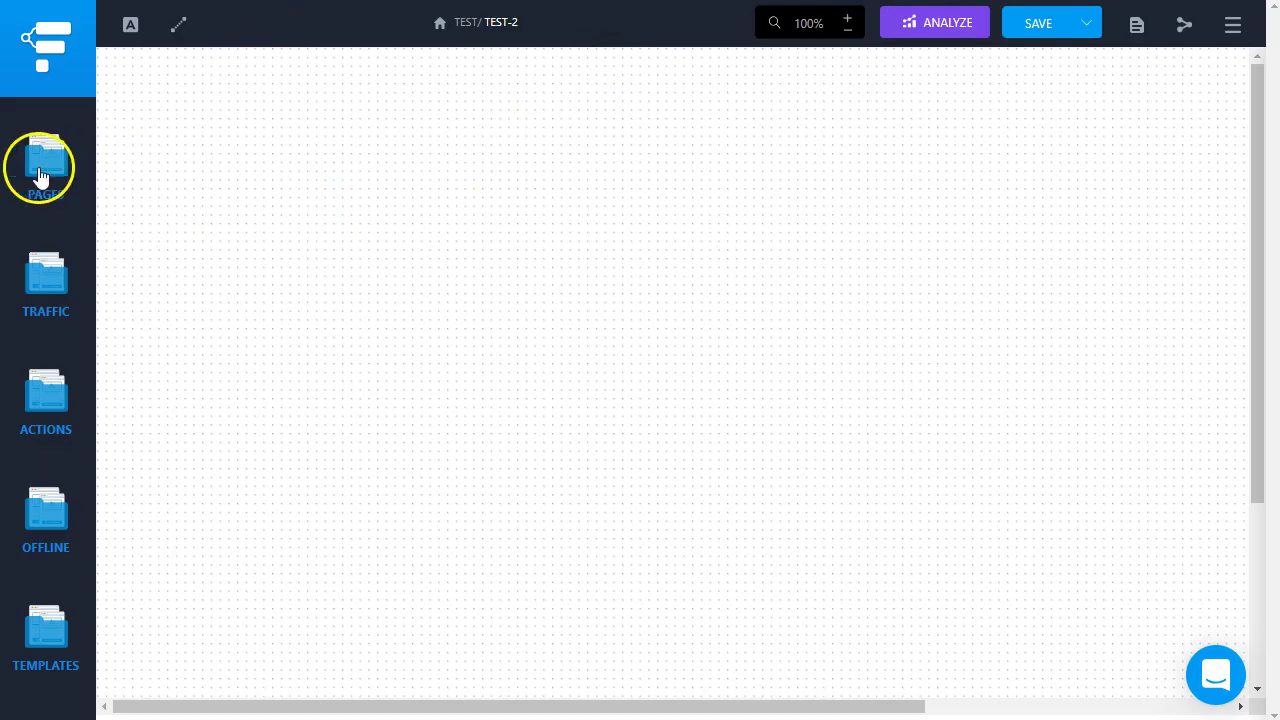
Step: Add a Banner traffic source to the empty canvas and place a Generic page to its right
left_click(44, 287)
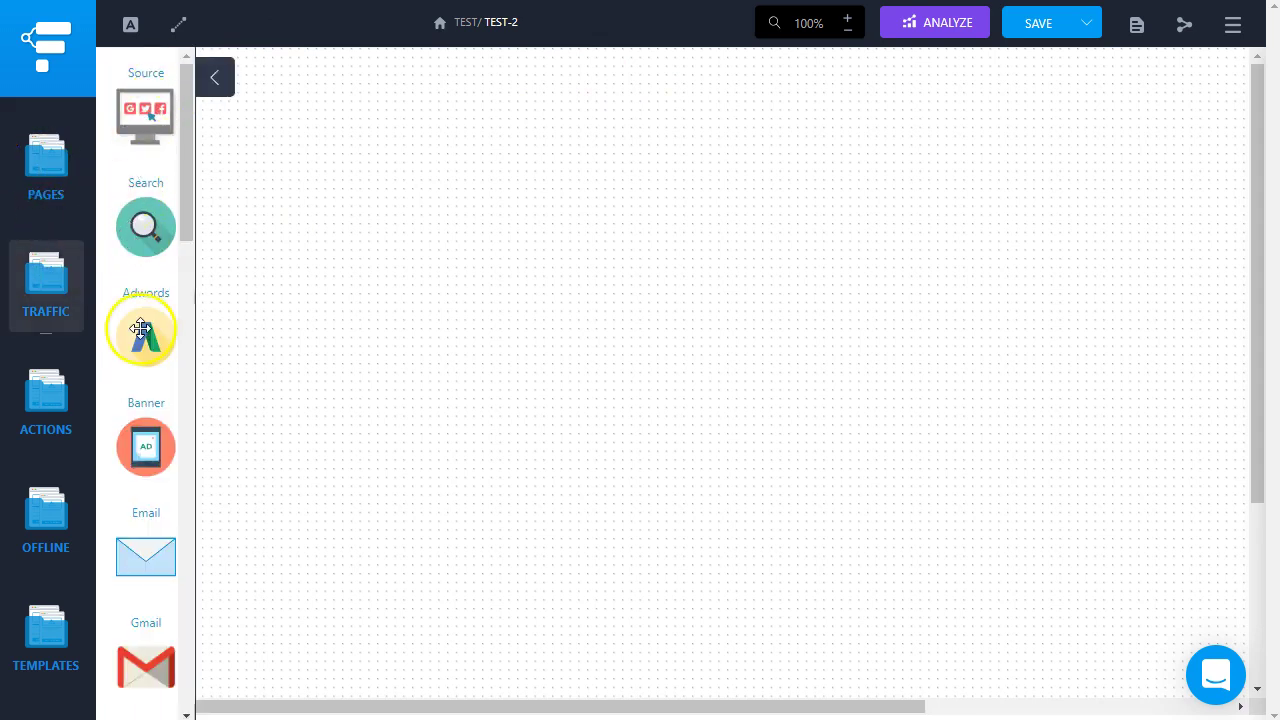
scroll(143, 325, "down", 2)
left_click_drag(149, 248, 295, 191)
left_click(333, 408)
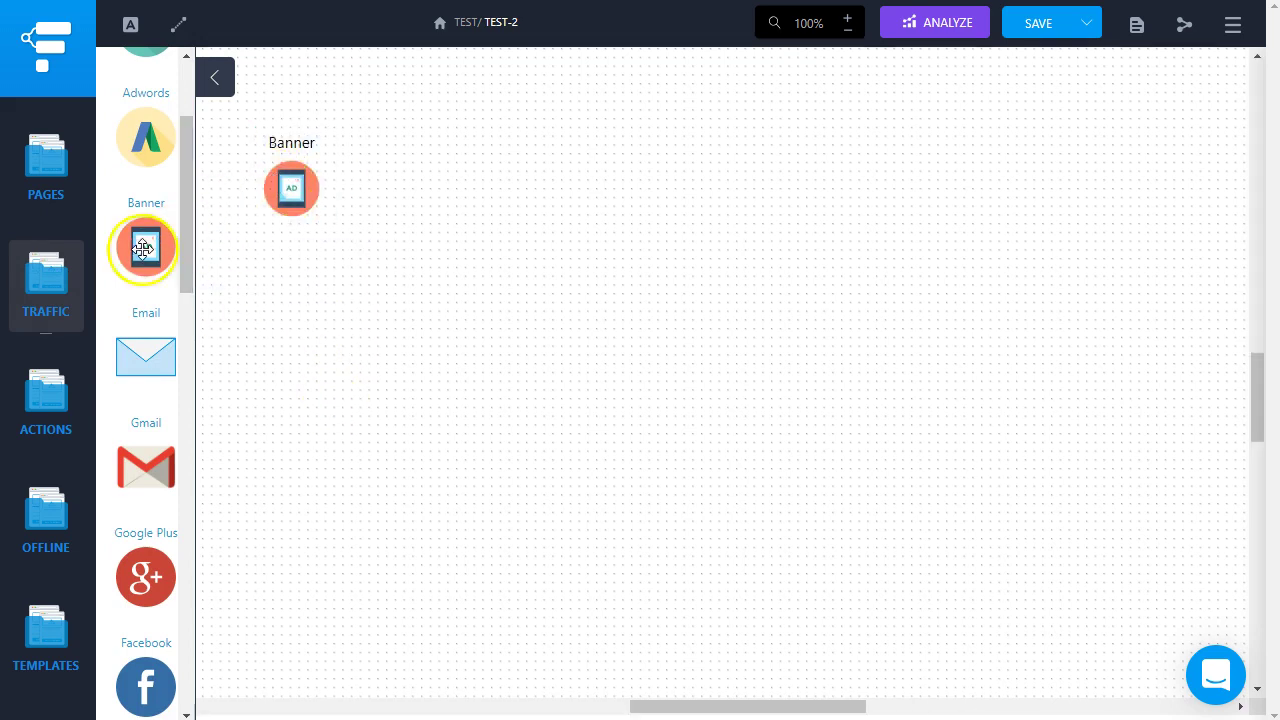
left_click(48, 193)
left_click_drag(160, 126, 463, 211)
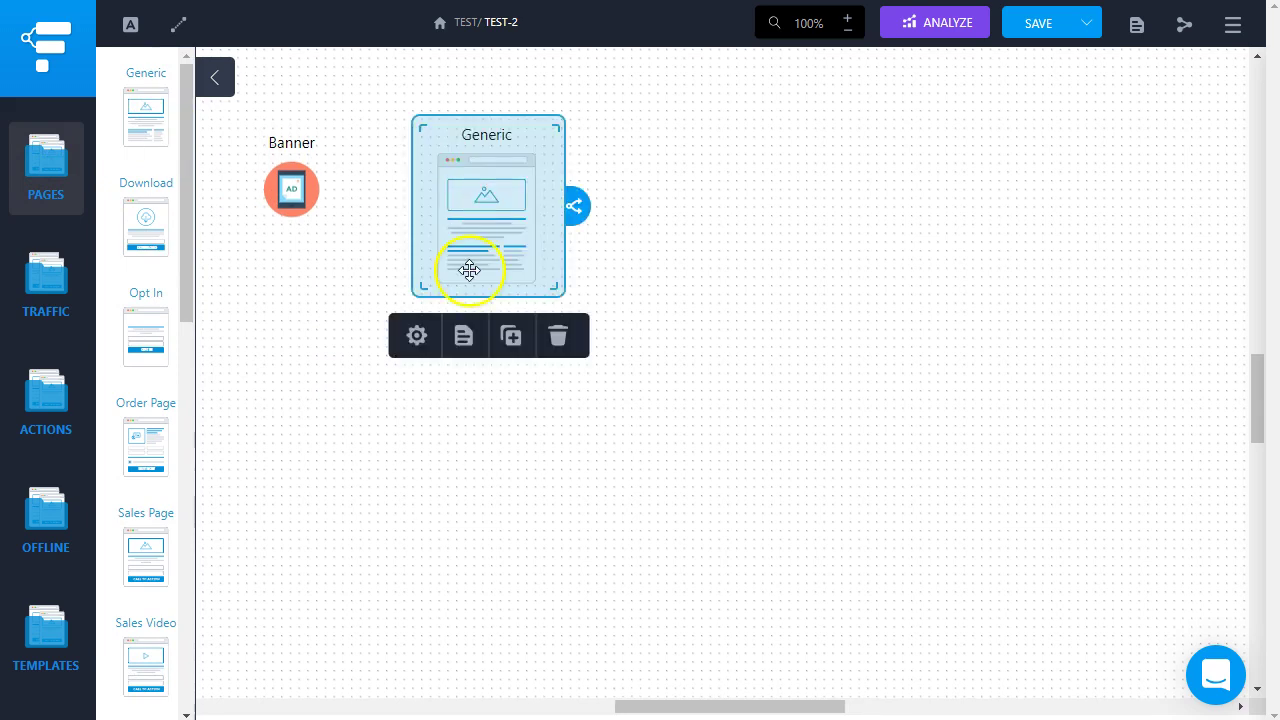
left_click(592, 468)
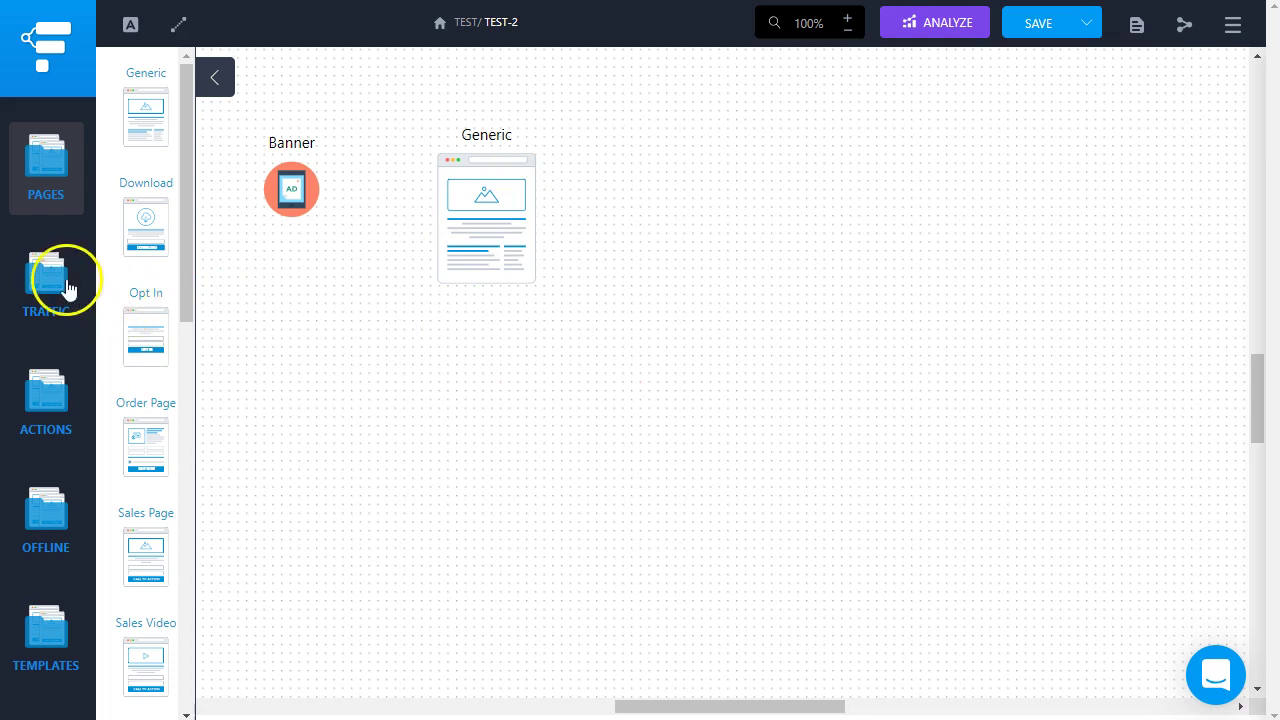
Step: Add an Opt In page and a Survey page, arranging the Survey between the Generic and Opt In pages
left_click_drag(150, 342, 668, 202)
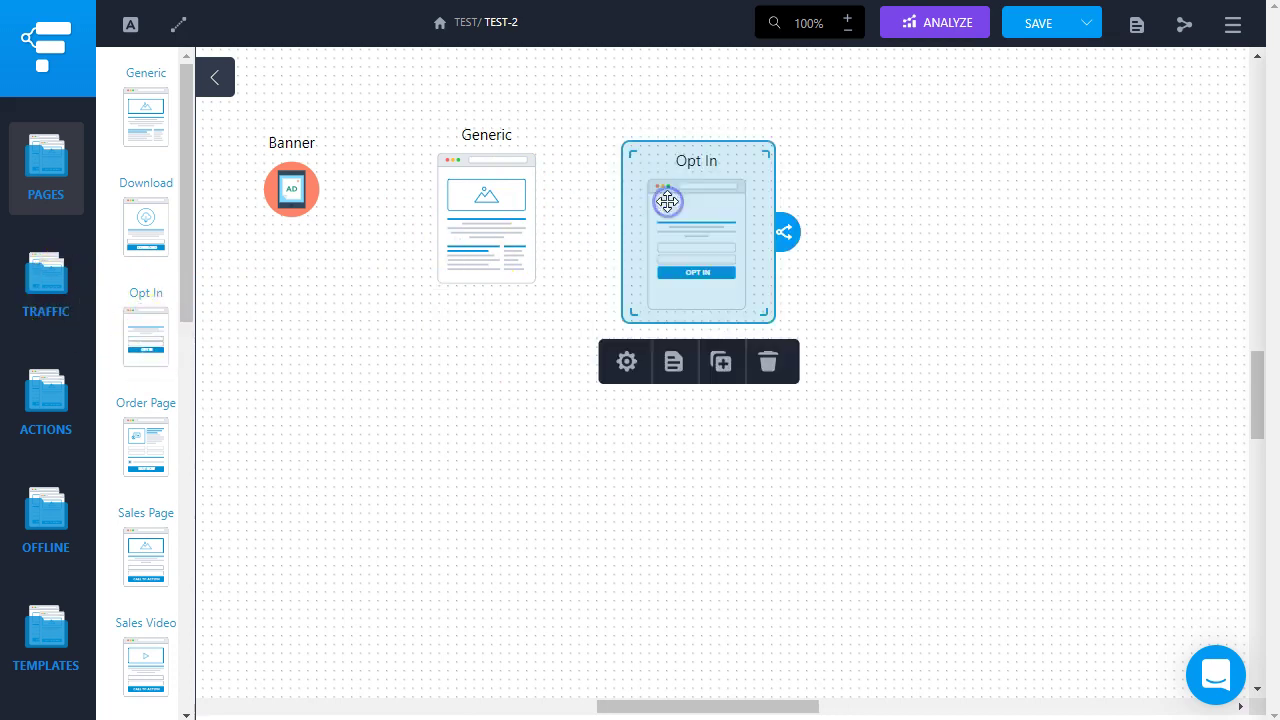
left_click(432, 372)
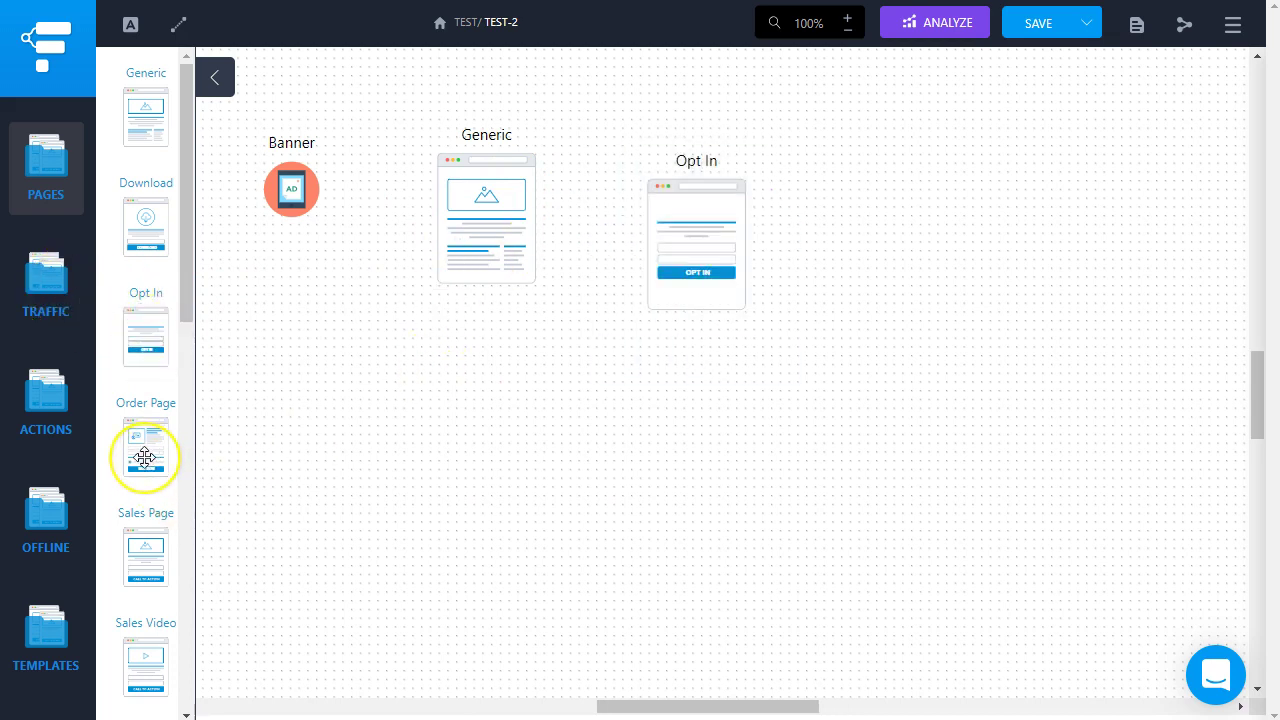
scroll(145, 457, "down", 5)
scroll(145, 457, "down", 1)
left_click_drag(164, 306, 822, 217)
left_click_drag(686, 251, 826, 451)
left_click_drag(851, 231, 713, 224)
left_click_drag(842, 445, 949, 274)
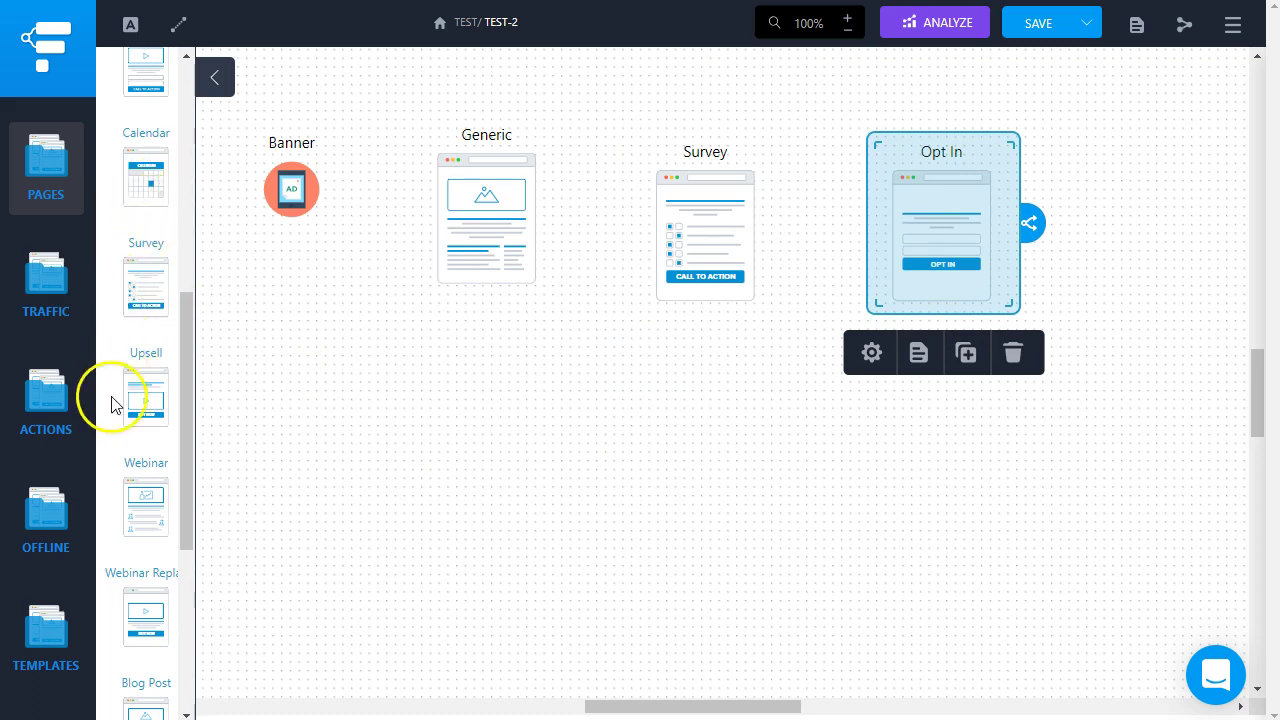
Step: Add a Sales Page below the Opt In page, linked from it, and an Upsell page left of the Sales Page
scroll(146, 459, "down", 2)
scroll(153, 544, "down", 2)
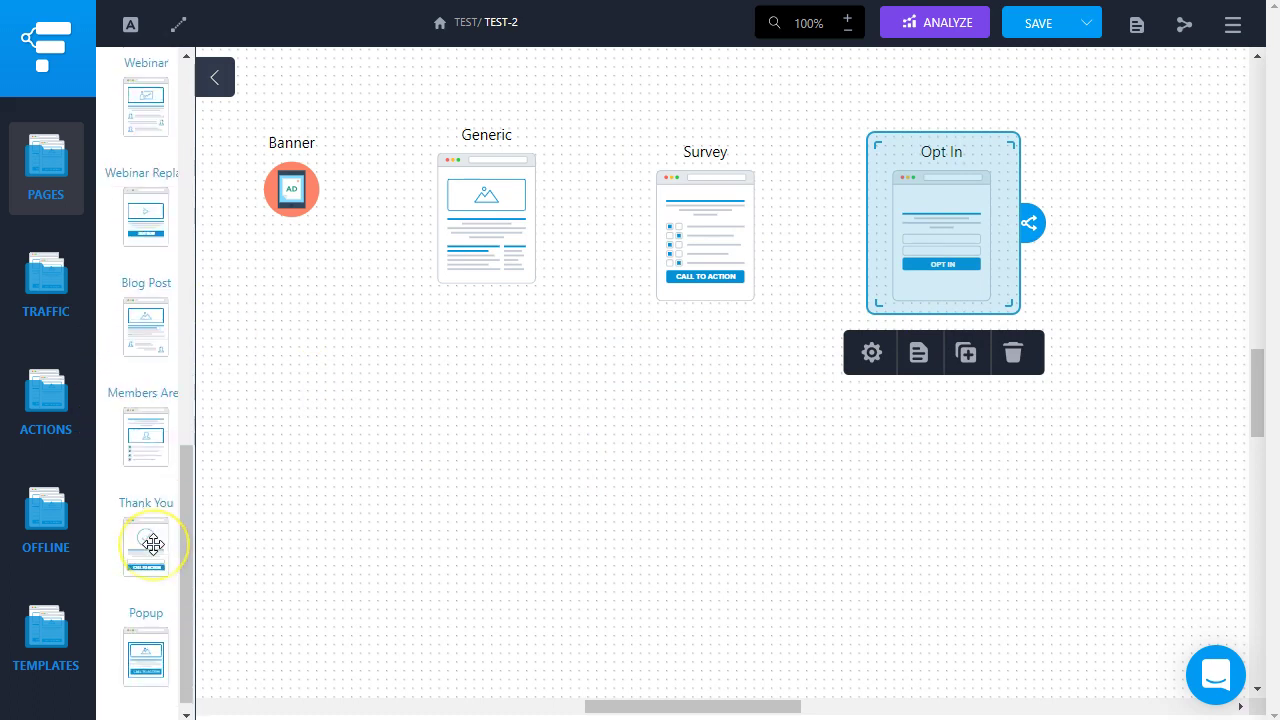
left_click(145, 537)
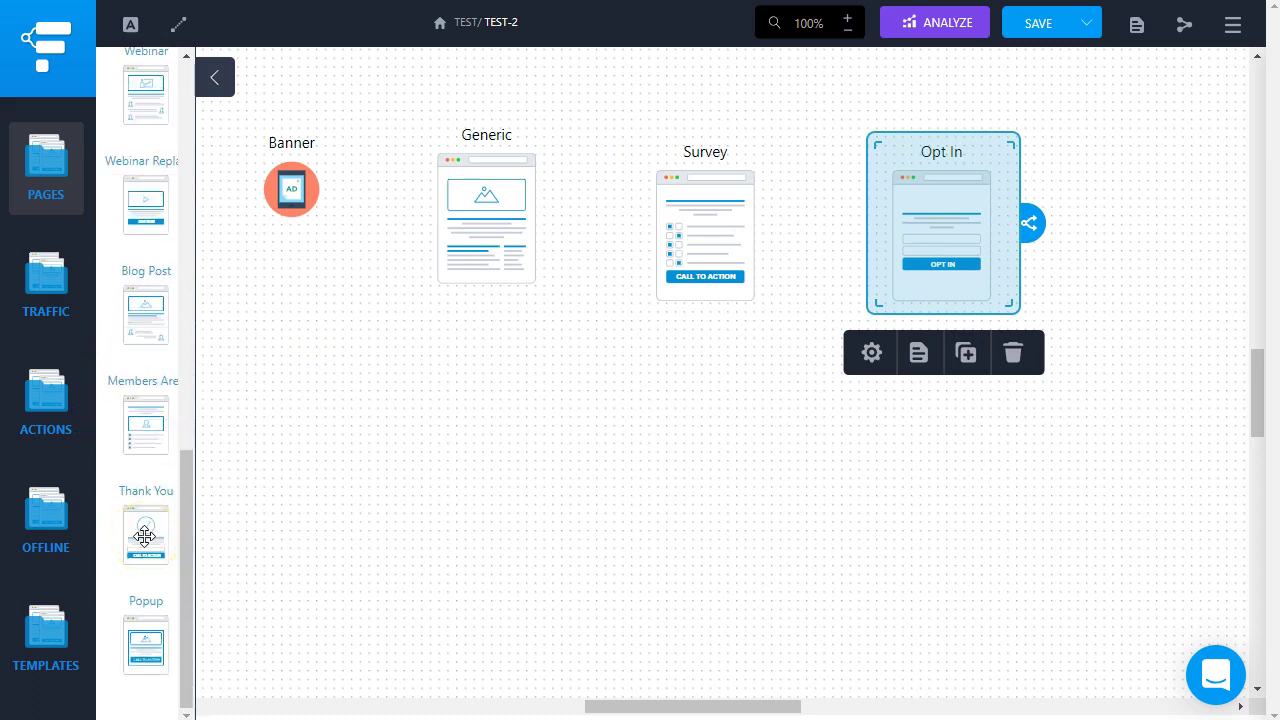
scroll(155, 365, "up", 5)
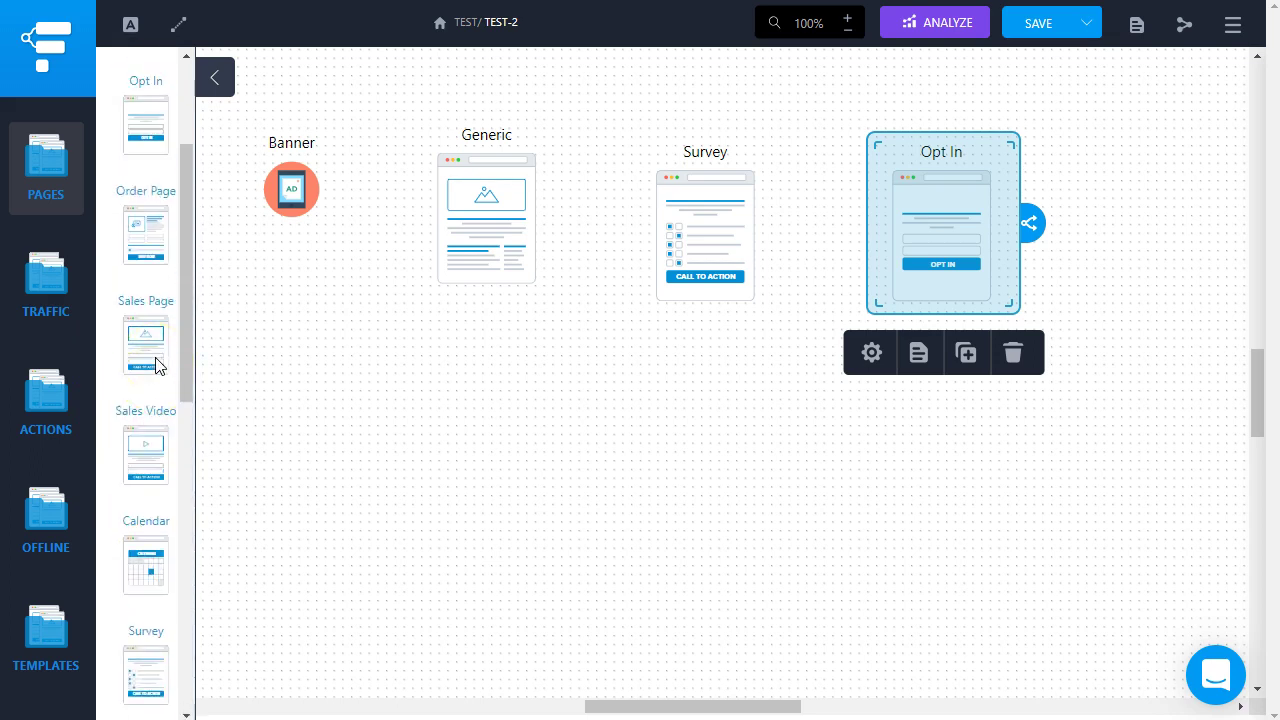
left_click_drag(141, 403, 821, 506)
left_click(538, 505)
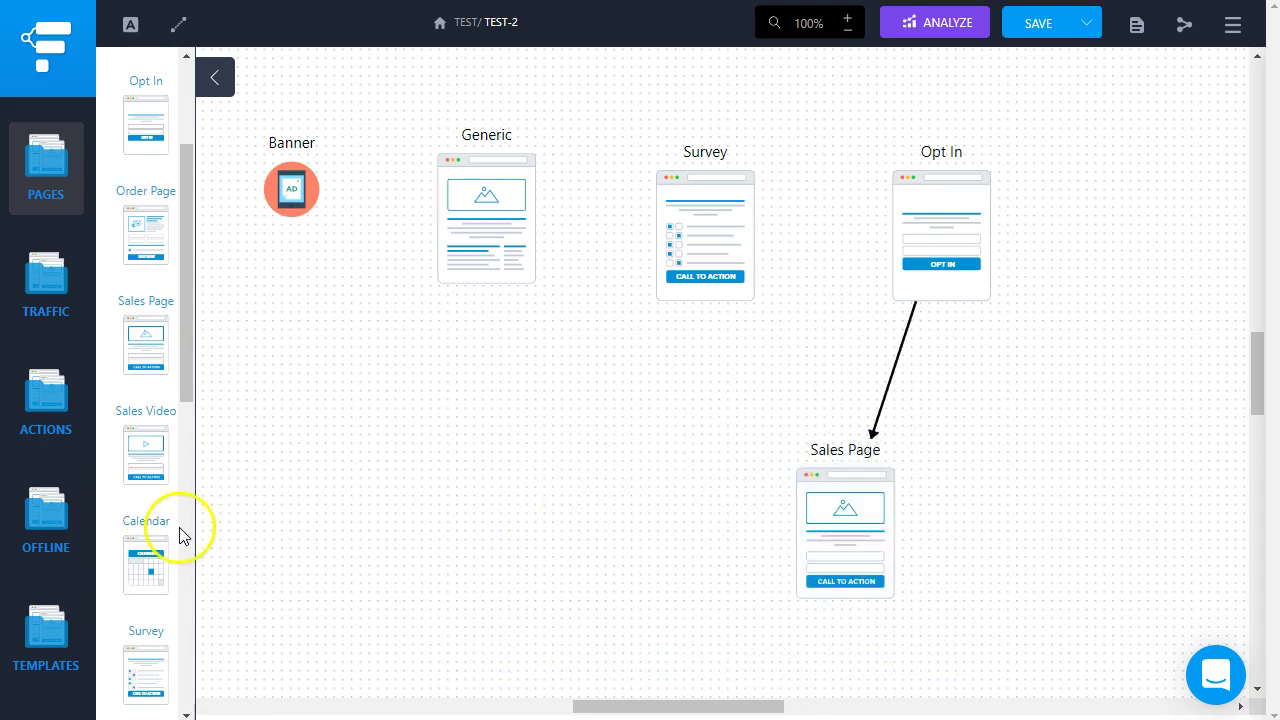
scroll(140, 440, "down", 5)
left_click_drag(146, 295, 571, 527)
Step: Connect the Banner to the Generic page, Generic to Survey, Survey to Opt In, and the Sales Page to the Upsell
mouse_move(320, 214)
left_mouse_down()
mouse_move(334, 184)
mouse_move(327, 202)
left_mouse_up()
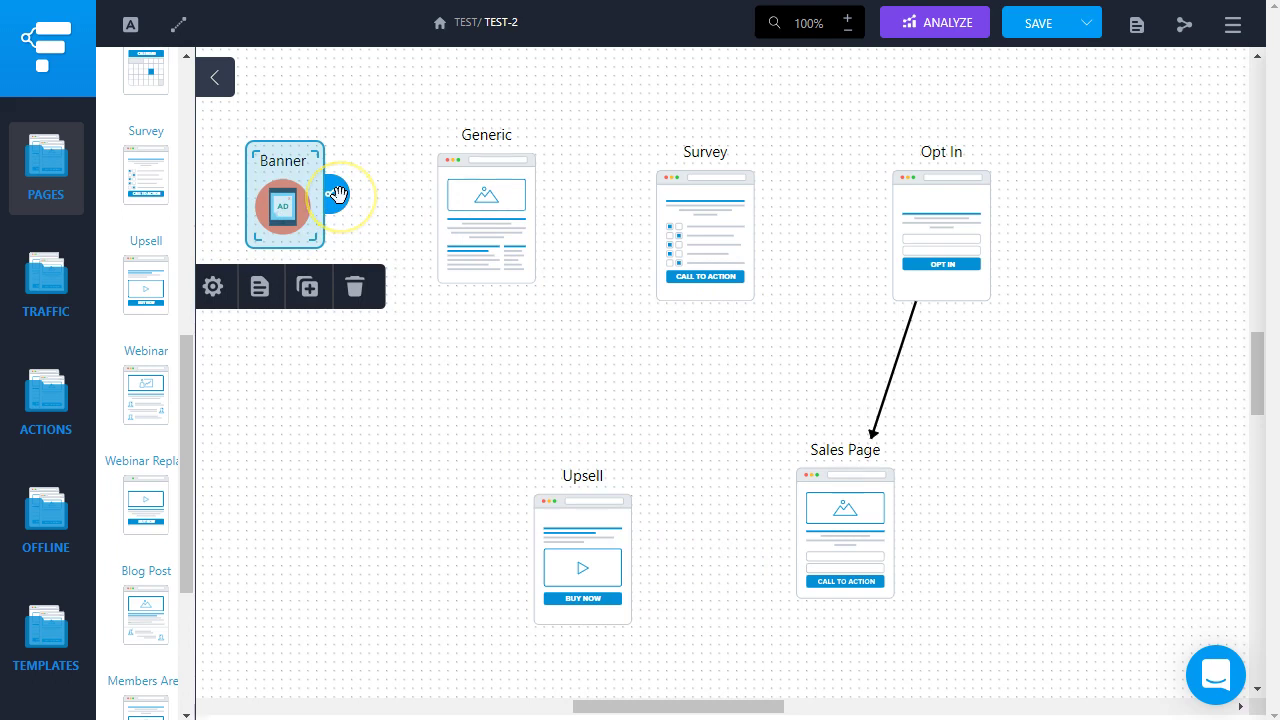
left_click_drag(336, 194, 512, 211)
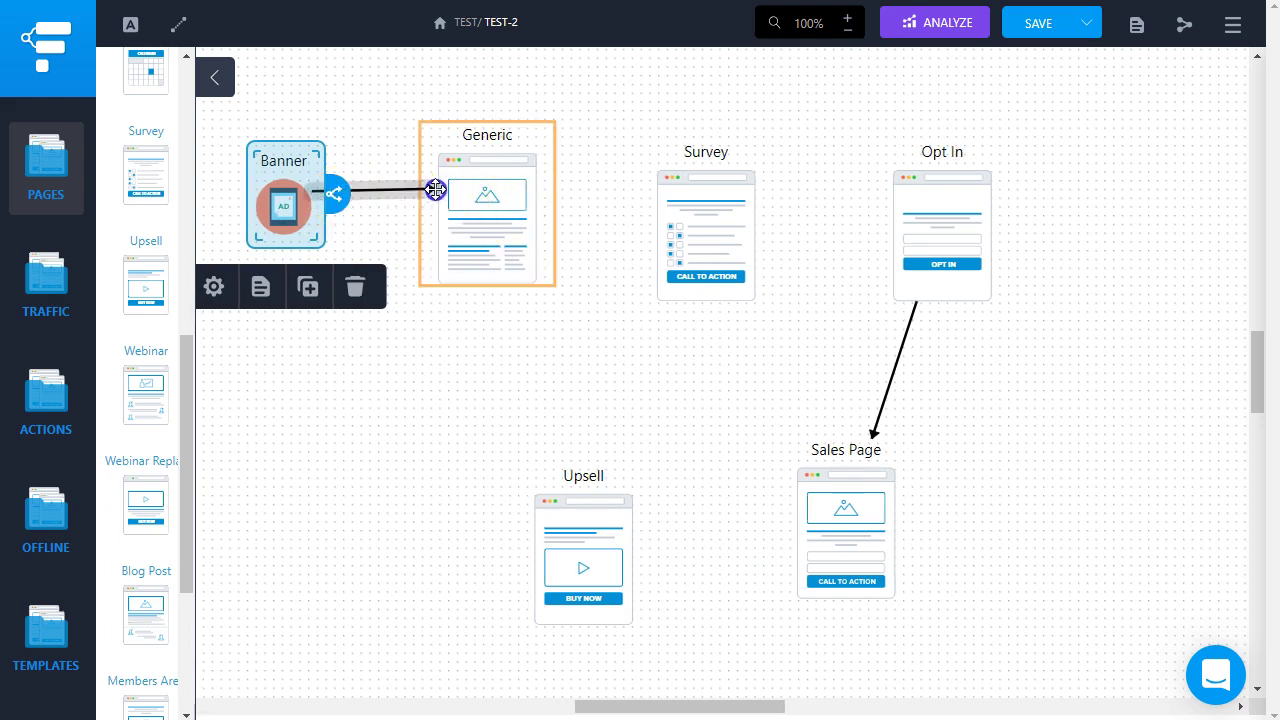
left_click(521, 209)
left_click_drag(585, 207, 666, 200)
left_click(697, 221)
left_click_drag(796, 222, 909, 223)
left_click(871, 514)
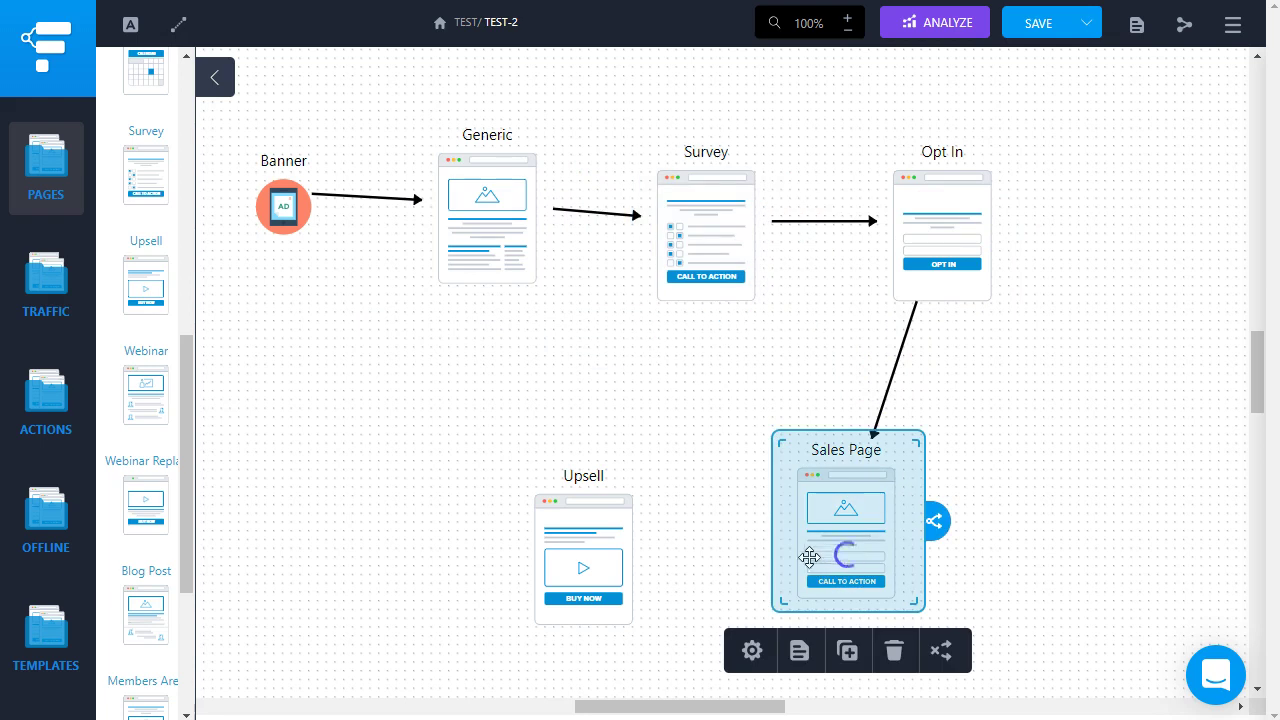
left_click_drag(938, 517, 634, 566)
left_click(405, 553)
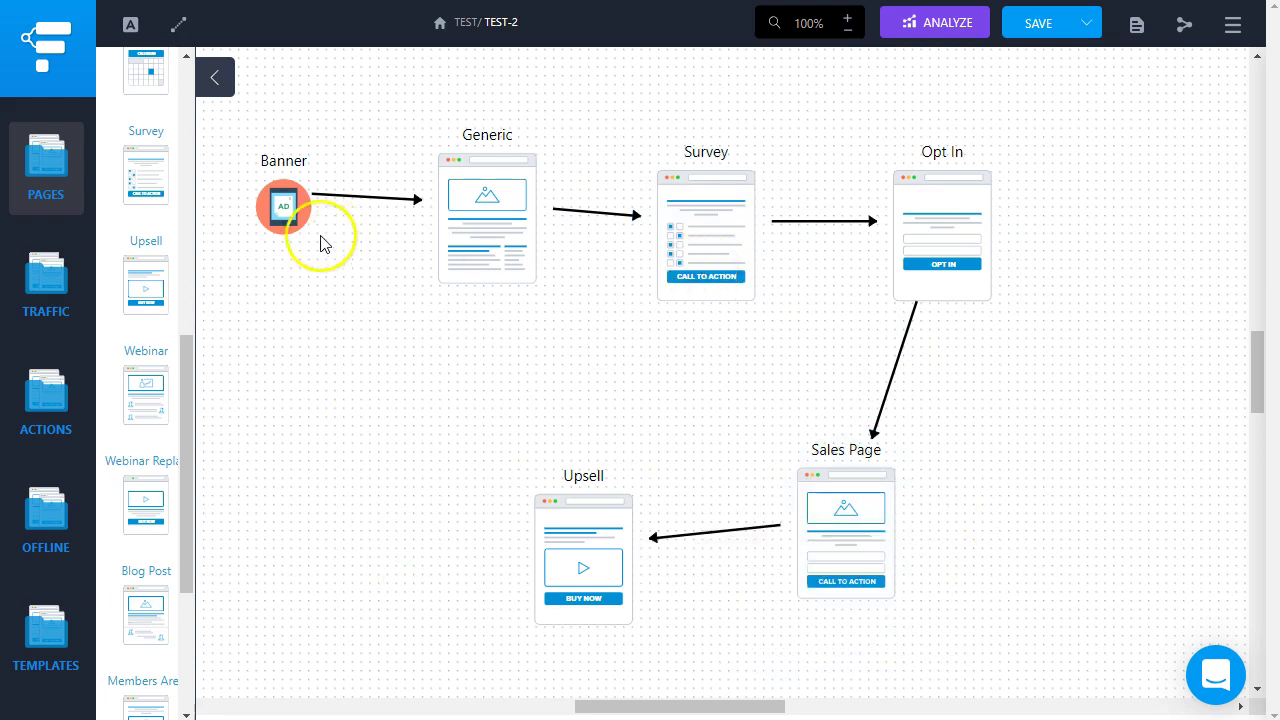
Step: Move the Banner slightly lower and bend its arrow to the Generic page
left_click(288, 206)
left_click_drag(352, 210, 412, 222)
left_click(237, 262)
Step: Examine the Banner's settings, including its UTM tracking fields and URL preview
left_click(288, 217)
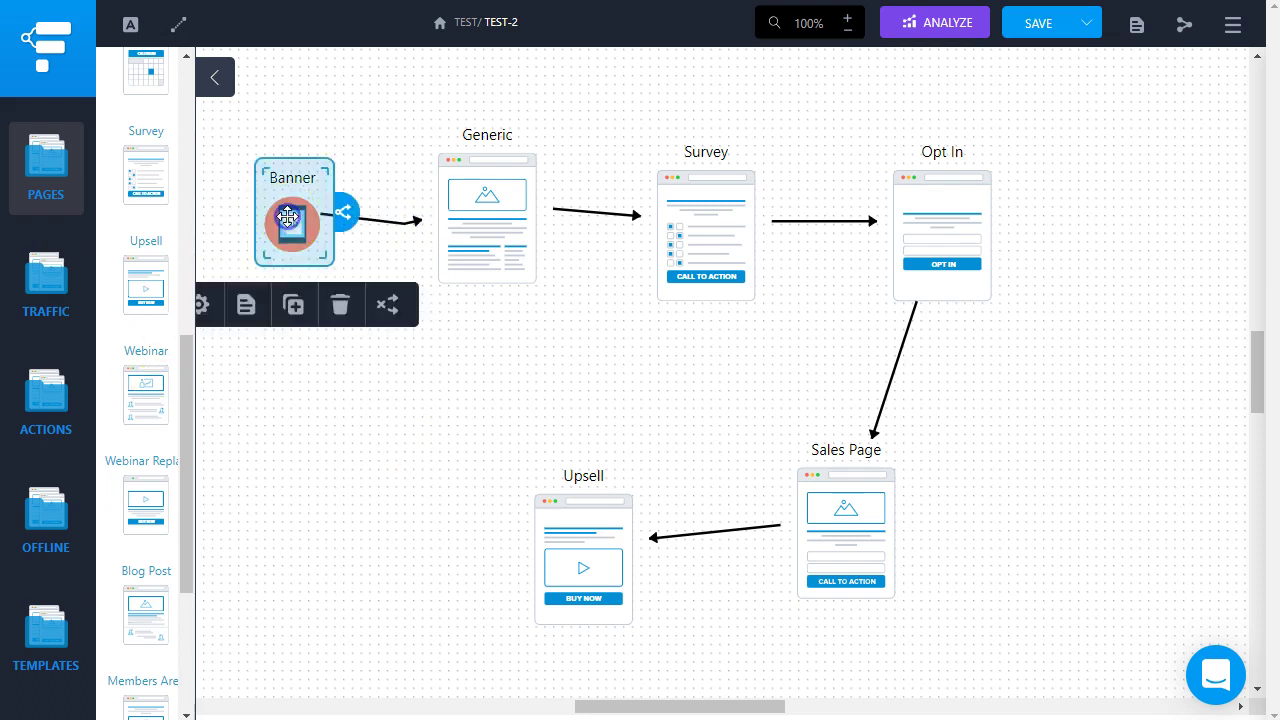
left_click(210, 308)
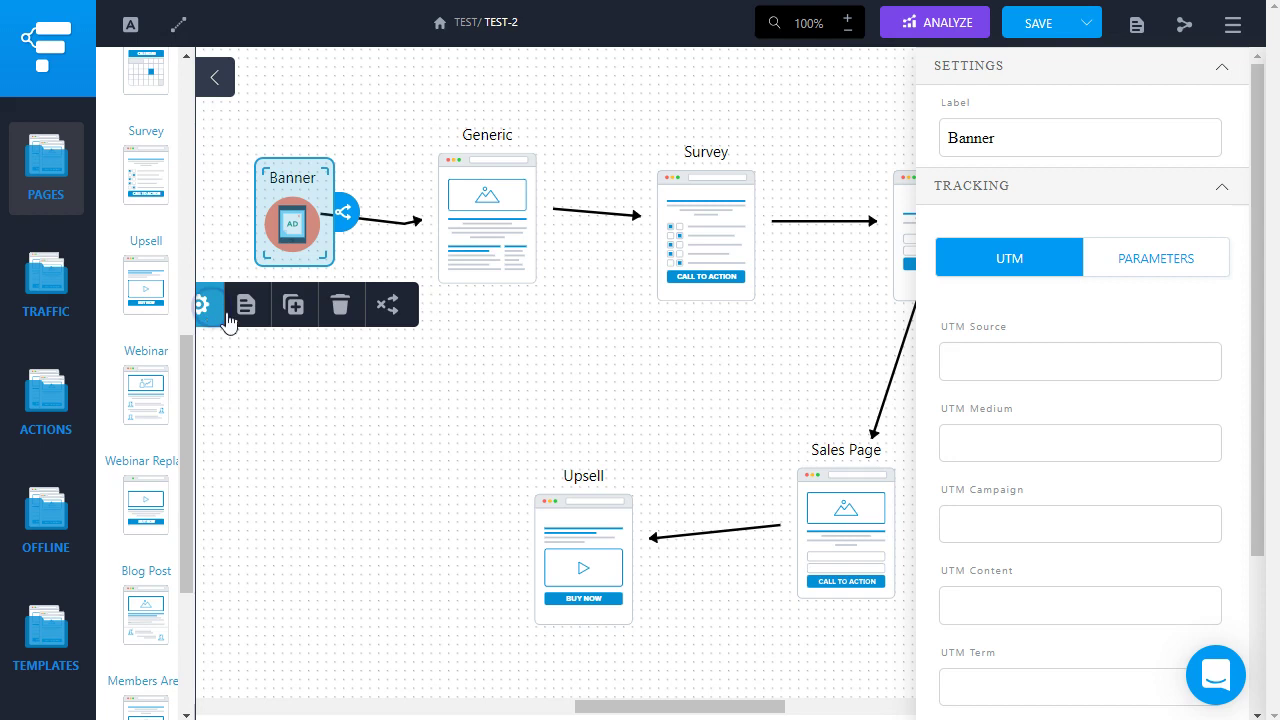
left_click(1010, 260)
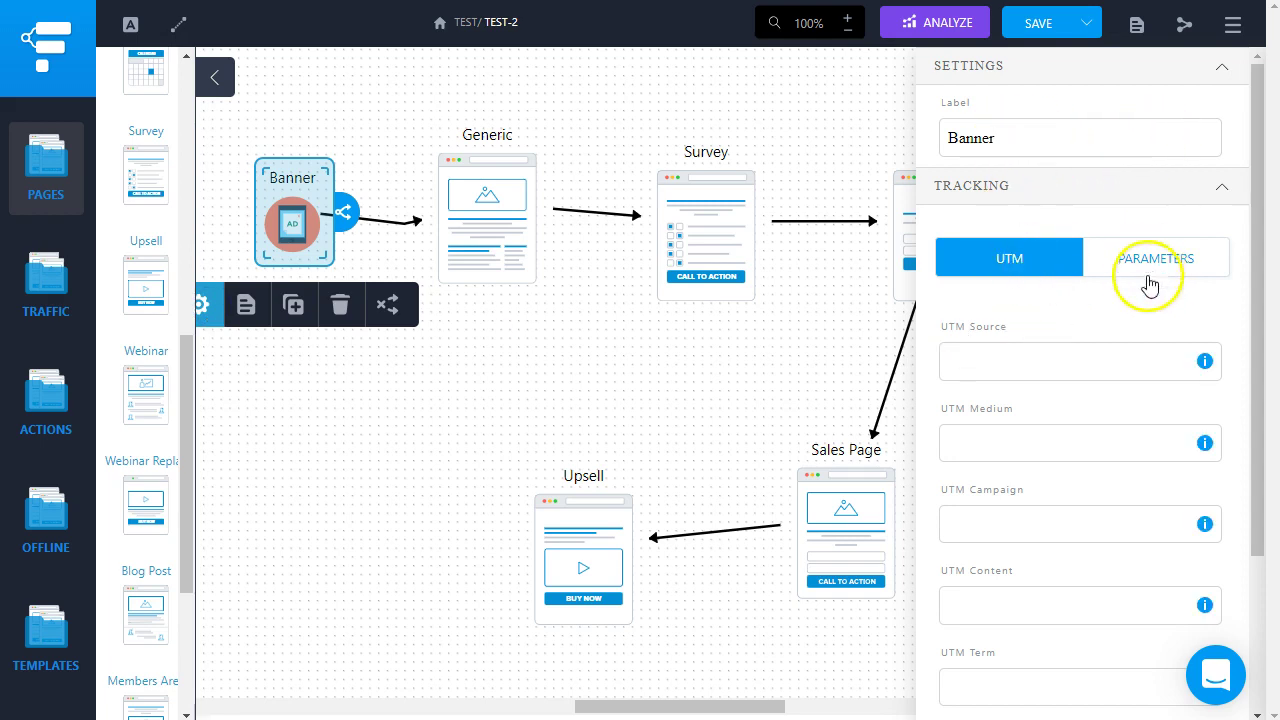
scroll(1077, 371, "down", 2)
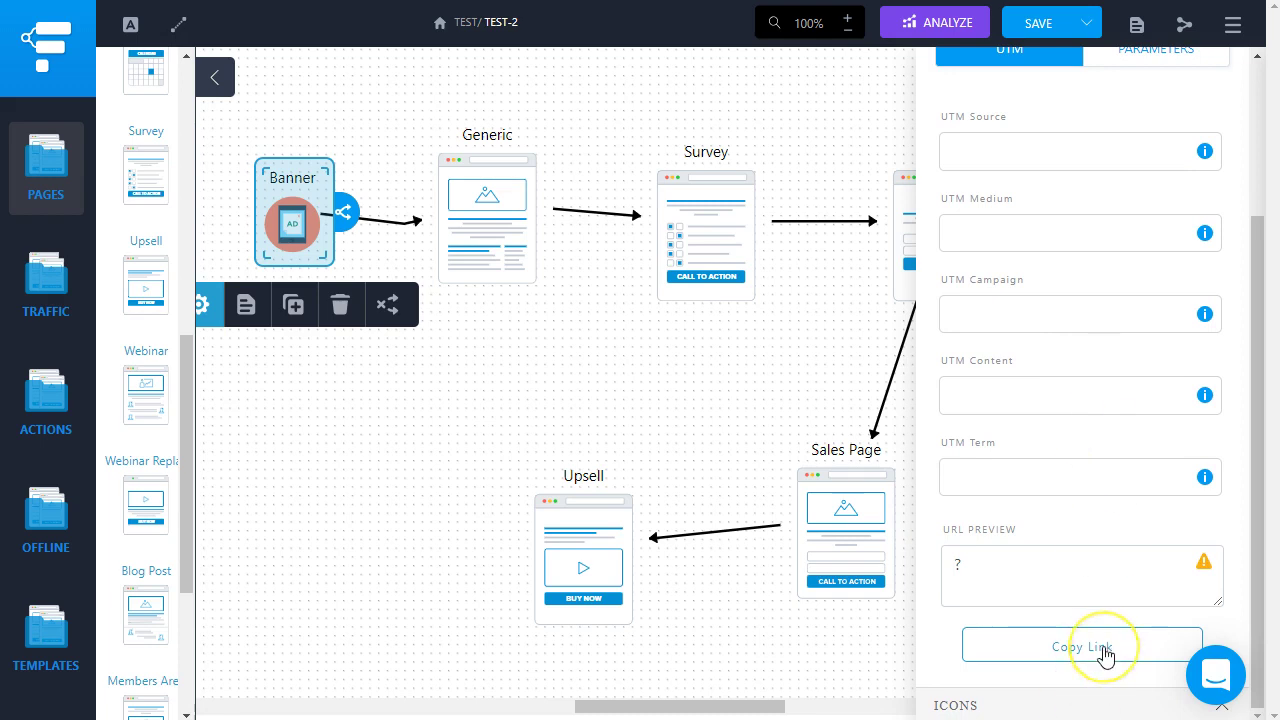
Step: View the Generic page's label, URL, parameters, goals and icons settings, and close them
left_click(516, 214)
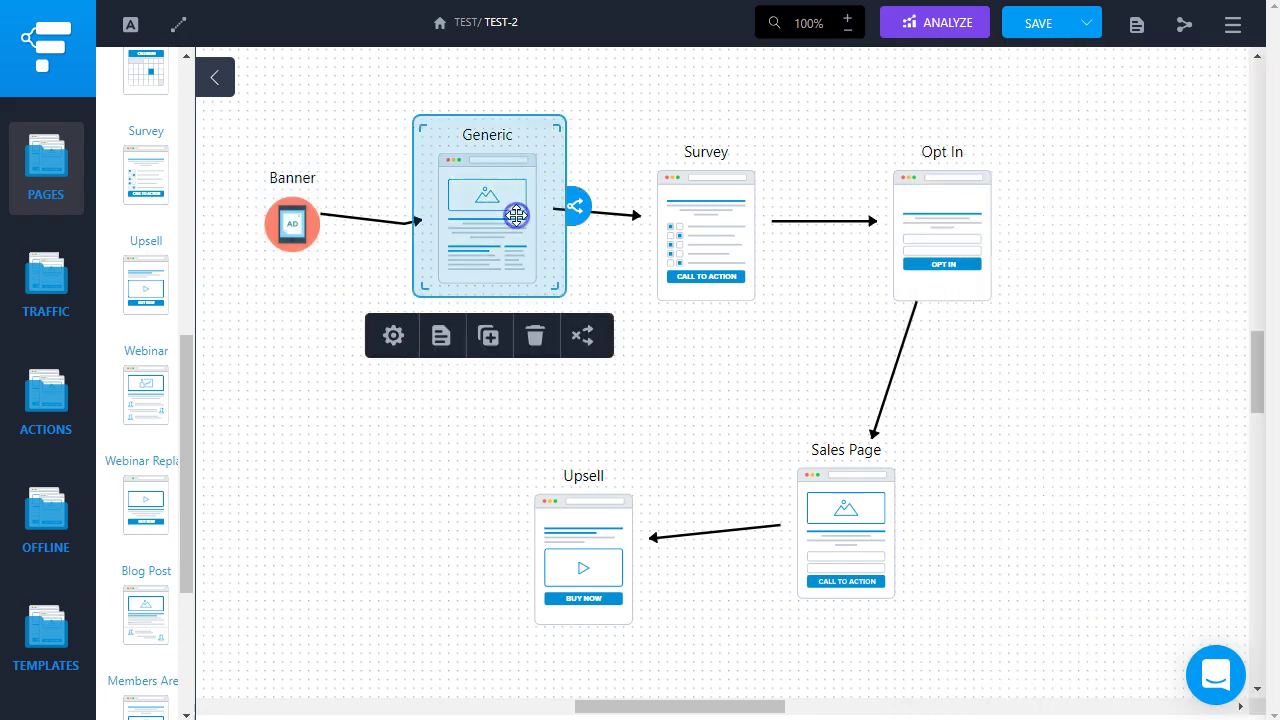
left_click(396, 337)
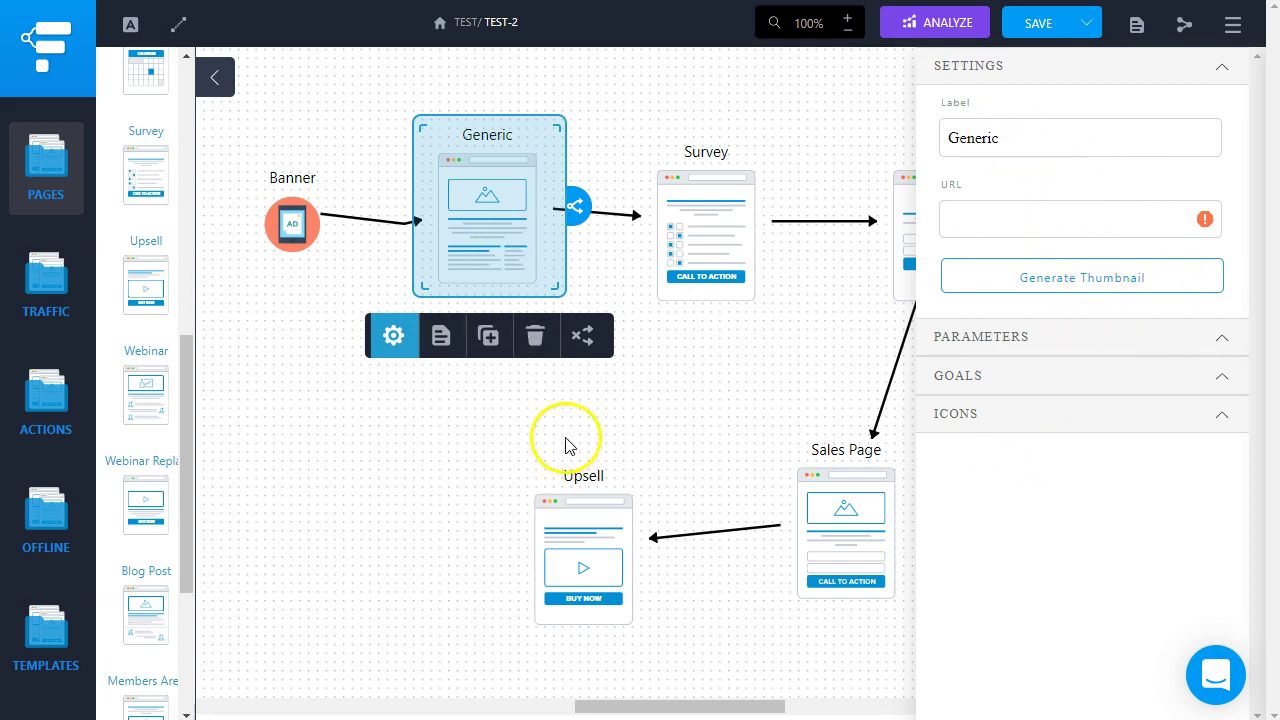
left_click(378, 484)
left_click(491, 223)
left_click(450, 393)
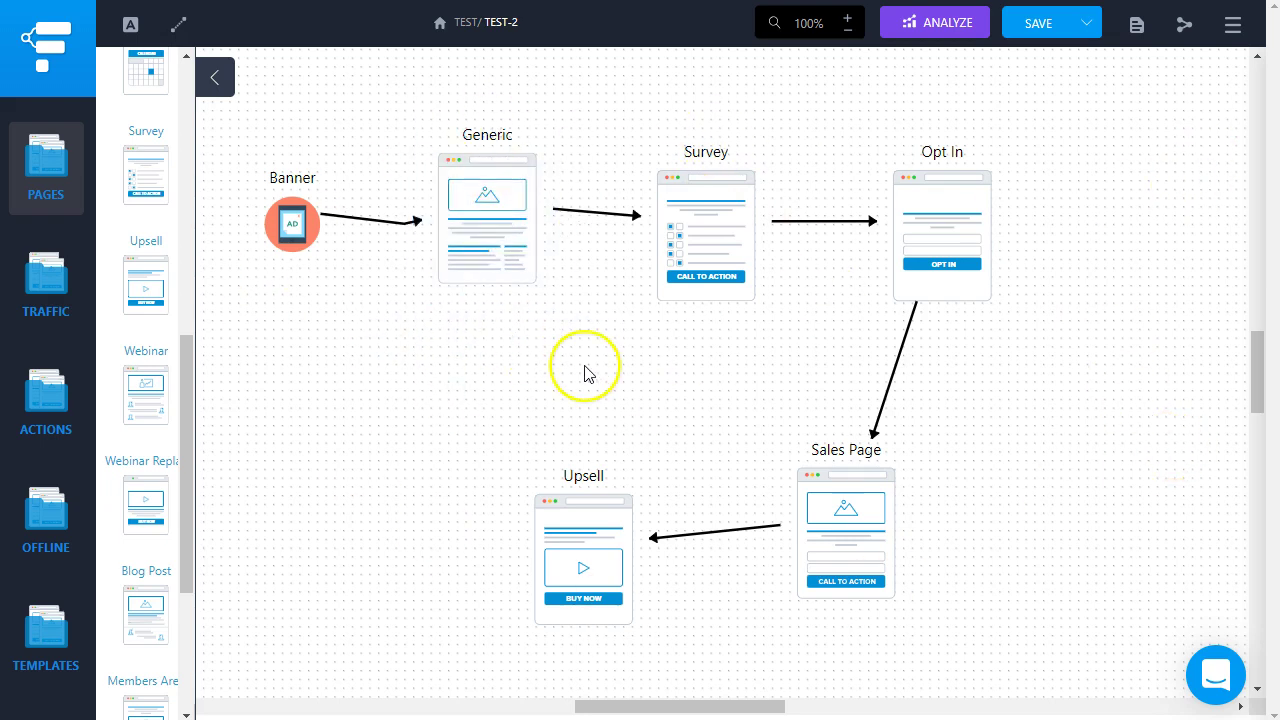
Step: Add a Generic Event action below the Survey and connect it to the Opt In page and the Sales Page
left_click(49, 416)
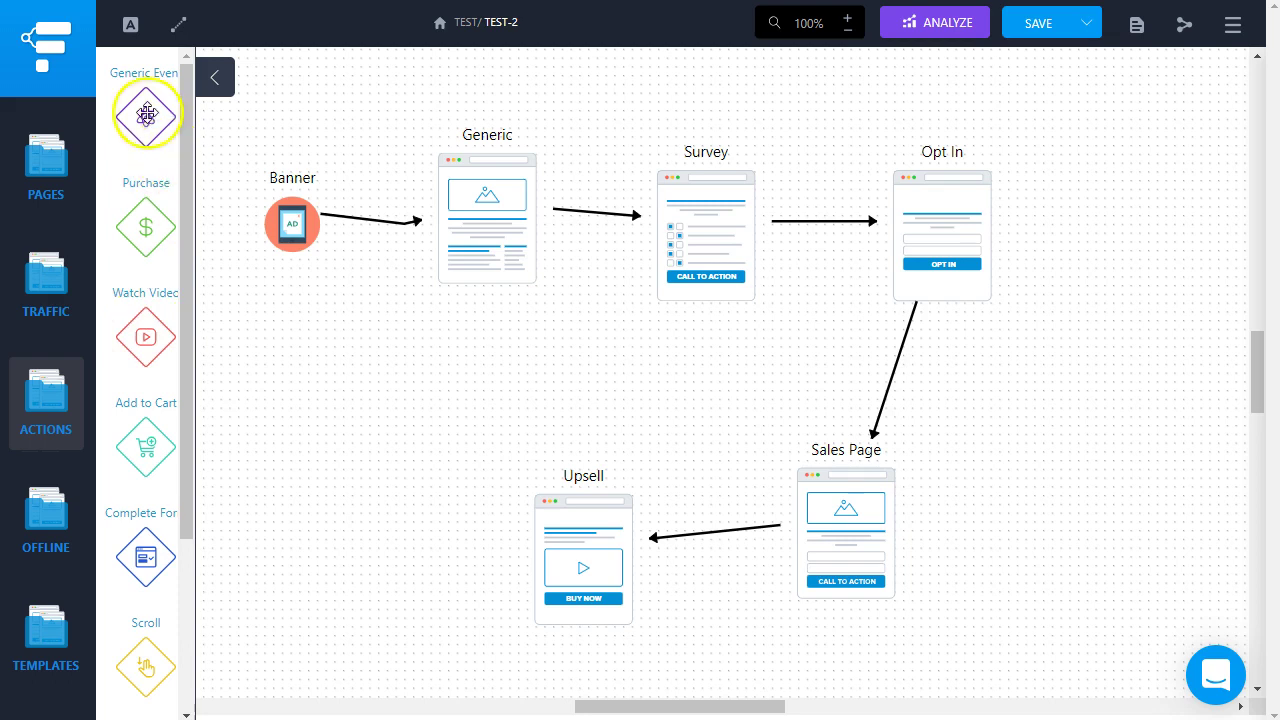
left_click_drag(566, 310, 896, 274)
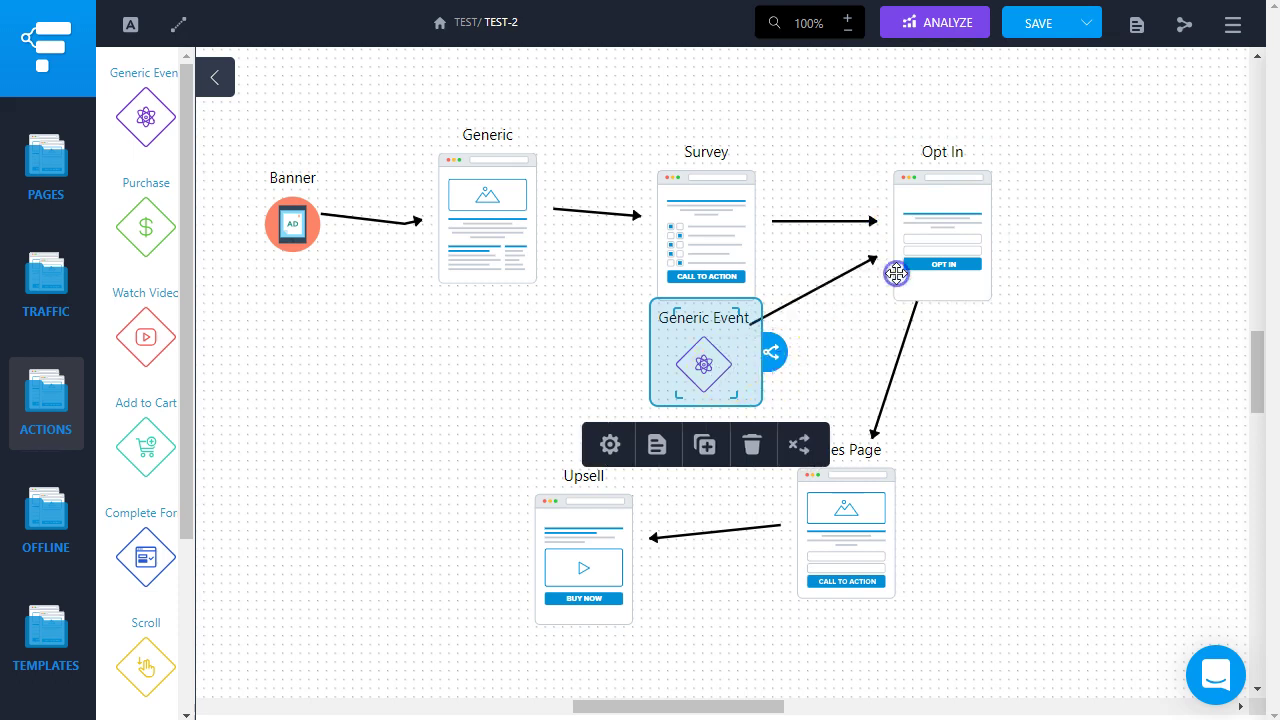
left_click(592, 398)
left_click(700, 364)
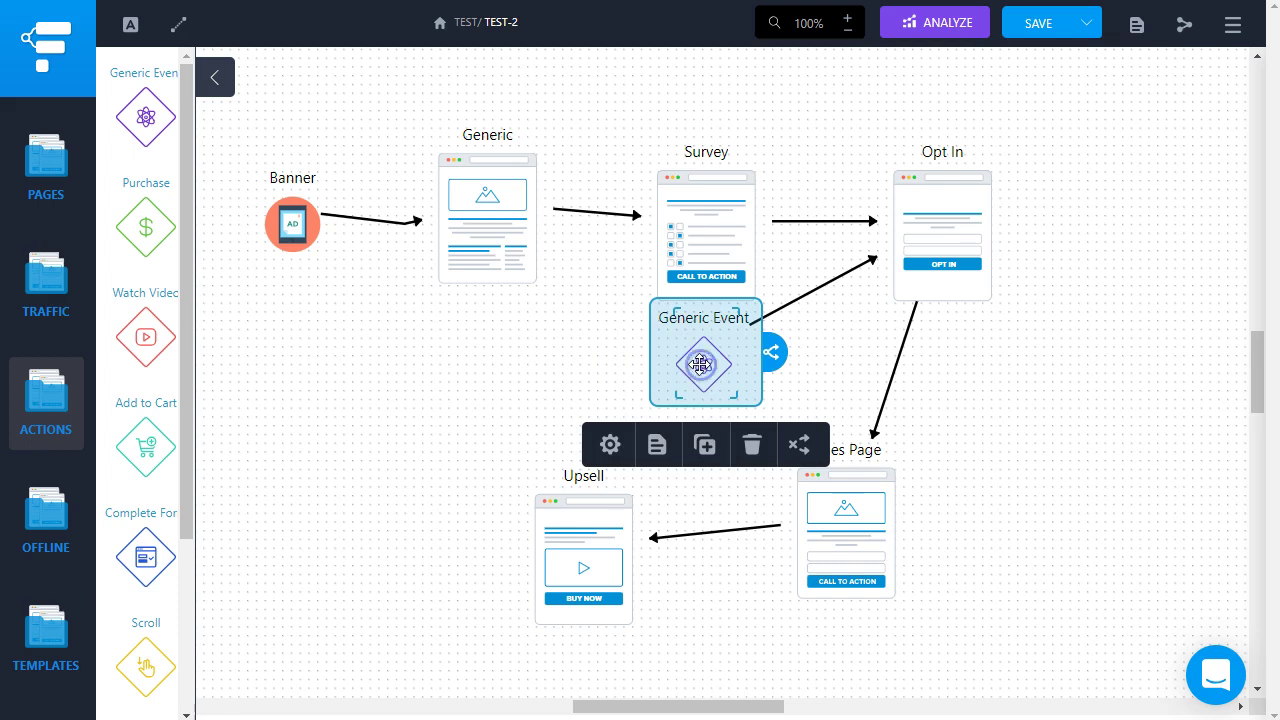
left_click_drag(776, 351, 808, 522)
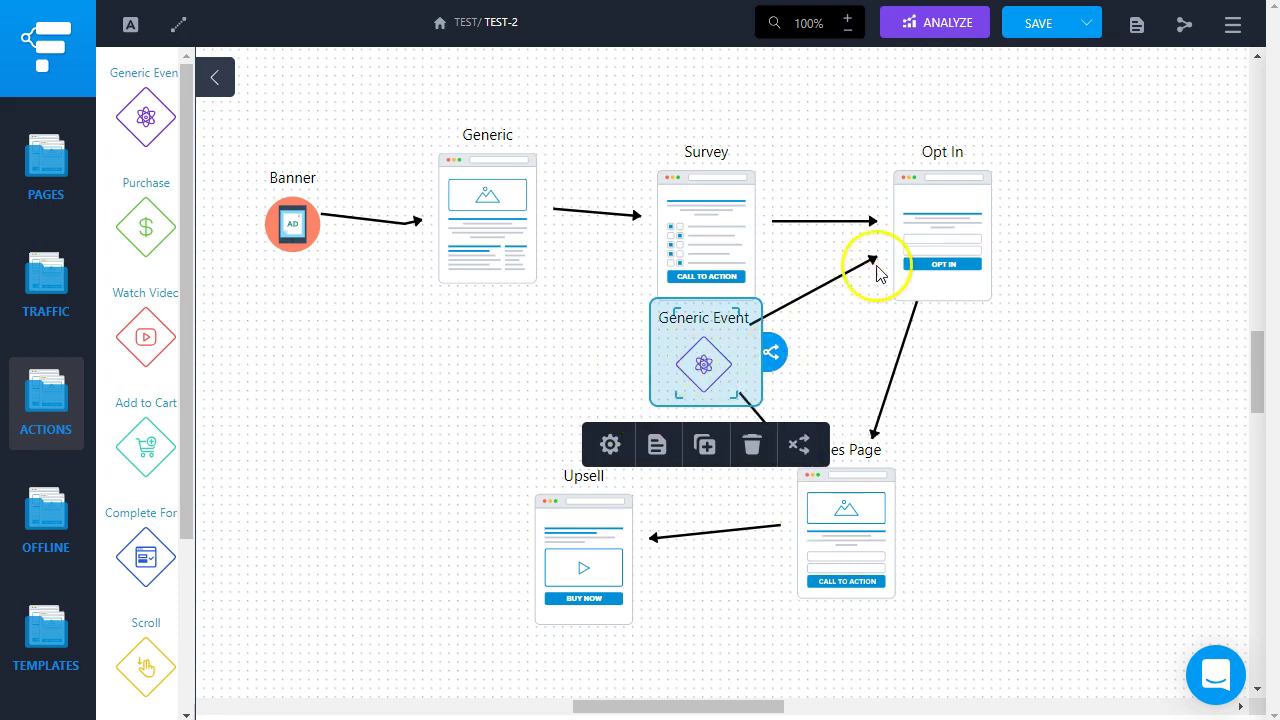
left_click(983, 420)
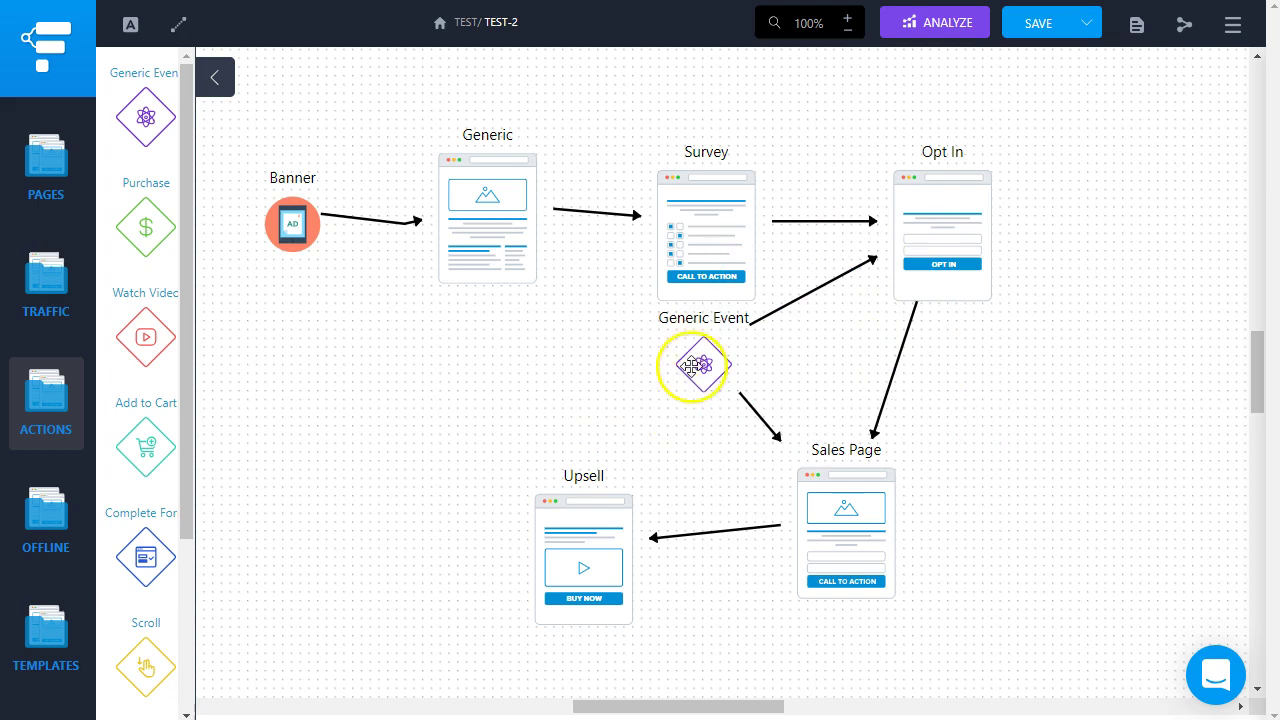
left_click_drag(692, 366, 684, 382)
left_click(466, 420)
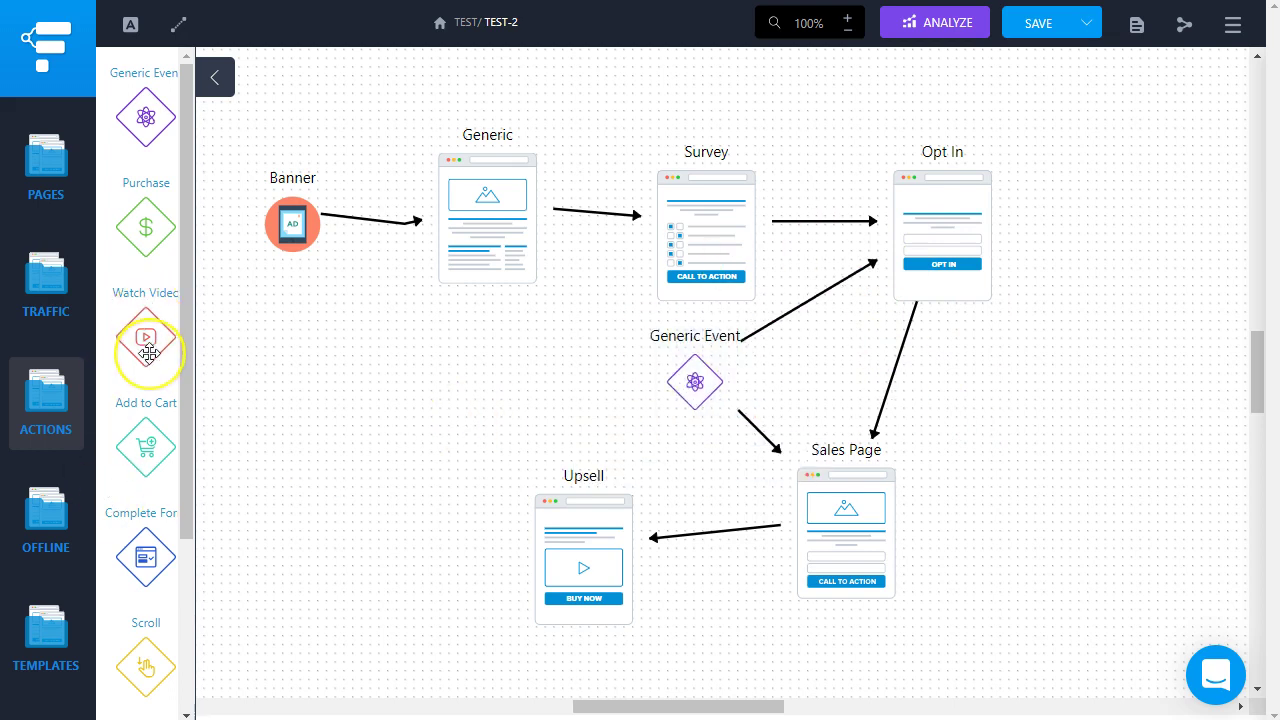
Step: Add a Watch Video action below the Banner and connect it to the Generic and Survey pages
left_click_drag(146, 340, 388, 382)
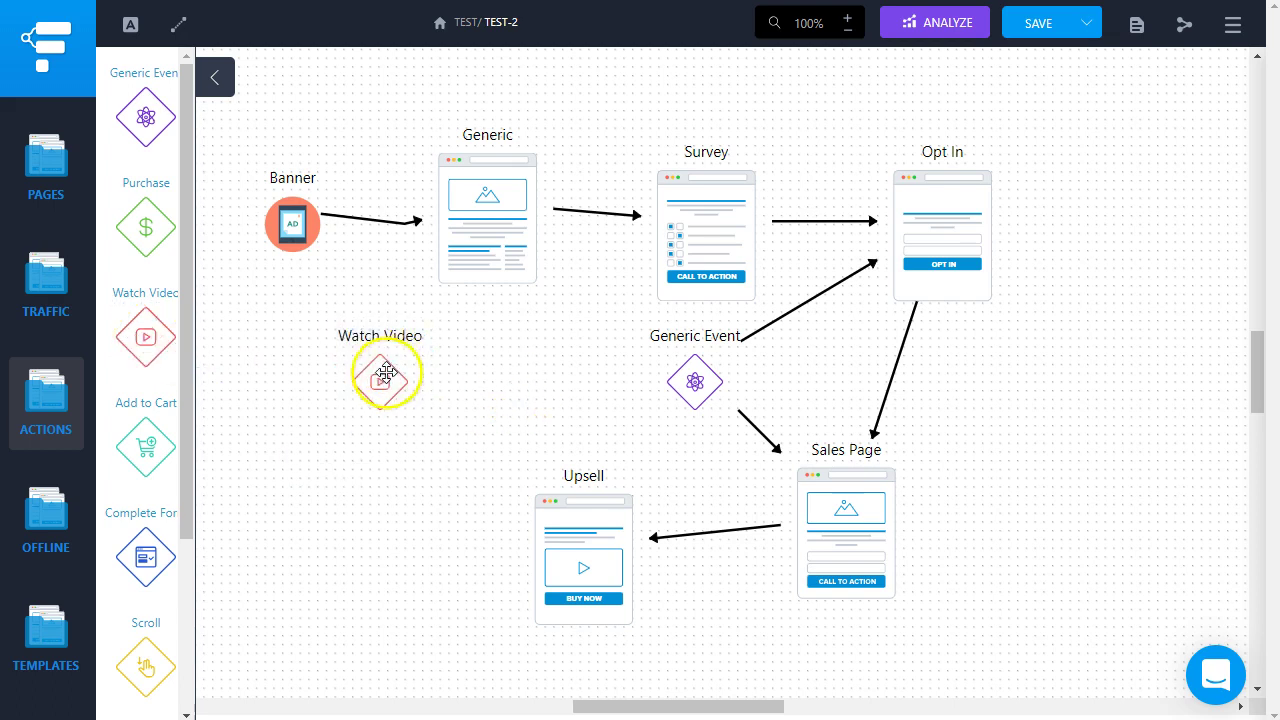
left_click(386, 373)
left_click_drag(482, 278, 486, 264)
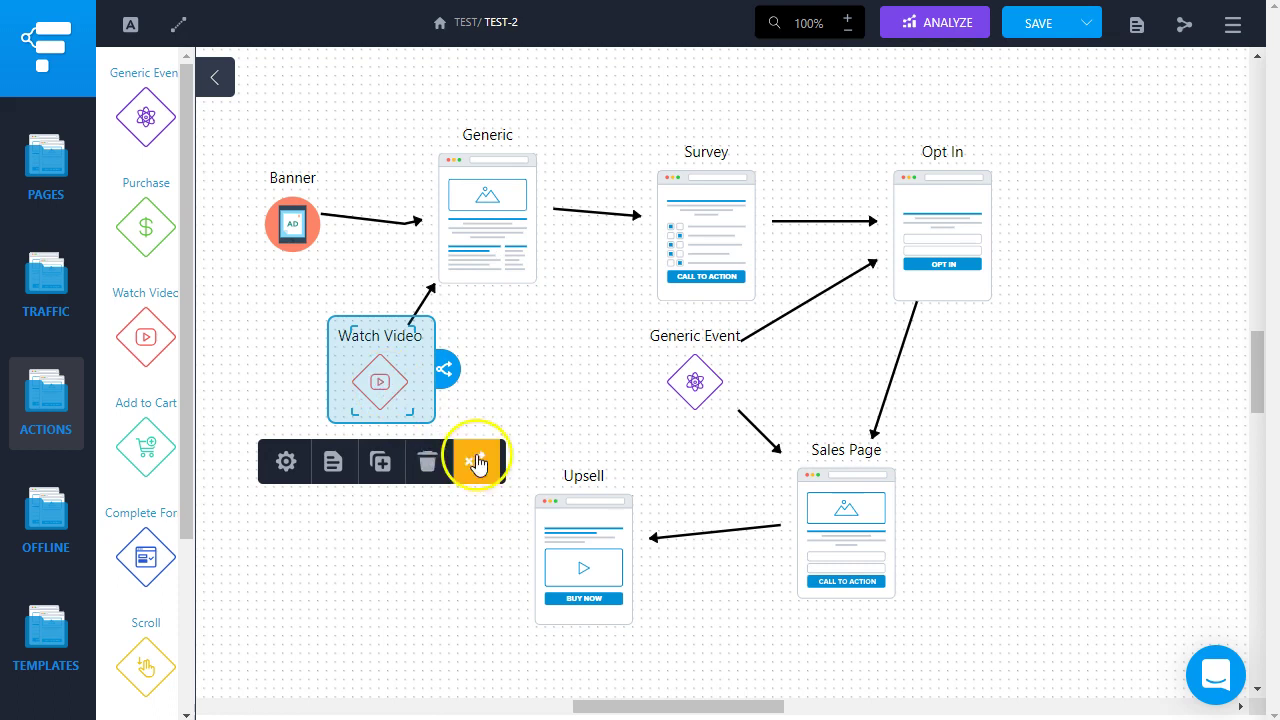
left_click_drag(455, 374, 677, 300)
left_click(363, 612)
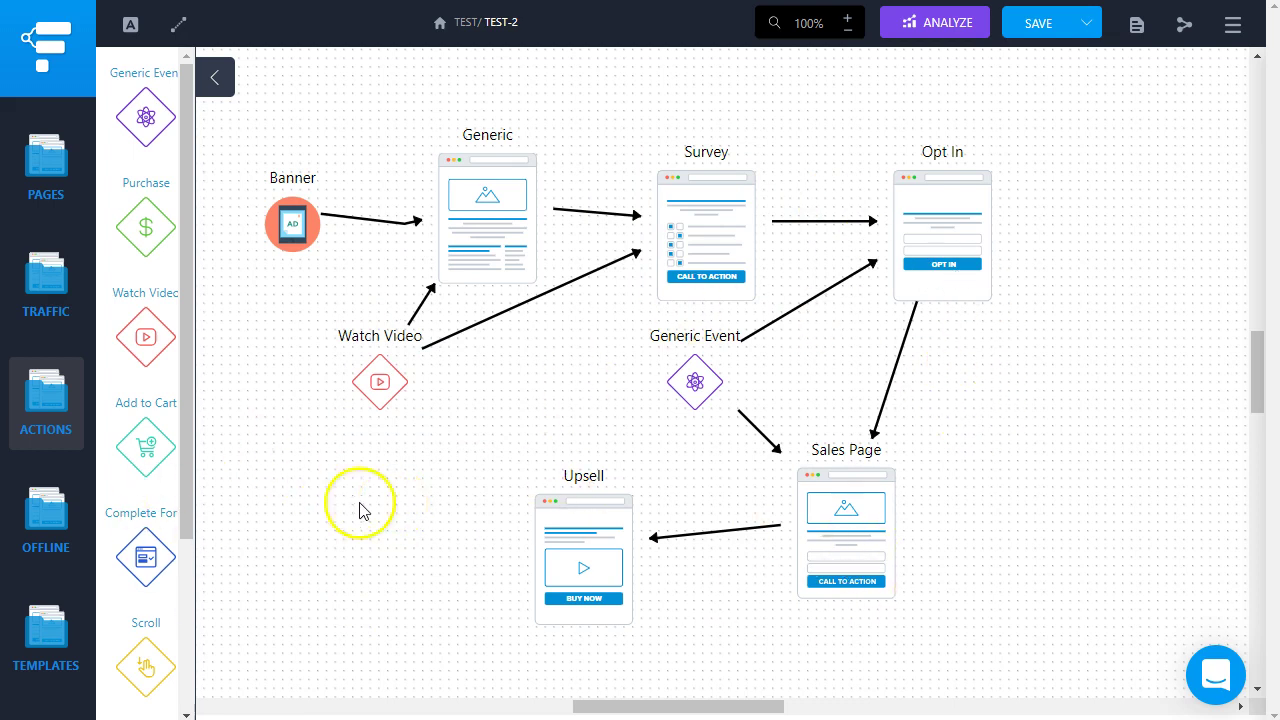
Step: Look through the available traffic, action, offline and template elements
left_click(46, 280)
left_click(46, 413)
left_click(40, 518)
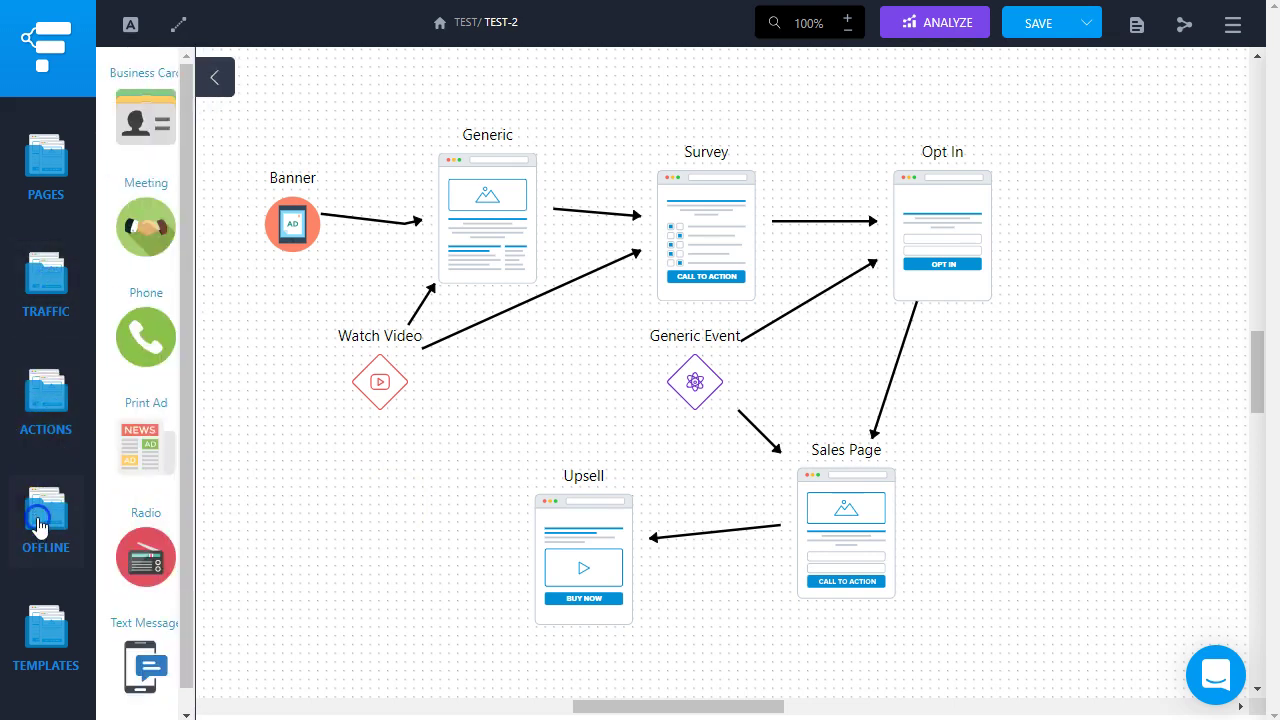
left_click(43, 643)
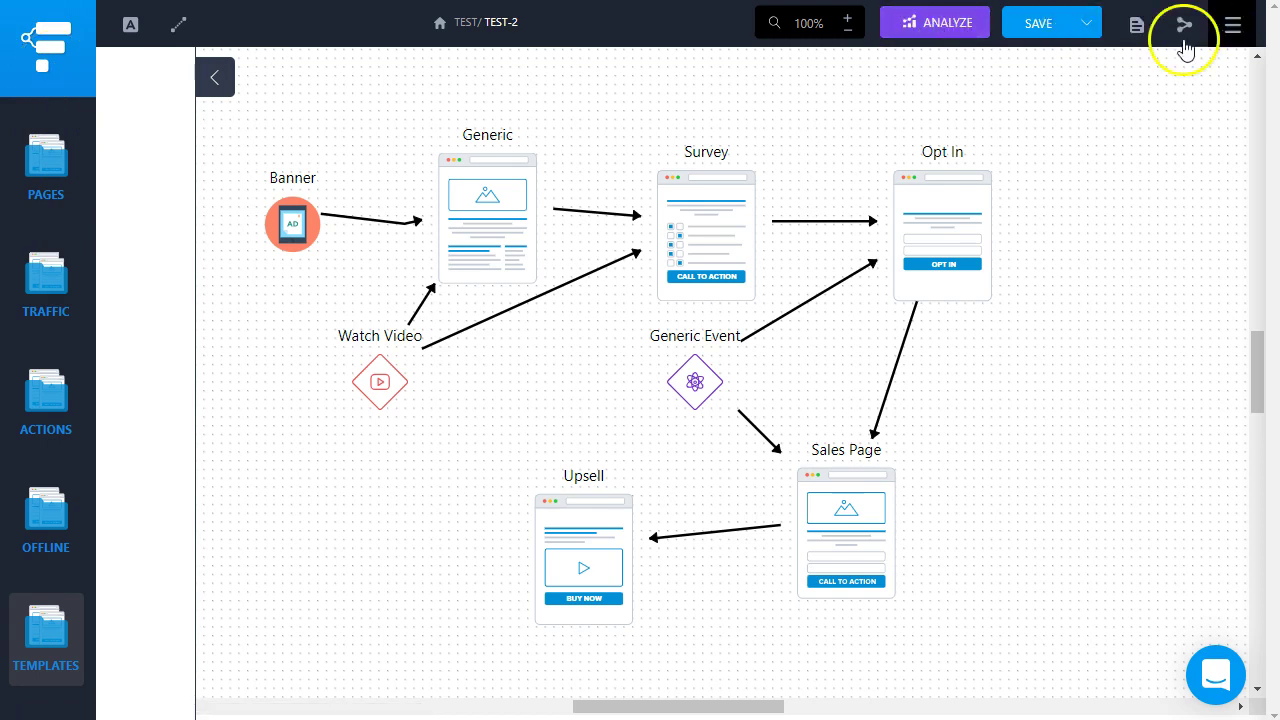
Step: View the canvas grid display options and close them
left_click(1232, 28)
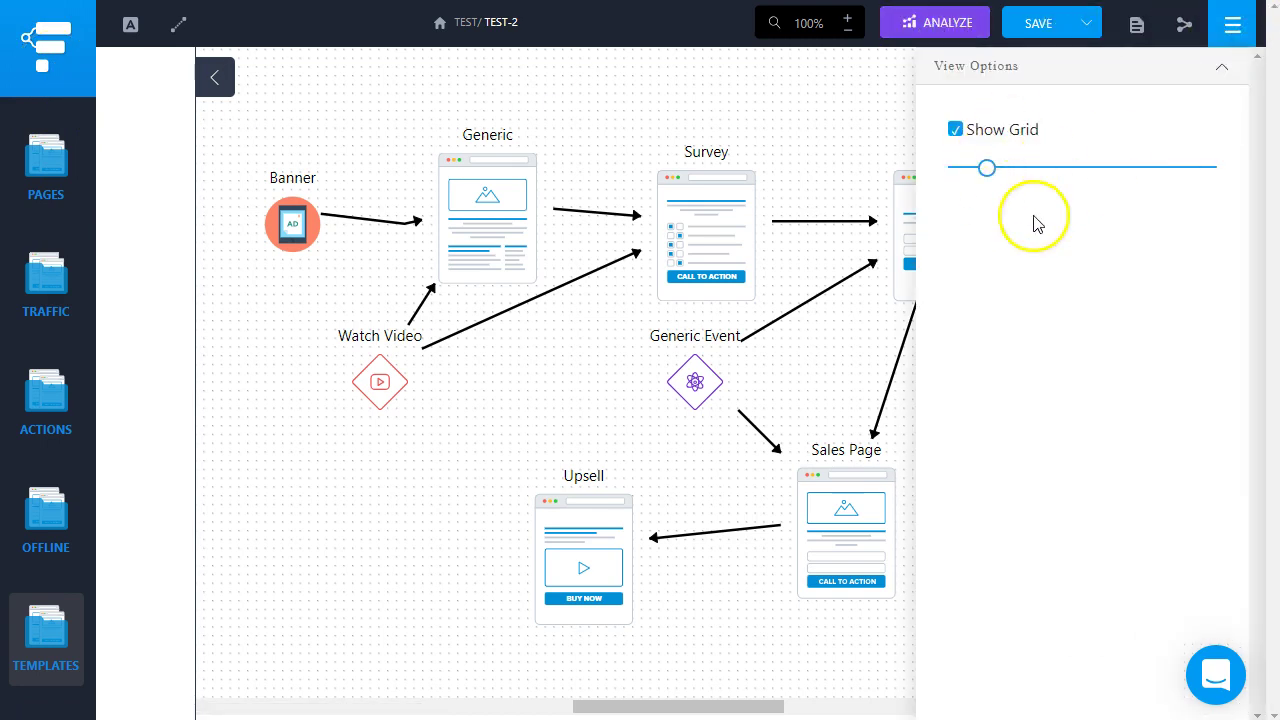
left_click(1228, 30)
left_click(502, 390)
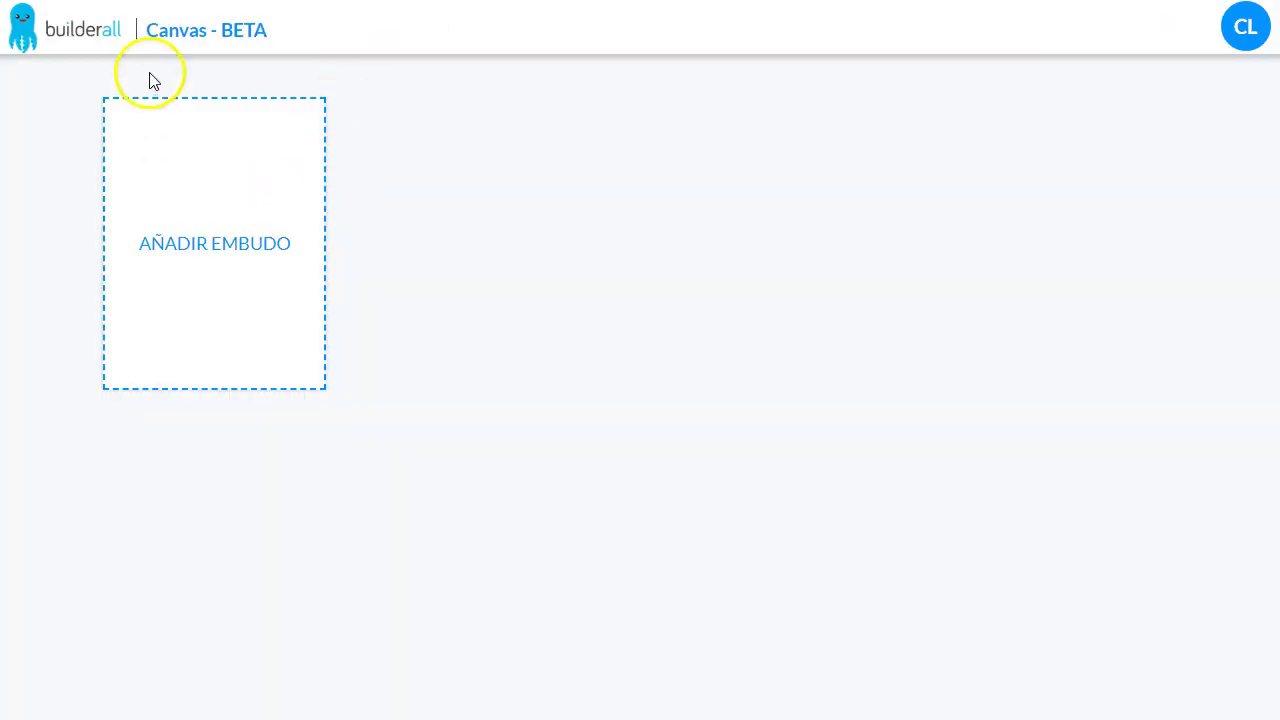
Step: Create a new funnel titled "test" with the description left empty
left_click(196, 245)
left_click(373, 331)
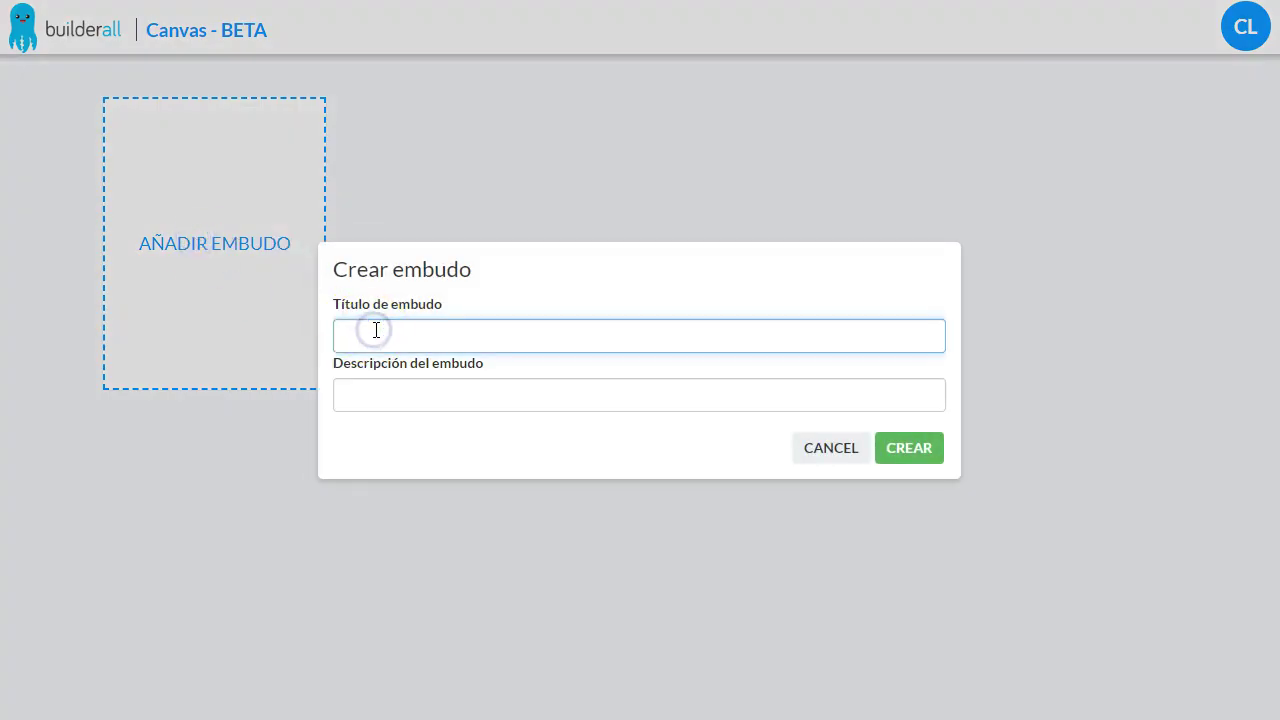
left_click(399, 400)
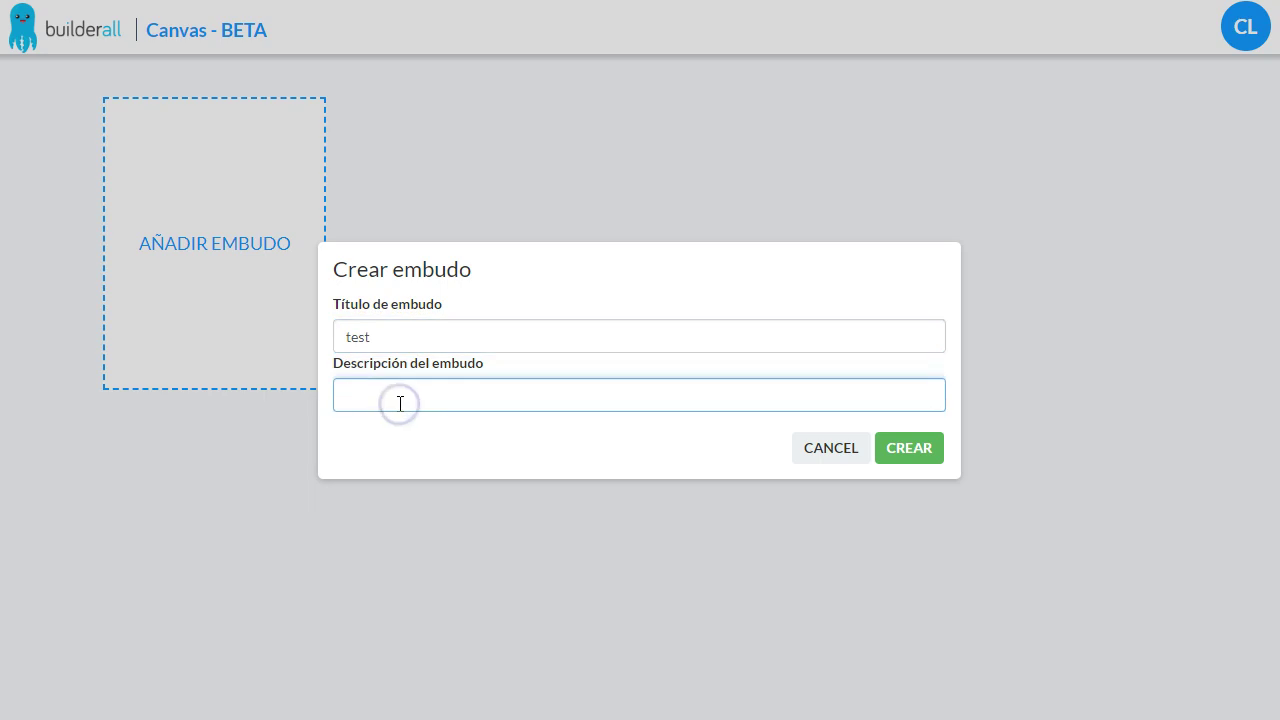
left_click(890, 452)
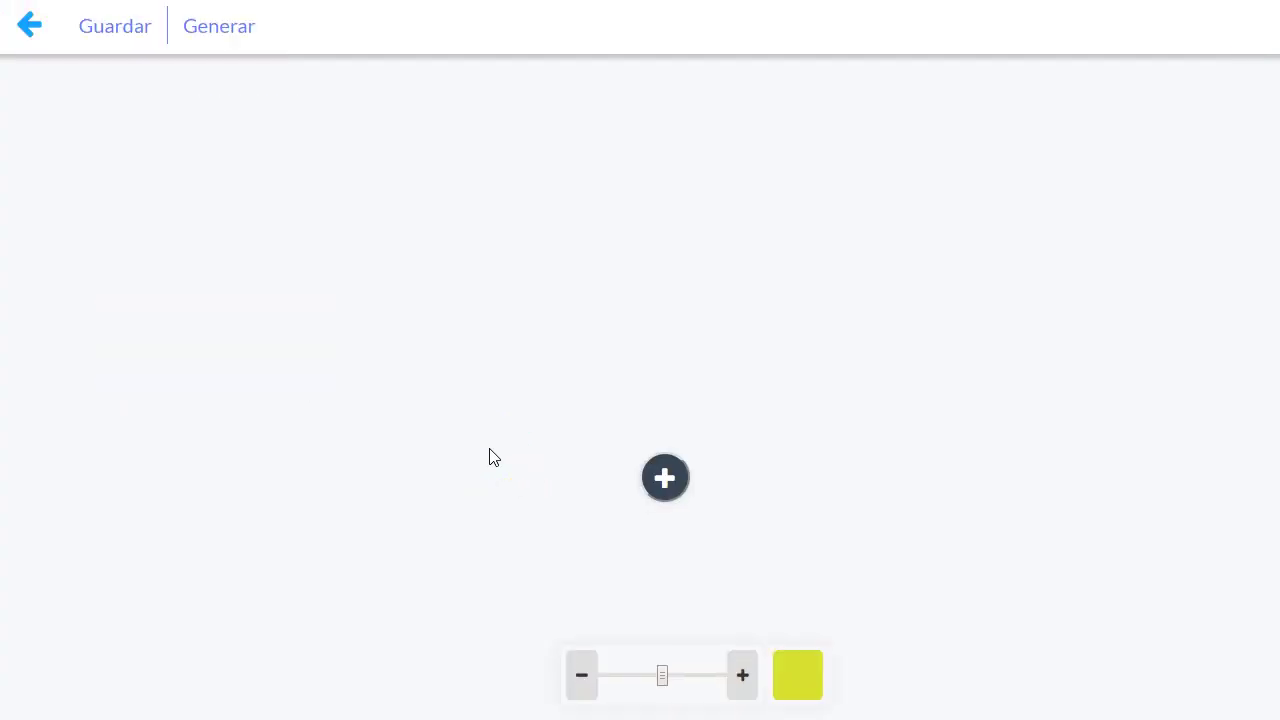
Step: Browse the available page types and add an Ask Page to the empty funnel canvas
scroll(620, 287, "down", 2)
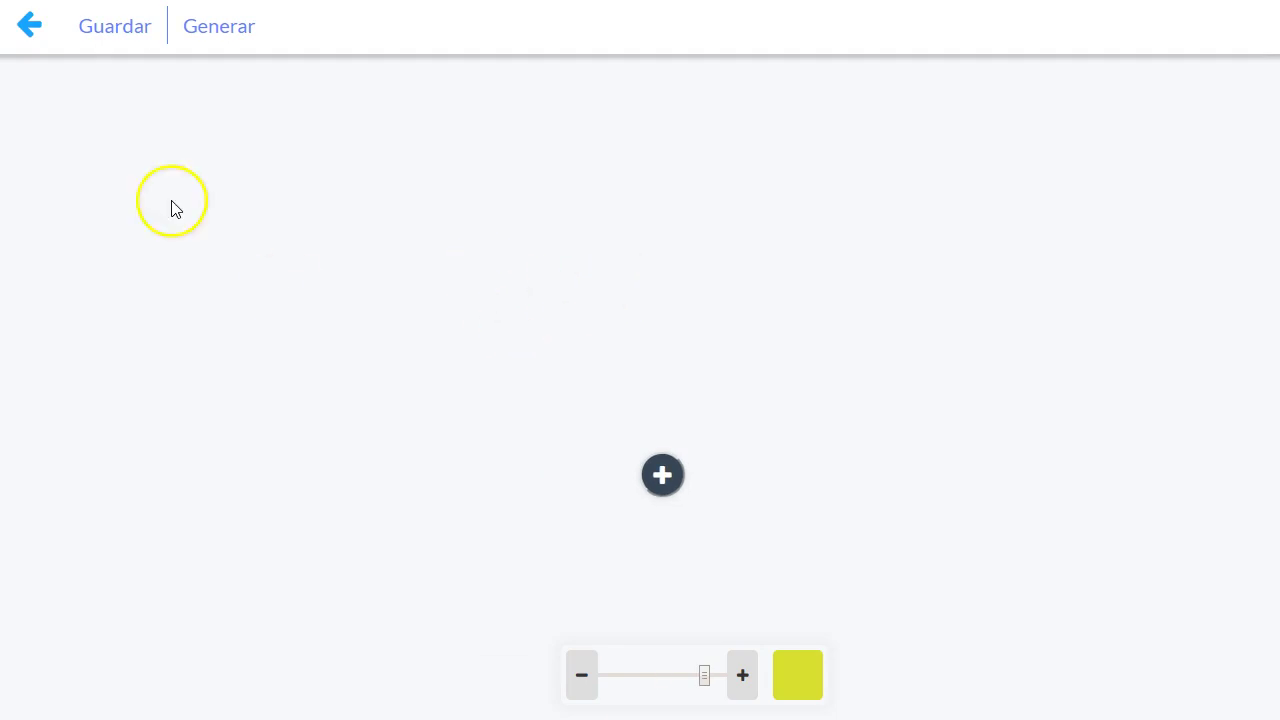
left_click(662, 478)
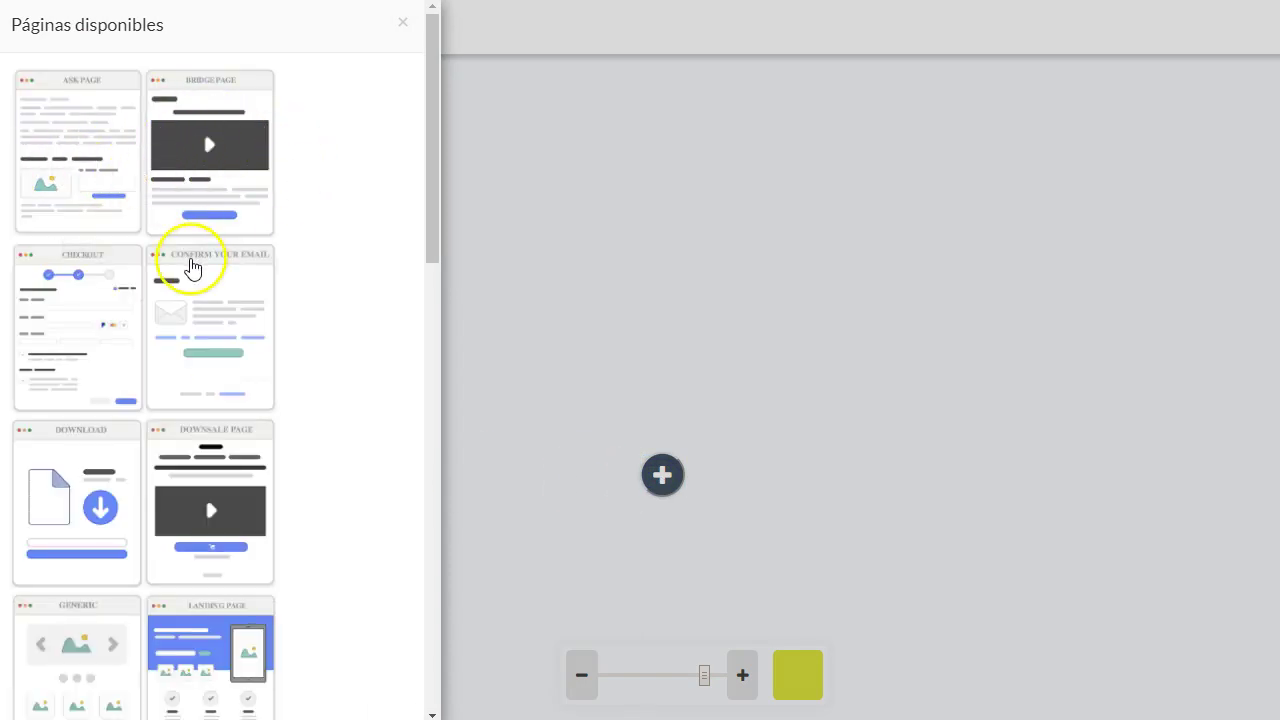
scroll(120, 380, "down", 5)
scroll(118, 383, "down", 7)
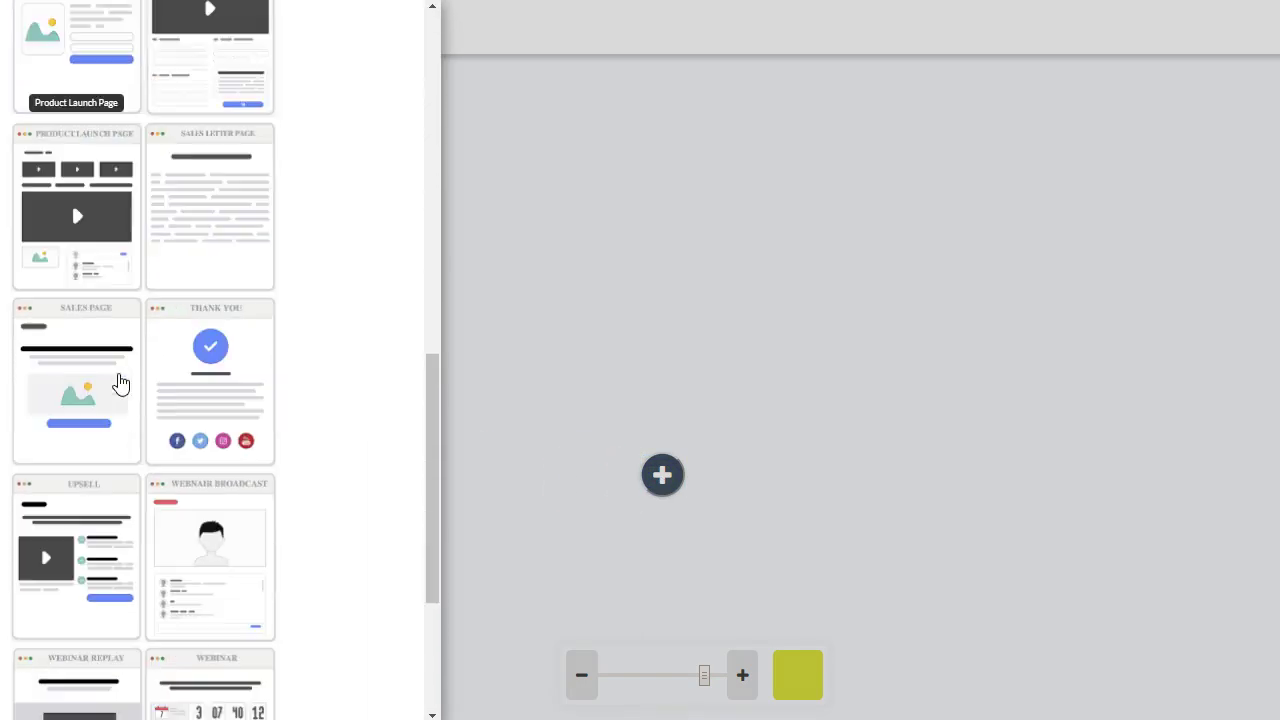
scroll(118, 383, "up", 5)
scroll(118, 383, "up", 10)
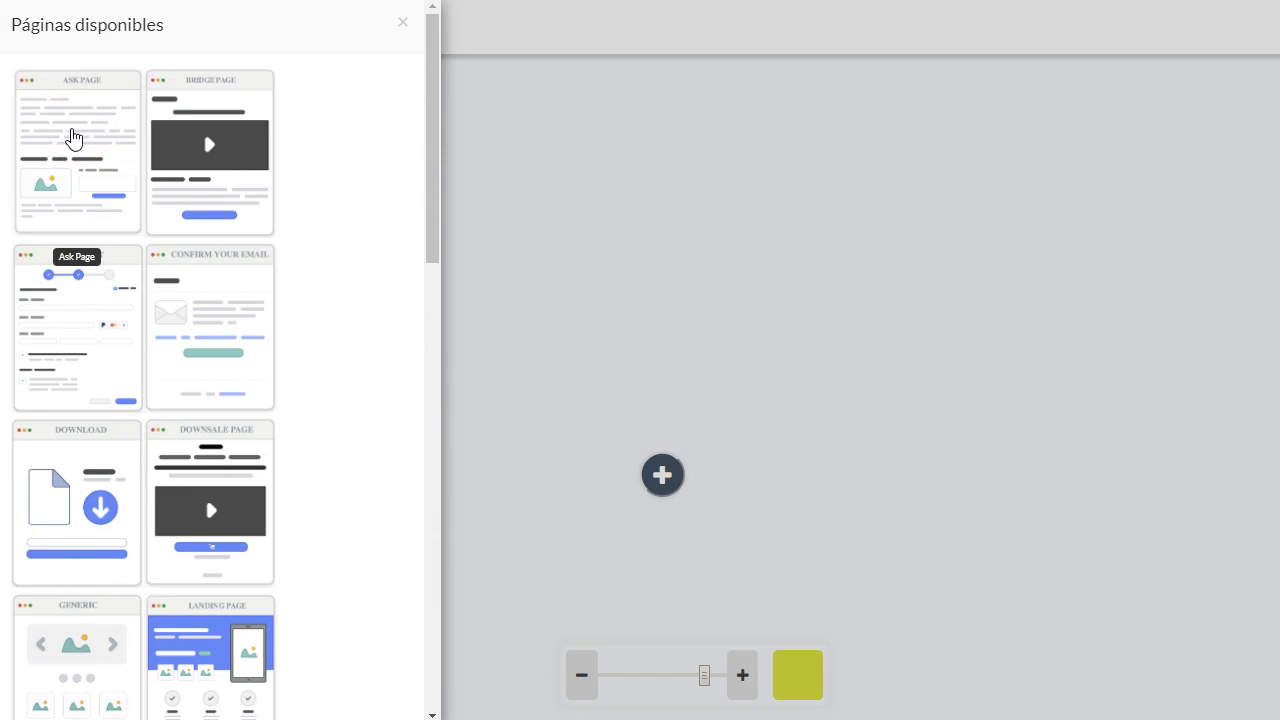
mouse_move(80, 118)
left_mouse_down()
mouse_move(708, 226)
mouse_move(54, 134)
left_mouse_up()
mouse_move(172, 180)
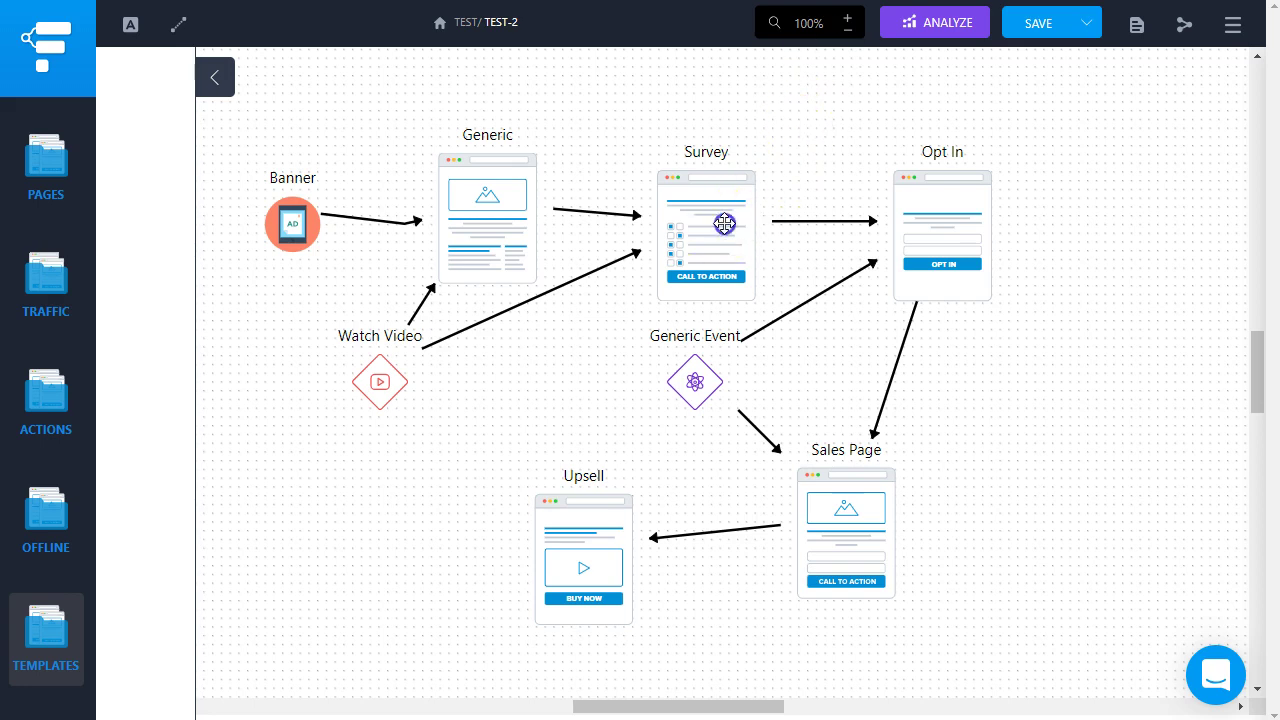
Step: Switch to the Funnelytics map and examine the Survey page's settings, including its URL, goal and icon options
left_click(725, 224)
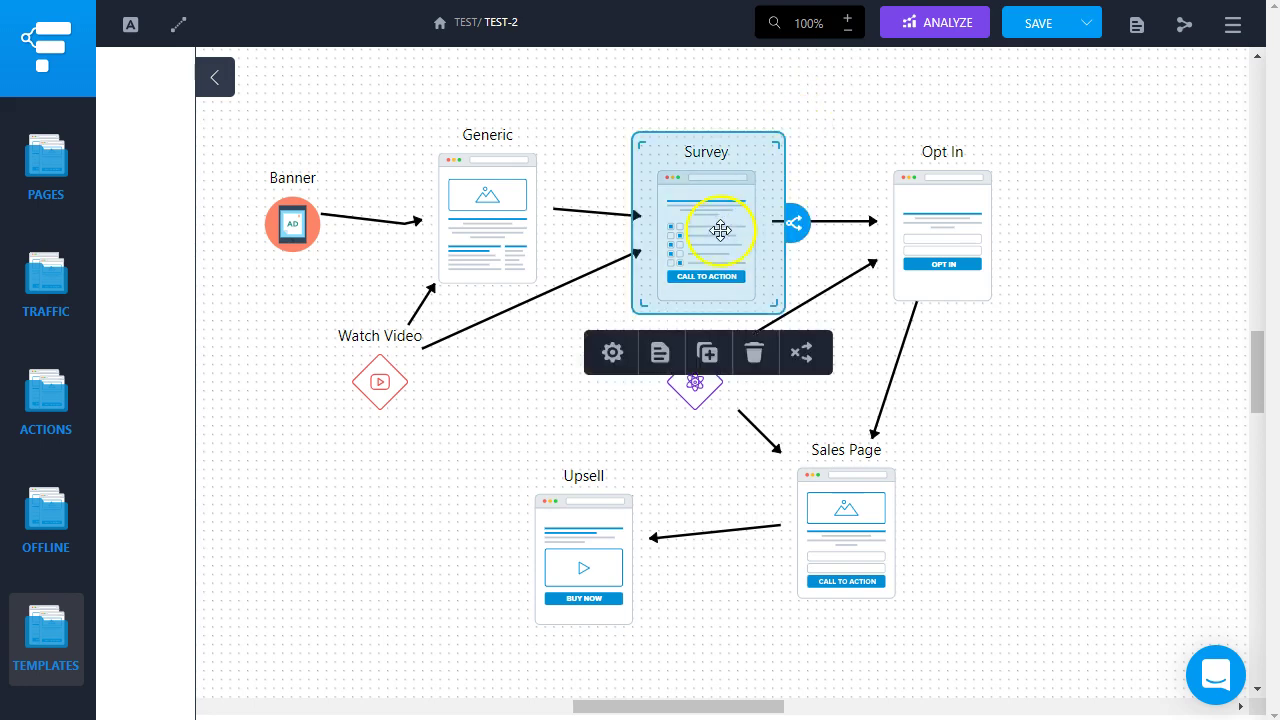
left_click(612, 352)
left_click(1012, 220)
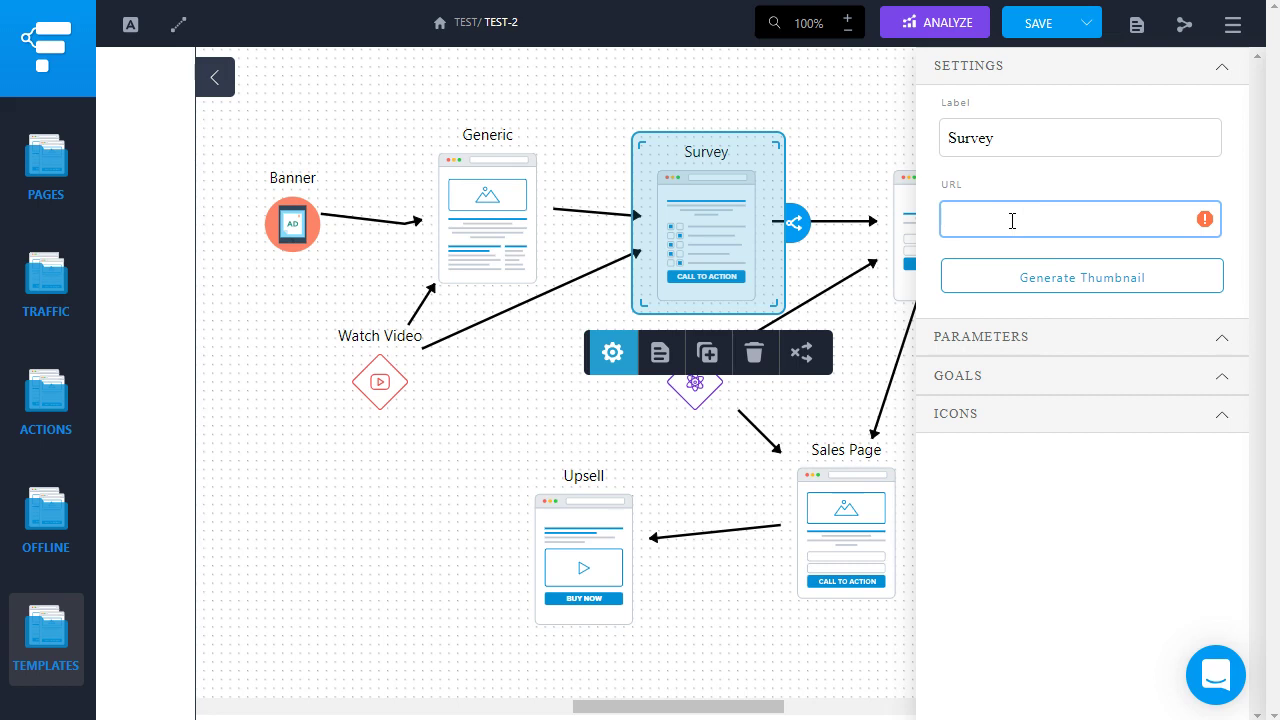
left_click(1064, 373)
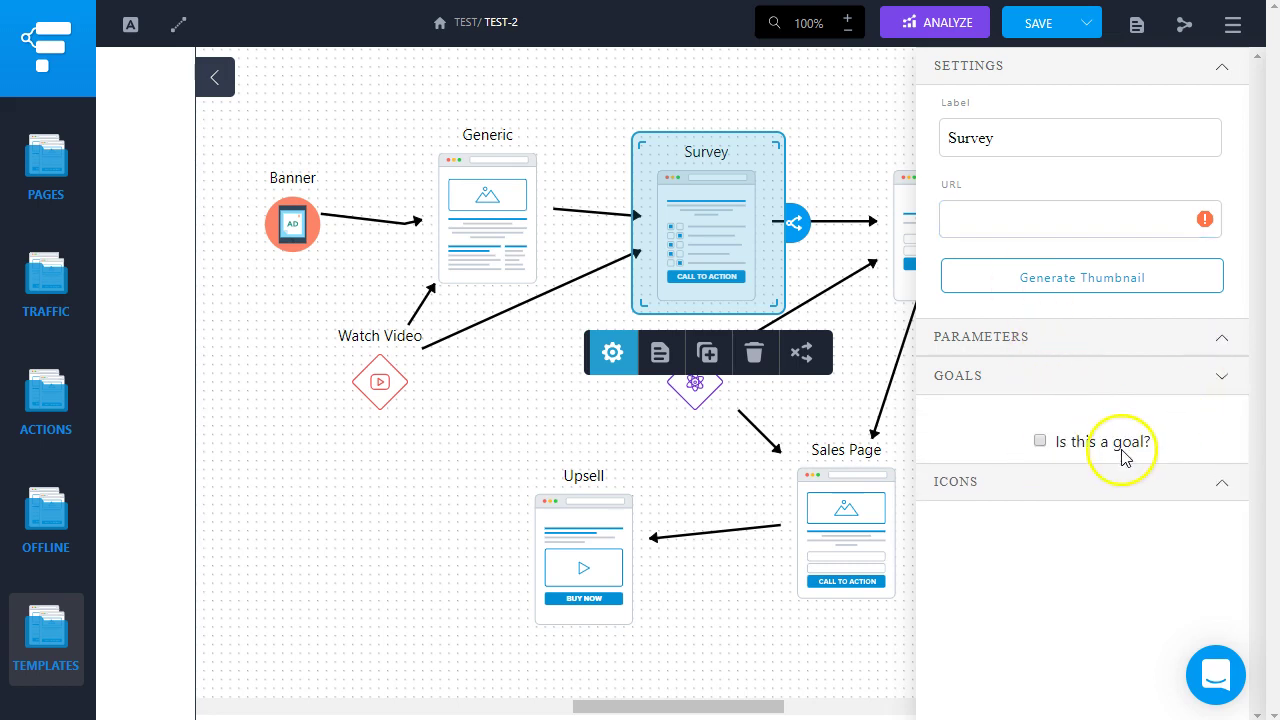
left_click(1114, 486)
scroll(1094, 583, "down", 1)
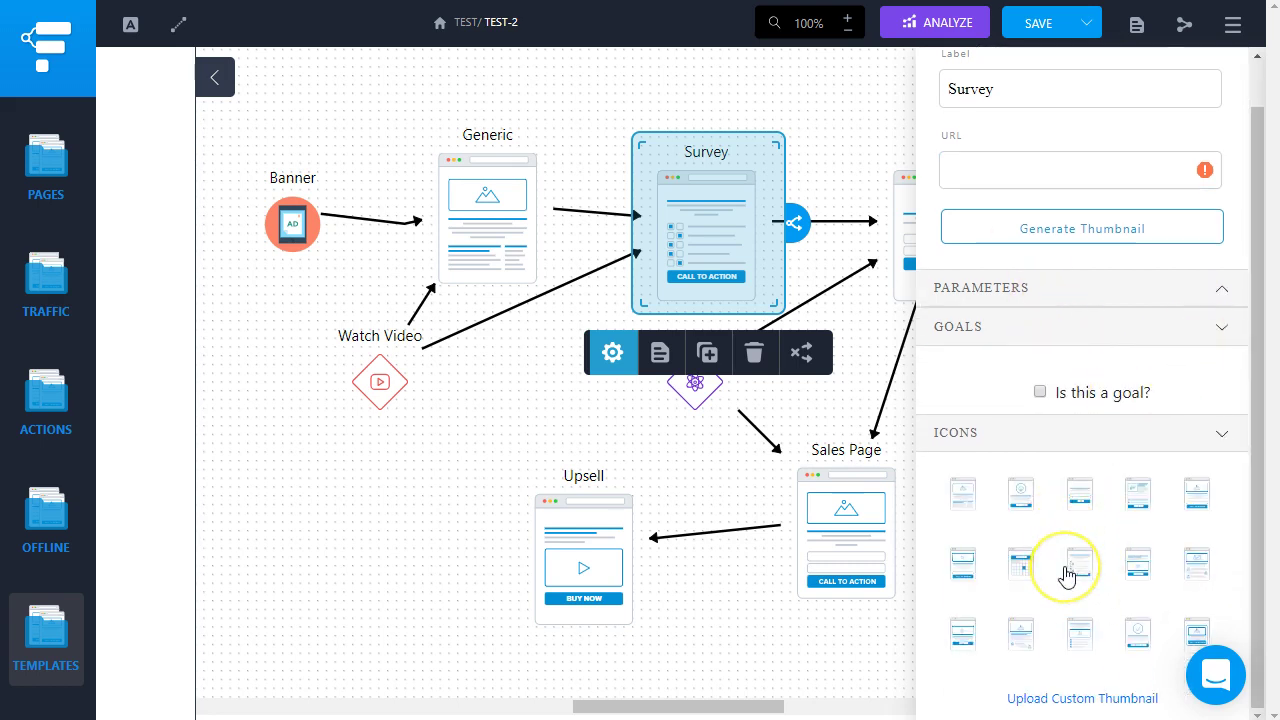
scroll(1100, 450, "up", 1)
left_click(1221, 63)
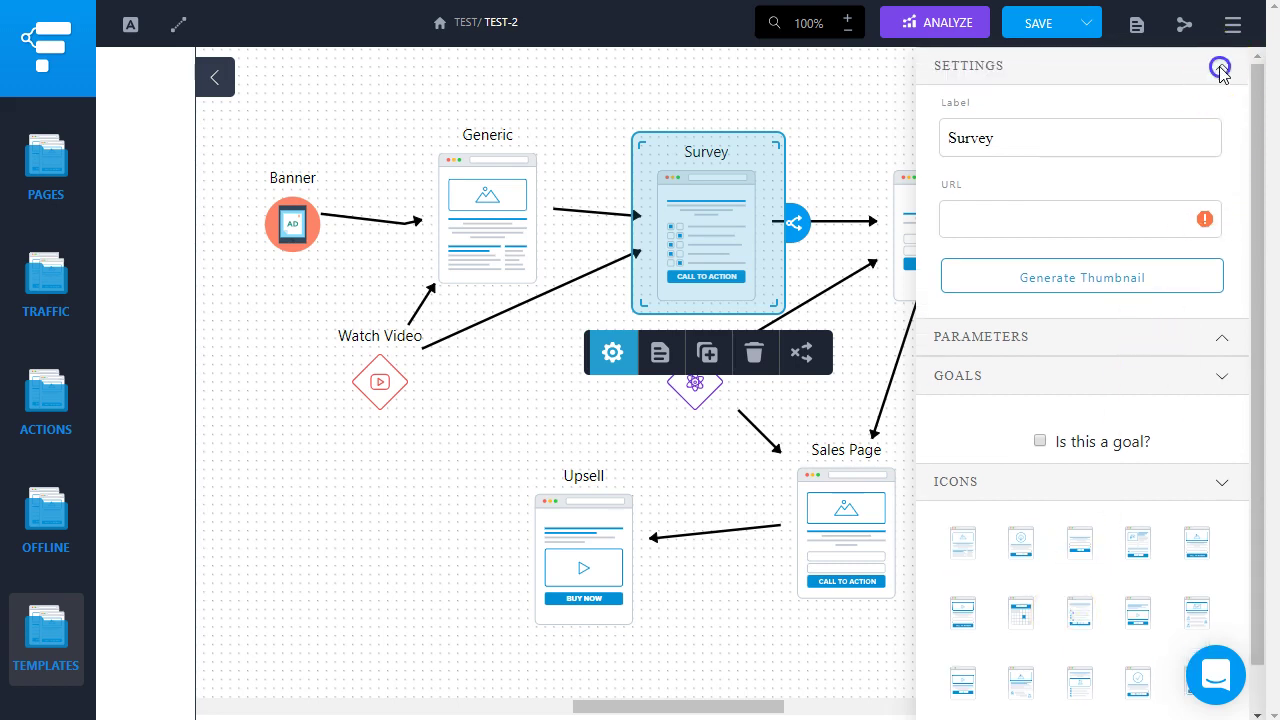
left_click(474, 505)
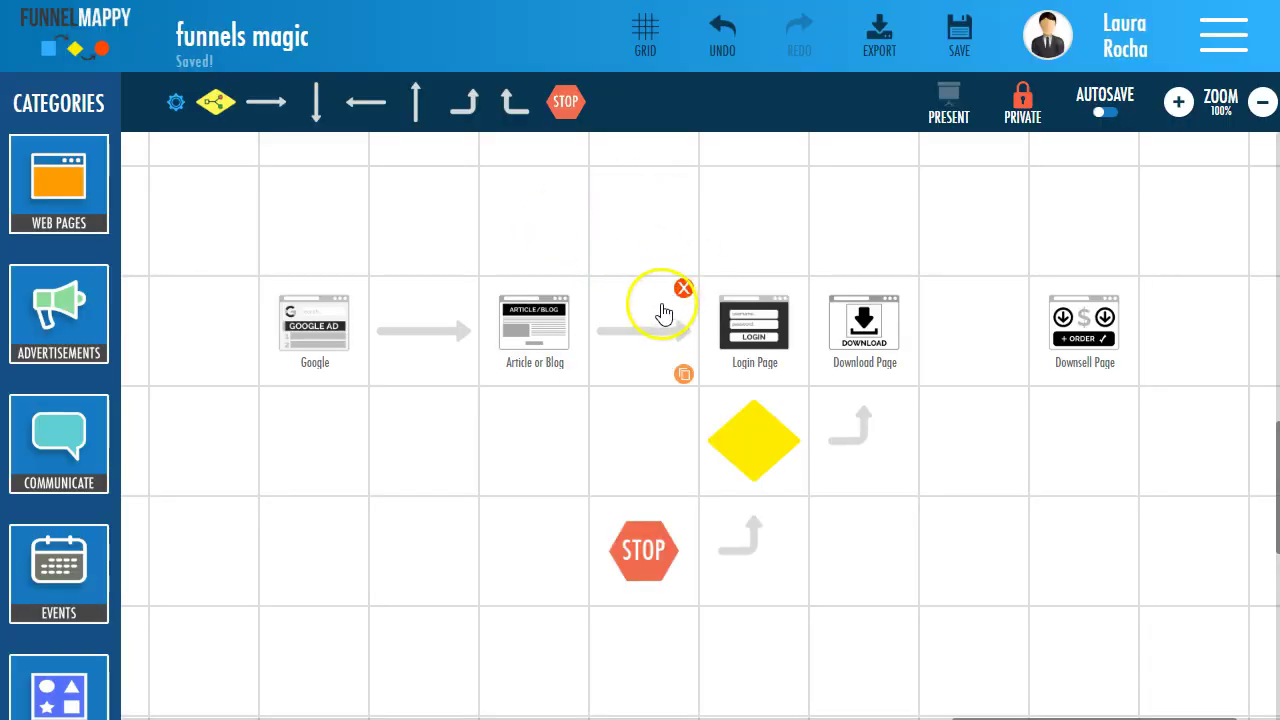
Step: Switch to the FunnelMappy map and fill the Google element's web address with the first suggested site
left_click(314, 322)
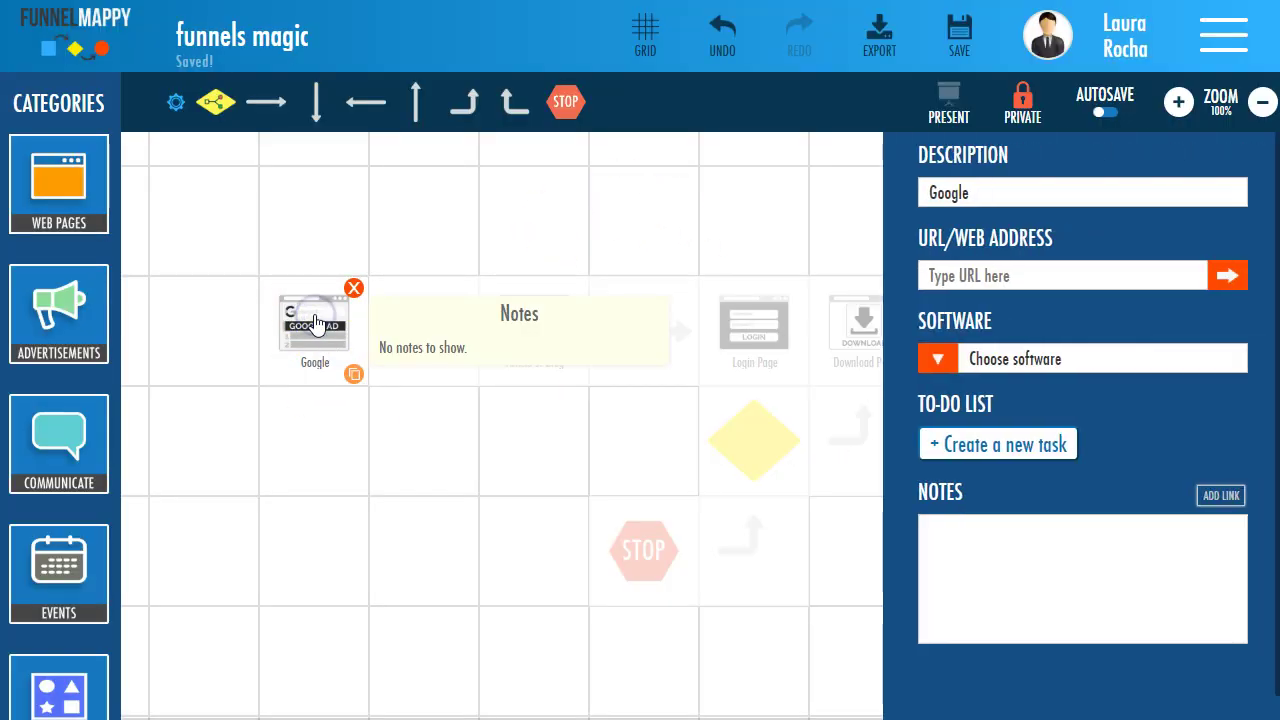
left_click(1028, 278)
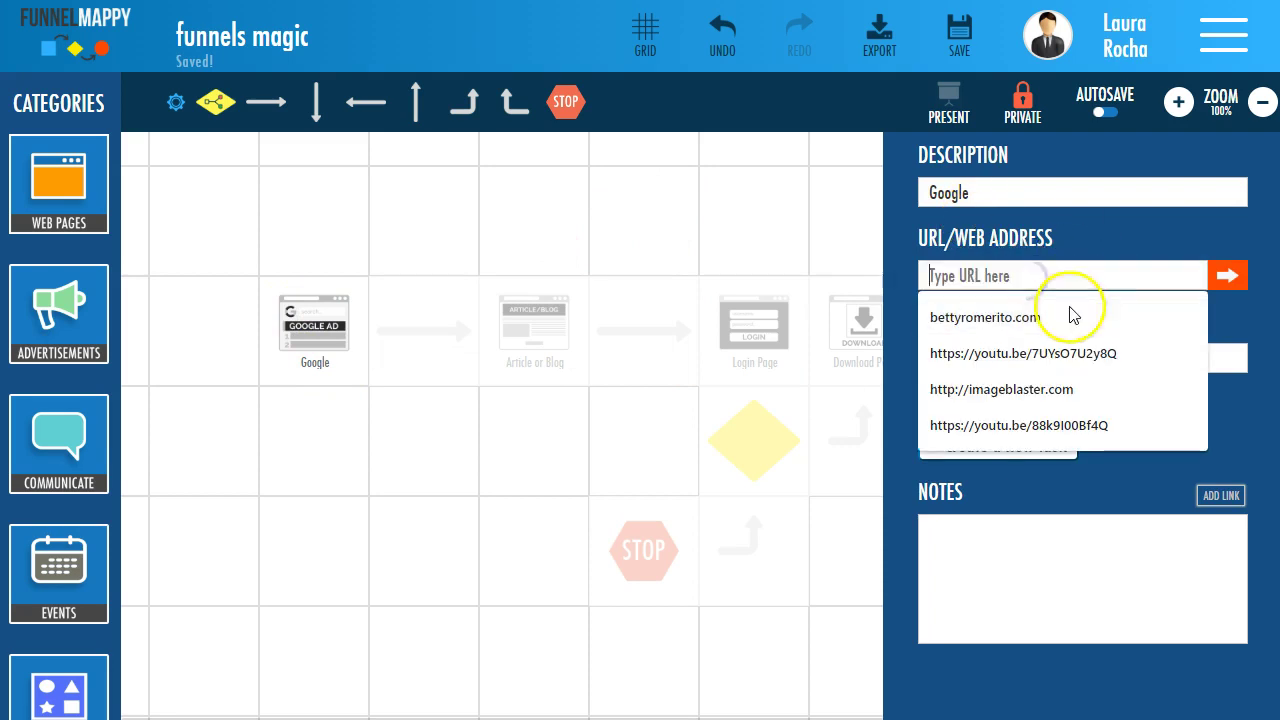
left_click(1014, 318)
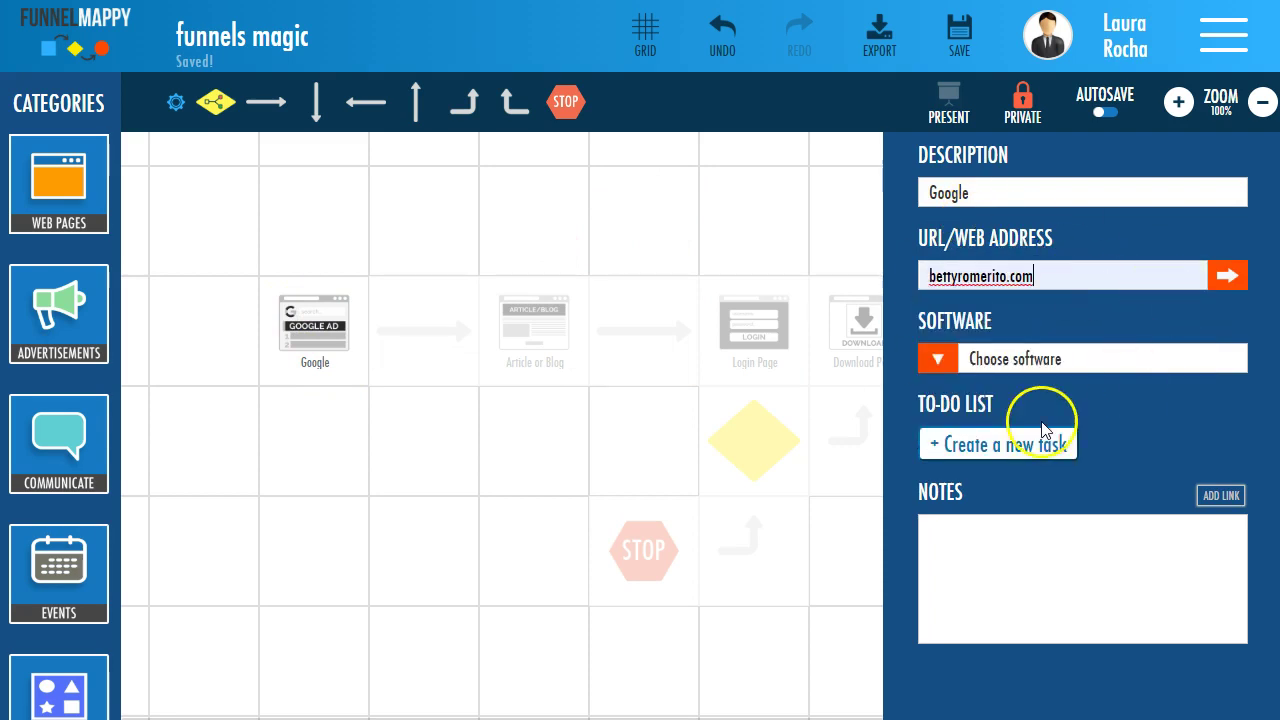
Step: Assign Evernote as the software for the Google element
left_click(938, 362)
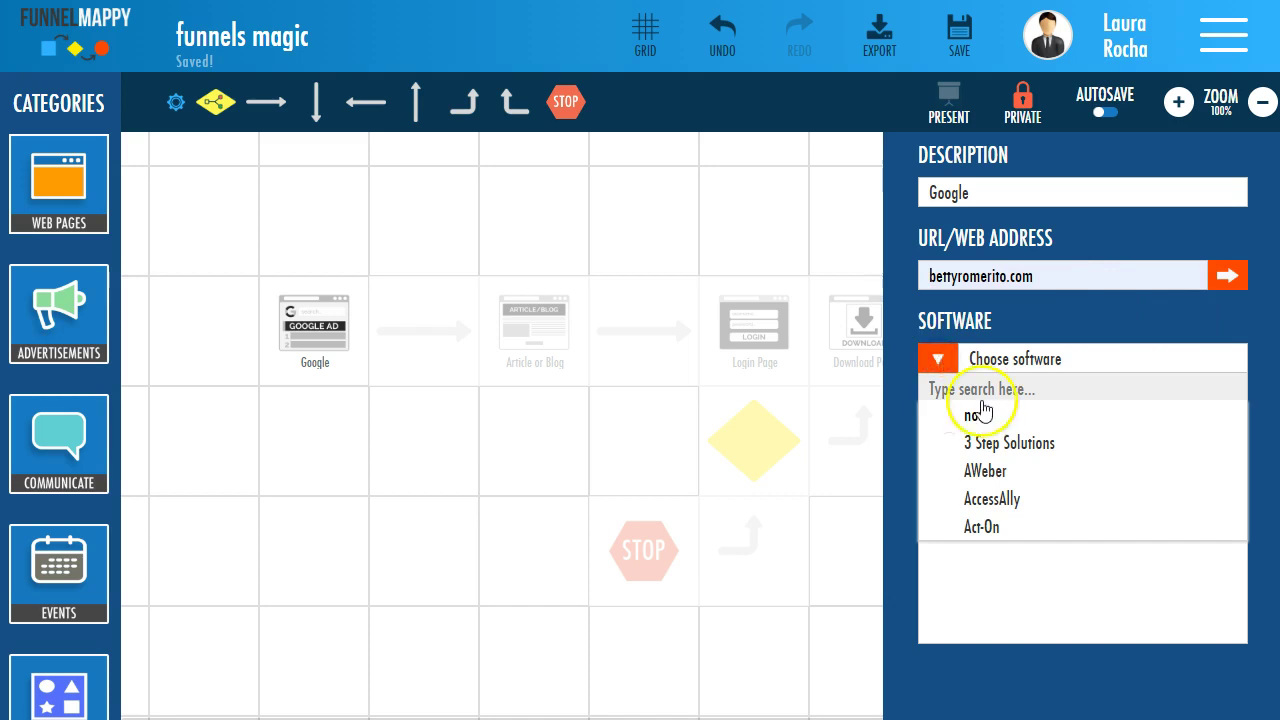
scroll(1057, 471, "down", 3)
scroll(1060, 478, "down", 5)
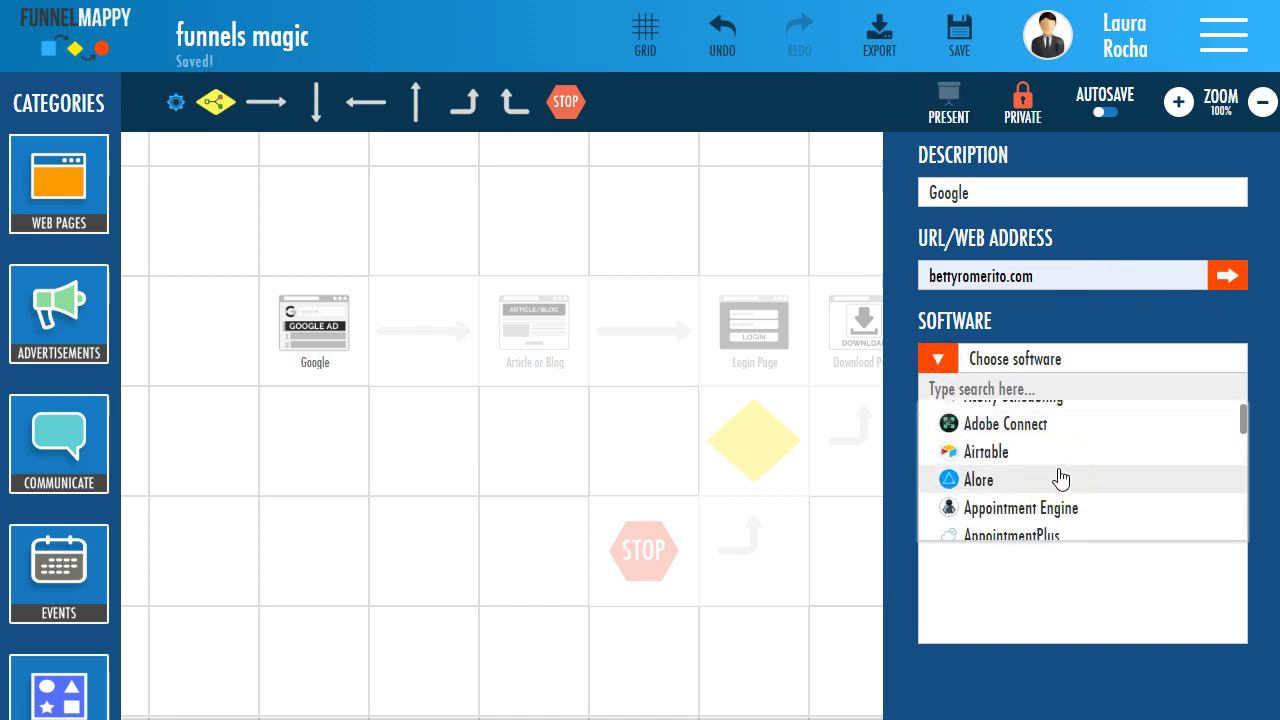
scroll(1060, 480, "down", 4)
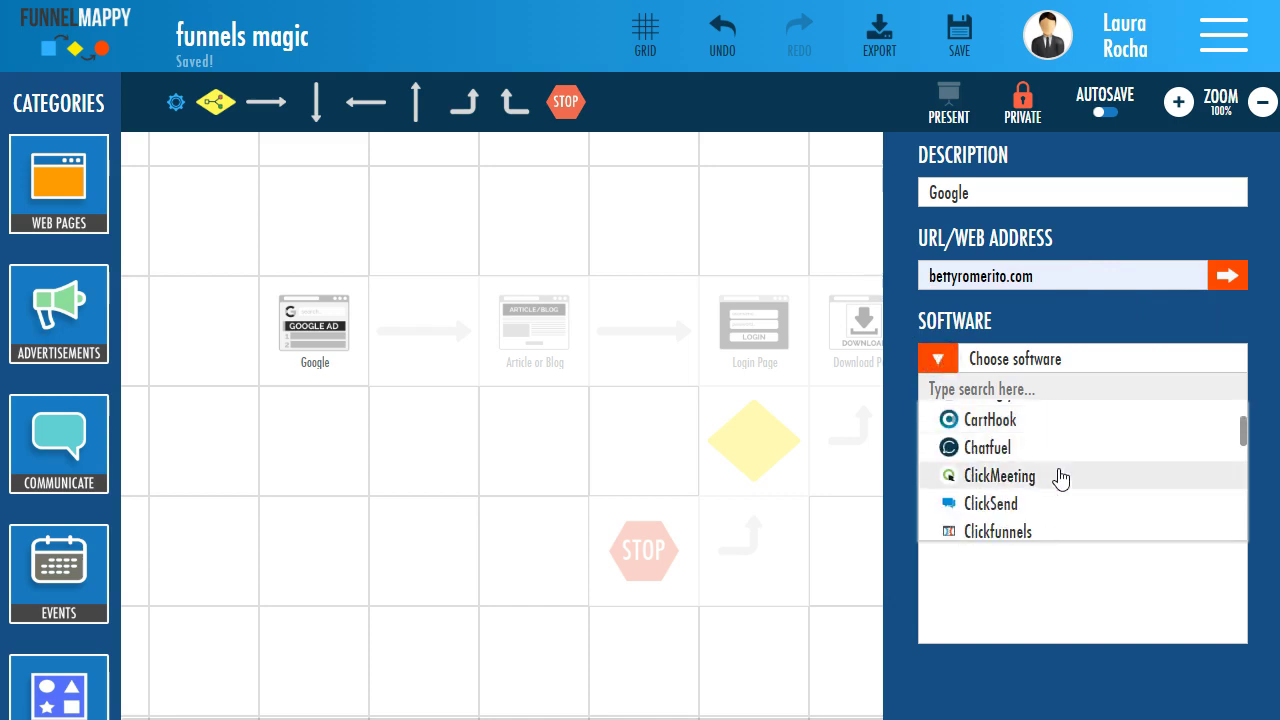
scroll(1060, 479, "down", 5)
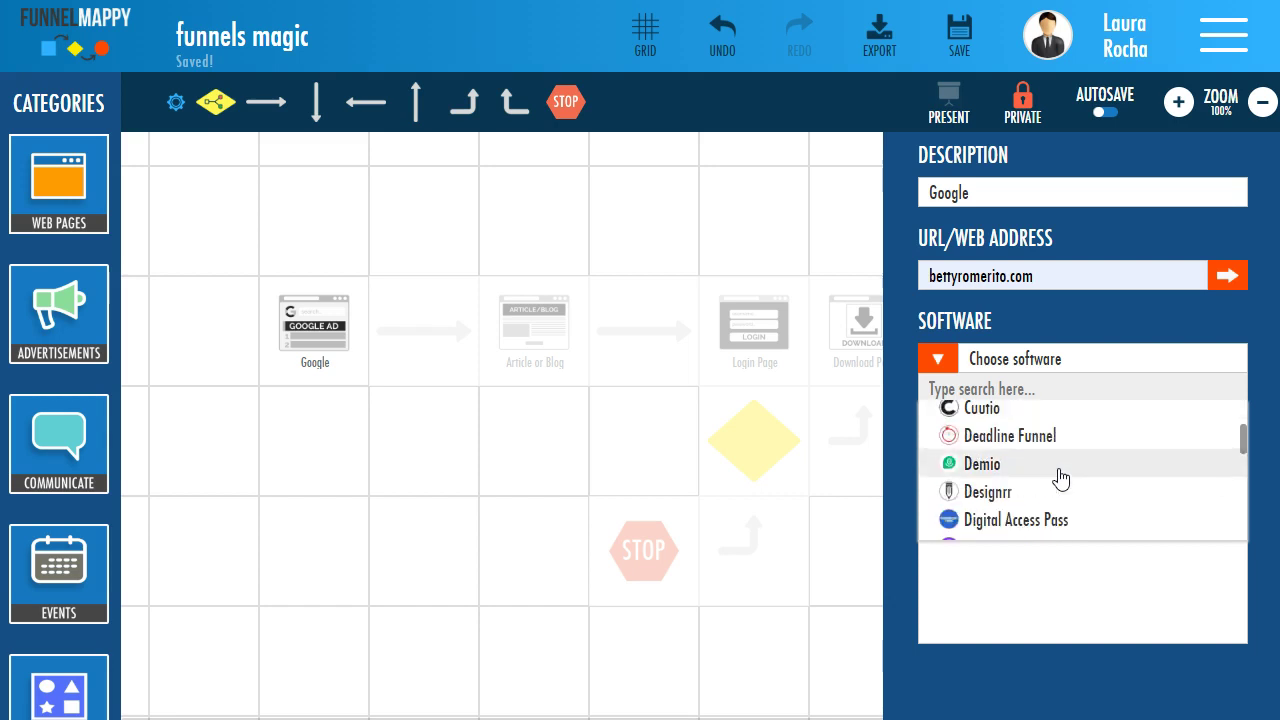
scroll(1061, 480, "down", 2)
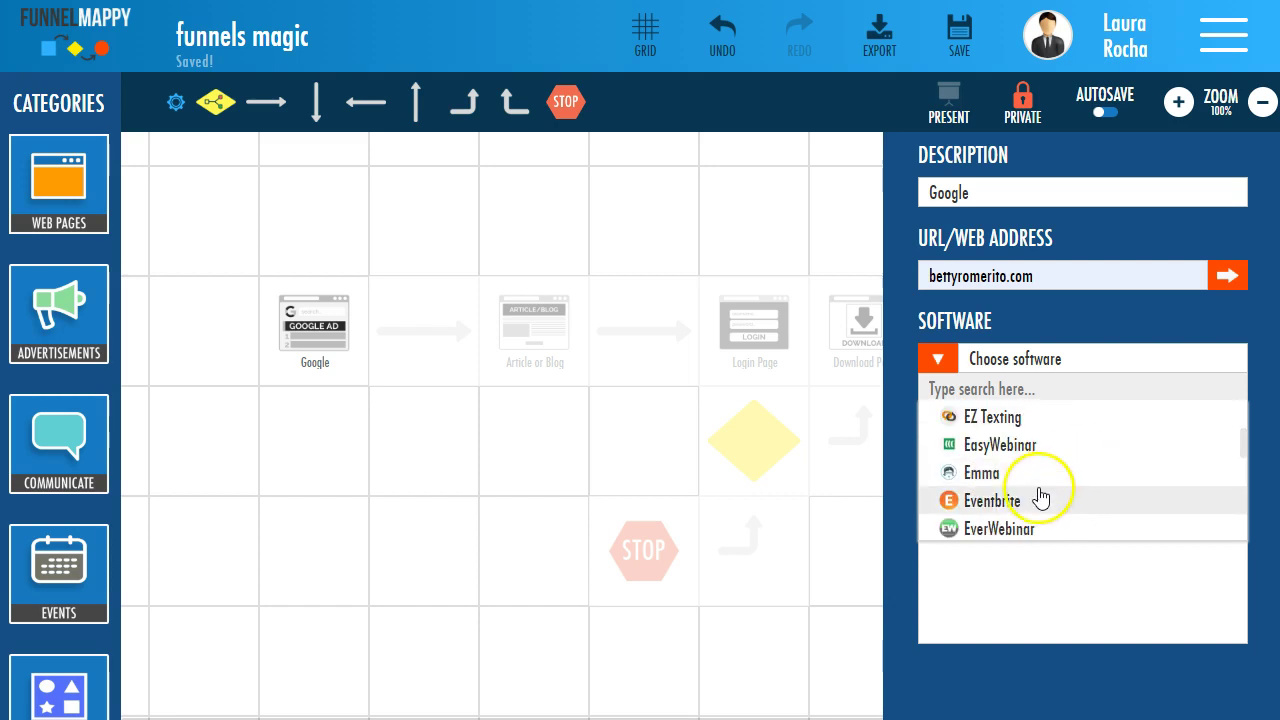
scroll(1040, 500, "down", 1)
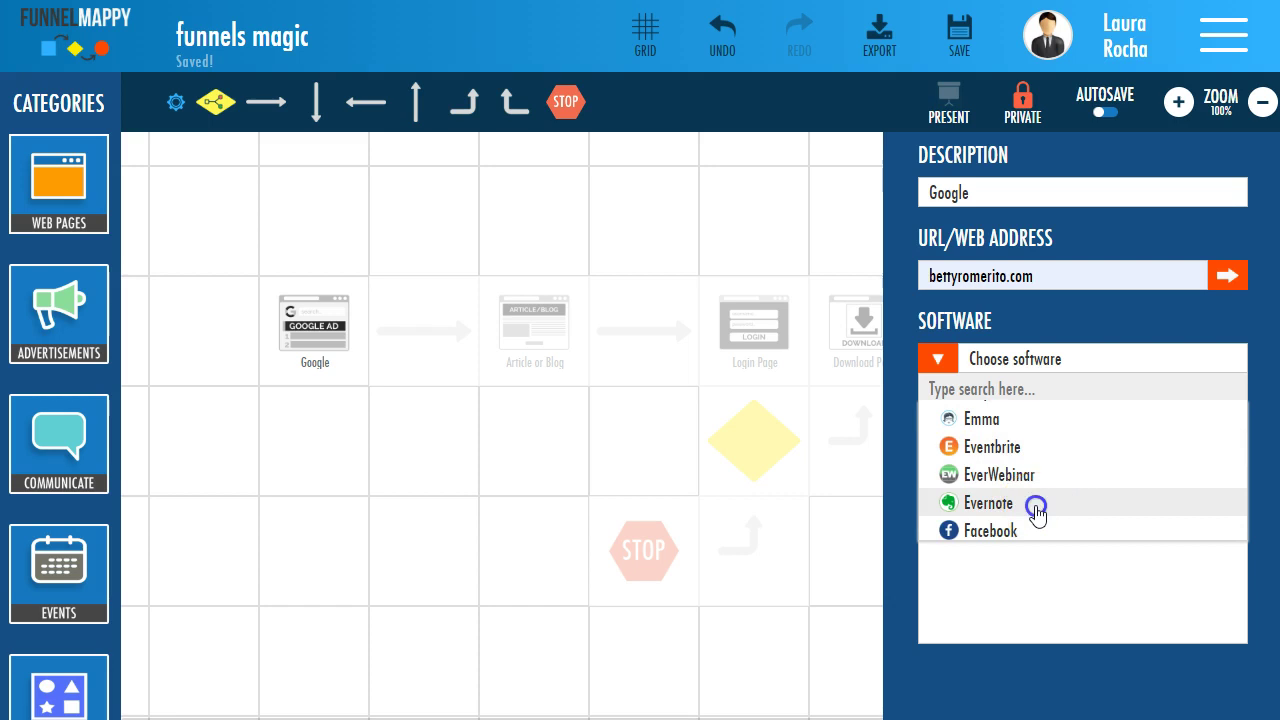
left_click(1038, 514)
Step: Add the to-do task "por favor crea la web" and the notes "quiero este producto" and "mi producto chuli" to the Google element
left_click(1024, 450)
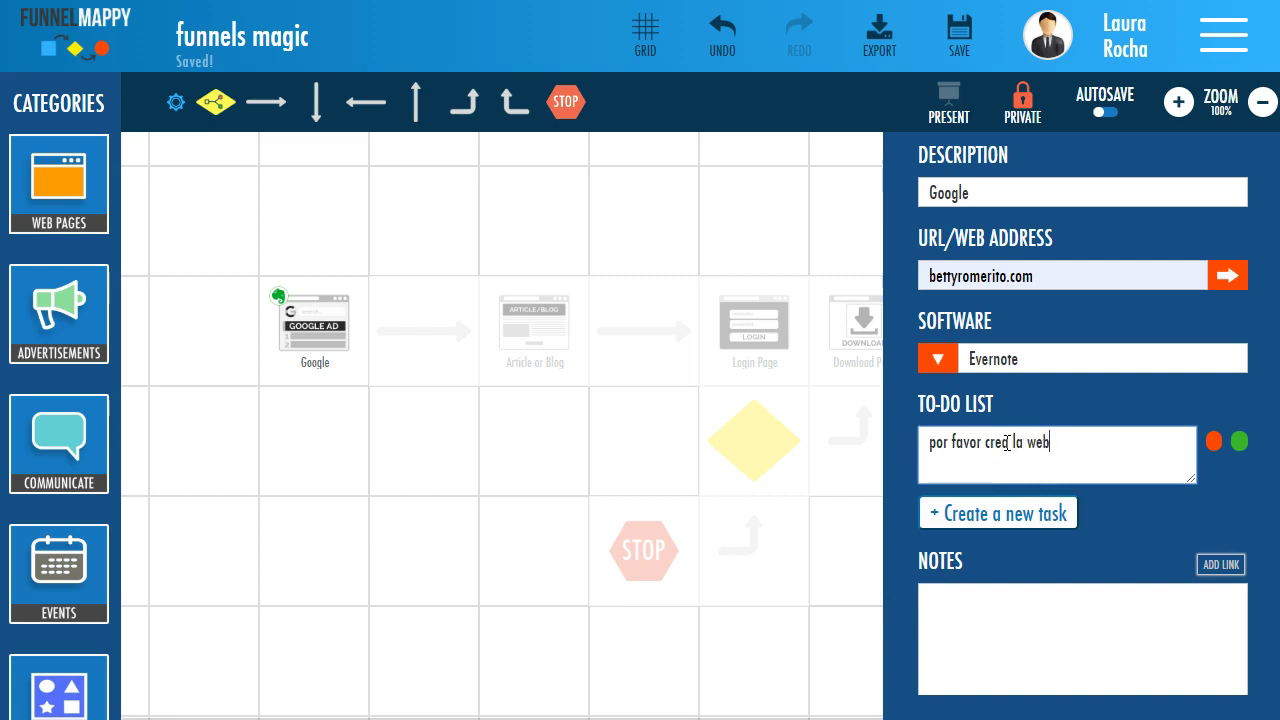
left_click(1239, 441)
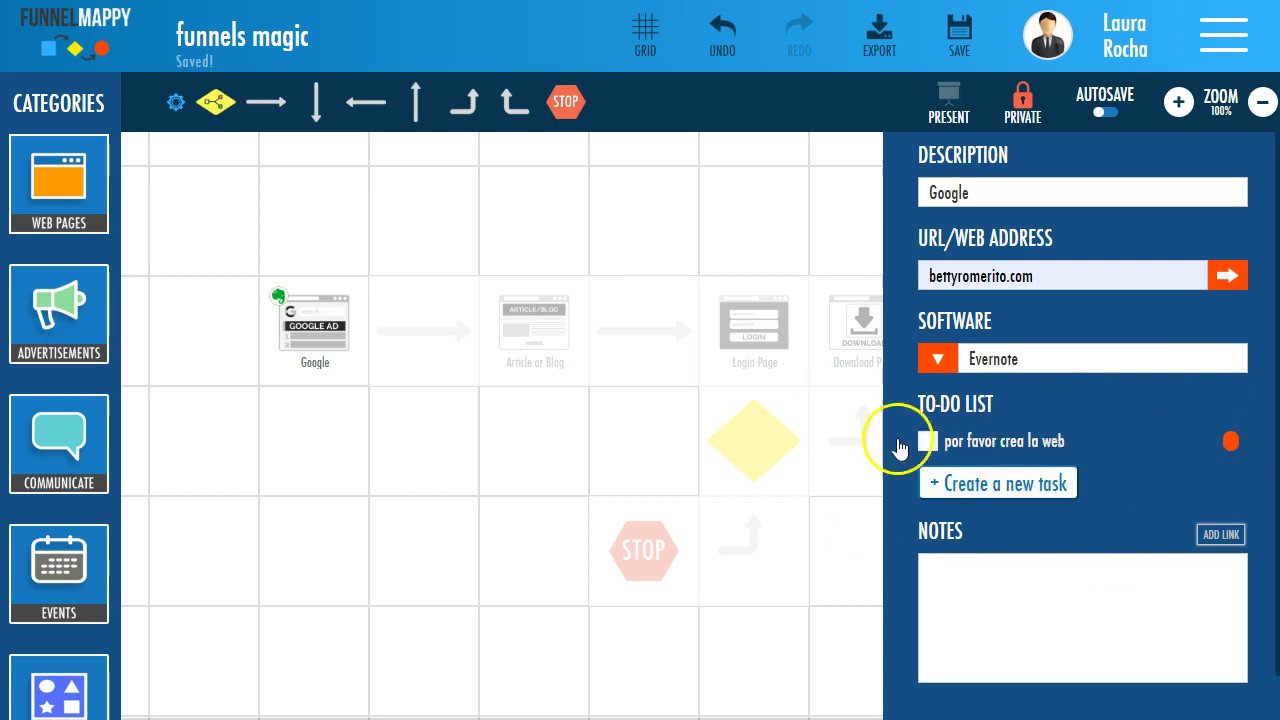
left_click(995, 580)
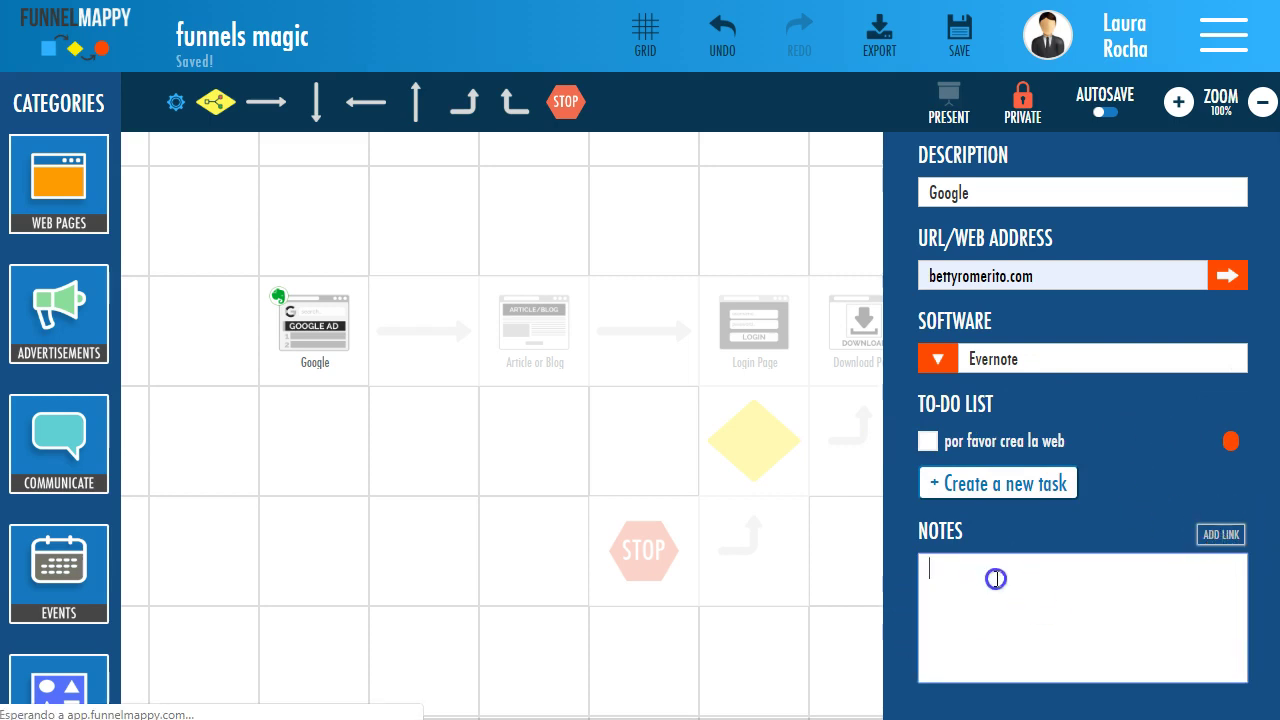
type("qu")
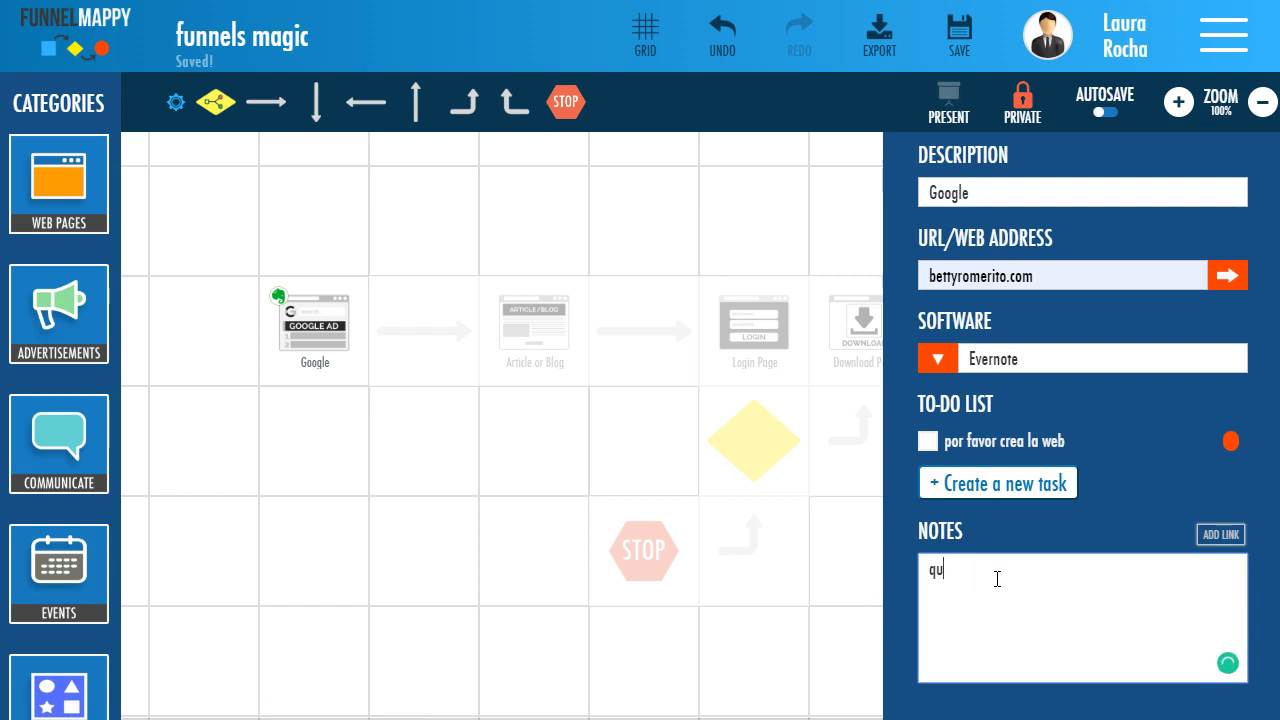
type("yeri est este producto")
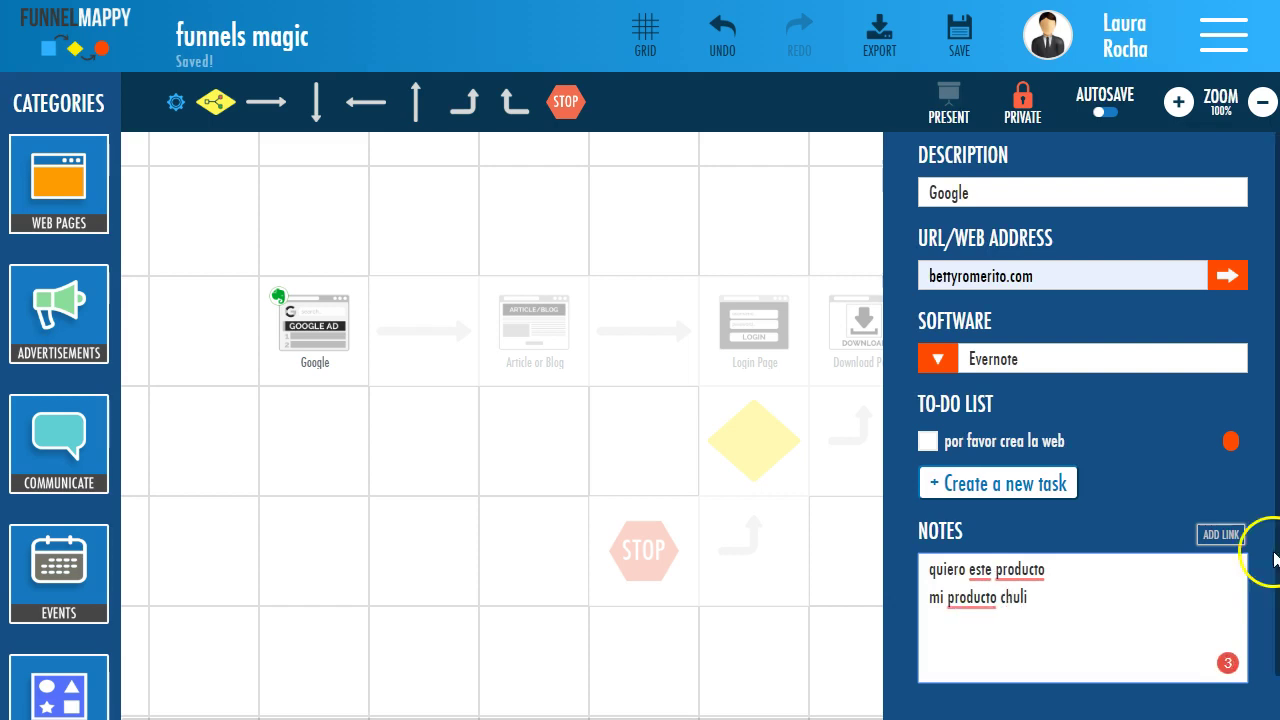
left_click(1220, 536)
left_click(1139, 479)
left_click(668, 196)
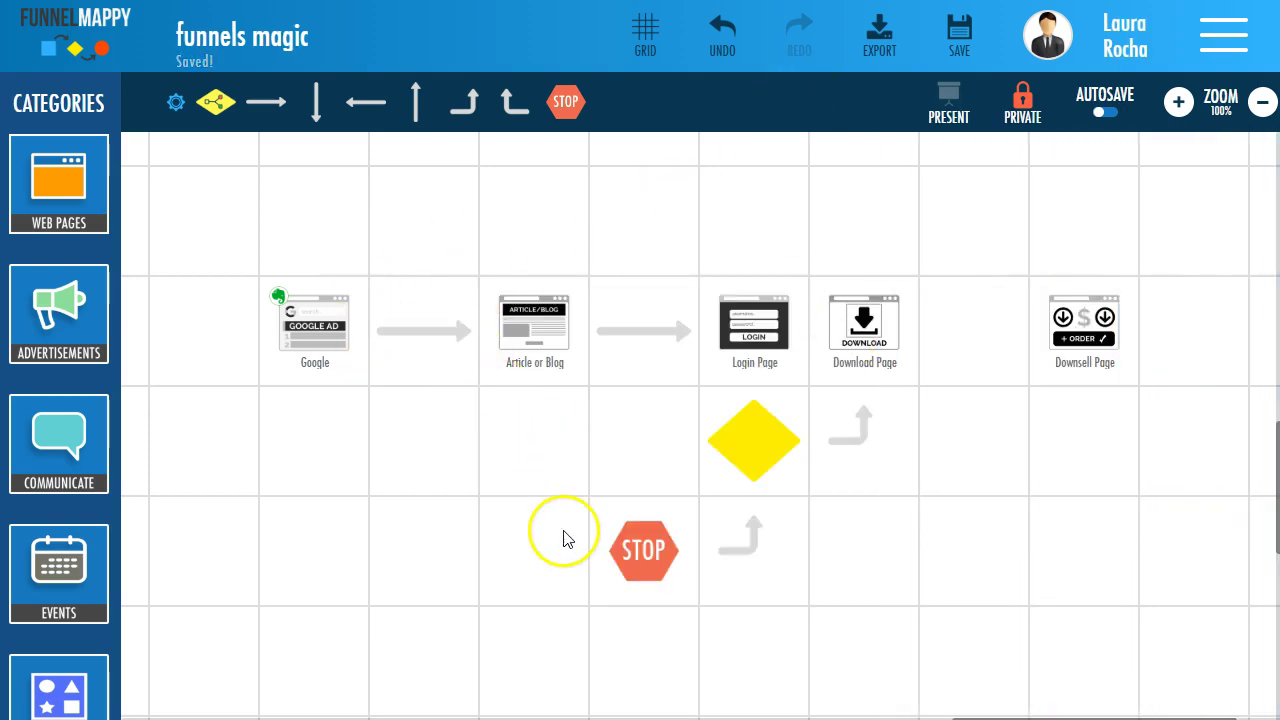
mouse_move(542, 393)
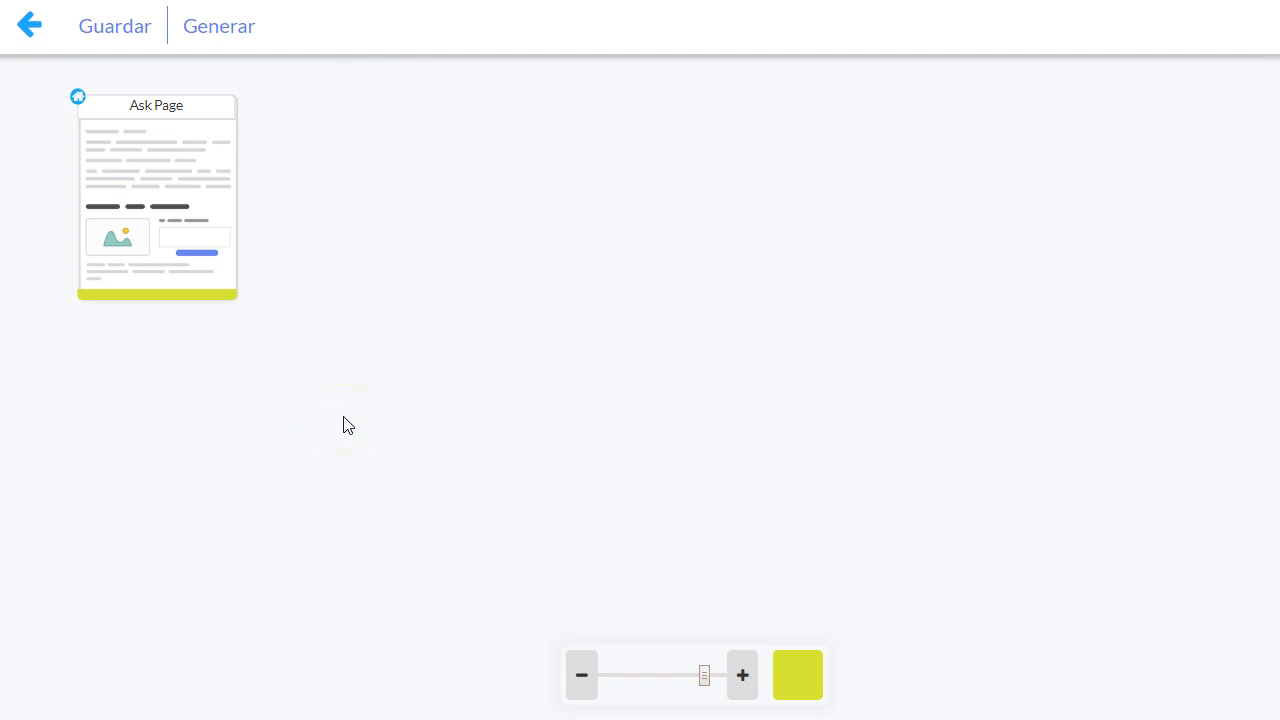
Step: Switch to Builderall Canvas and view the page themes offered for the Ask Page without choosing one
left_click(158, 208)
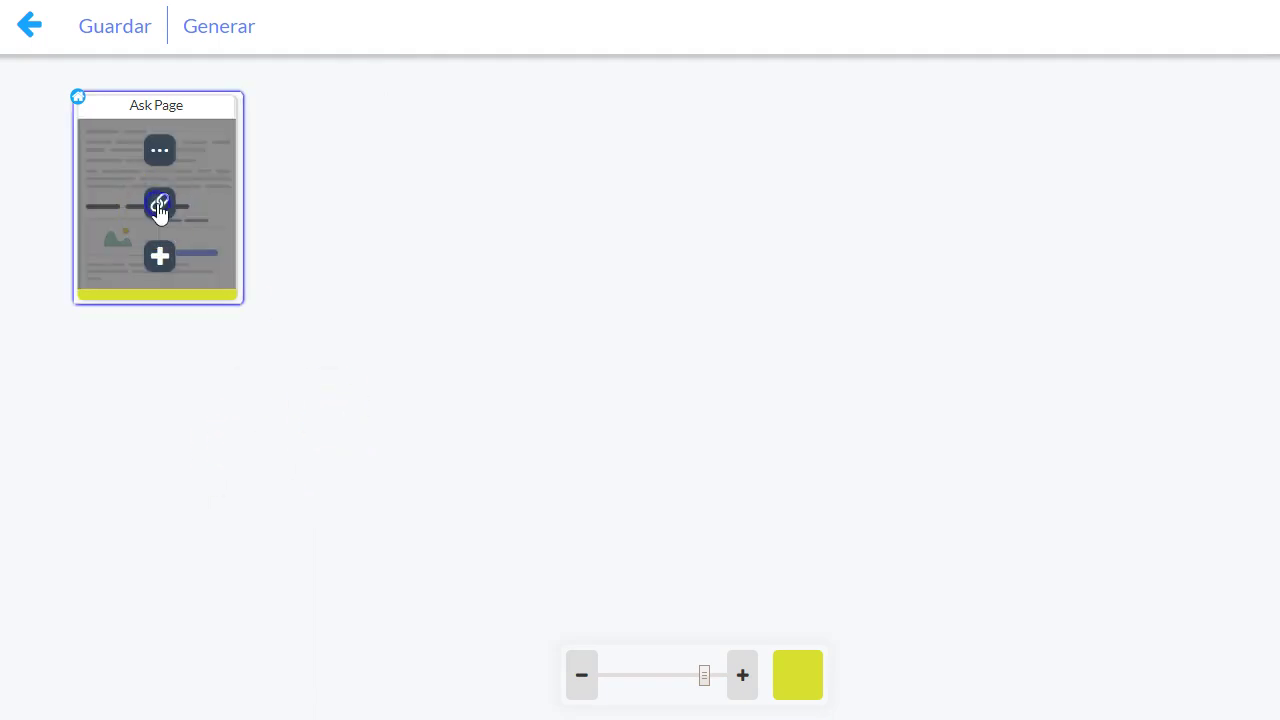
left_click(160, 152)
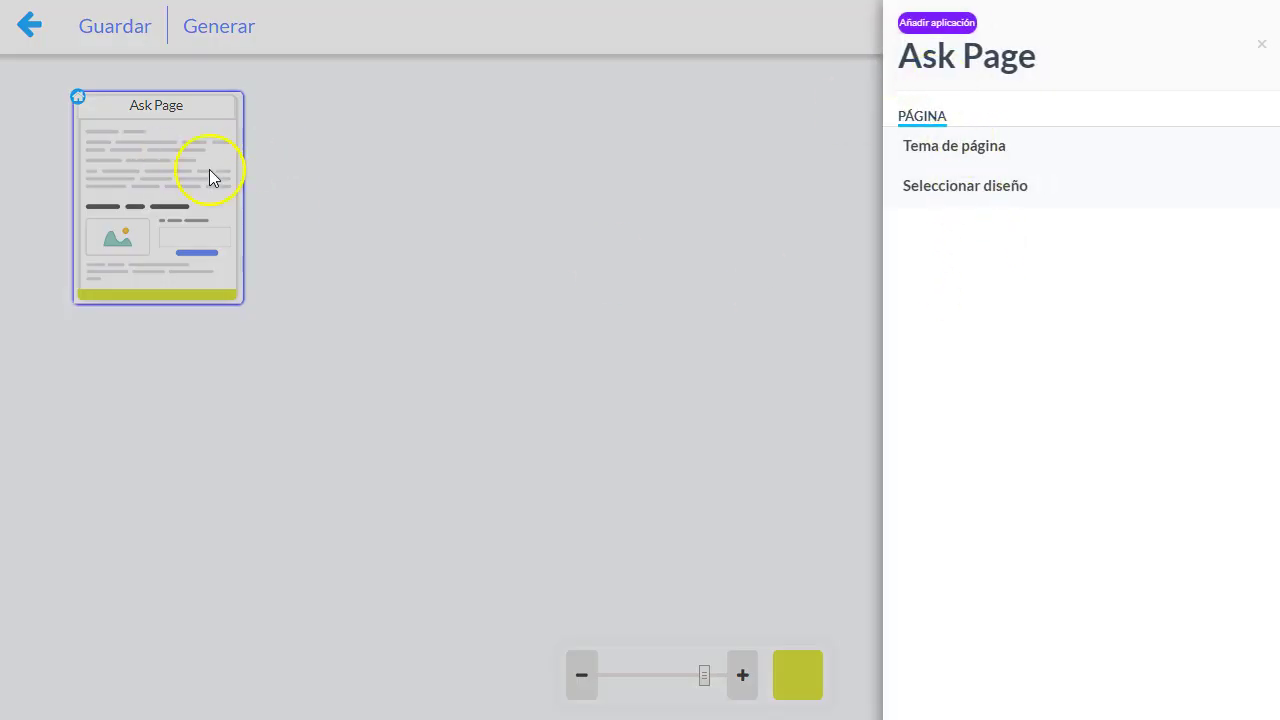
left_click(963, 145)
left_click(994, 220)
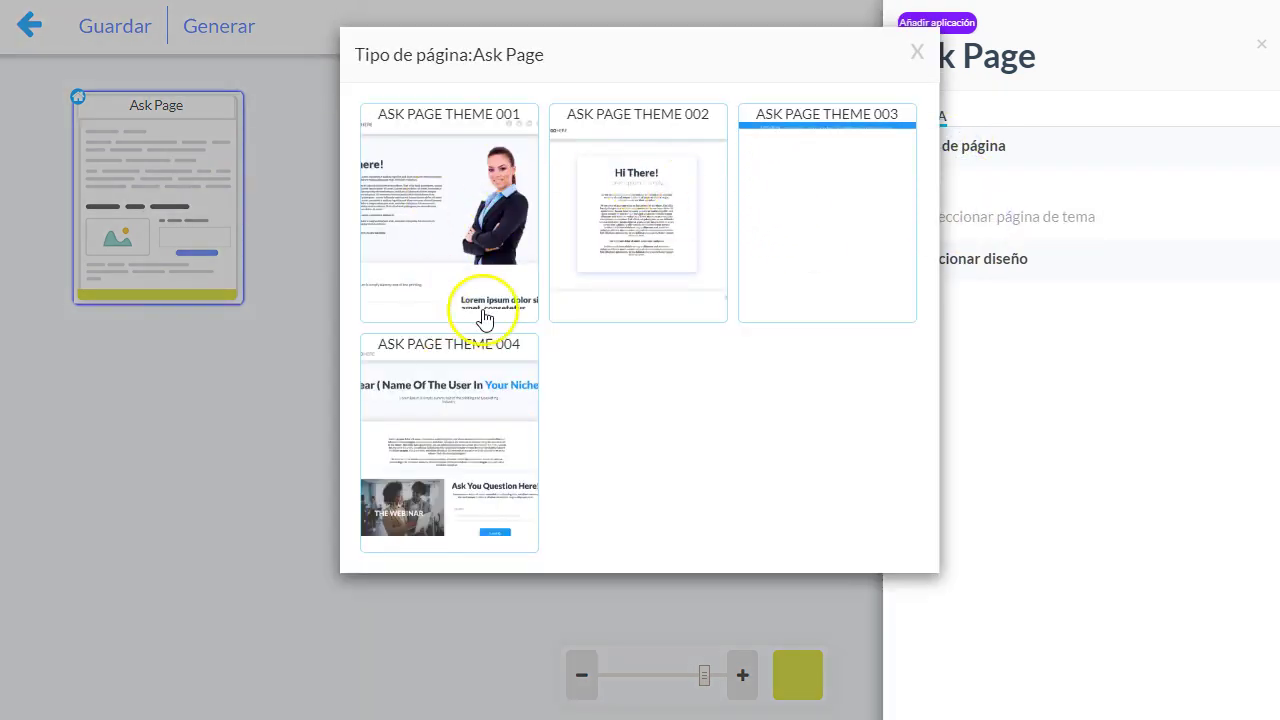
left_click(914, 51)
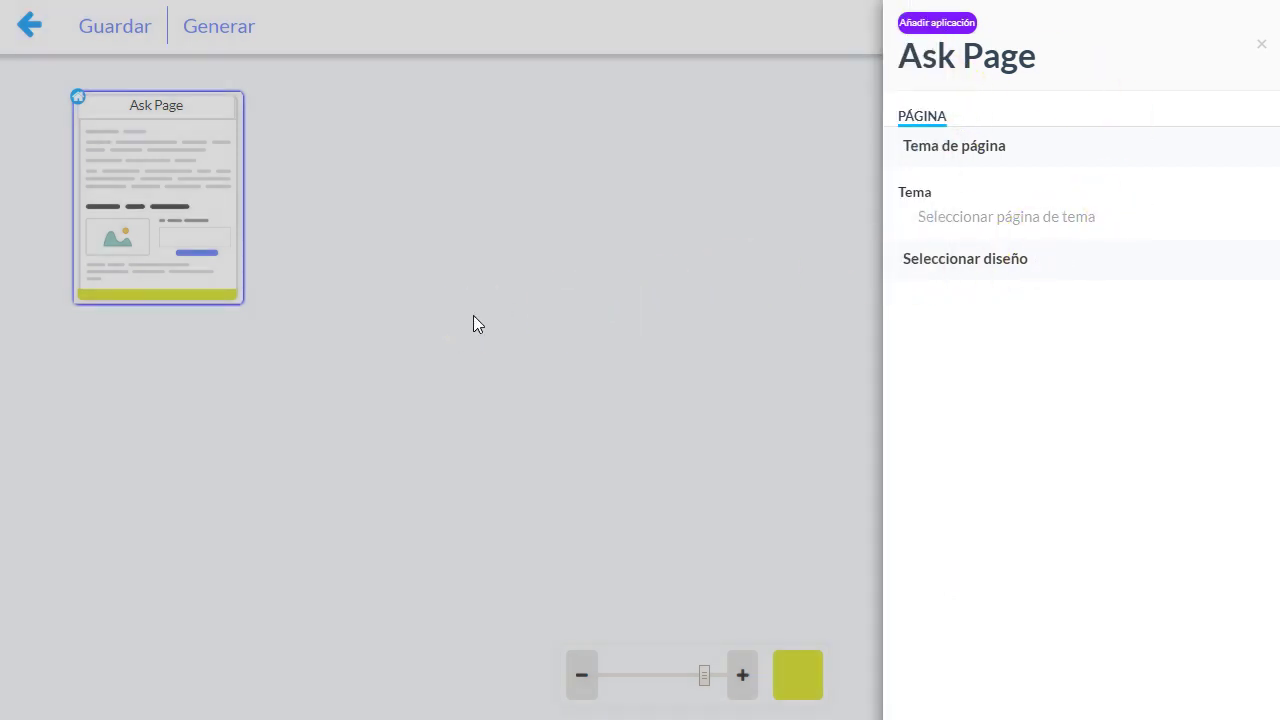
left_click(473, 316)
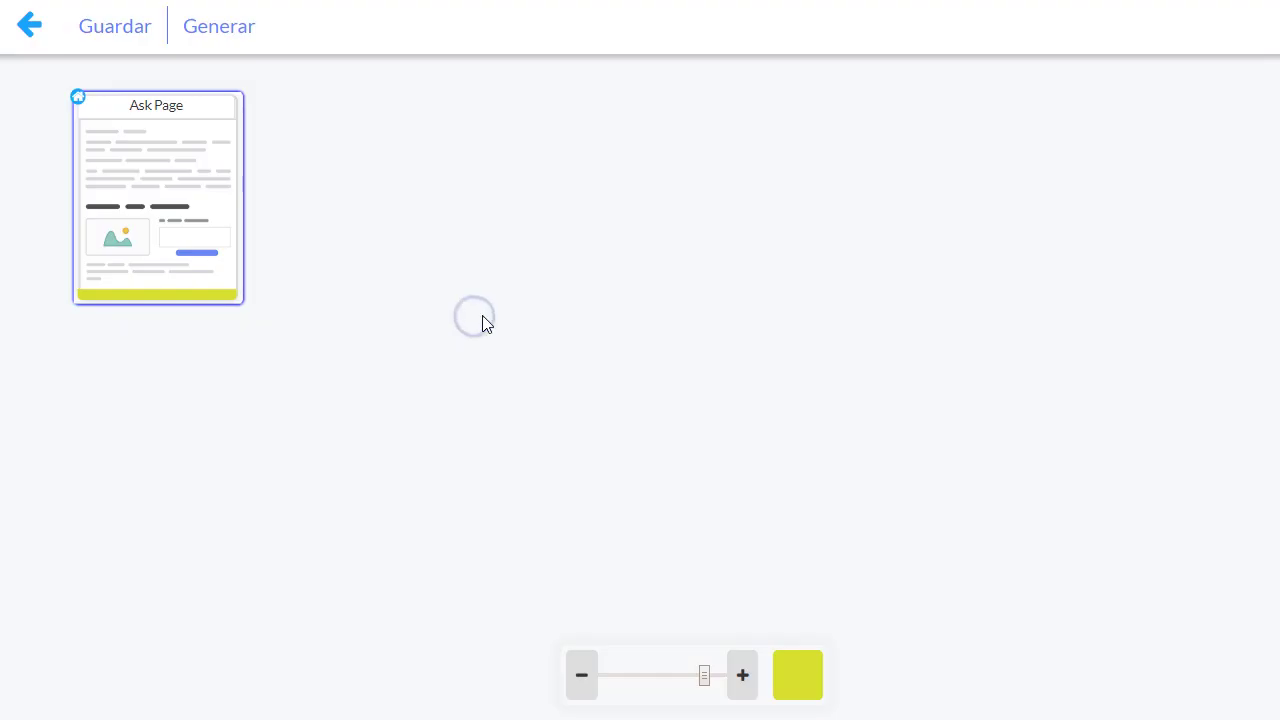
Step: Add a Webinar Indoctrination page linked from the Ask Page, after checking the full catalogue of available pages
mouse_move(190, 215)
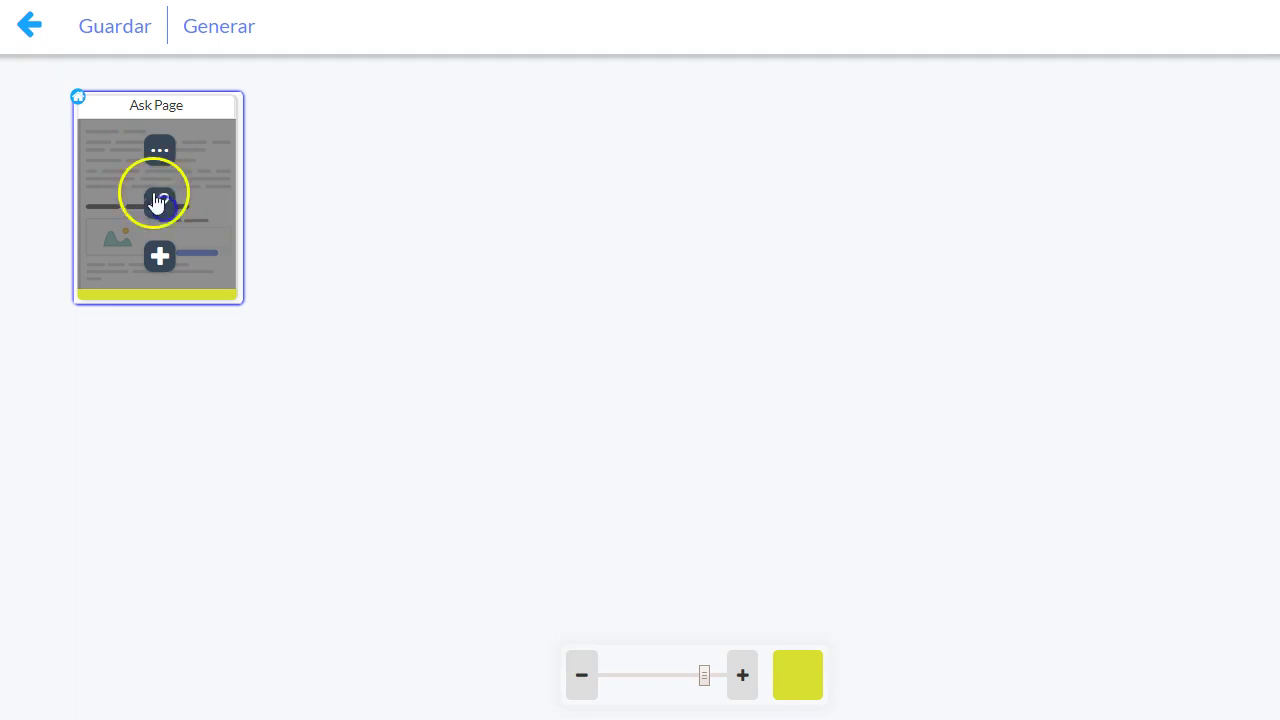
left_click(160, 256)
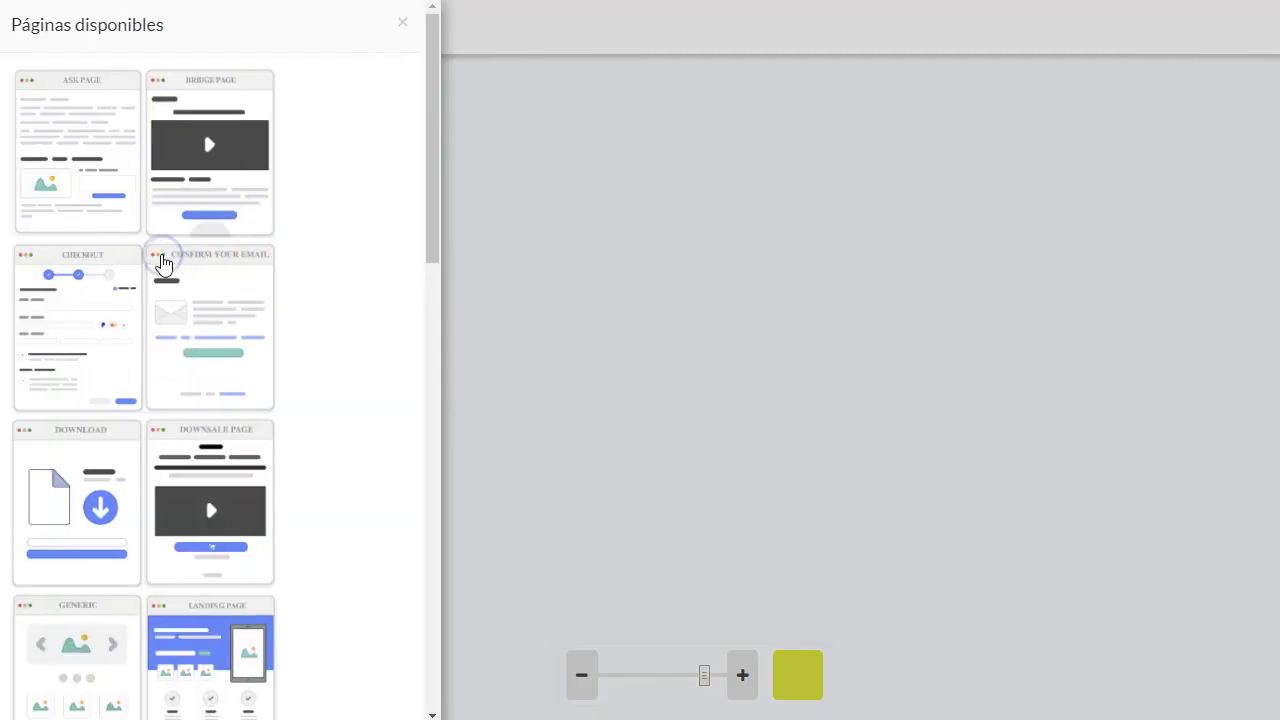
scroll(185, 392, "down", 3)
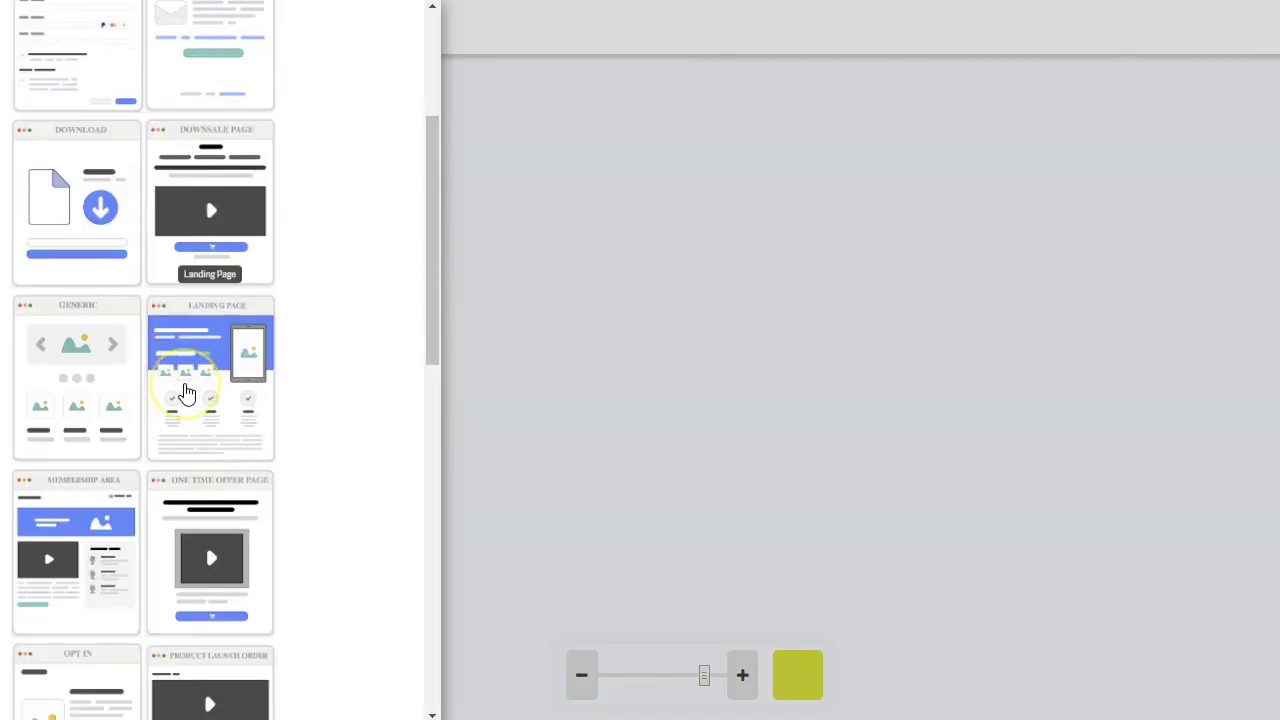
scroll(185, 392, "down", 7)
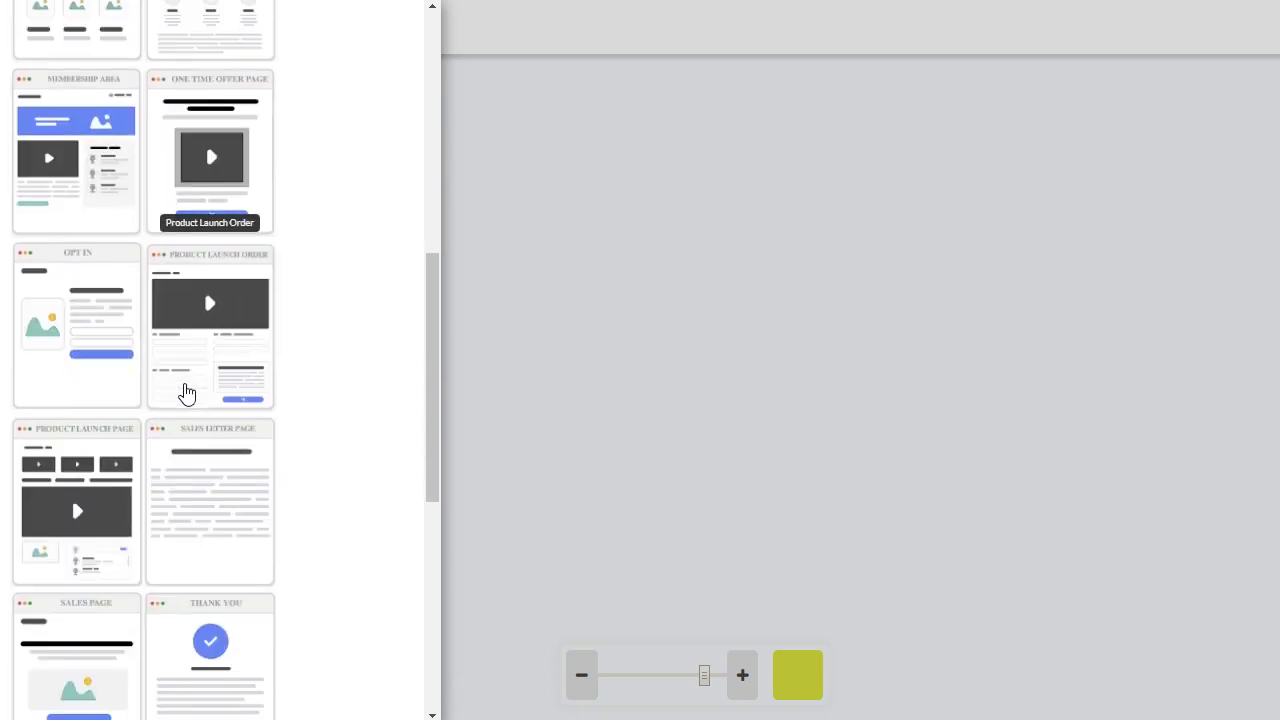
scroll(186, 393, "down", 3)
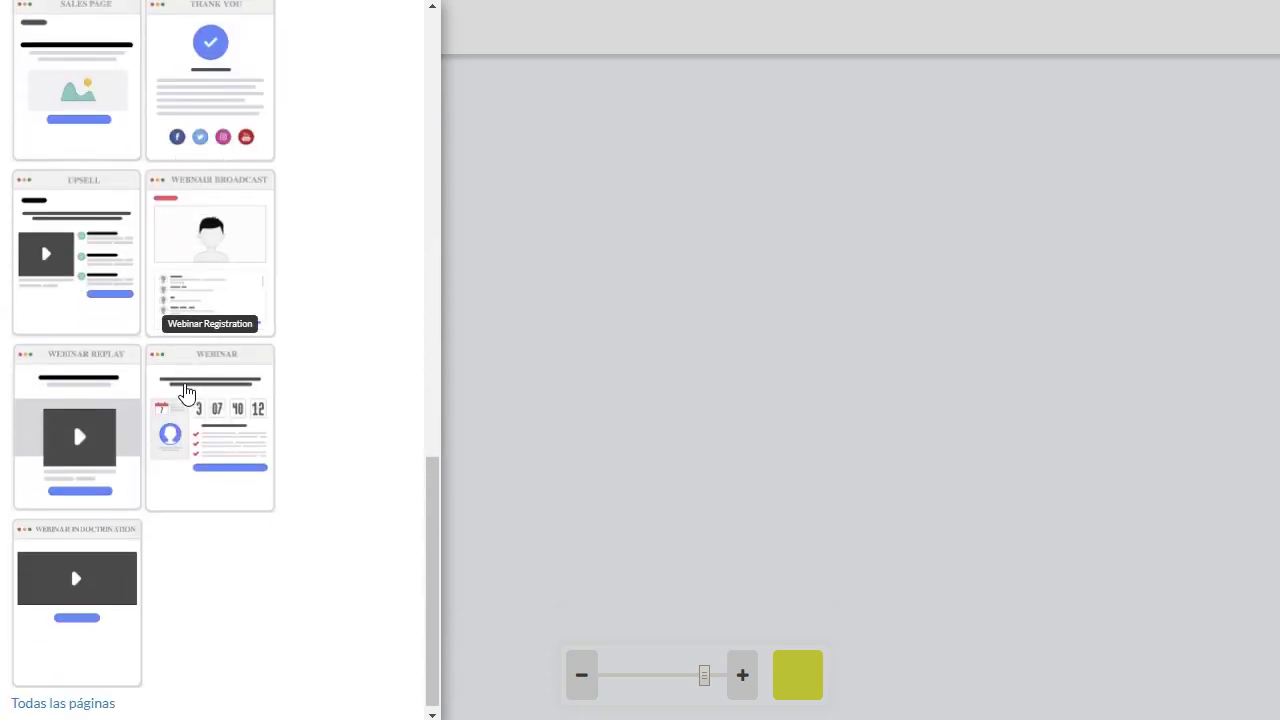
left_click(97, 698)
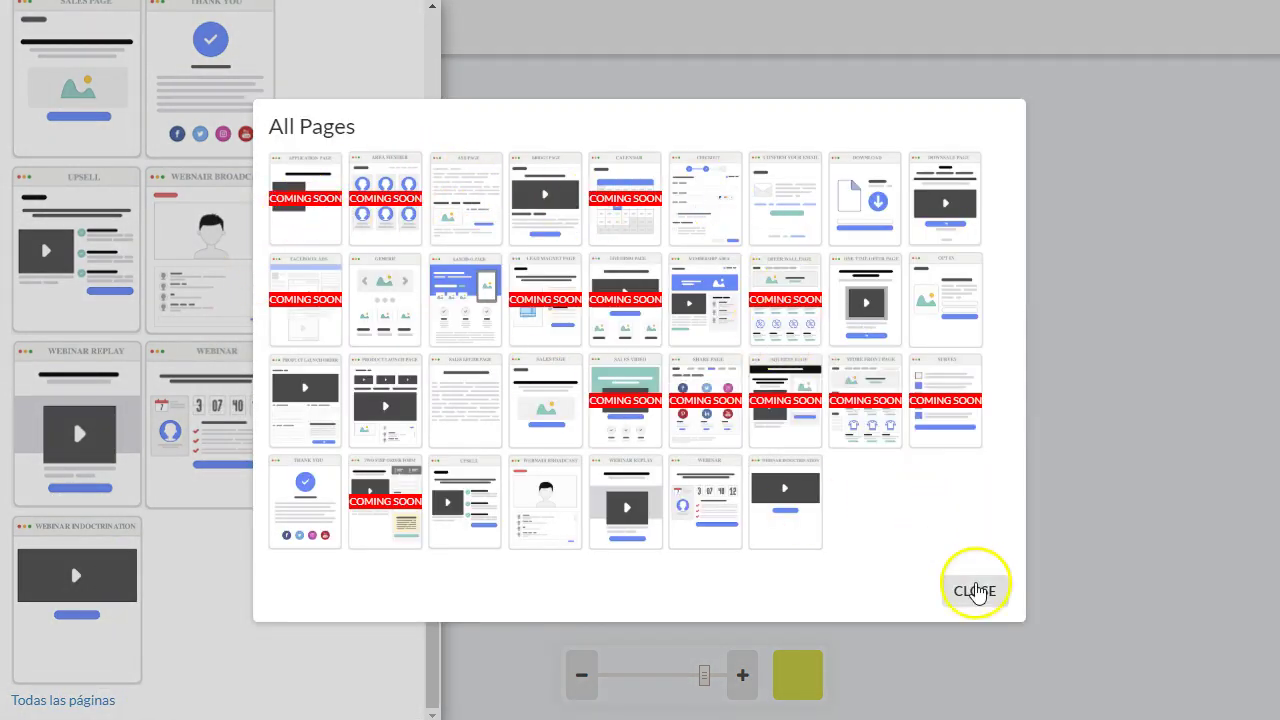
left_click(968, 588)
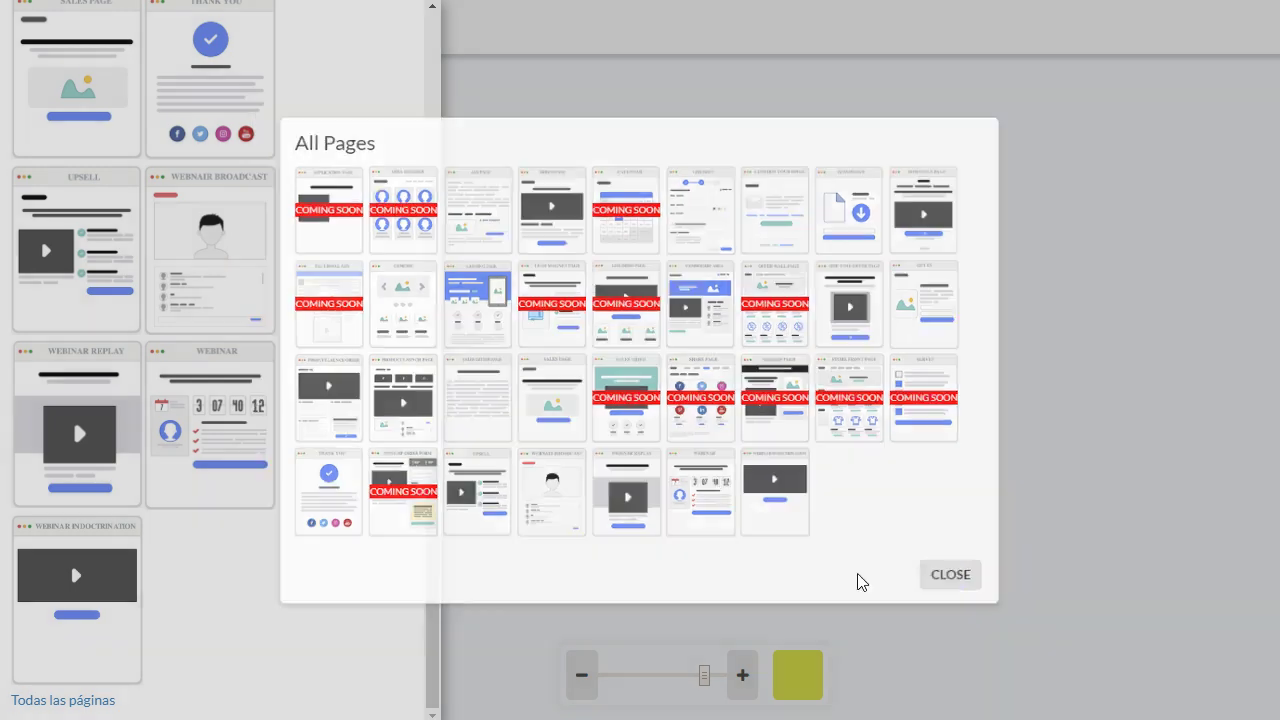
left_click(78, 578)
Step: Move the Webinar Indocrination page lower on the canvas and give it the offered Webinar Indocrination page theme
mouse_move(186, 228)
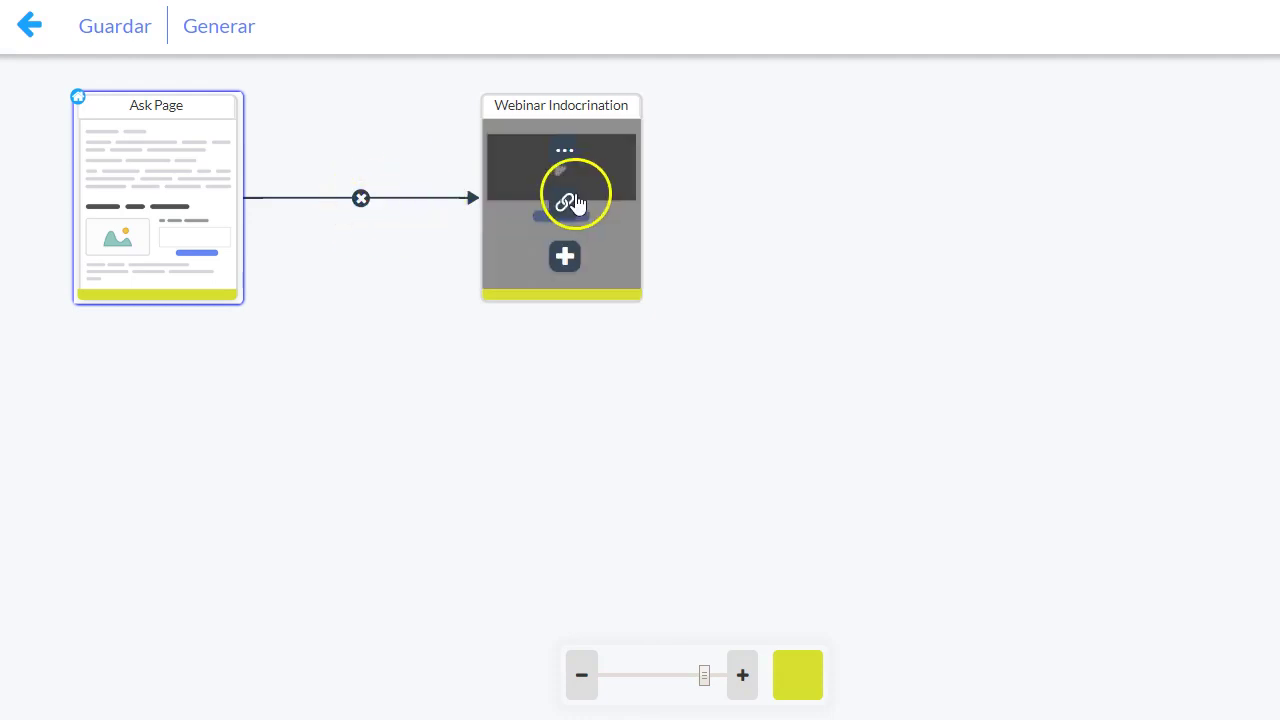
left_click_drag(600, 193, 580, 295)
left_click(548, 261)
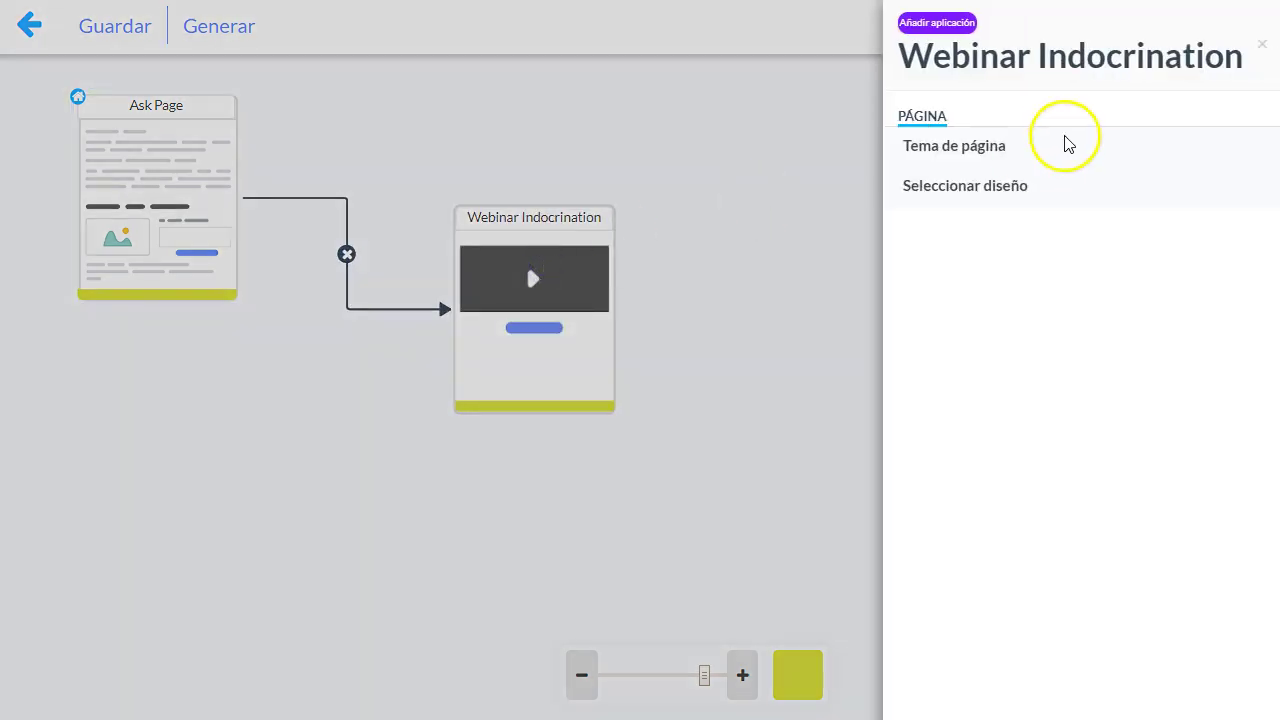
left_click(970, 145)
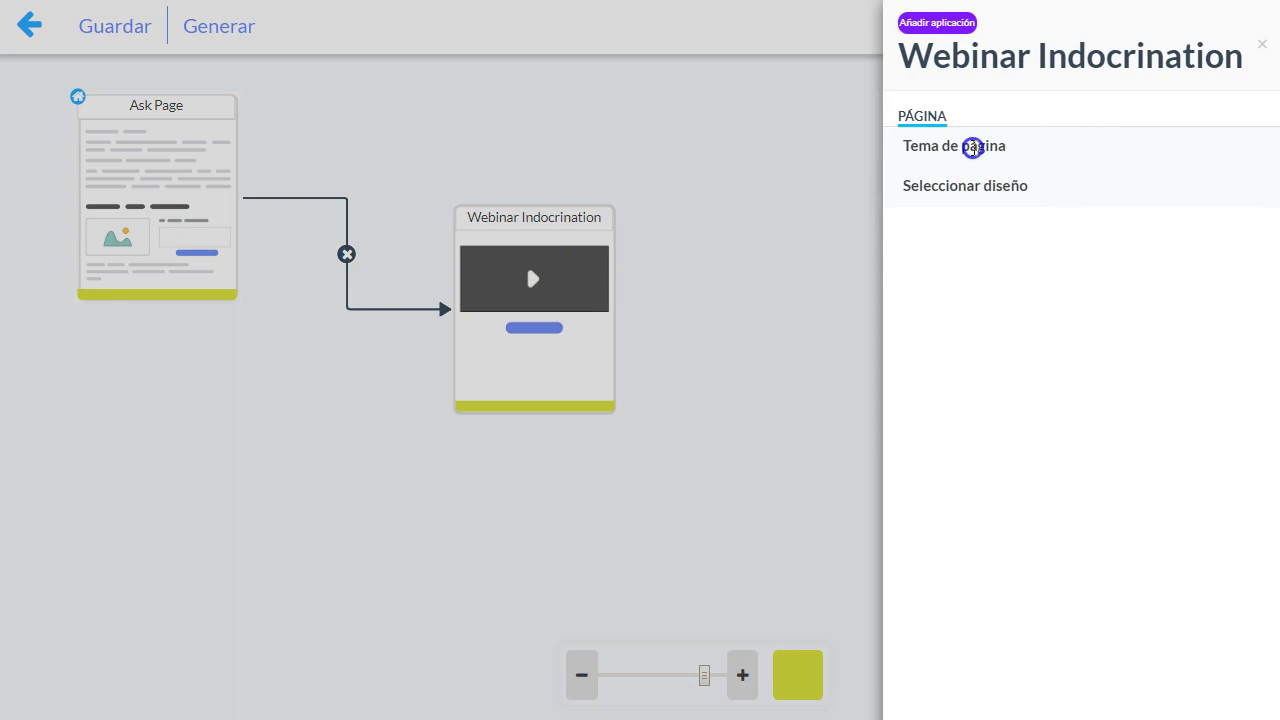
left_click(1030, 218)
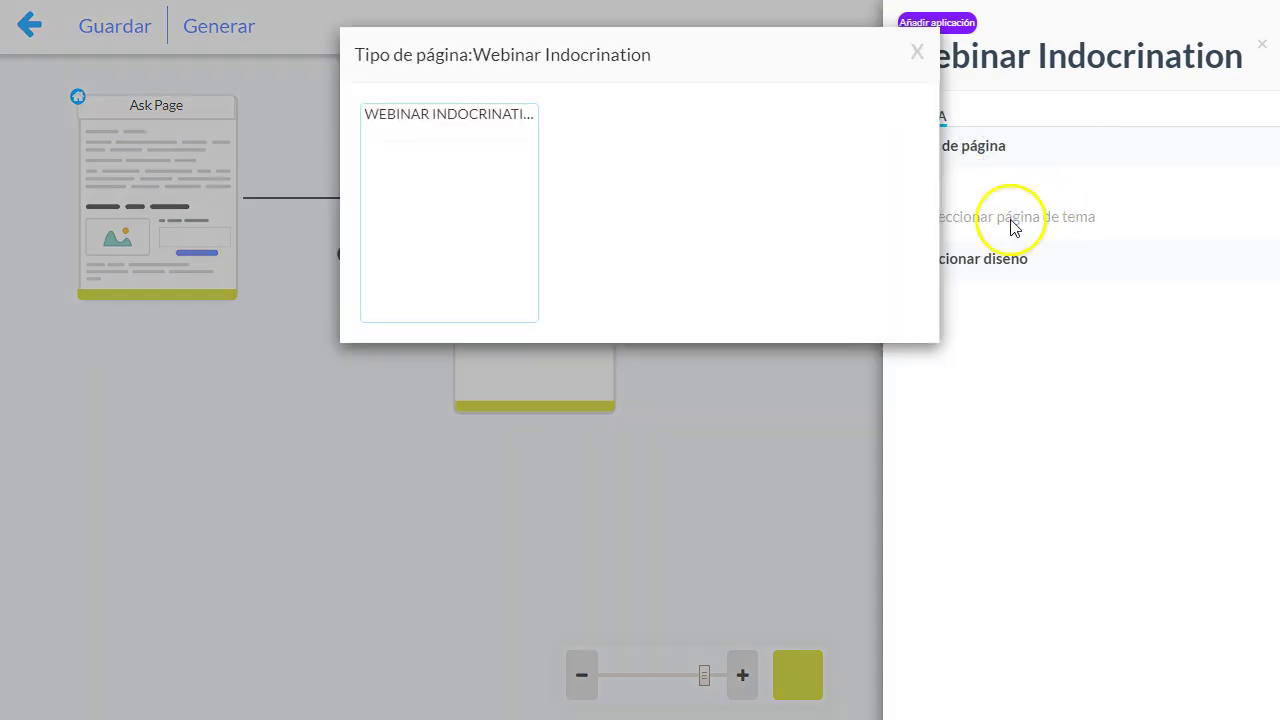
left_click(455, 178)
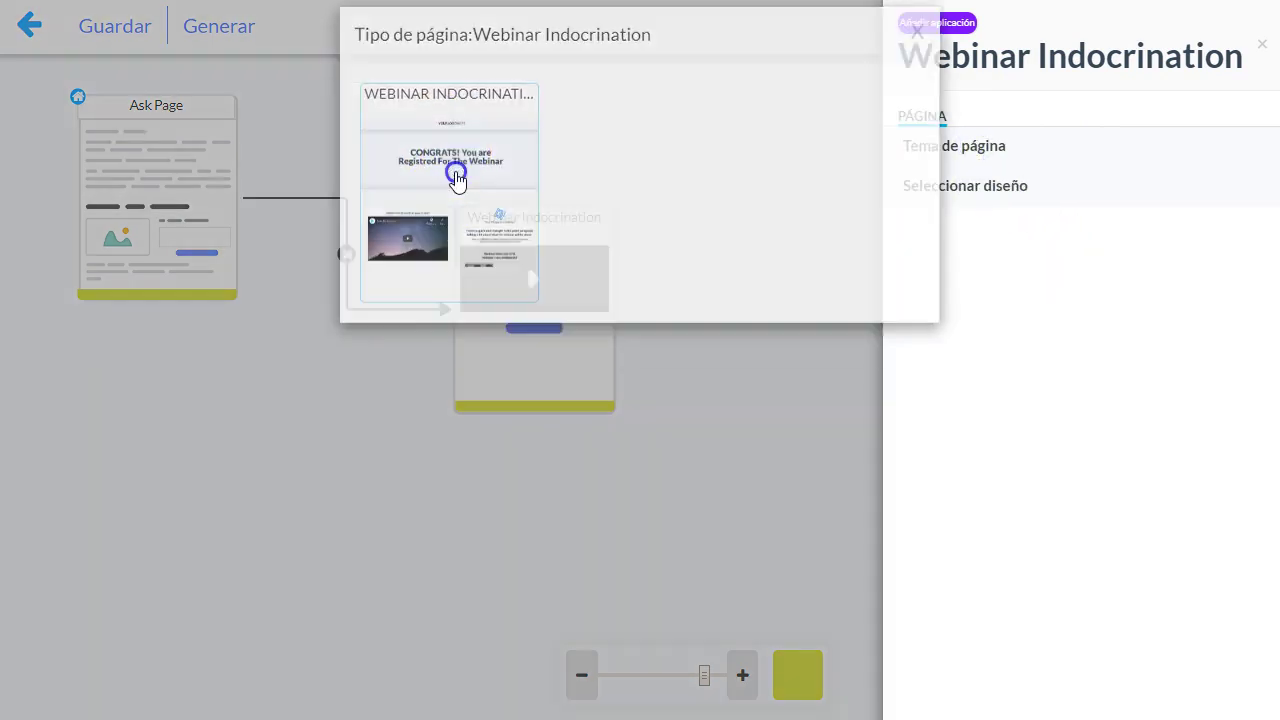
left_click(770, 322)
Step: Switch to Builderall's sales funnels page and look through the ready-made funnel types and their descriptions
mouse_move(170, 127)
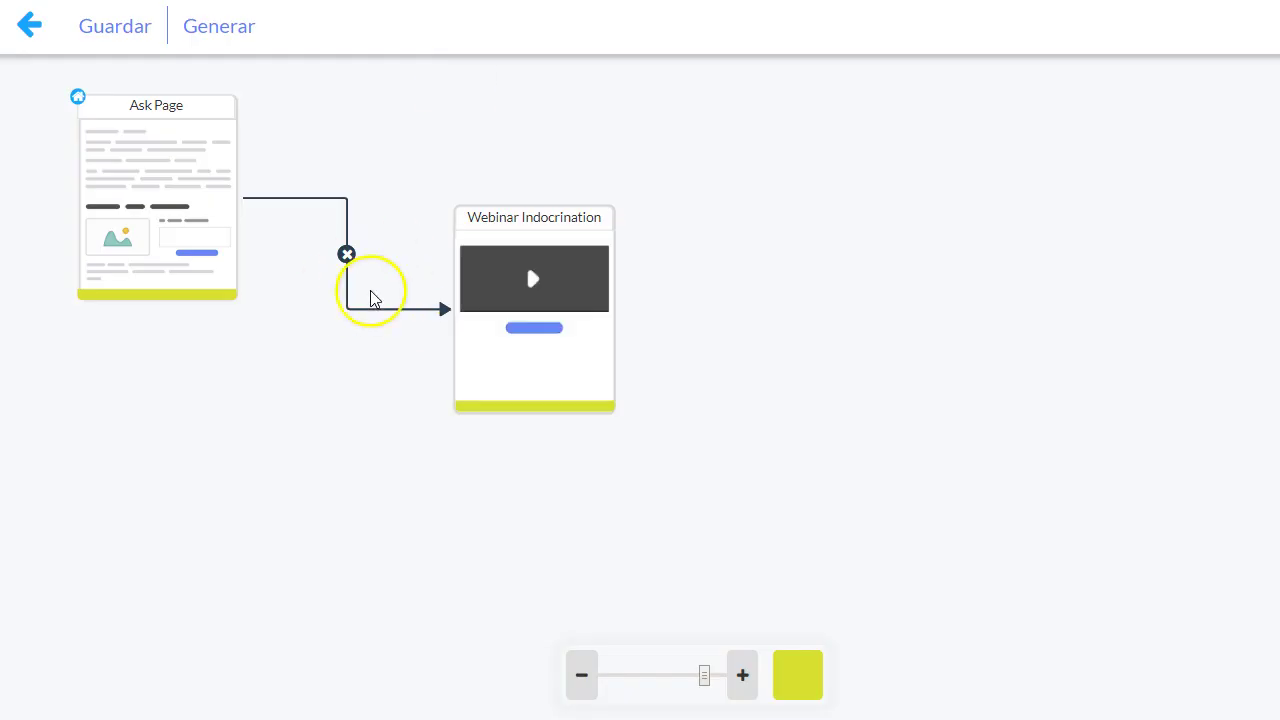
mouse_move(540, 240)
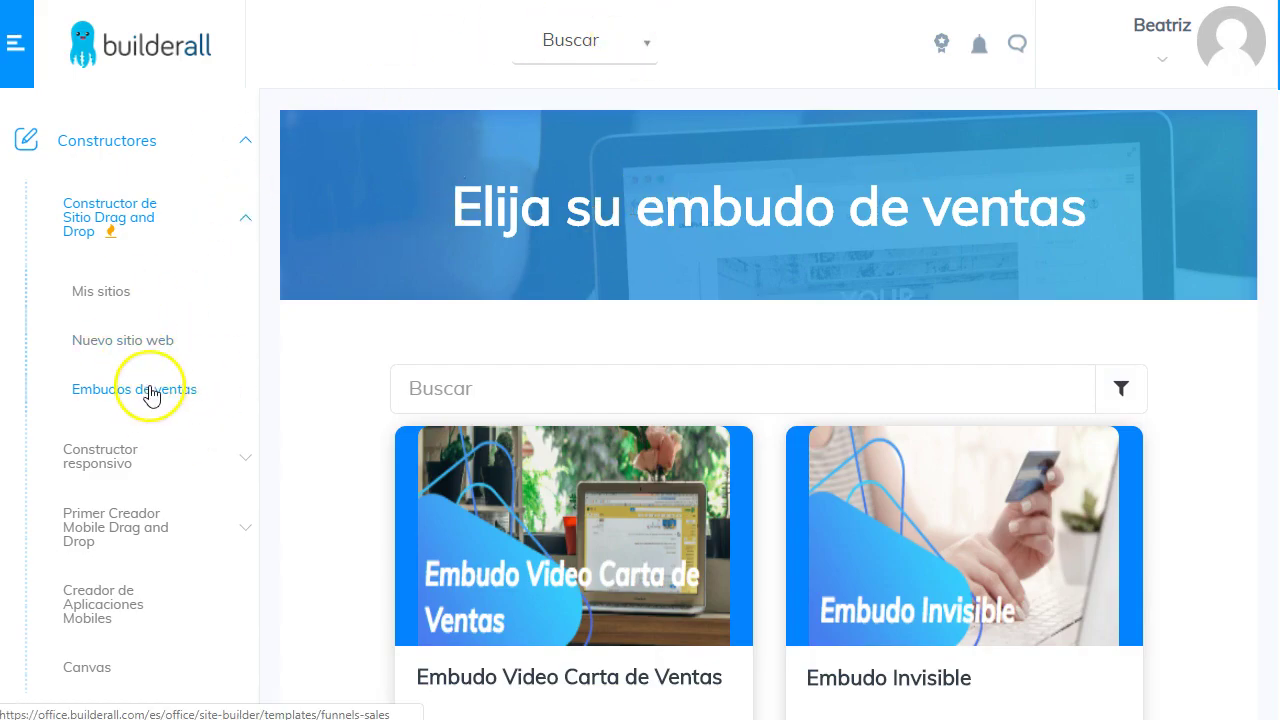
scroll(557, 278, "down", 1)
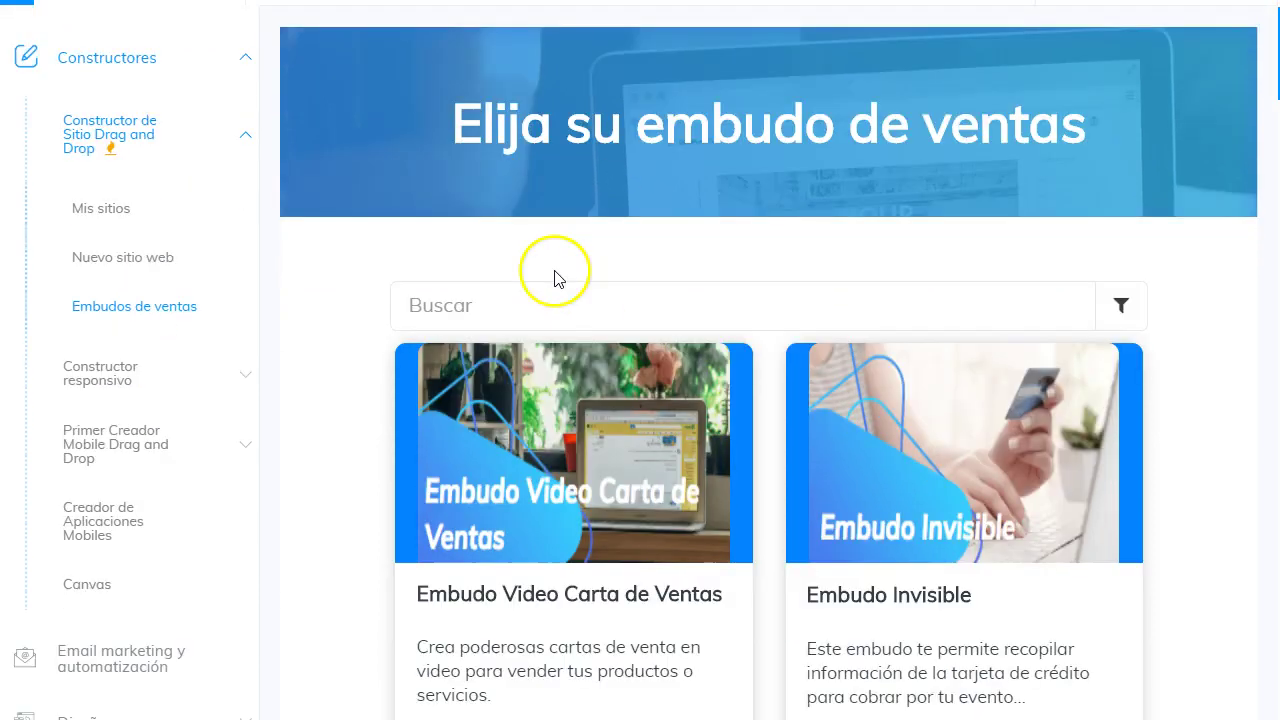
scroll(557, 278, "down", 1)
scroll(320, 351, "down", 1)
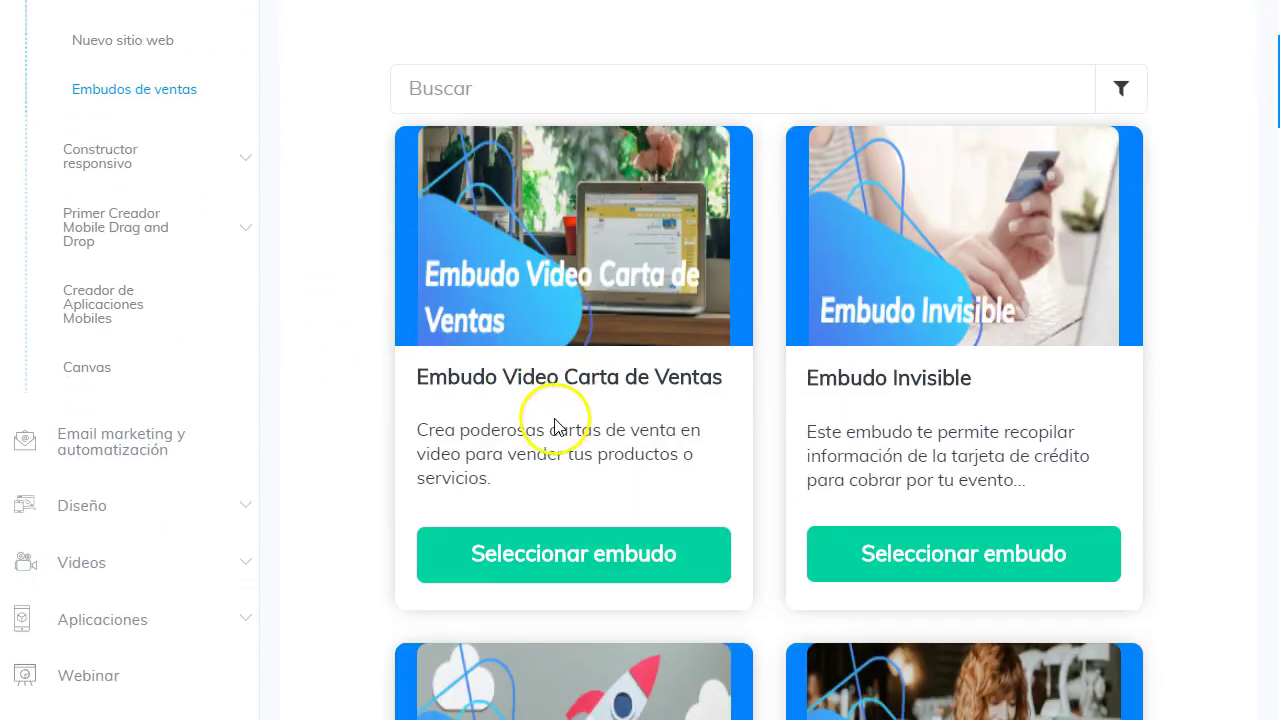
scroll(557, 425, "down", 5)
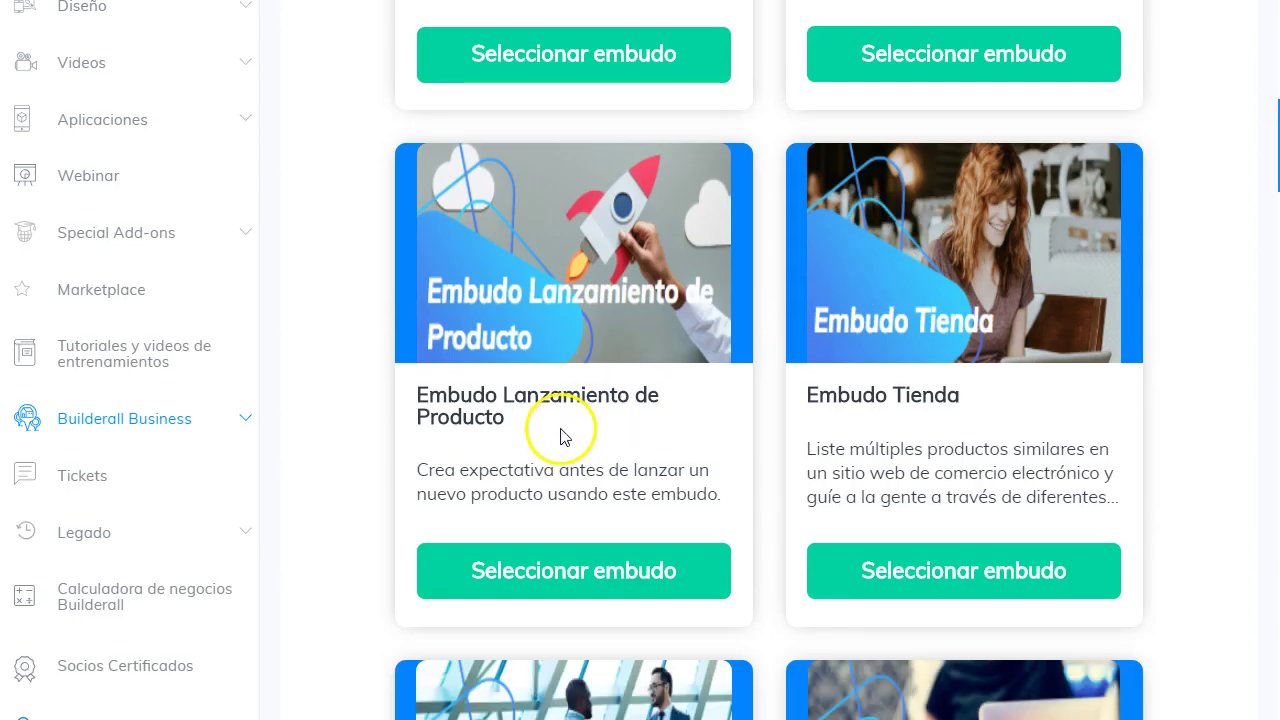
scroll(559, 430, "down", 8)
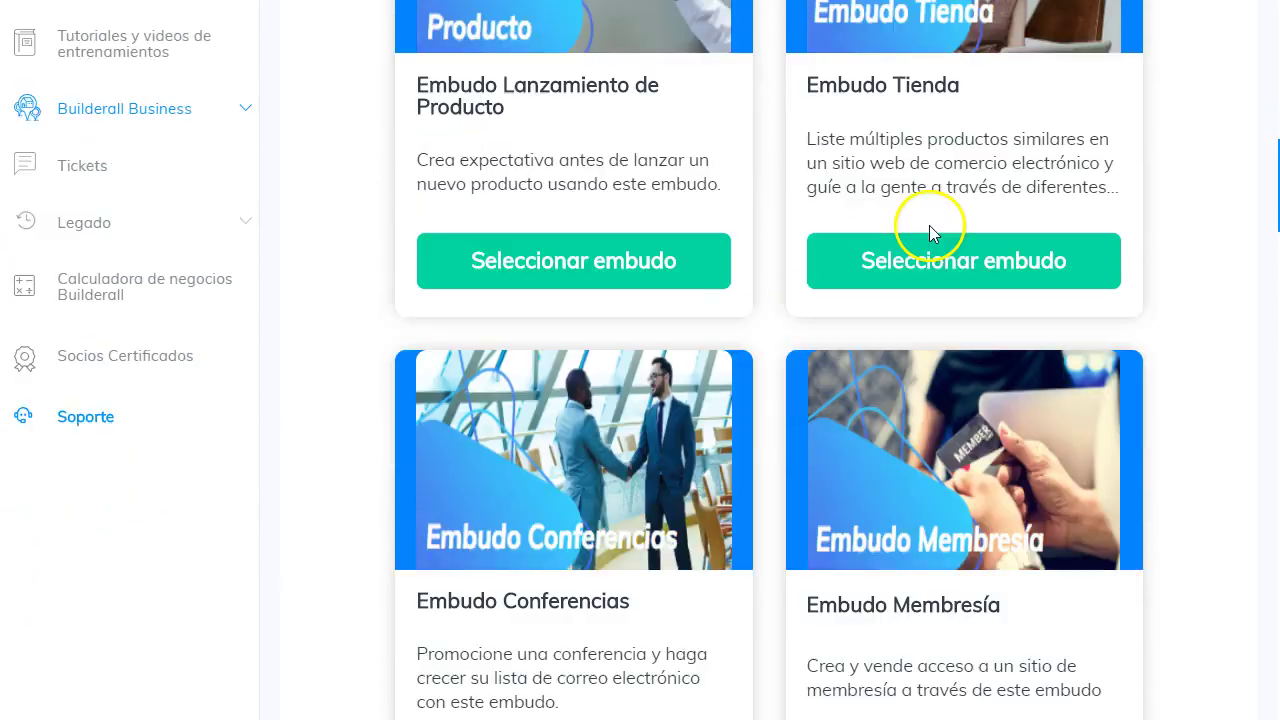
scroll(699, 404, "down", 6)
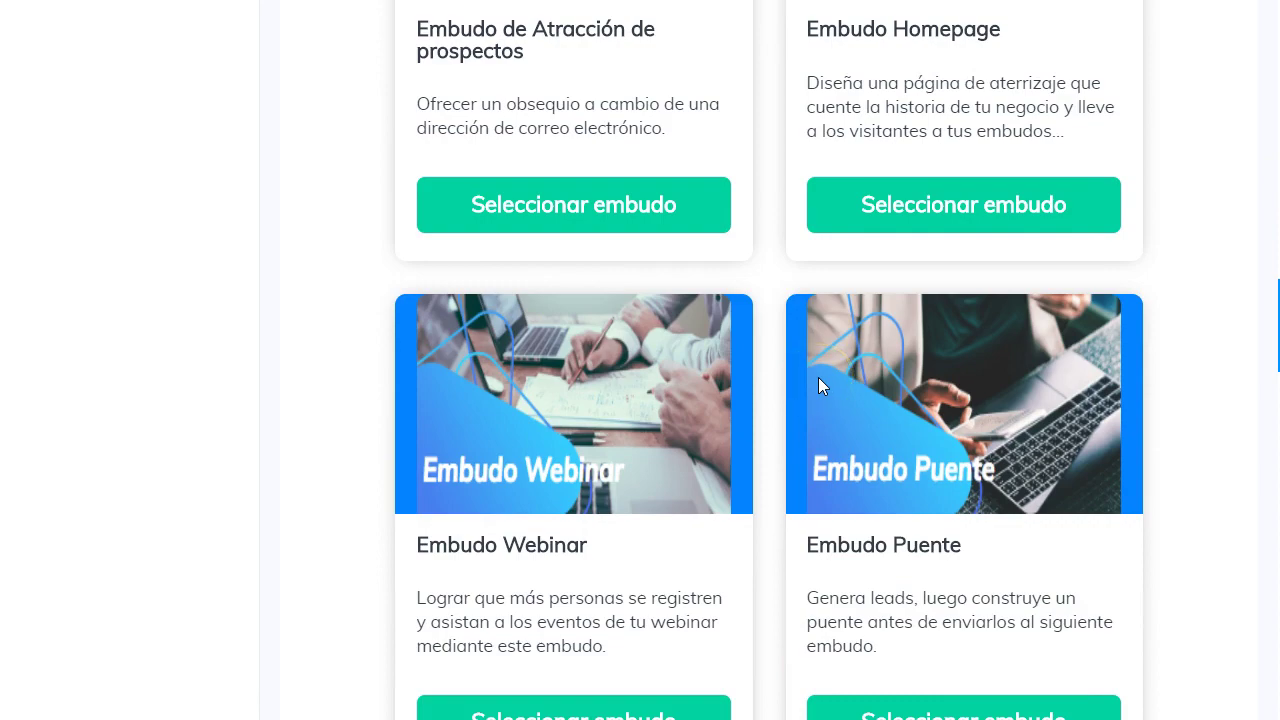
scroll(818, 377, "up", 15)
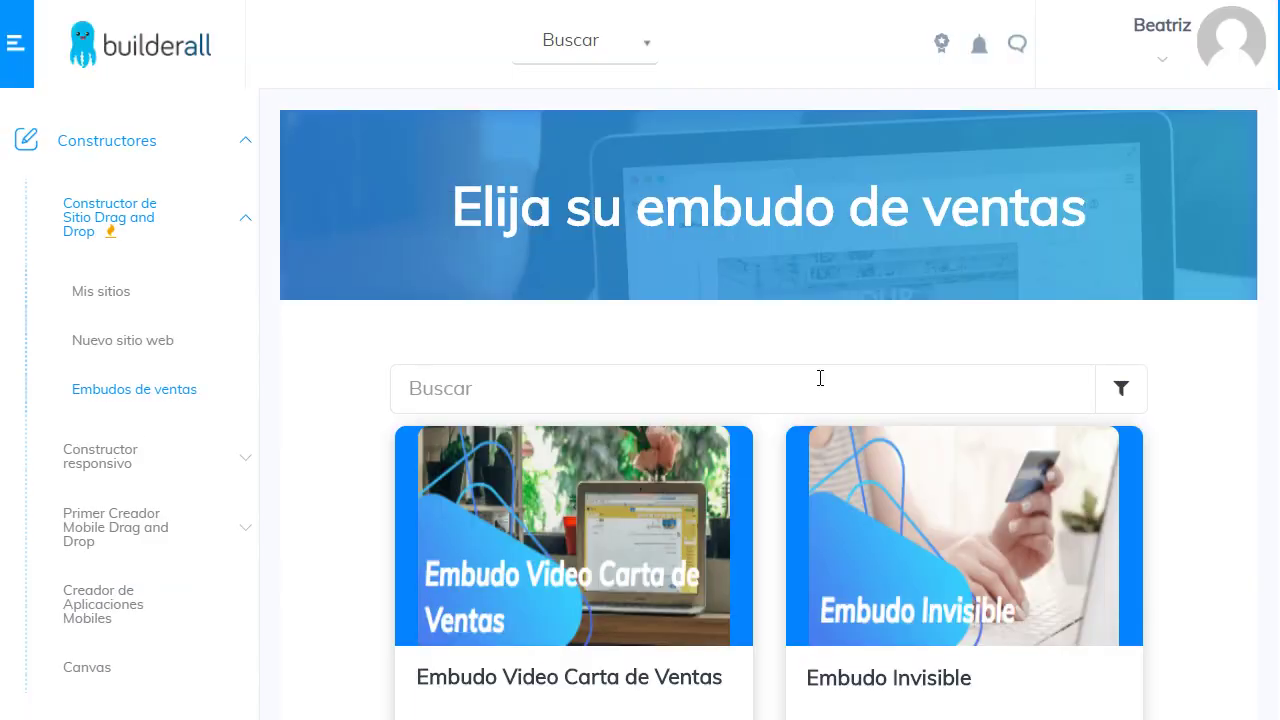
scroll(820, 377, "down", 2)
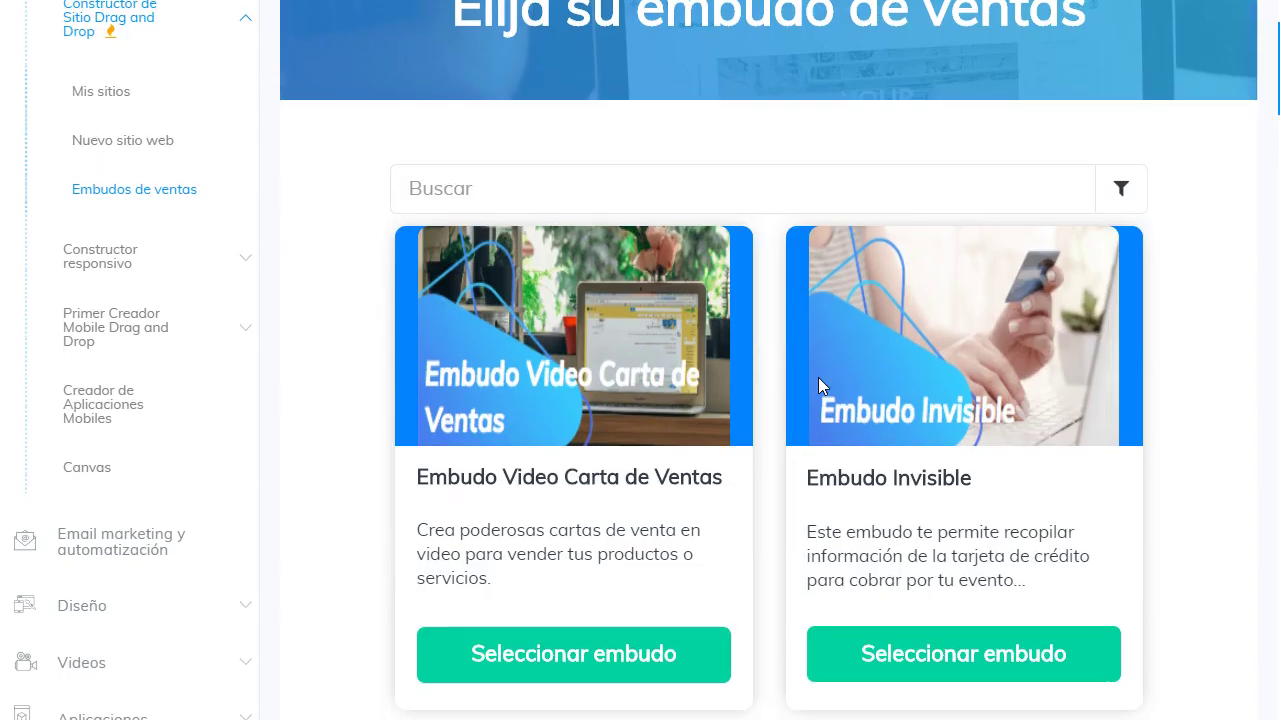
scroll(818, 380, "down", 1)
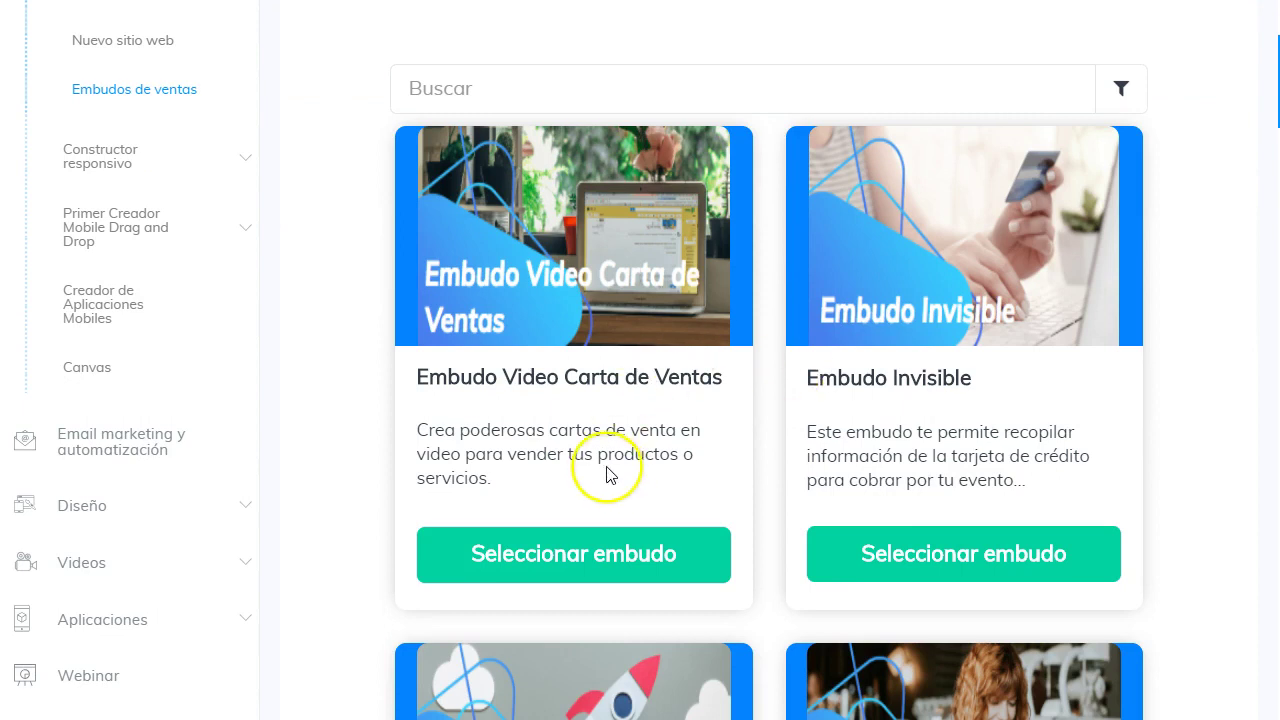
scroll(813, 286, "down", 5)
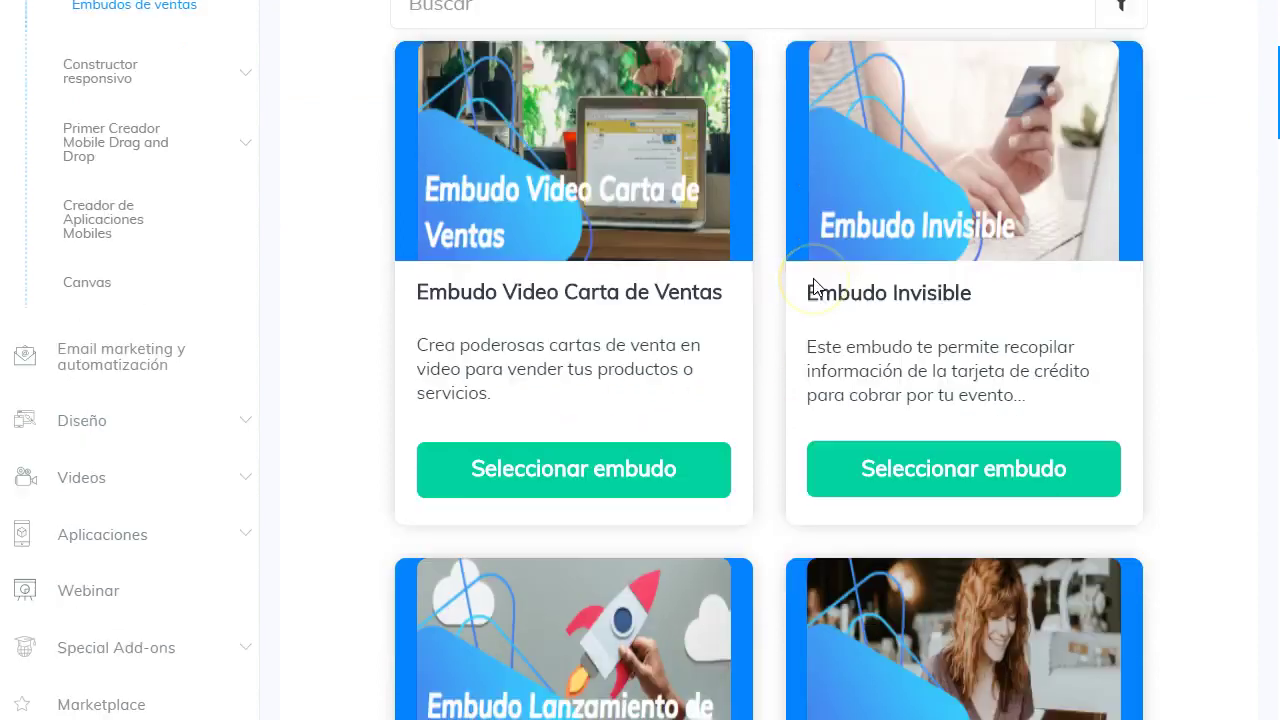
scroll(683, 320, "down", 3)
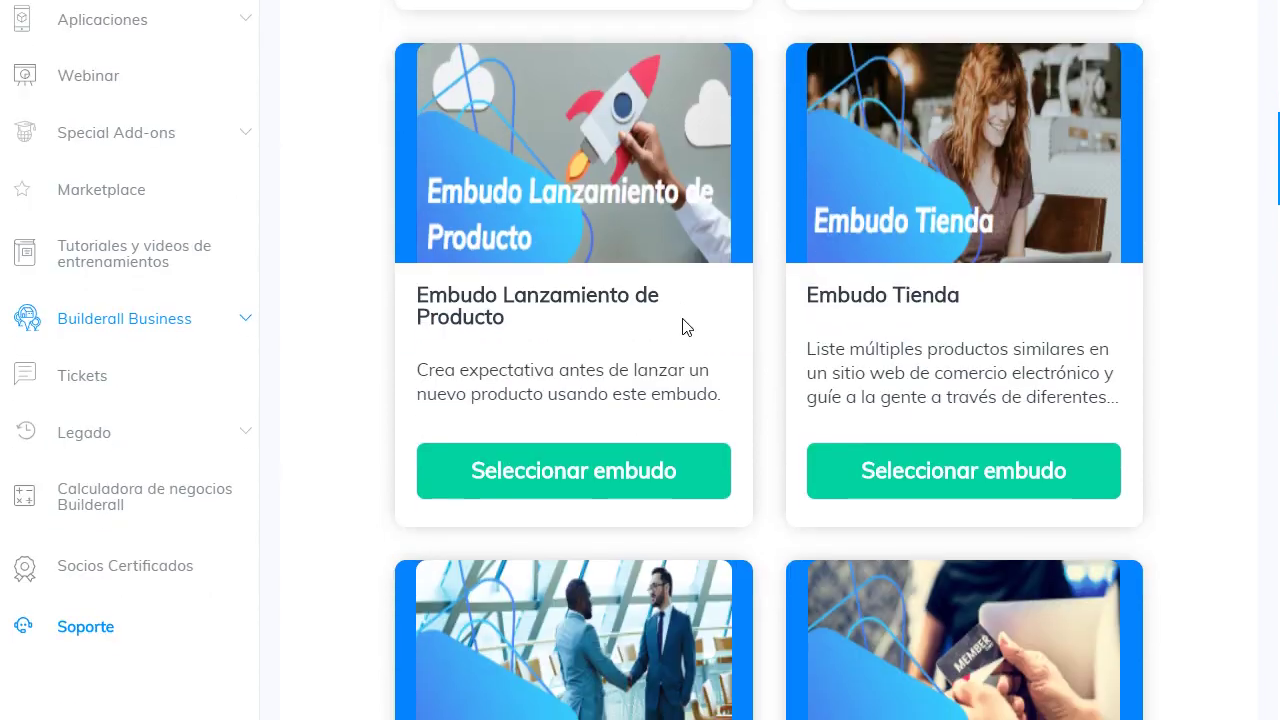
scroll(687, 326, "down", 7)
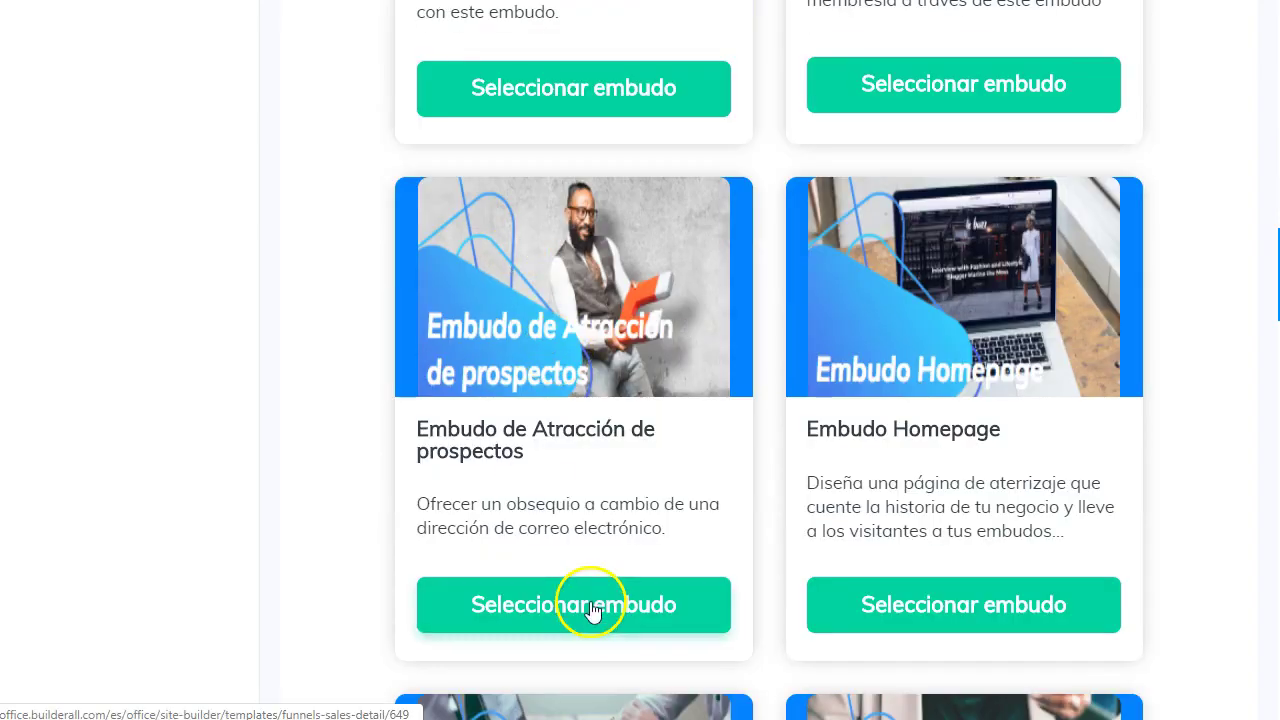
Step: Open the Embudo de Atracción de prospectos funnel and examine its description, blueprint and selectable templates
left_click(591, 606)
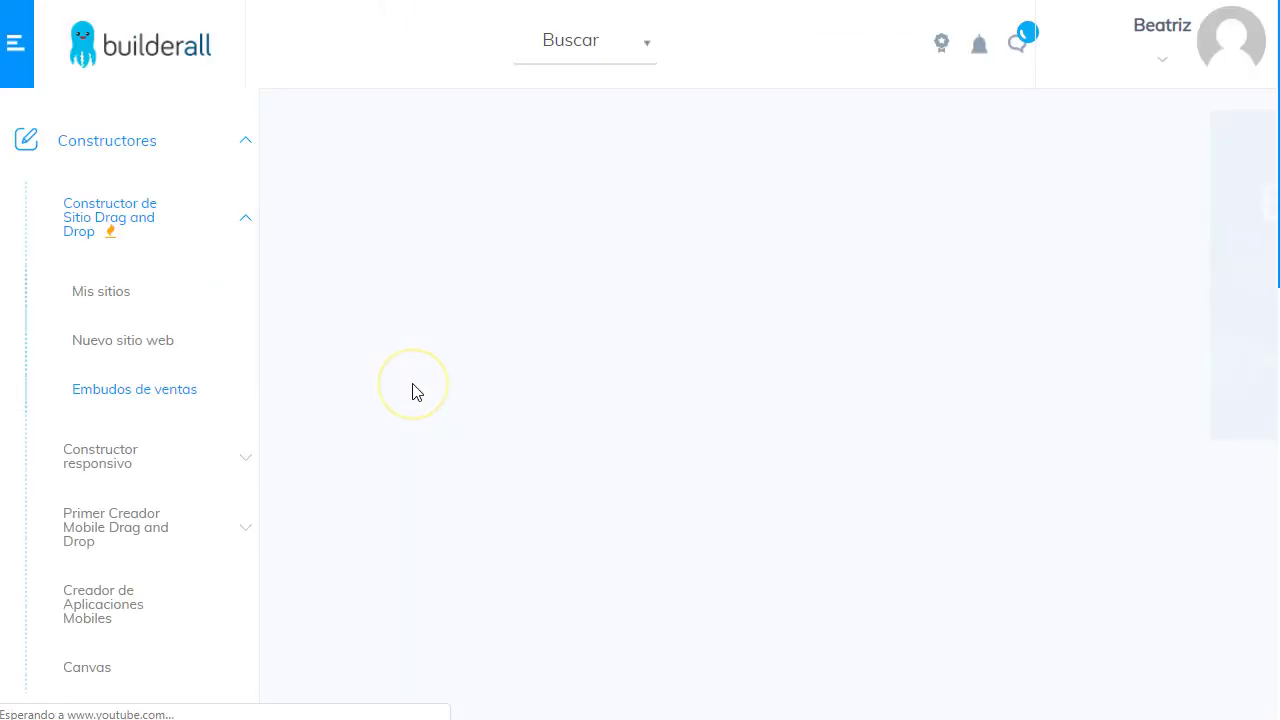
scroll(698, 352, "down", 2)
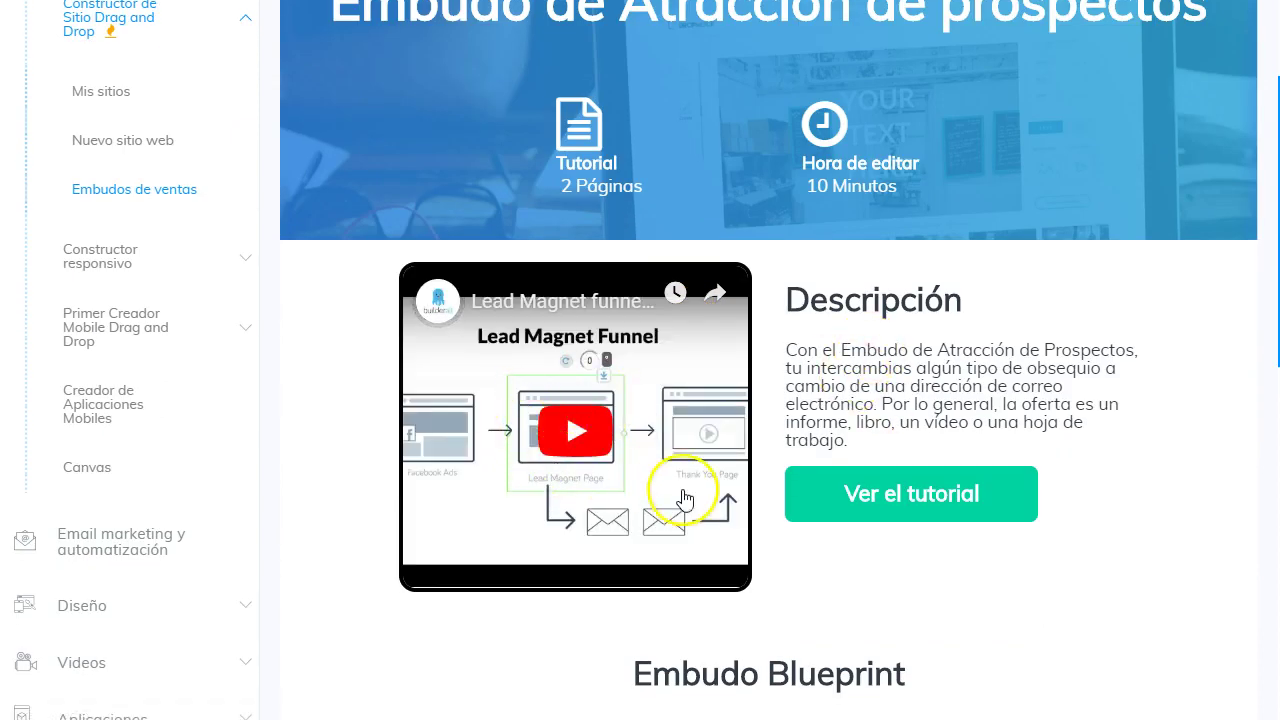
scroll(684, 498, "down", 5)
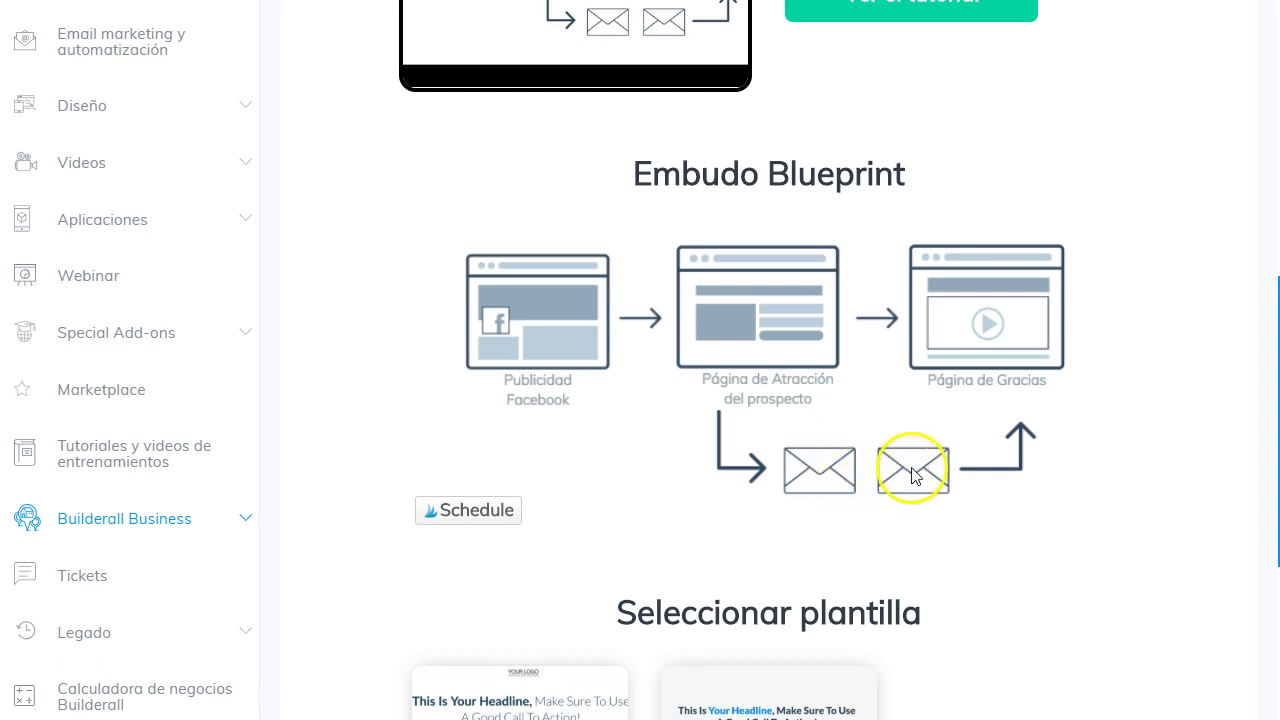
scroll(990, 290, "down", 4)
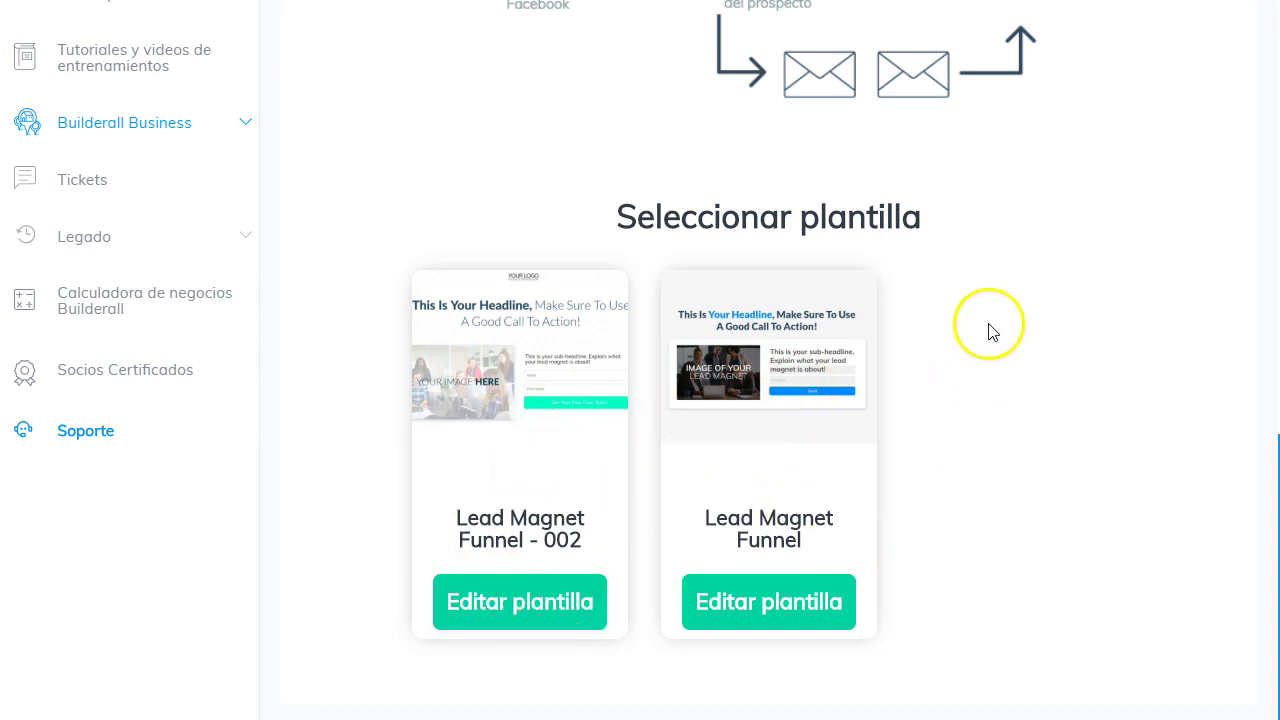
scroll(990, 331, "up", 10)
scroll(988, 331, "down", 3)
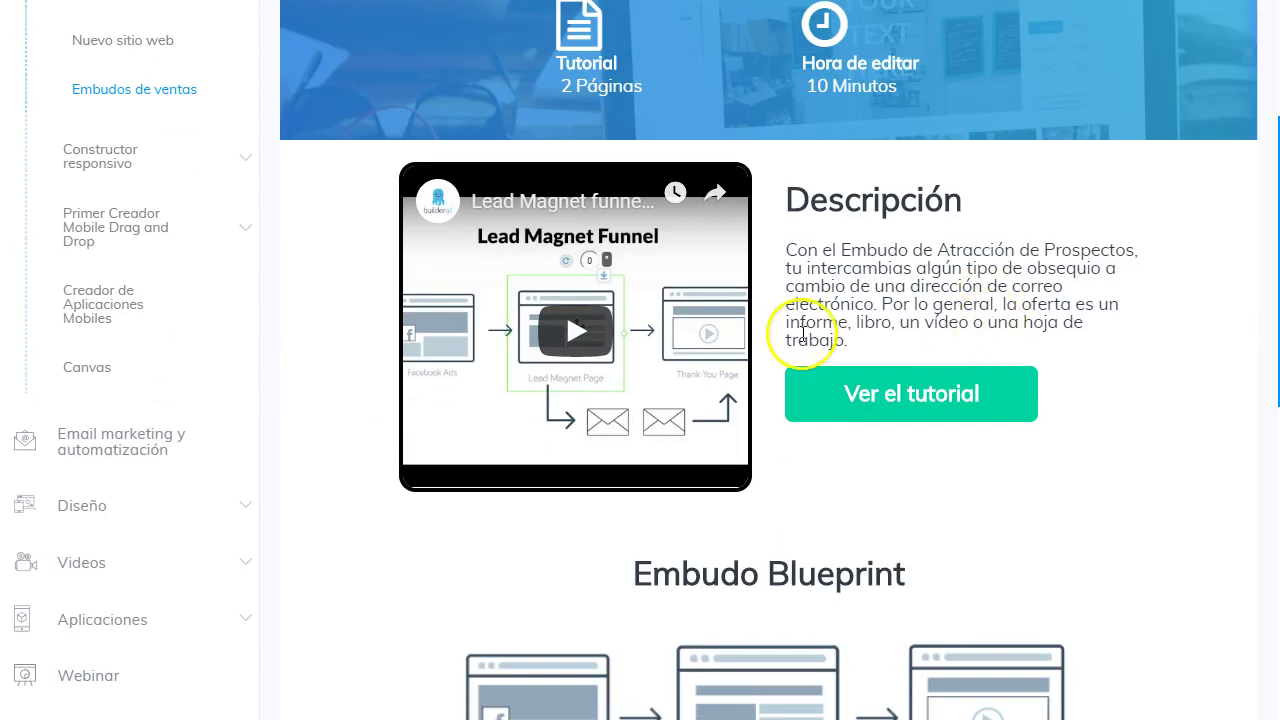
Step: Play the Lead Magnet Funnel tutorial video and skip ahead through it to sample its content
left_click(572, 332)
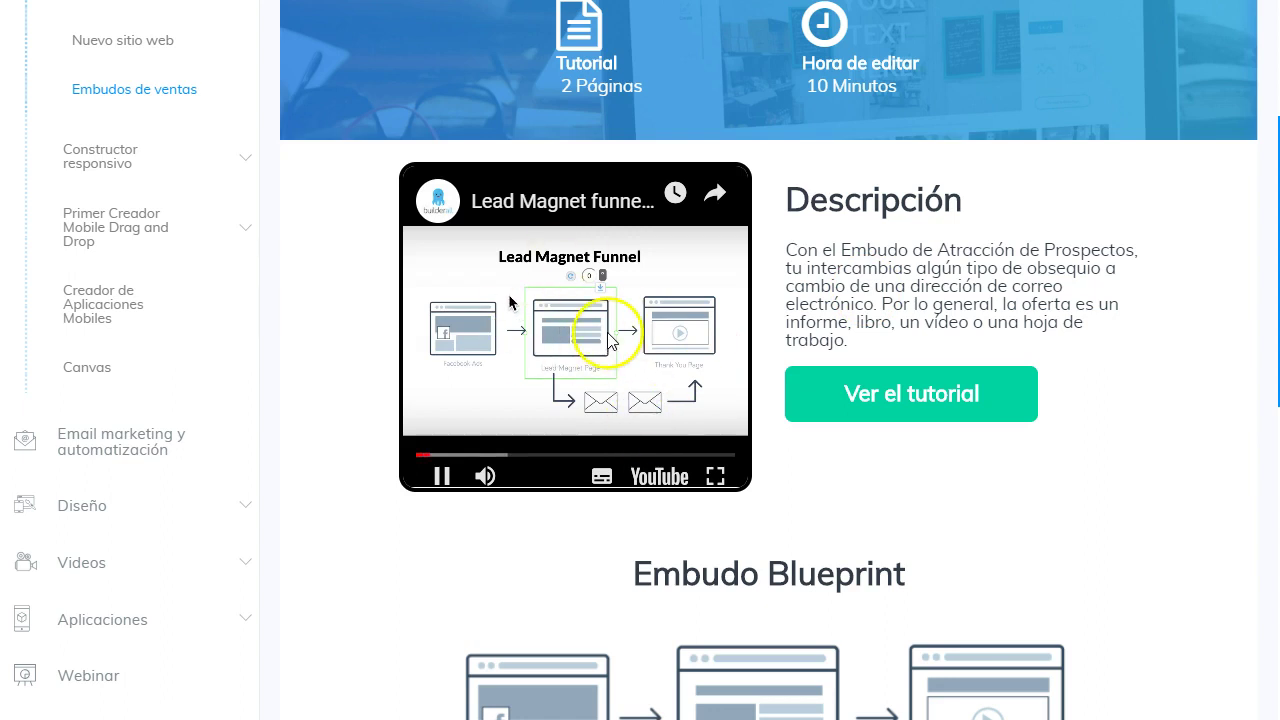
left_click_drag(471, 457, 540, 456)
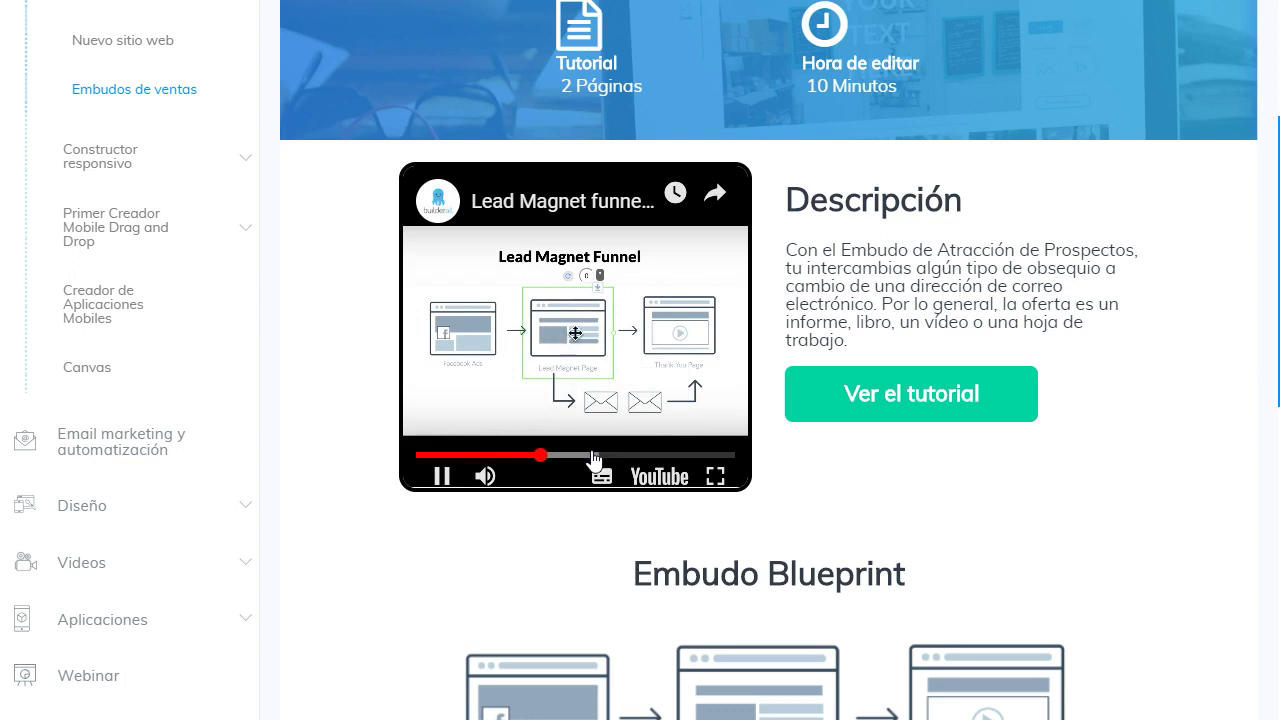
left_click(594, 457)
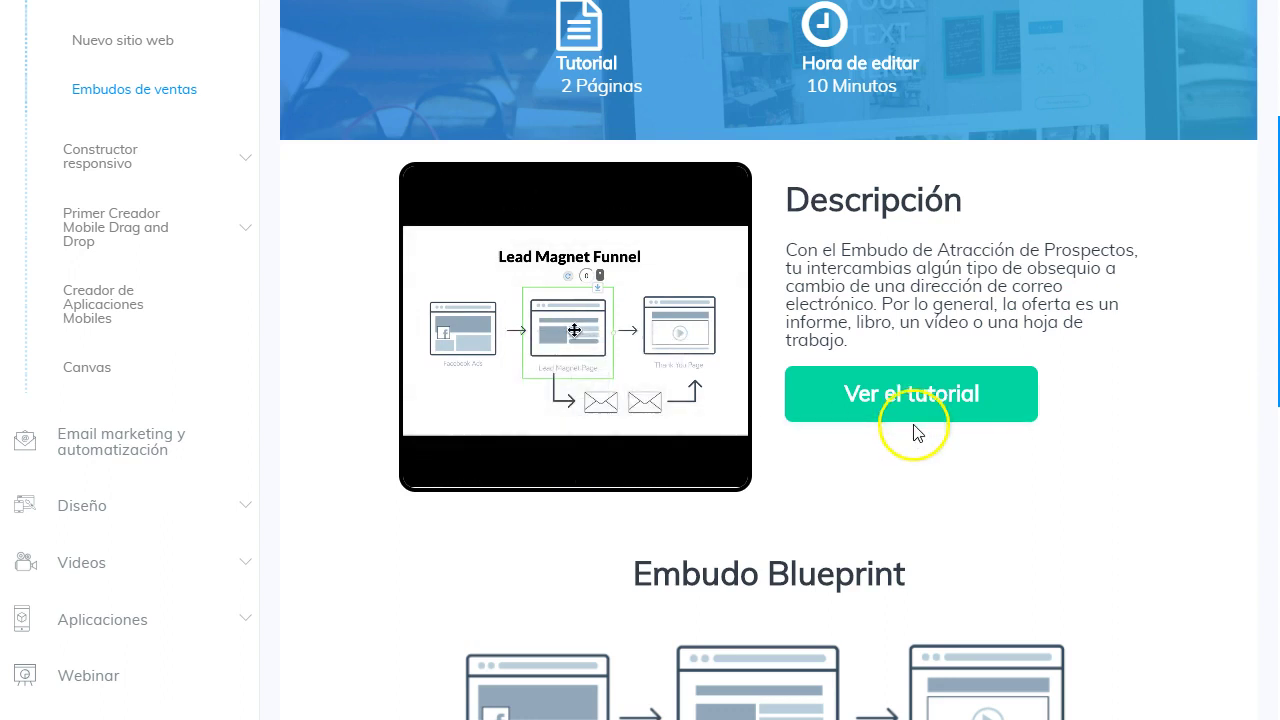
left_click(663, 455)
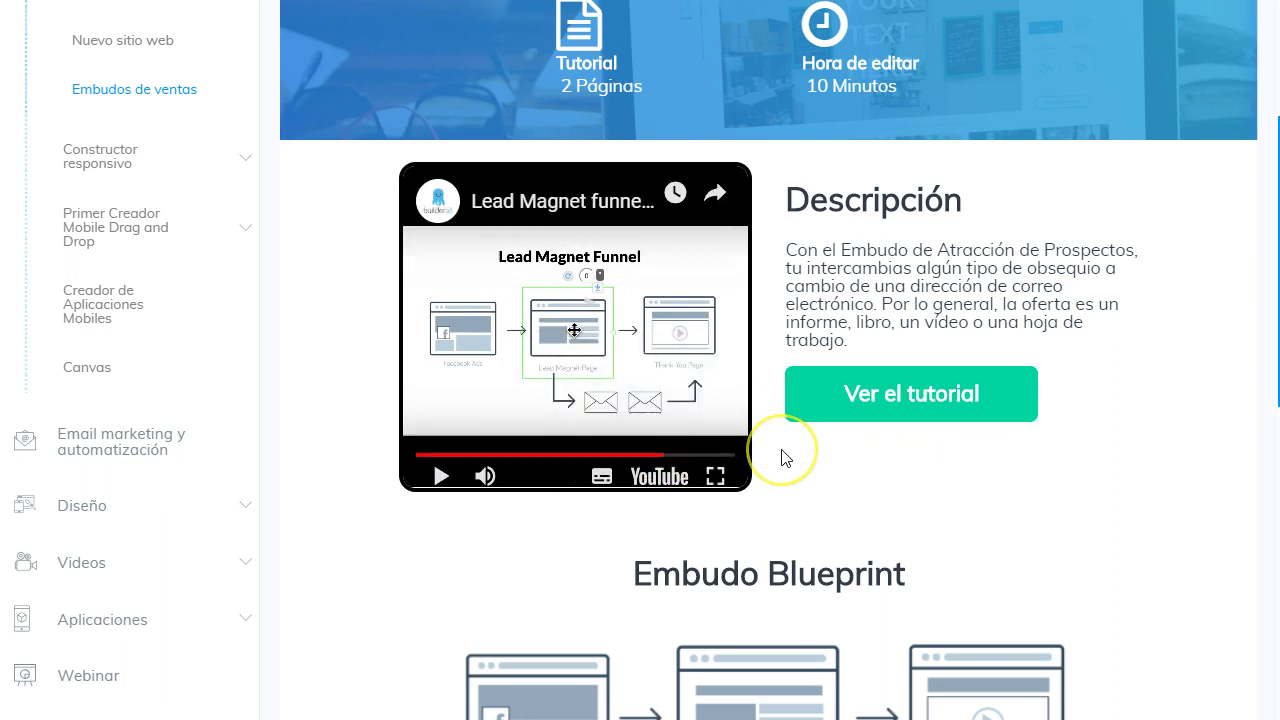
left_click(490, 330)
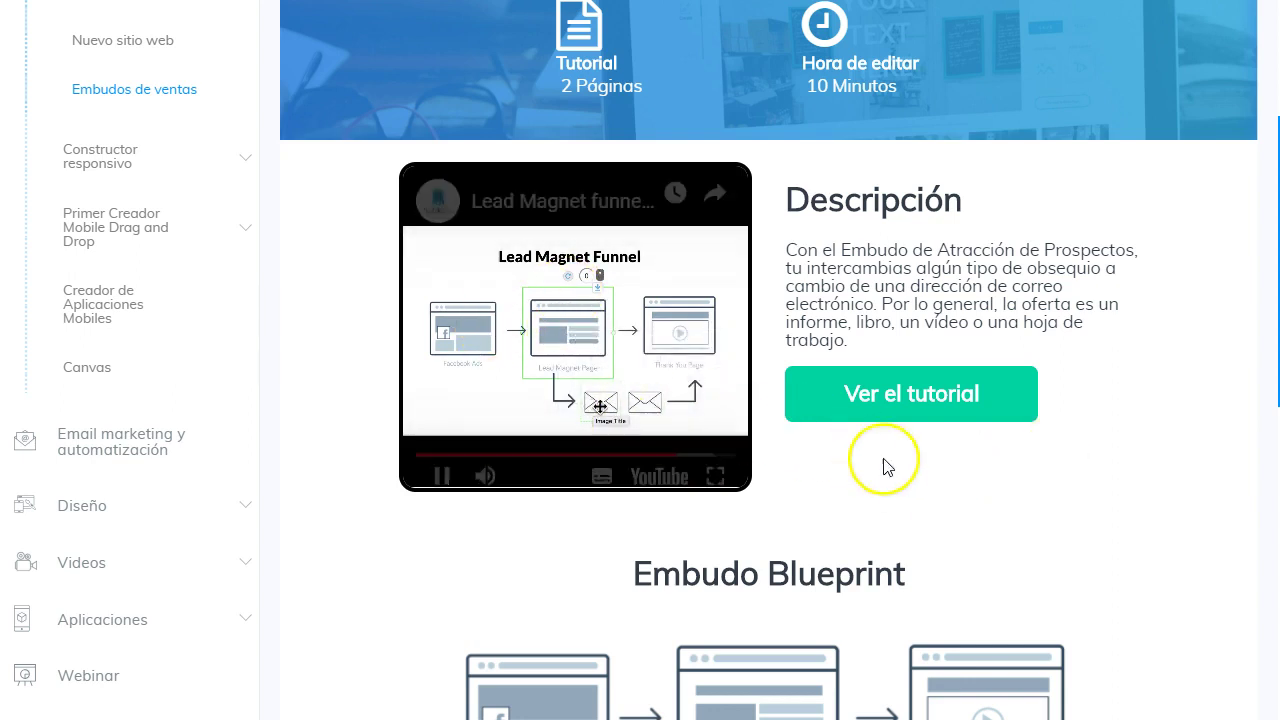
Step: Pause the Lead Magnet Funnel tutorial video and review the funnel's description, blueprint and the templates offered for selection
left_click(445, 470)
scroll(934, 255, "down", 2)
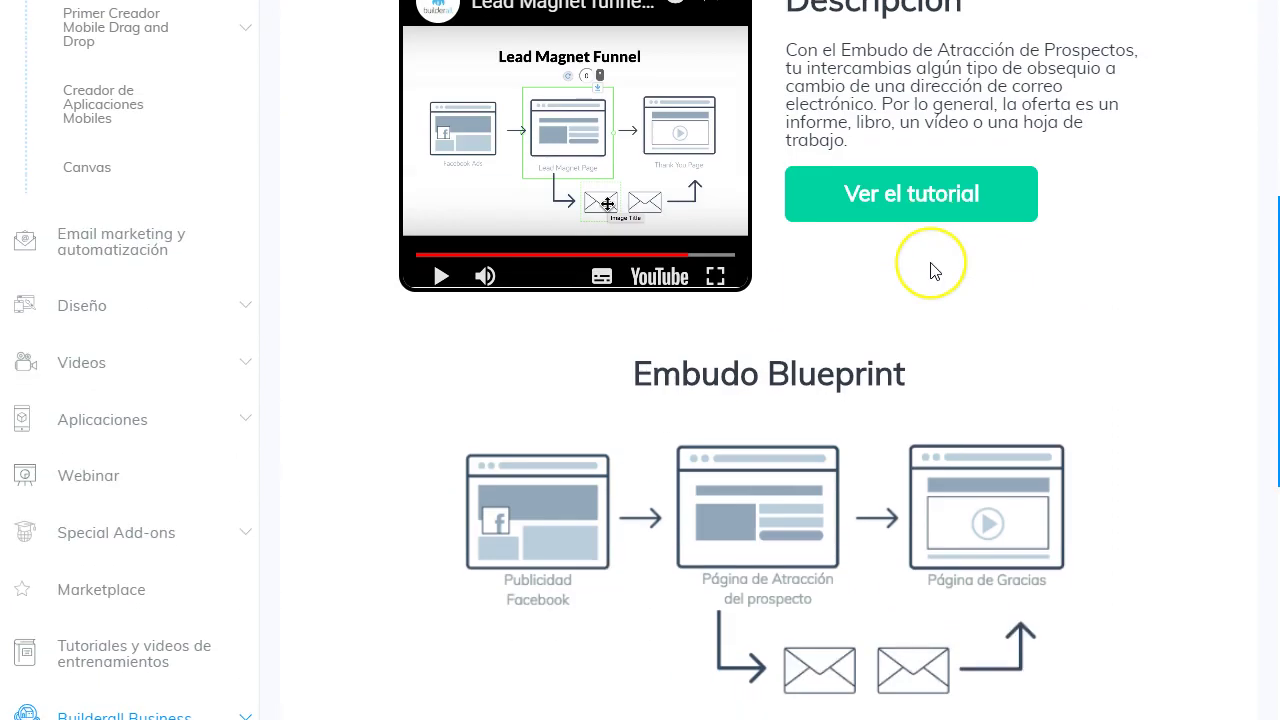
scroll(930, 270, "down", 2)
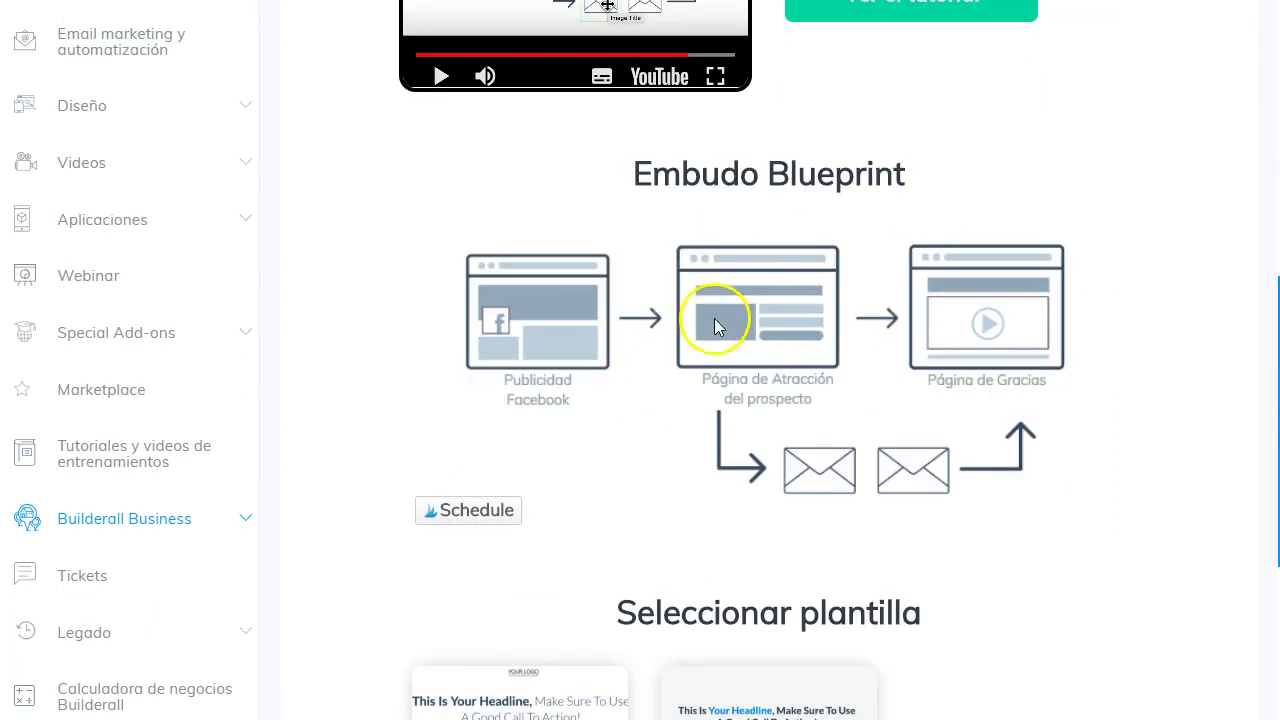
scroll(792, 344, "down", 3)
scroll(790, 345, "up", 10)
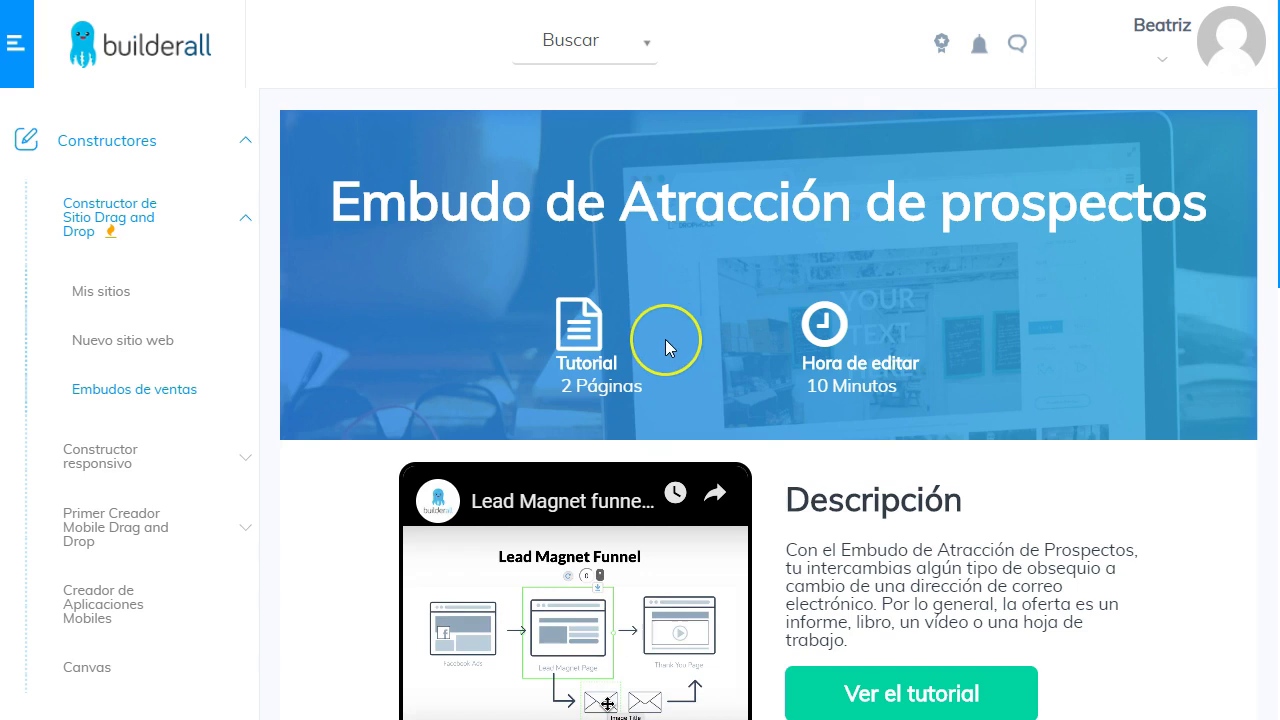
scroll(620, 340, "down", 2)
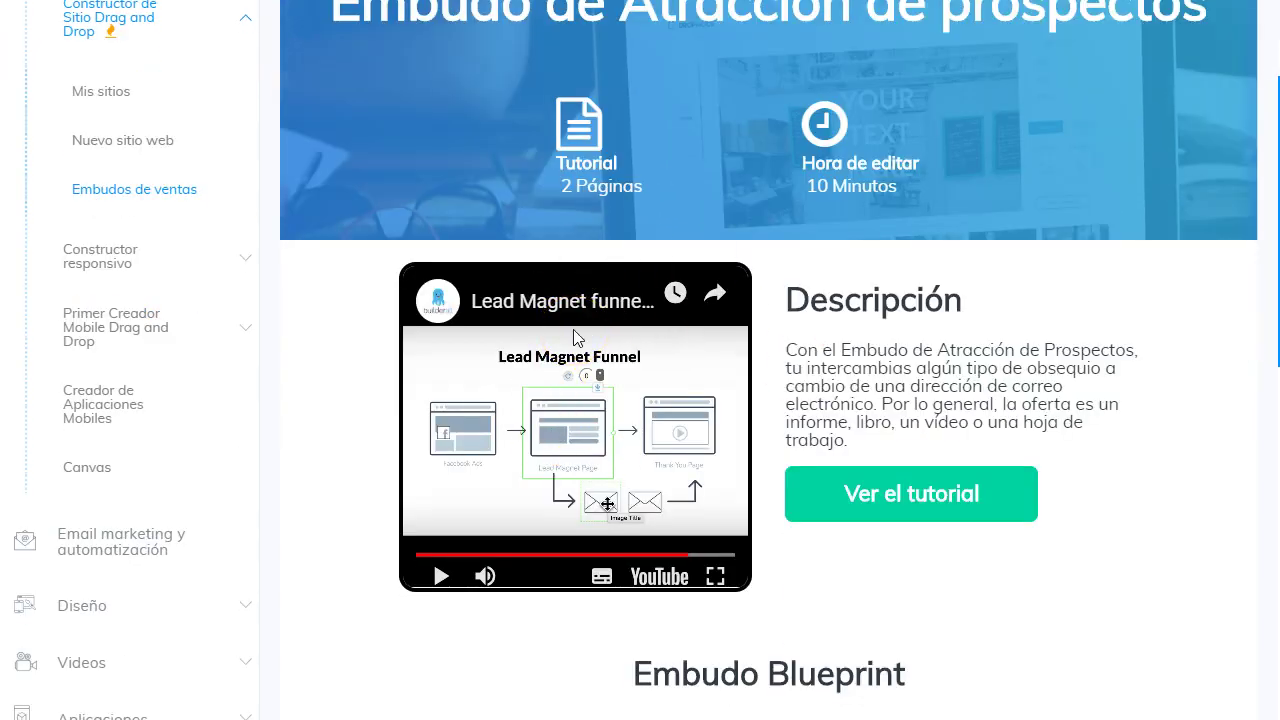
scroll(573, 329, "down", 9)
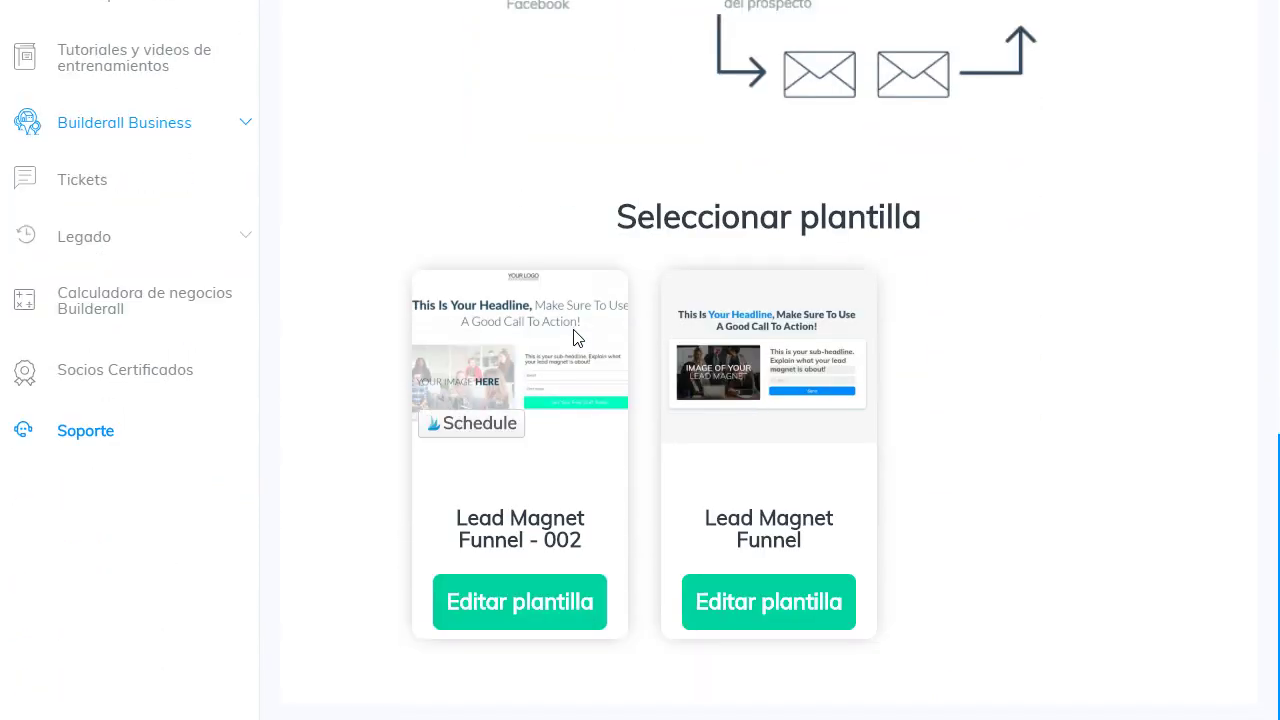
Step: Return to the list of ready-made funnels and examine the descriptions from Embudo Homepage through Ask Campaign Funnel and beyond
scroll(574, 338, "up", 12)
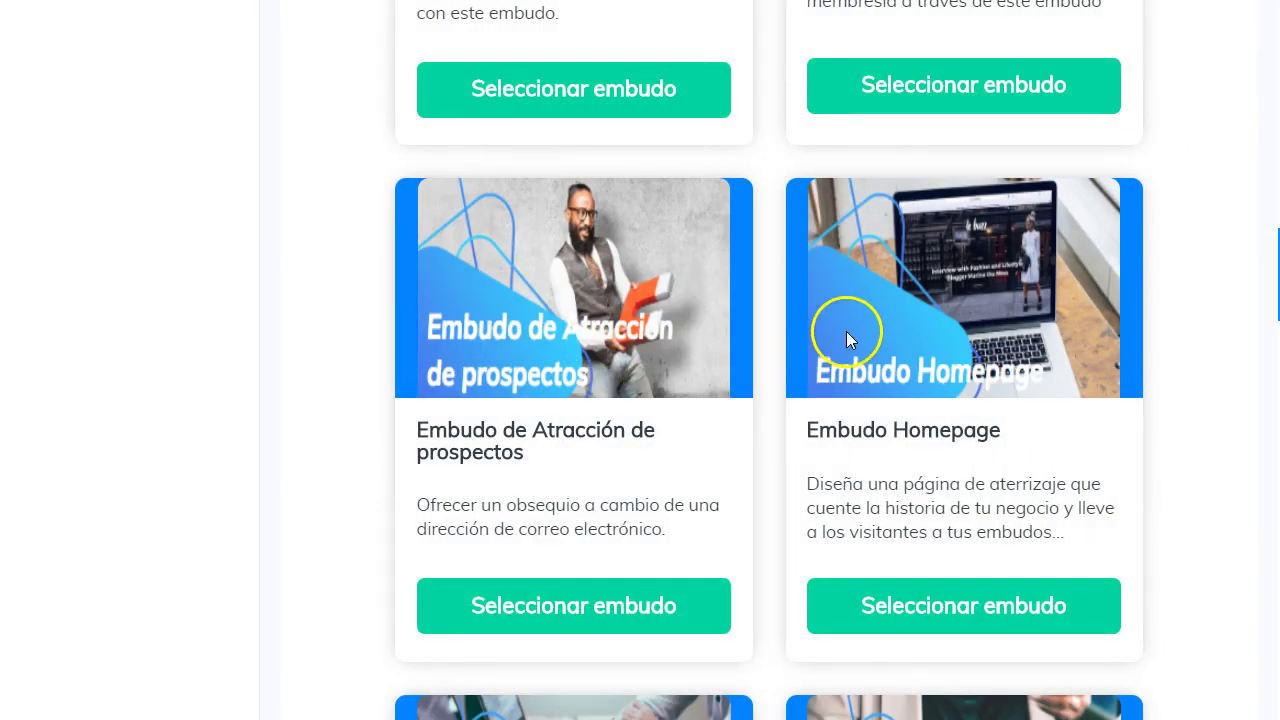
scroll(862, 330, "down", 5)
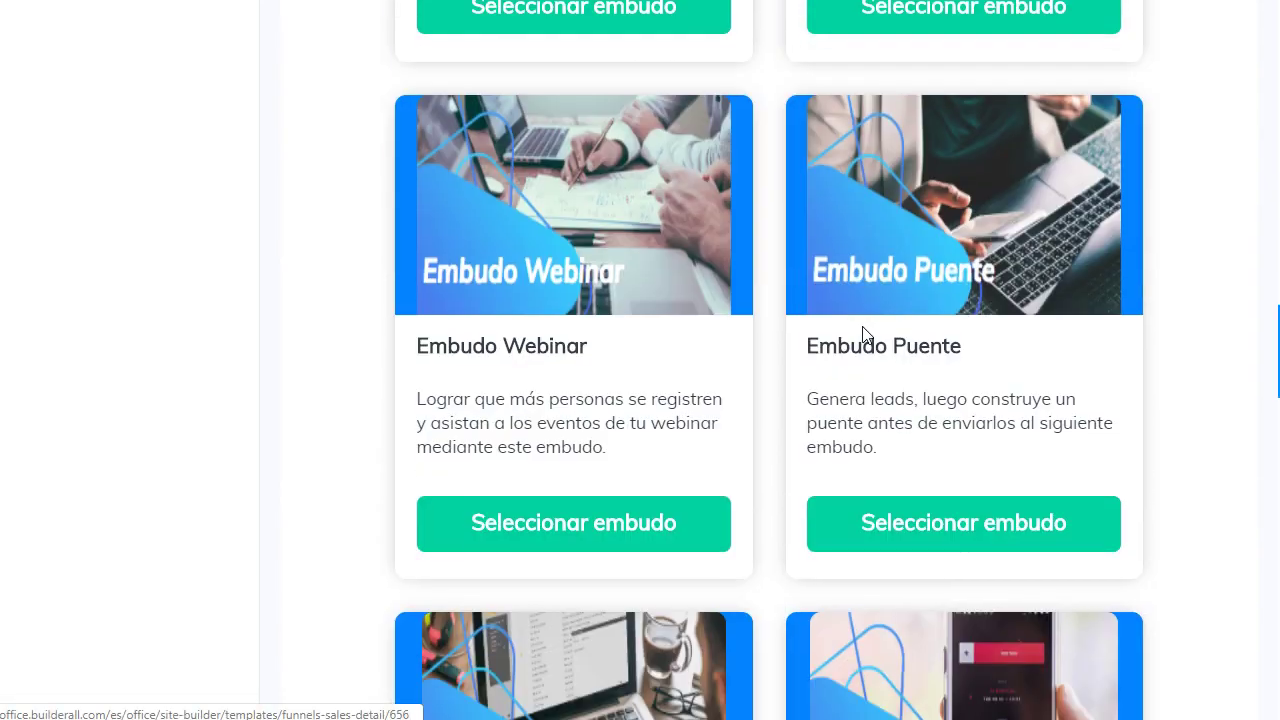
scroll(952, 310, "down", 1)
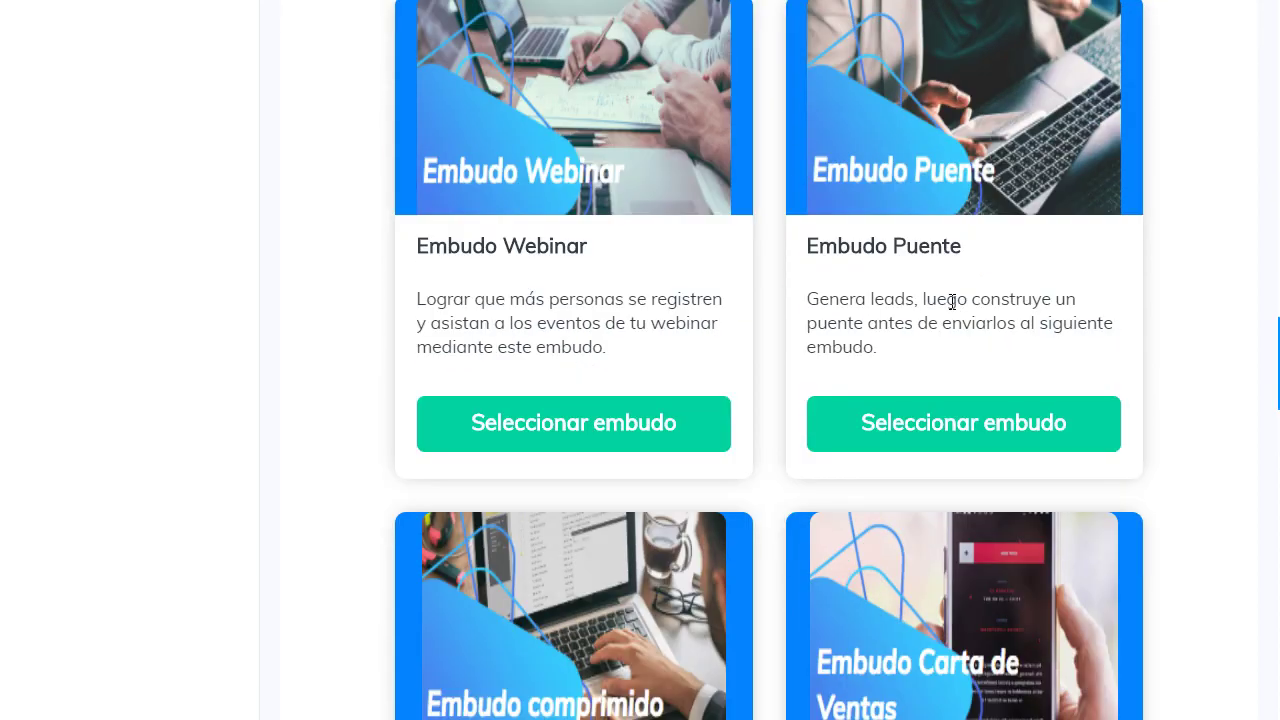
left_click_drag(808, 298, 826, 329)
left_click(886, 321)
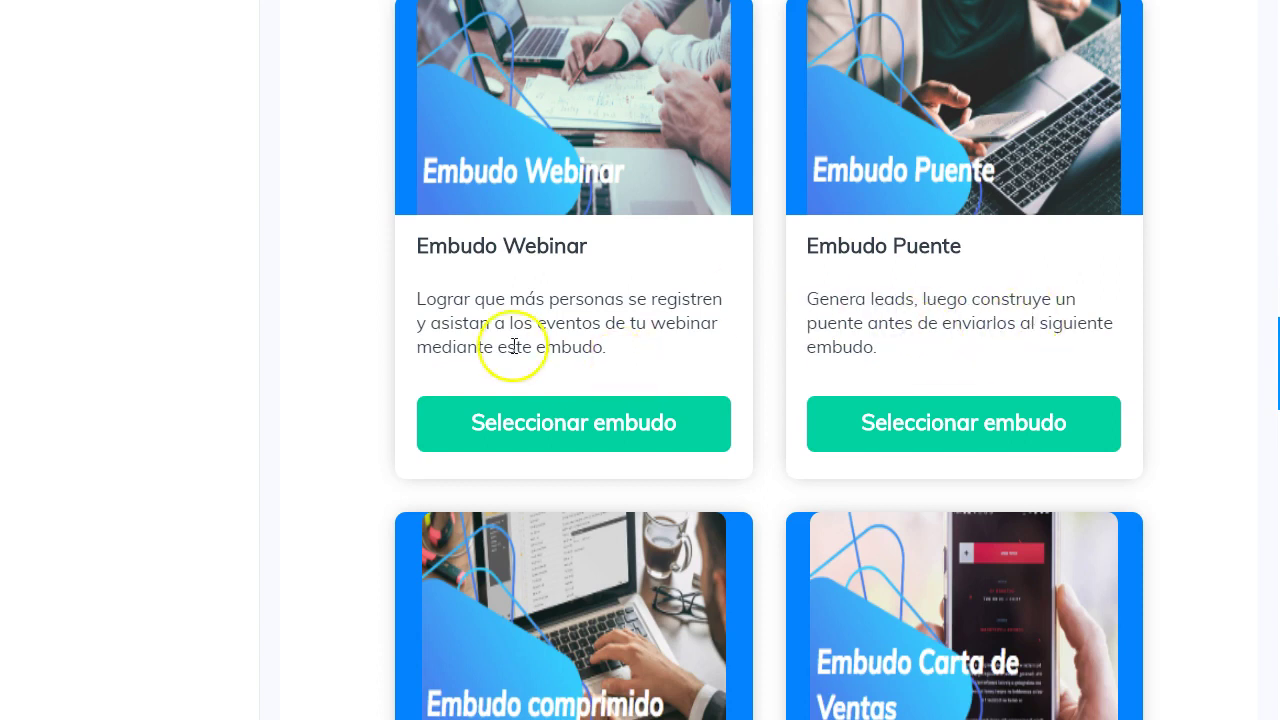
scroll(490, 330, "down", 1)
scroll(557, 394, "down", 3)
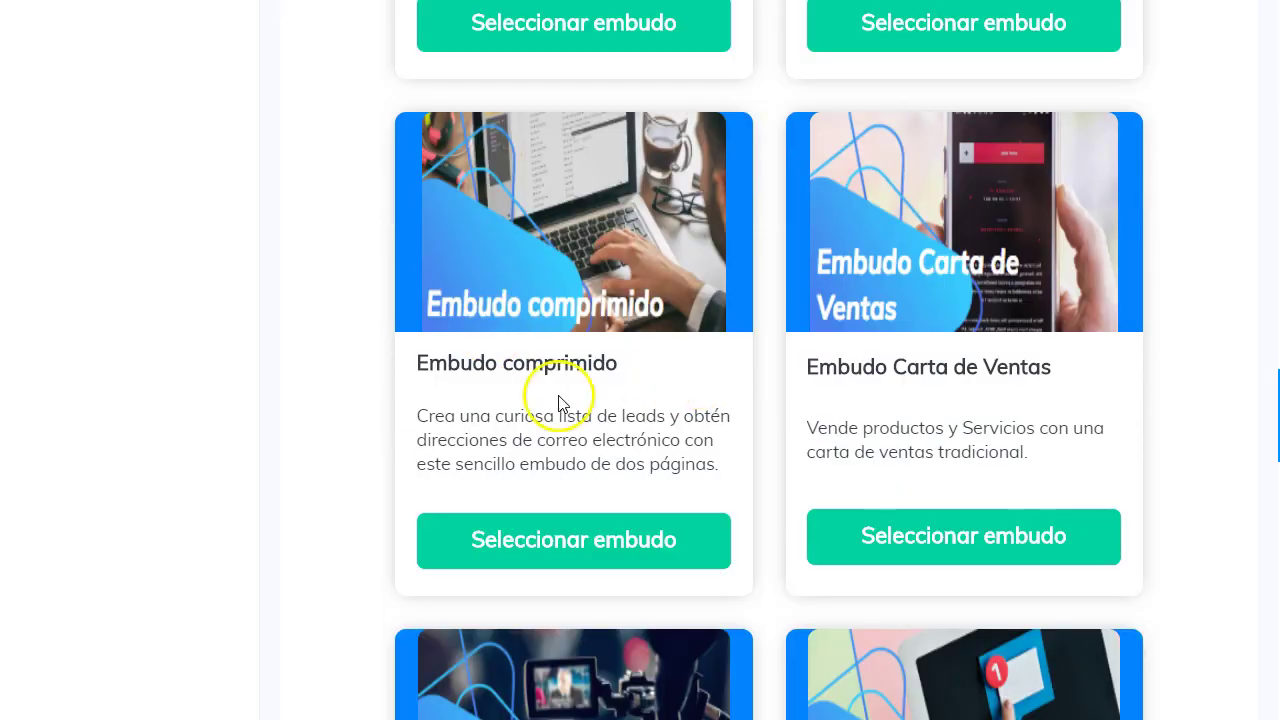
scroll(551, 414, "down", 1)
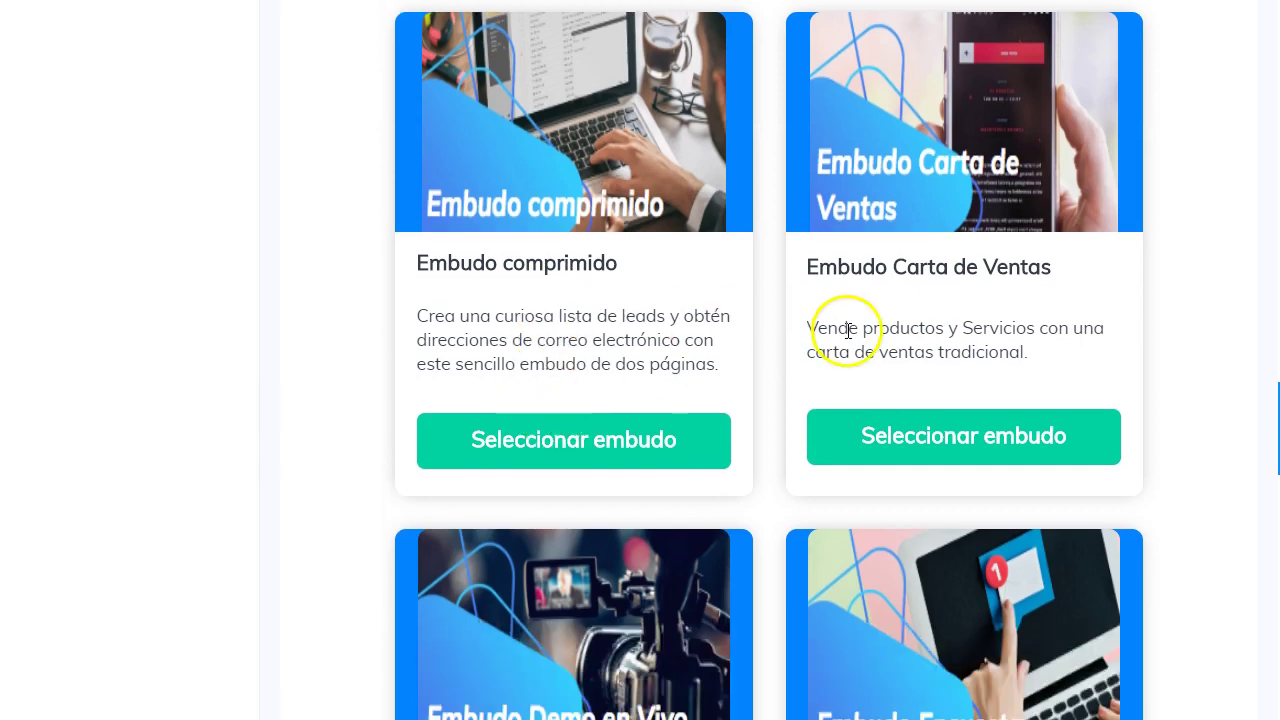
scroll(929, 317, "down", 2)
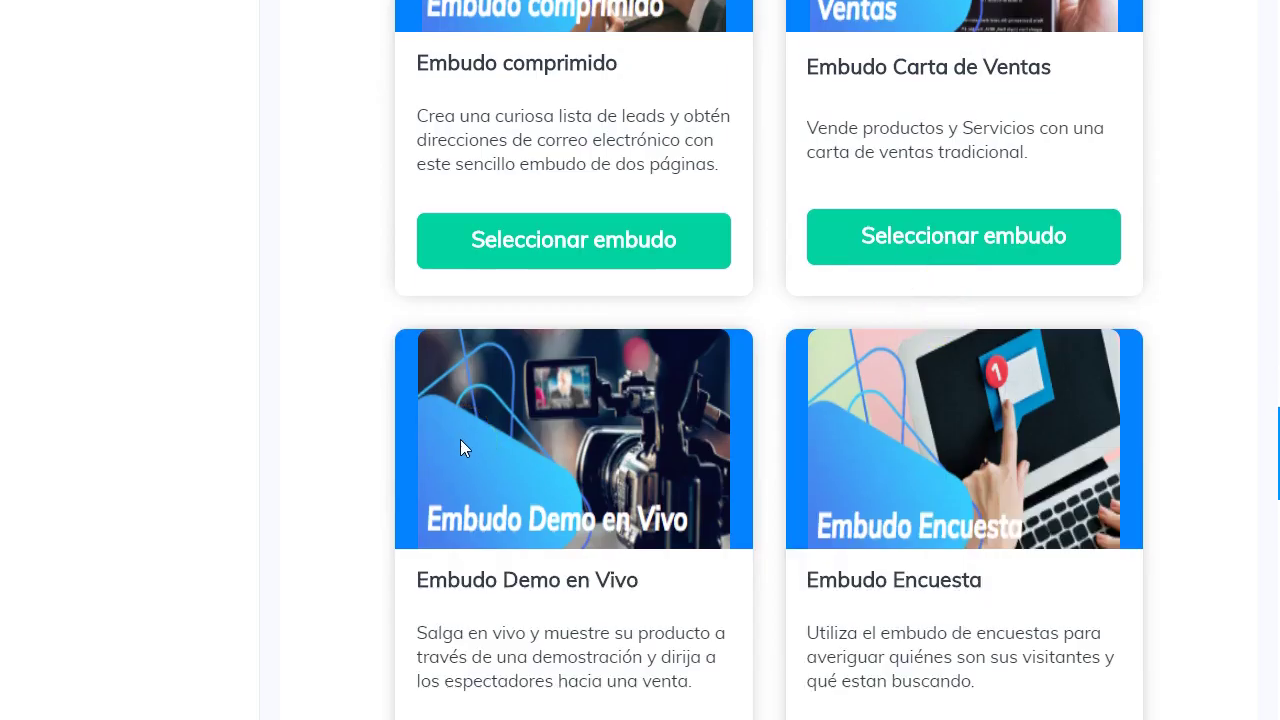
scroll(461, 441, "down", 3)
scroll(461, 441, "down", 2)
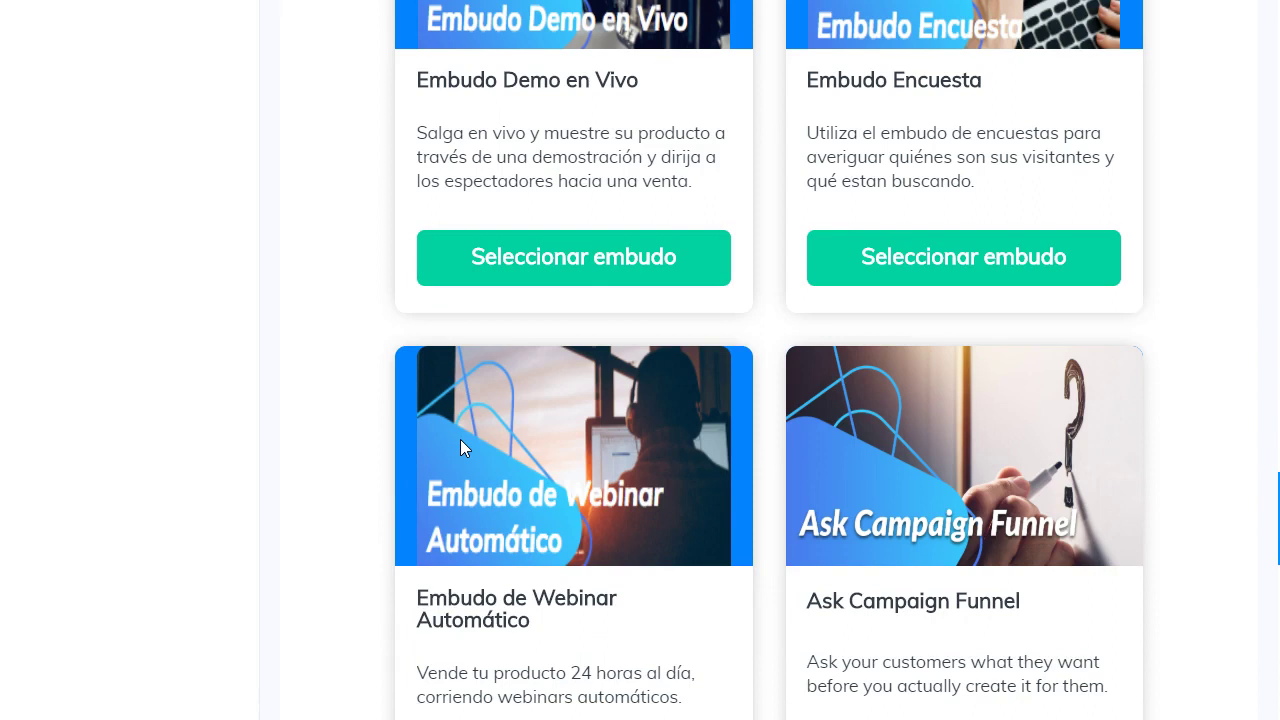
scroll(460, 440, "down", 1)
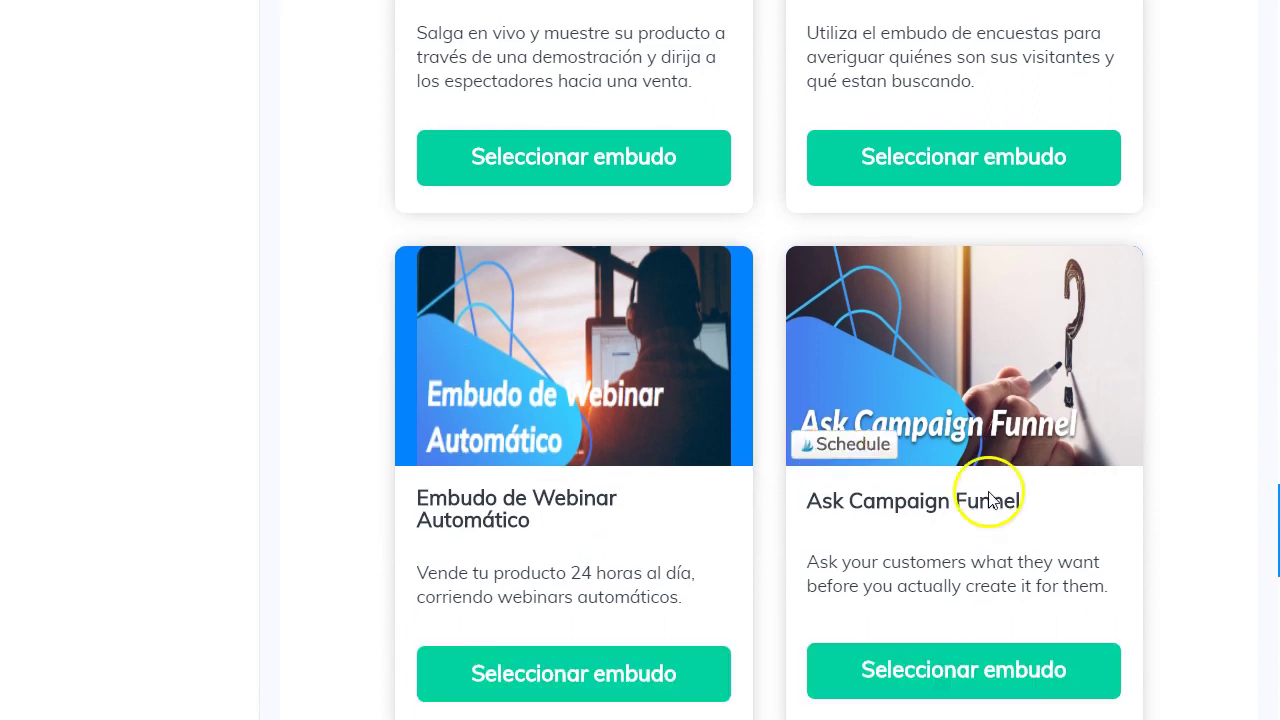
scroll(933, 398, "down", 4)
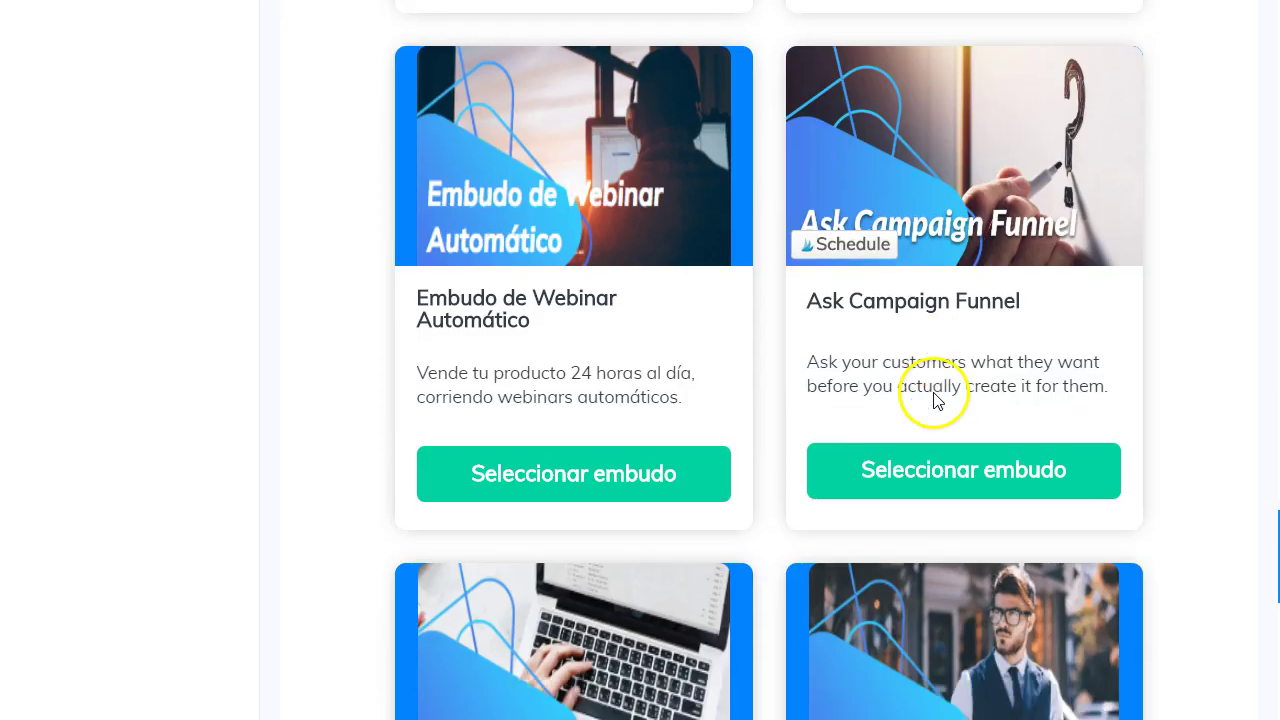
scroll(933, 392, "down", 20)
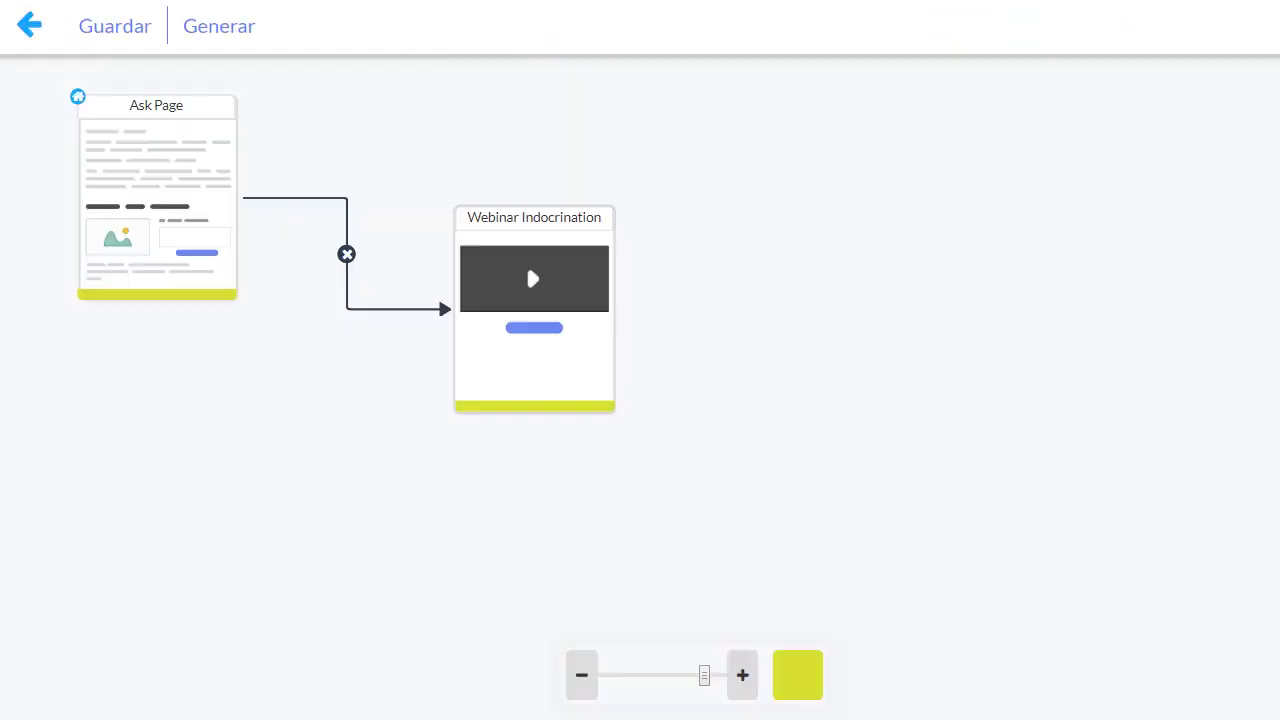
Step: Switch to the Canvas funnel map and move the Webinar Indocrination page higher and the Ask Page lower on the canvas
left_click_drag(490, 376, 498, 318)
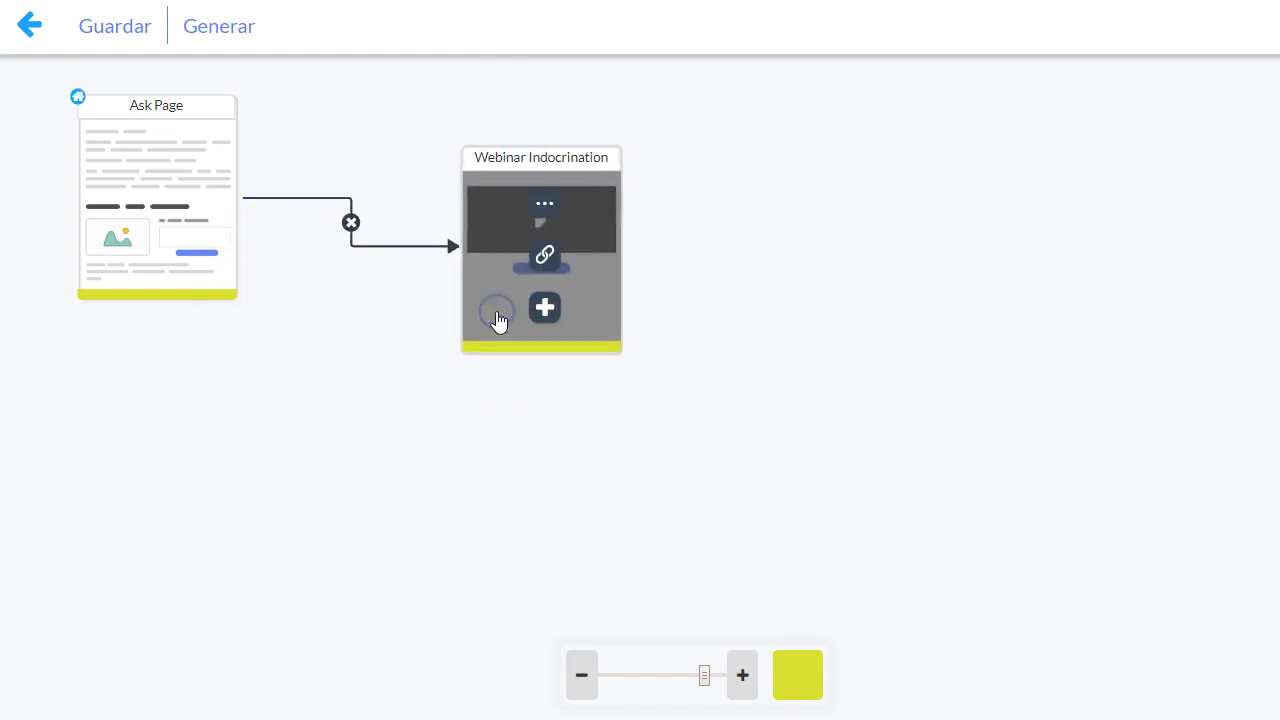
mouse_move(176, 259)
left_click_drag(217, 224, 271, 410)
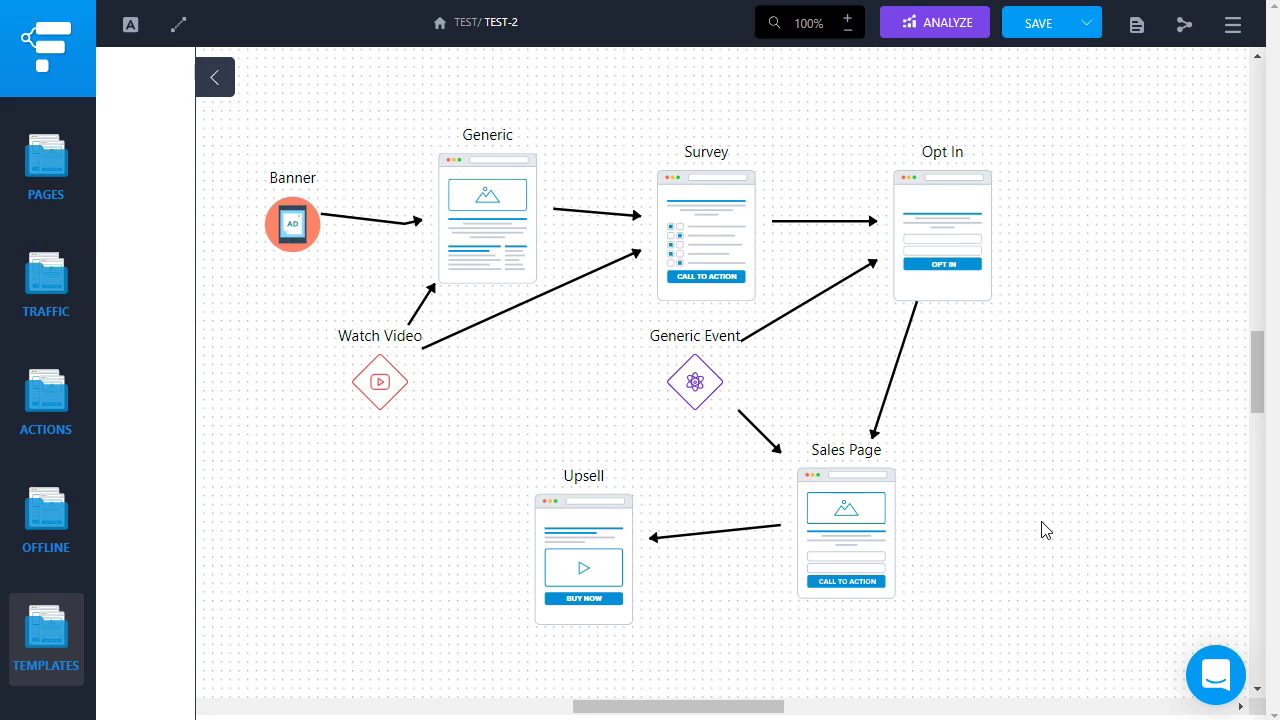
Step: Switch back to Builderall's sales funnels page and look over the first funnels, from Embudo Video Carta de Ventas to Embudo Membresía
left_click(886, 180)
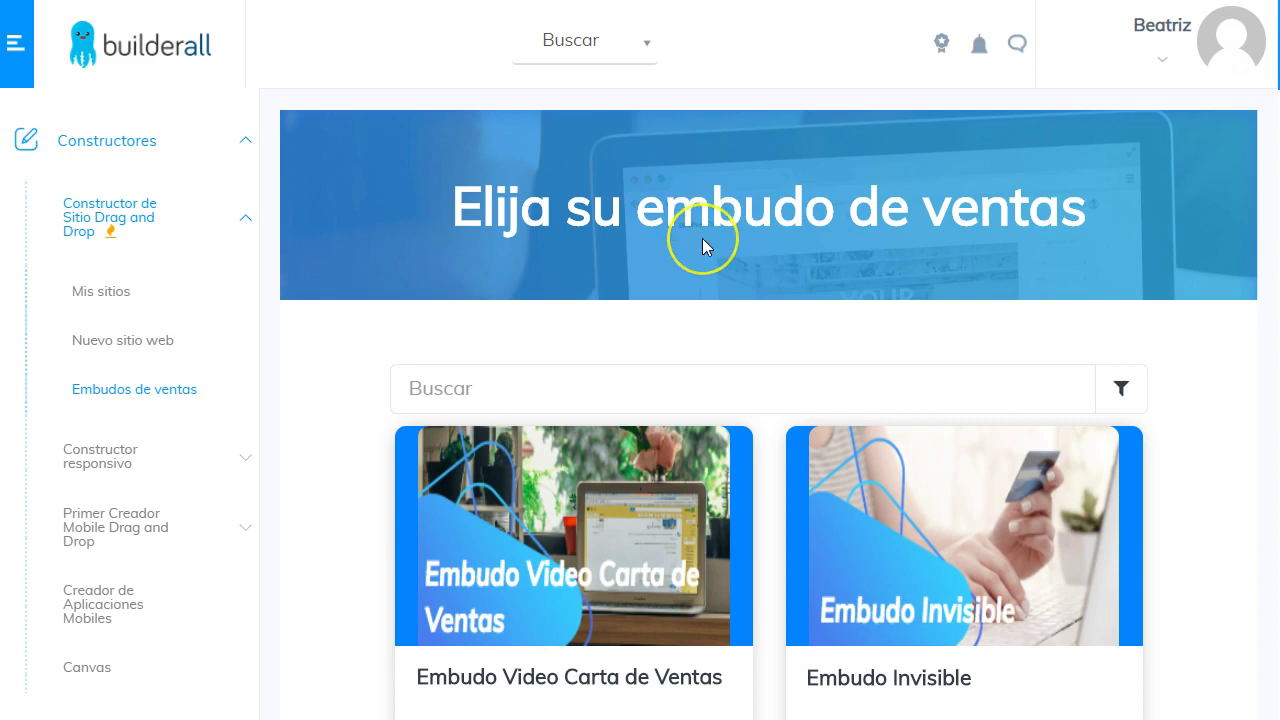
scroll(705, 240, "down", 4)
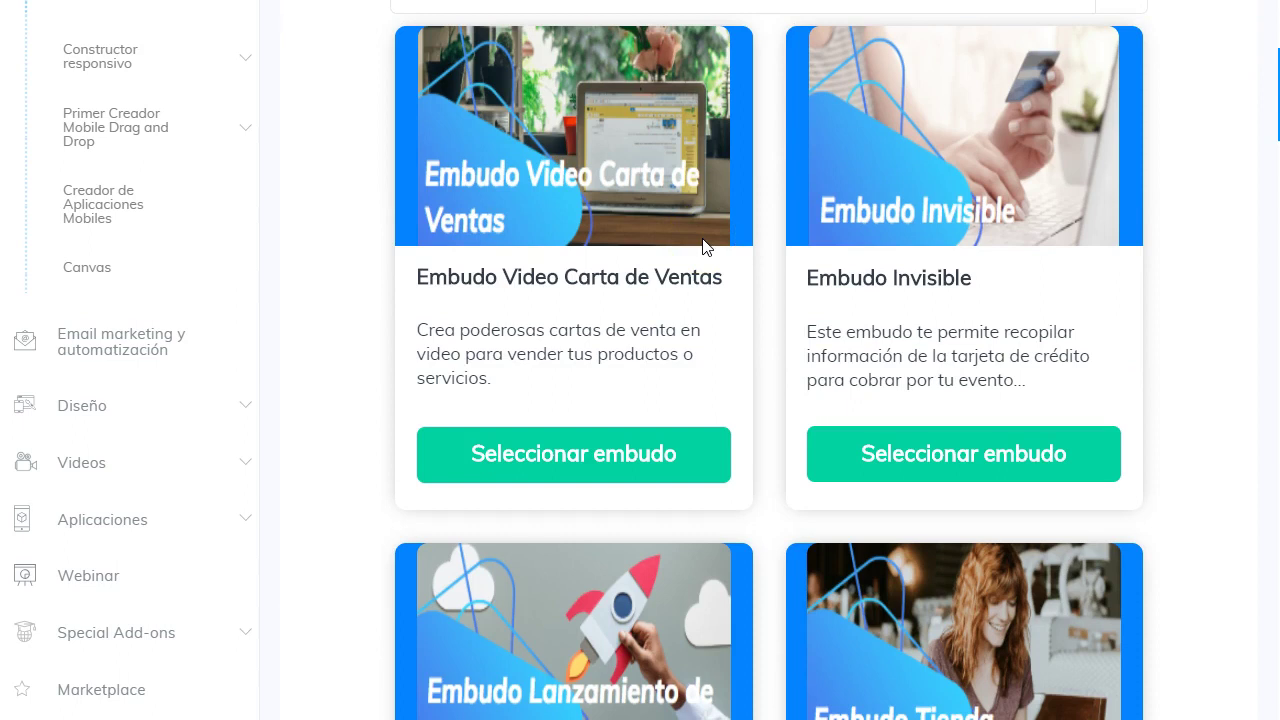
scroll(705, 245, "up", 1)
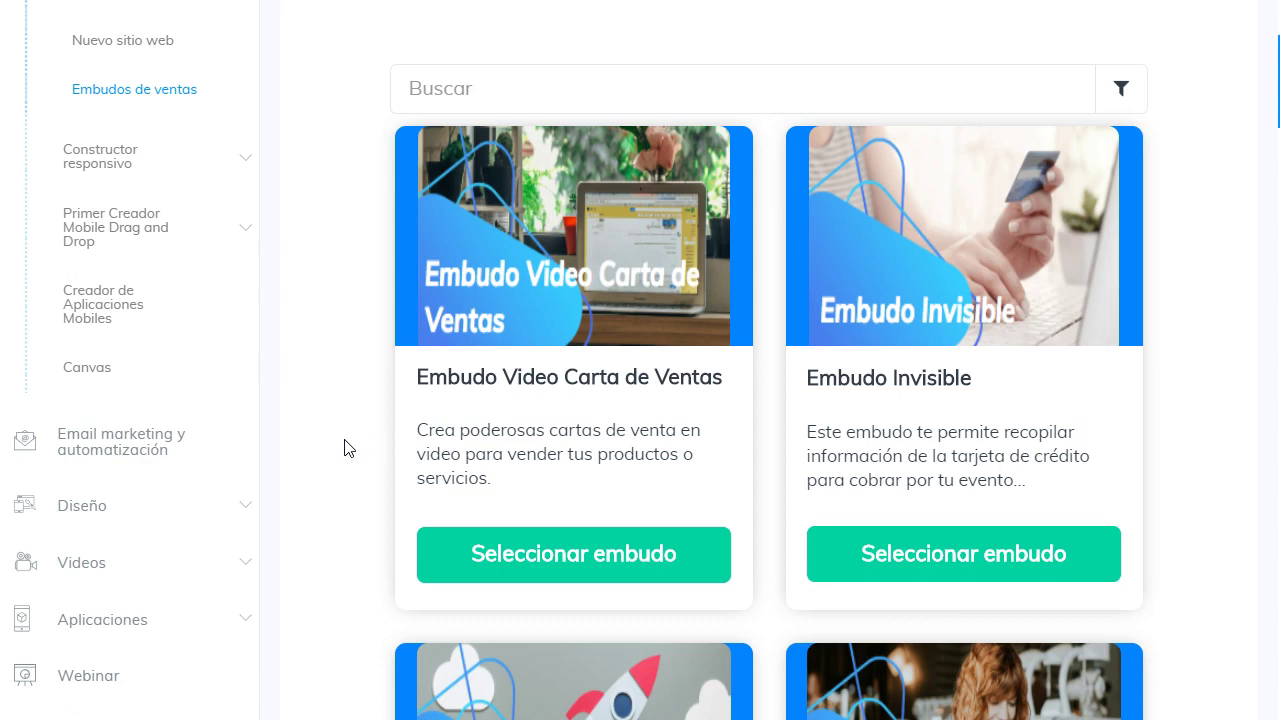
left_click(621, 190)
scroll(1222, 405, "down", 2)
scroll(1222, 405, "down", 1)
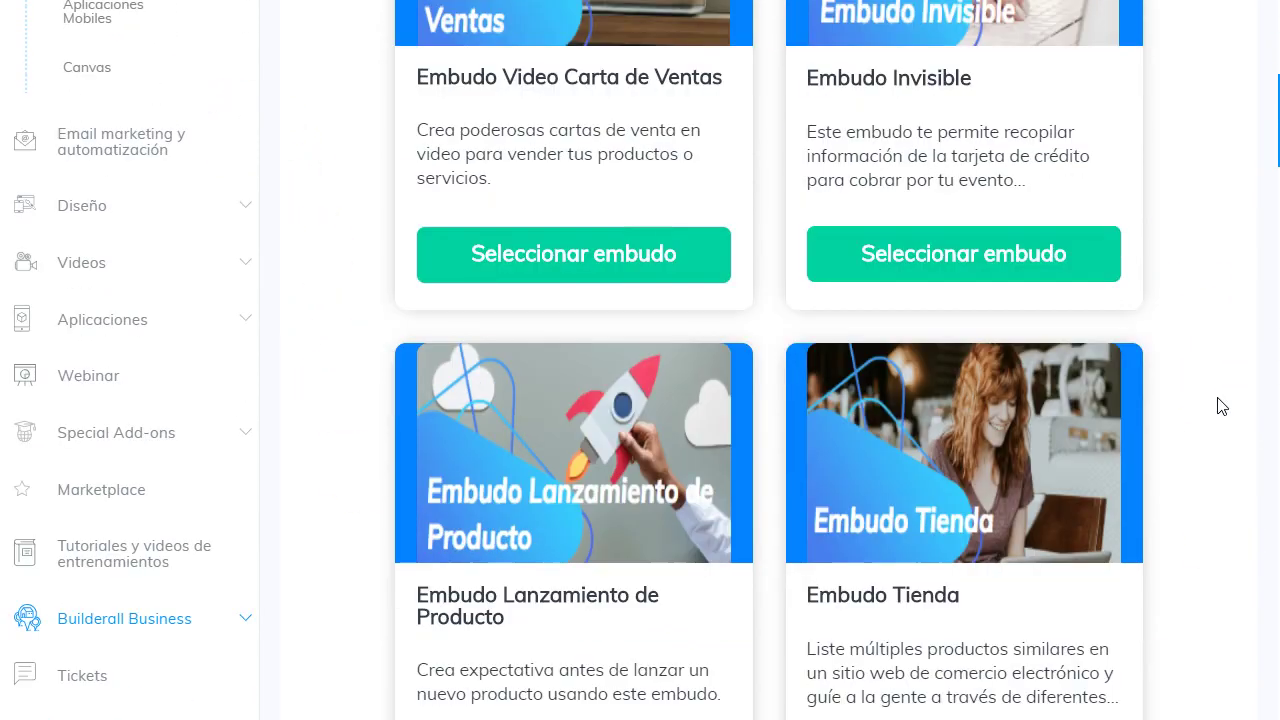
scroll(1222, 405, "down", 2)
scroll(1222, 405, "down", 2)
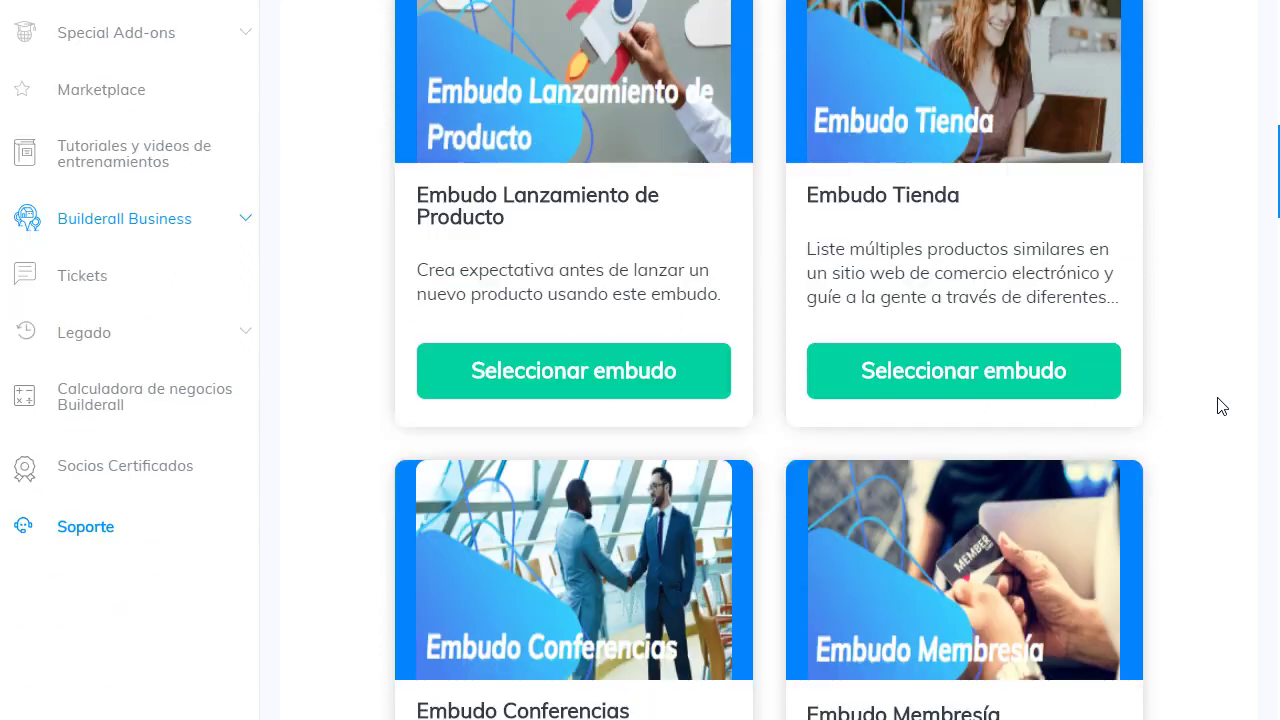
scroll(1222, 405, "up", 10)
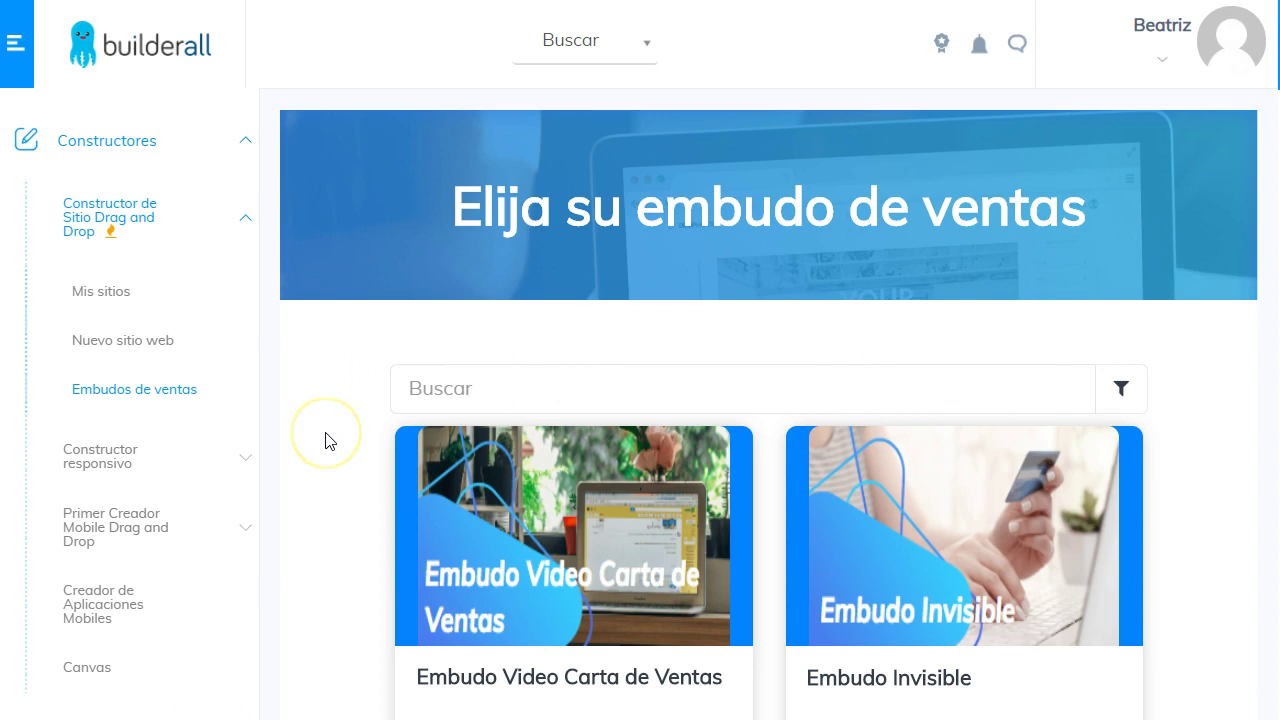
scroll(325, 440, "down", 2)
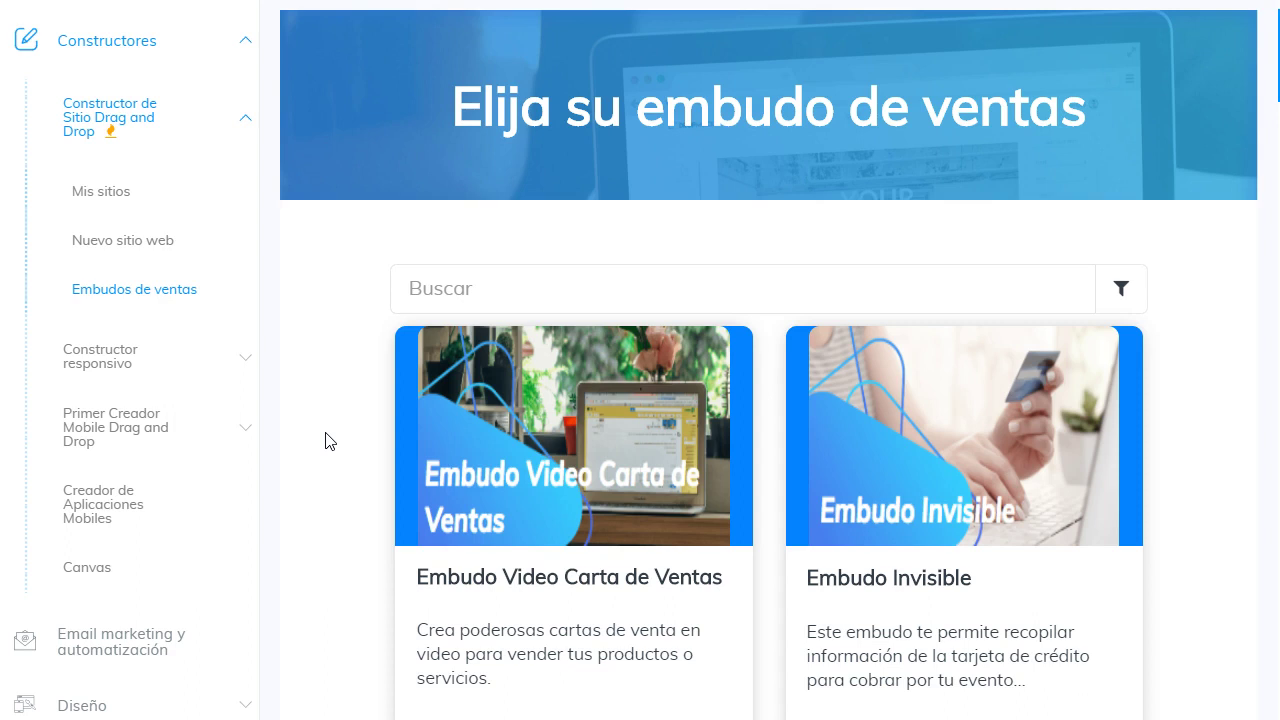
scroll(326, 425, "down", 2)
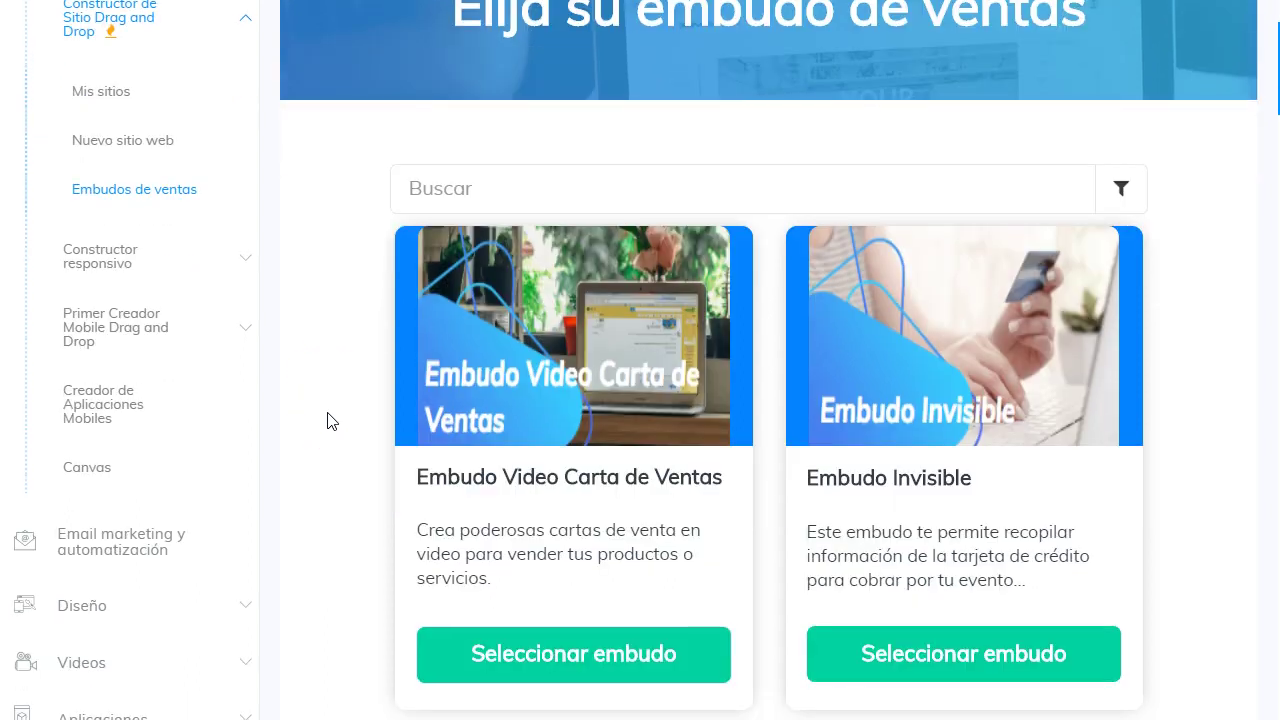
left_click(340, 522)
left_click(700, 51)
scroll(346, 561, "down", 1)
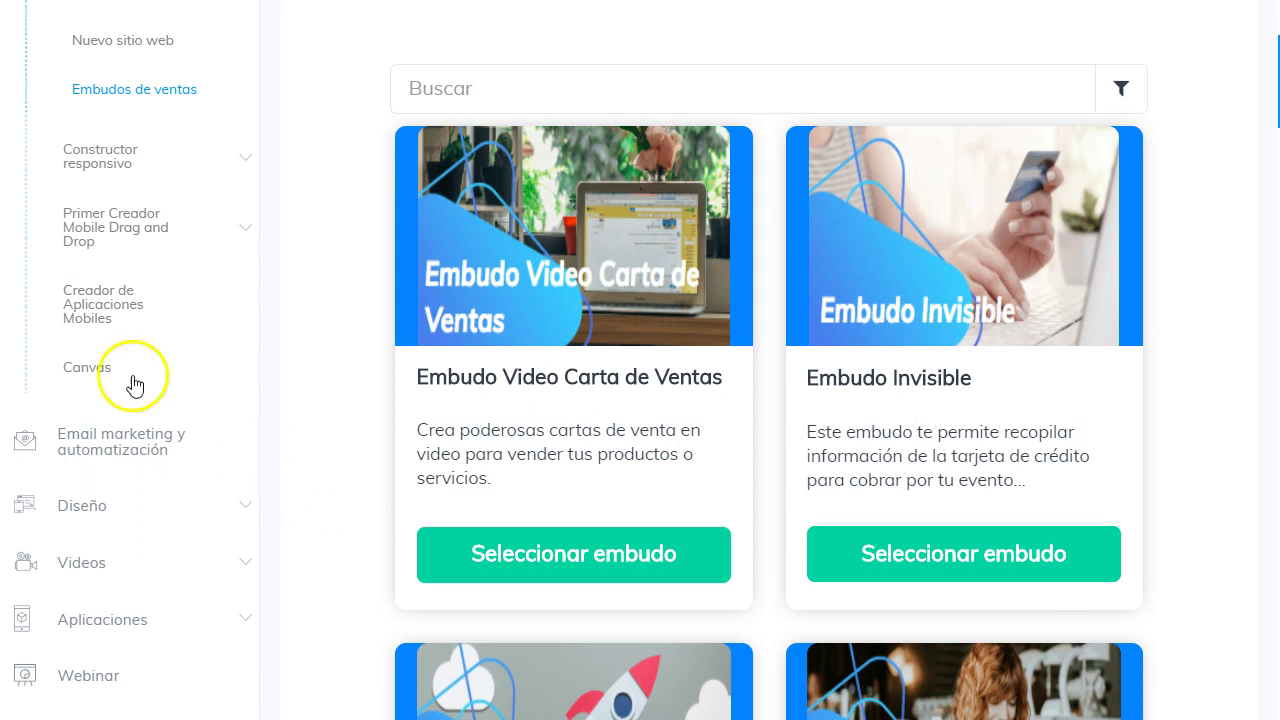
left_click(294, 628)
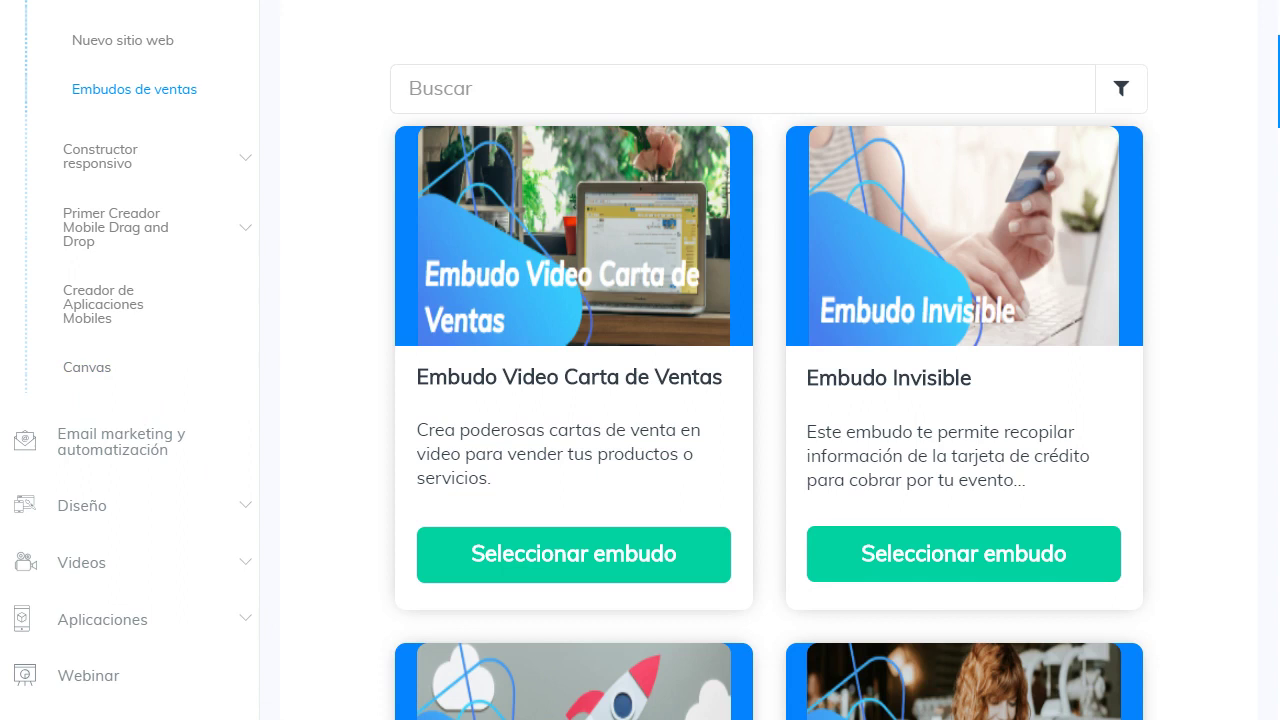